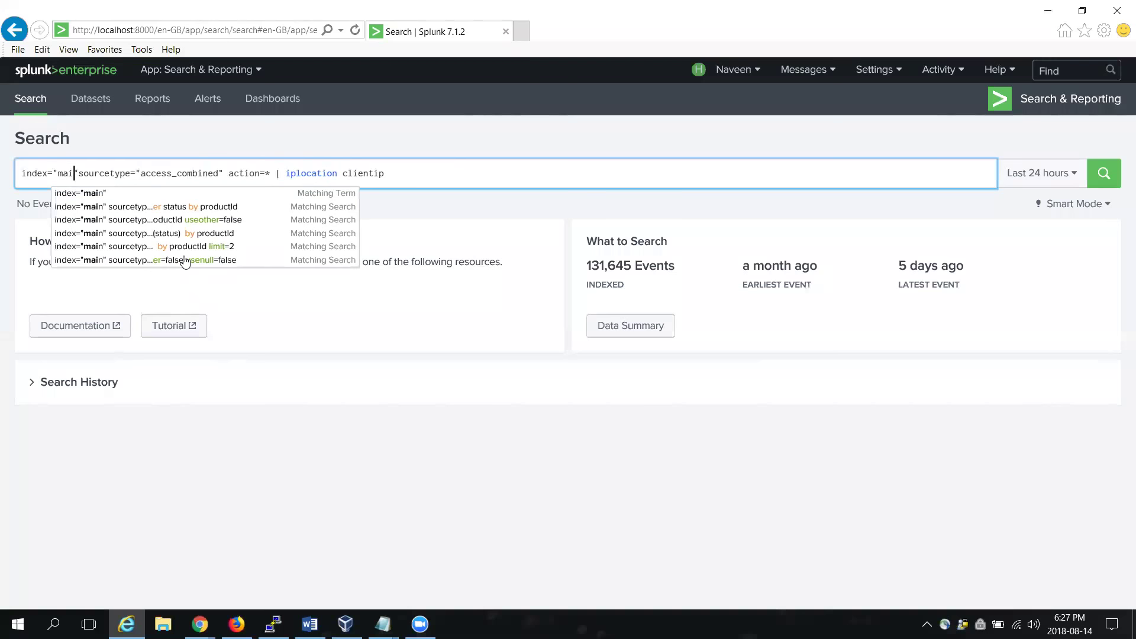
Step: Change the search time range from Last 24 hours to Last 7 days, then select the '| iplocation clientip' step
{"action": "left_click", "coordinate": [418, 129]}
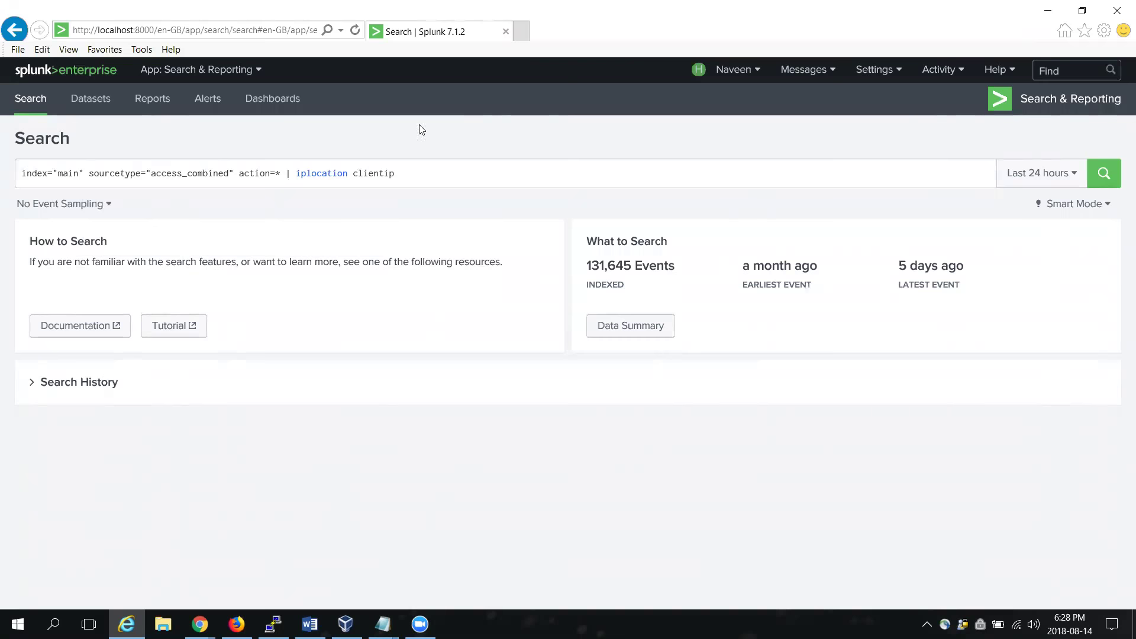
{"action": "left_click", "coordinate": [1068, 176]}
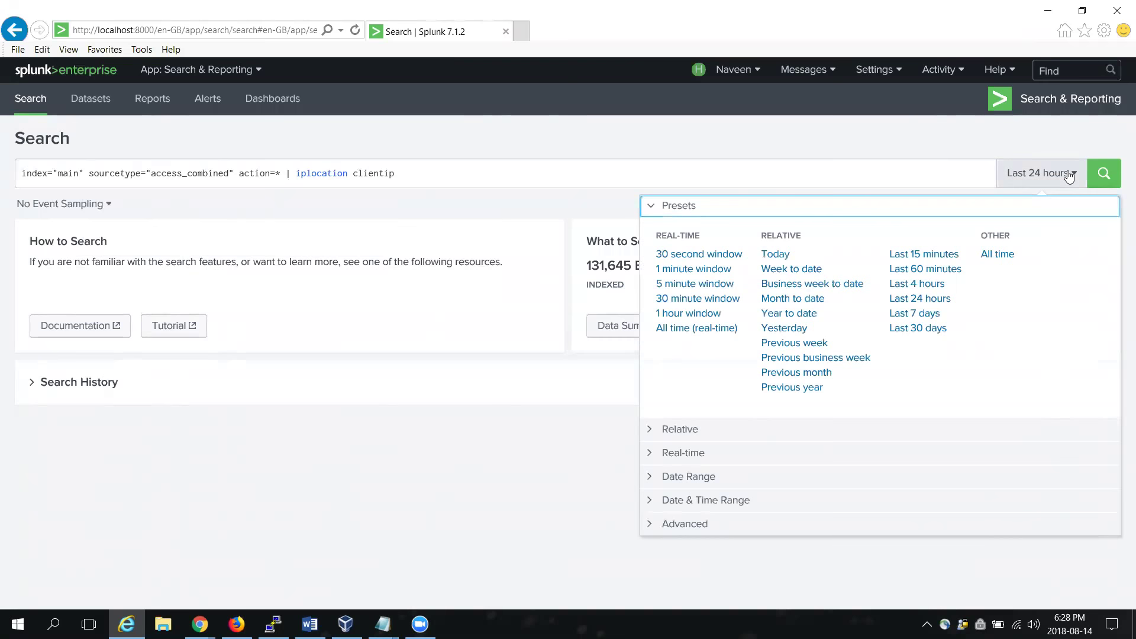
{"action": "left_click", "coordinate": [924, 314]}
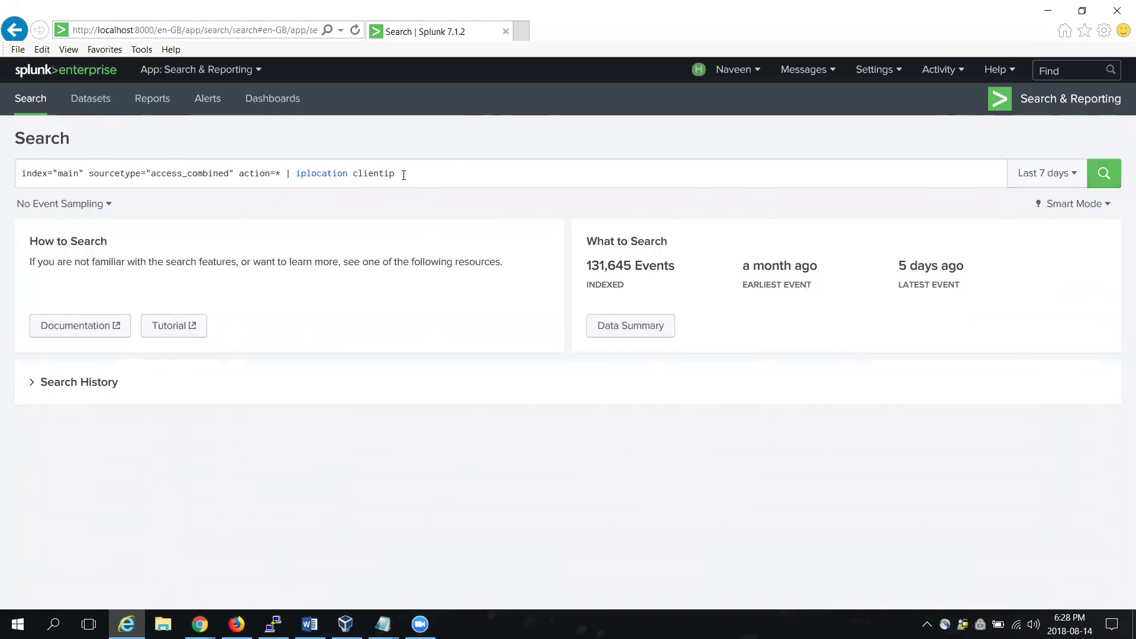
{"action": "left_click_drag", "start_coordinate": [403, 174], "coordinate": [292, 172]}
{"action": "key", "text": "ctrl+c"}
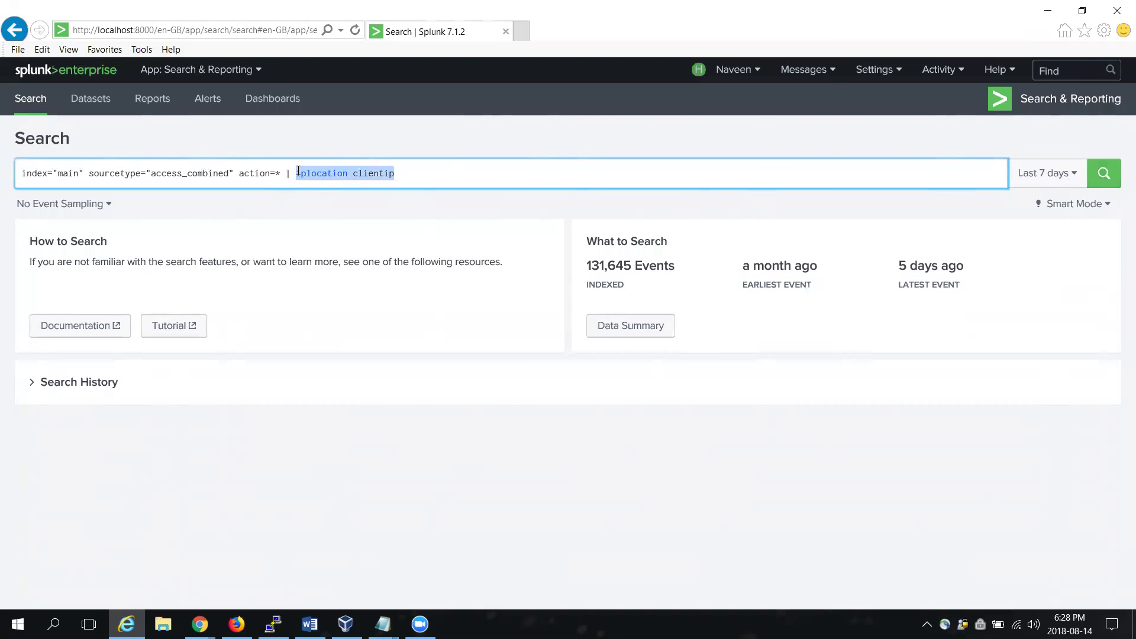
Step: Delete '| iplocation clientip' from the query and run it, returning 5,306 events
{"action": "key", "text": "BackSpace"}
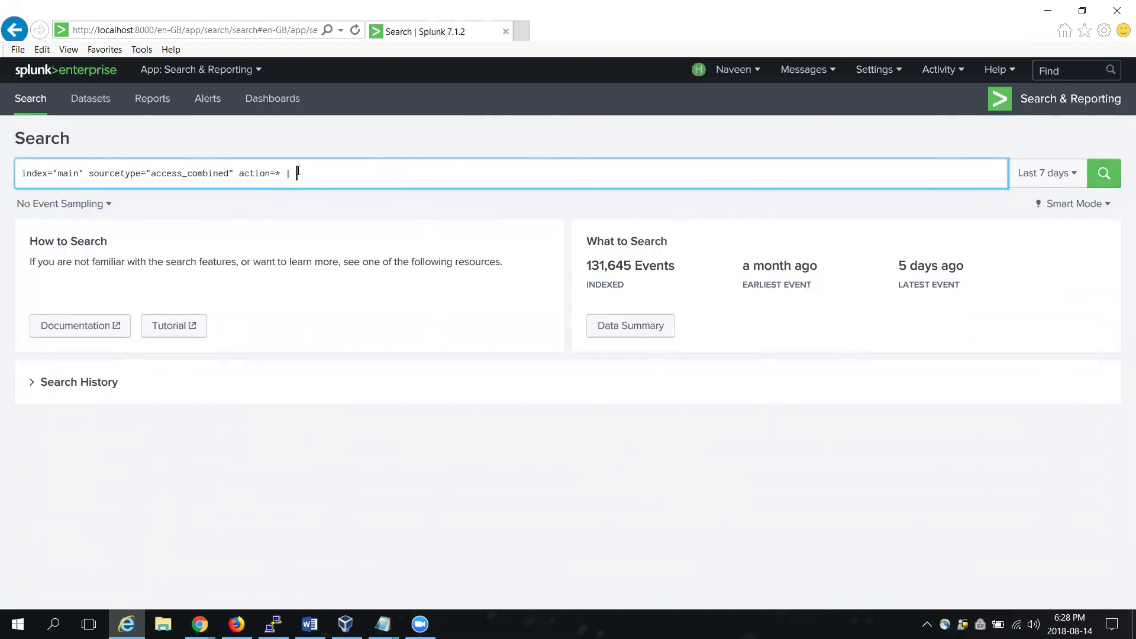
{"action": "key", "text": "BackSpace"}
{"action": "key", "text": "BackSpace"}
{"action": "key", "text": "Return"}
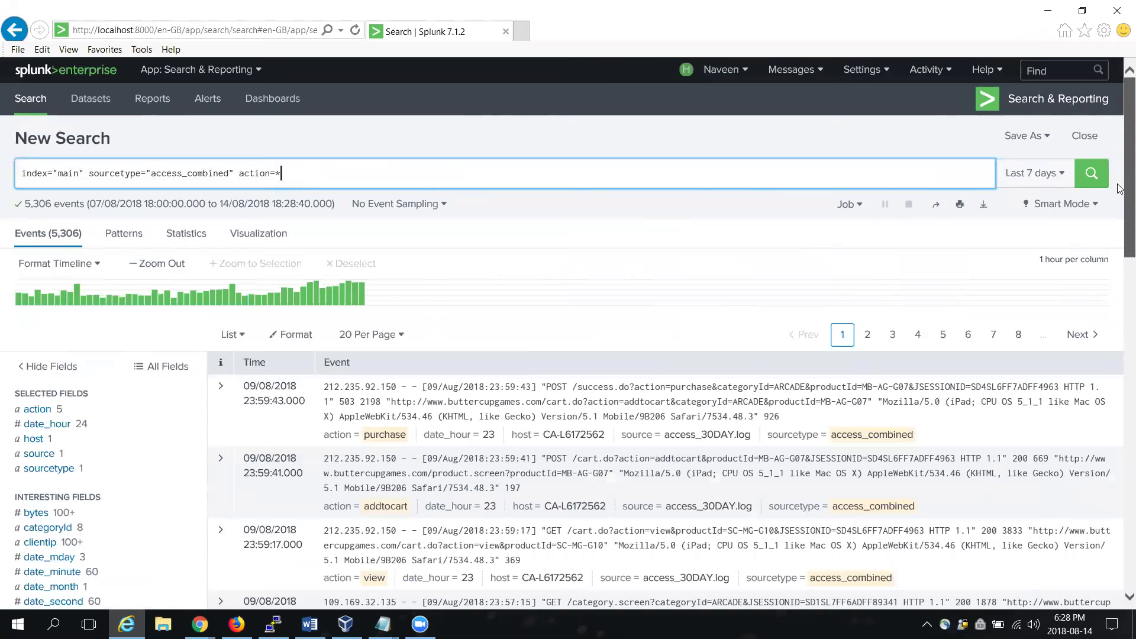
{"action": "scroll", "coordinate": [1119, 195], "scroll_direction": "down", "scroll_amount": 1}
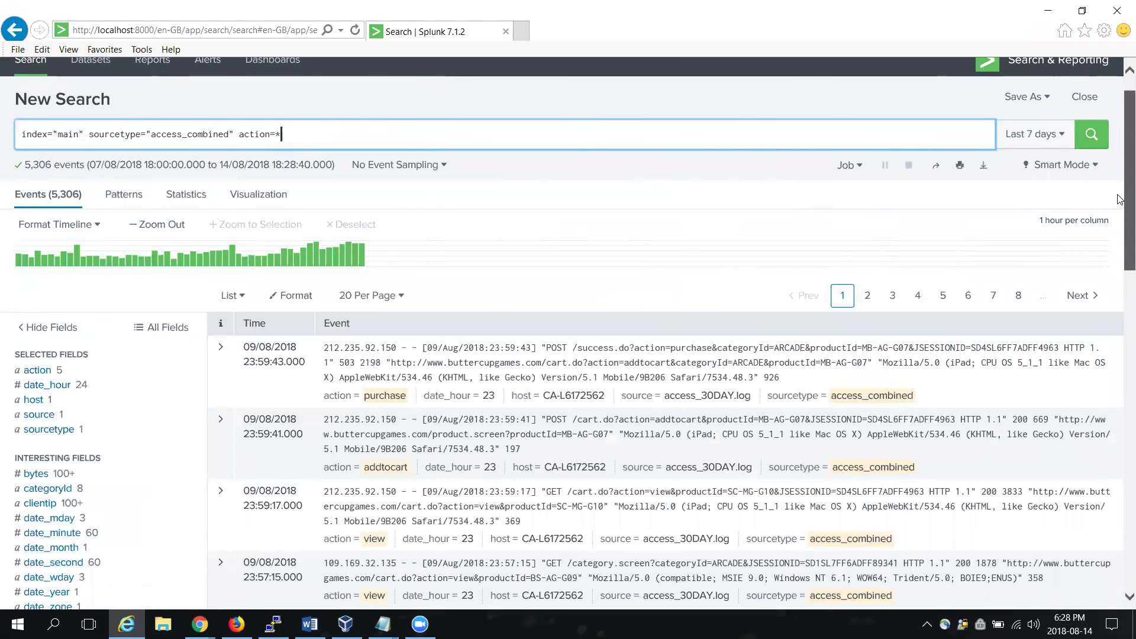
{"action": "scroll", "coordinate": [1121, 201], "scroll_direction": "down", "scroll_amount": 1}
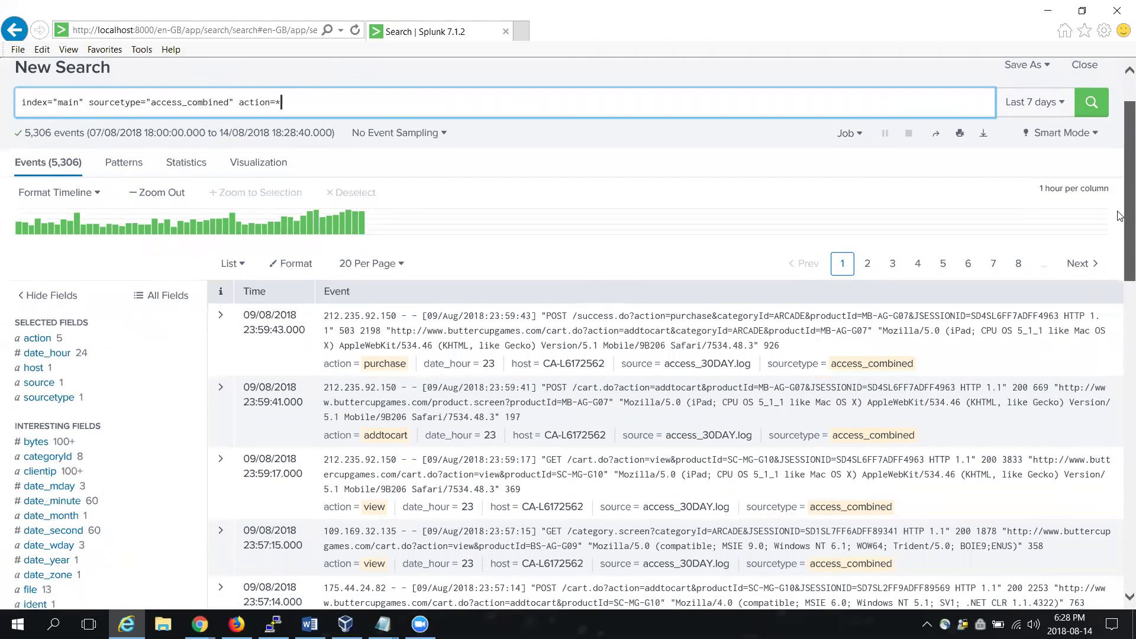
{"action": "scroll", "coordinate": [1120, 214], "scroll_direction": "down", "scroll_amount": 1}
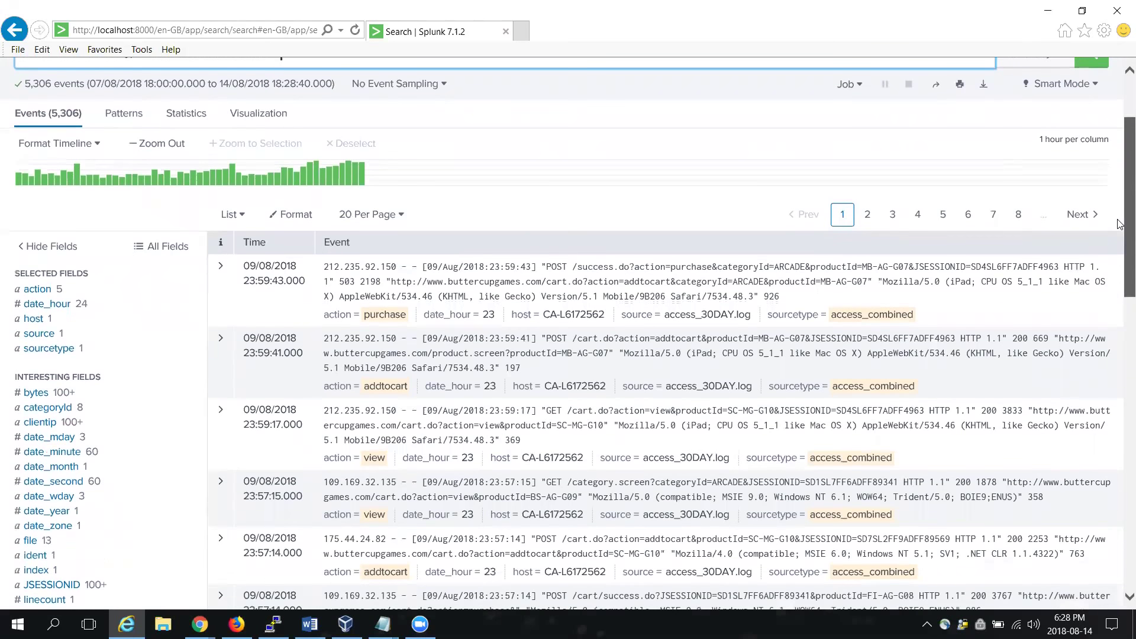
{"action": "scroll", "coordinate": [1120, 228], "scroll_direction": "down", "scroll_amount": 1}
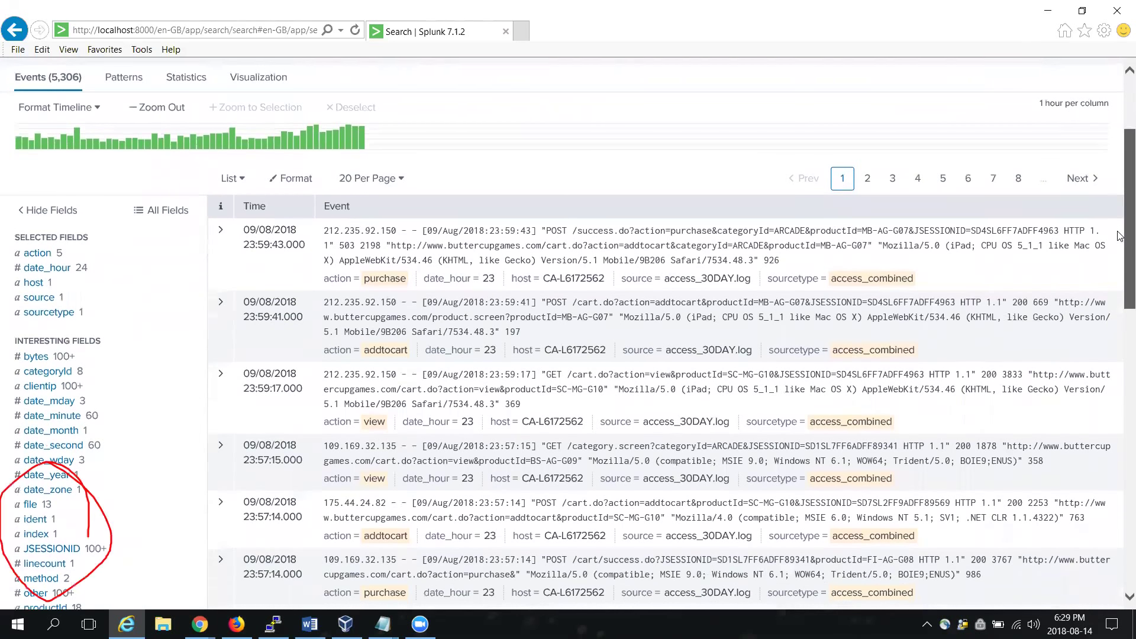
{"action": "scroll", "coordinate": [1121, 214], "scroll_direction": "up", "scroll_amount": 1}
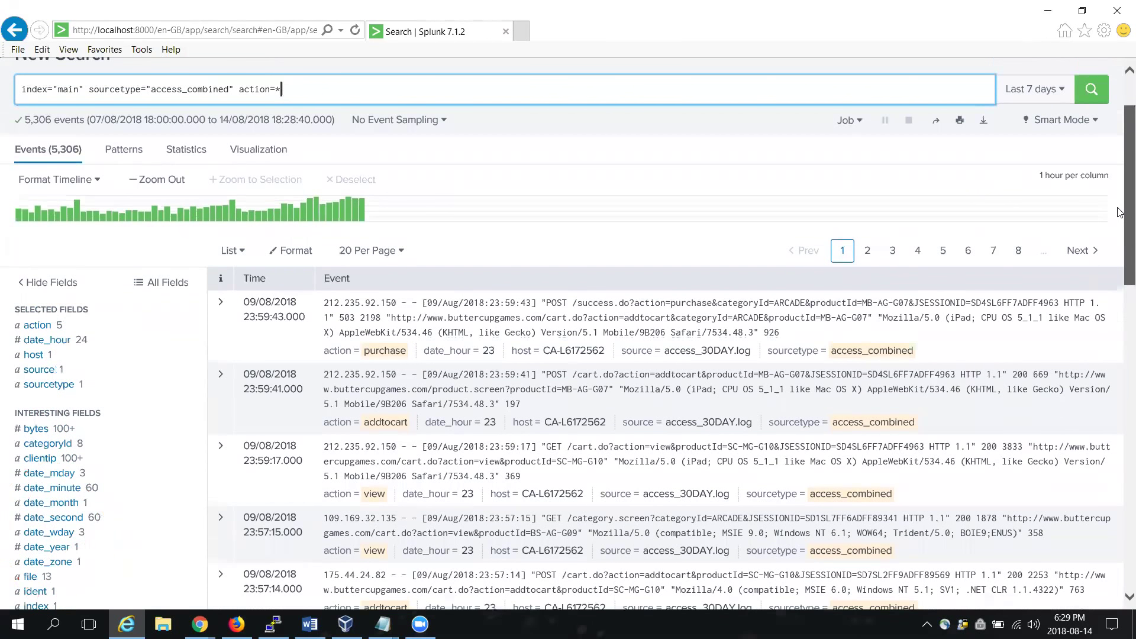
{"action": "scroll", "coordinate": [1121, 195], "scroll_direction": "up", "scroll_amount": 1}
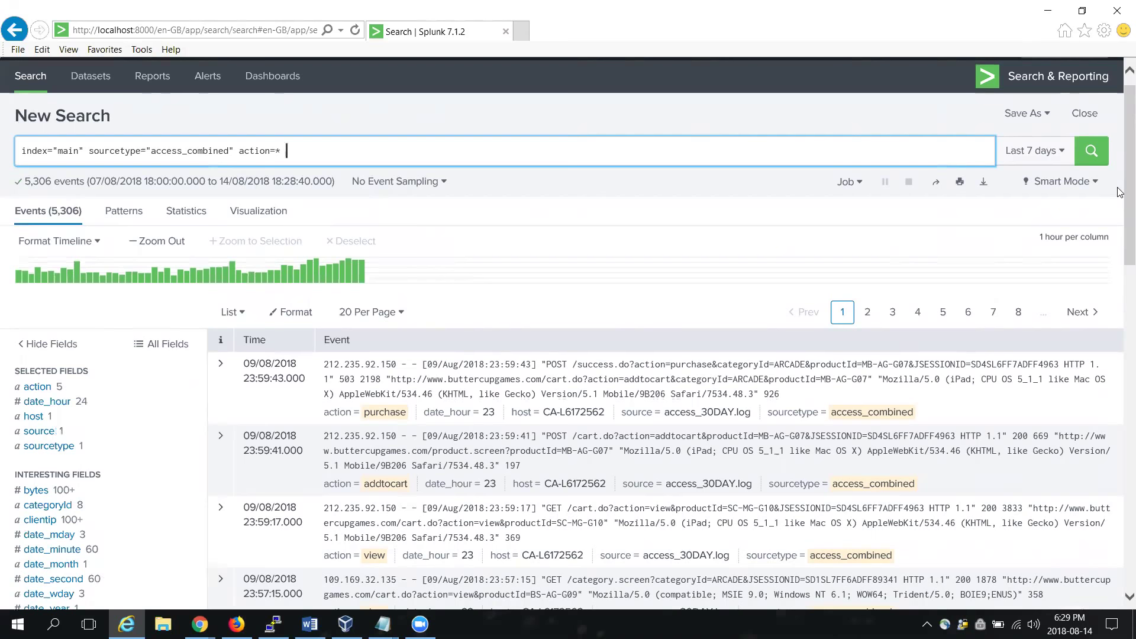
{"action": "type", "text": "| iplocation clientip"}
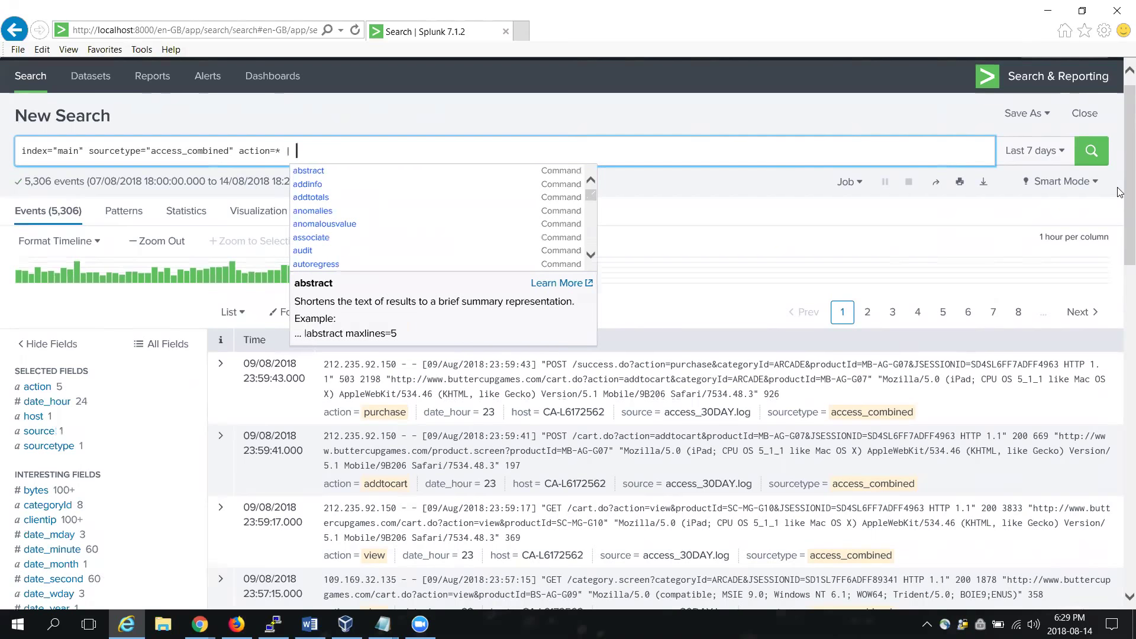
Step: Paste '| iplocation clientip' back into the query and rerun it to get City and Country fields
{"action": "key", "text": "ctrl+v"}
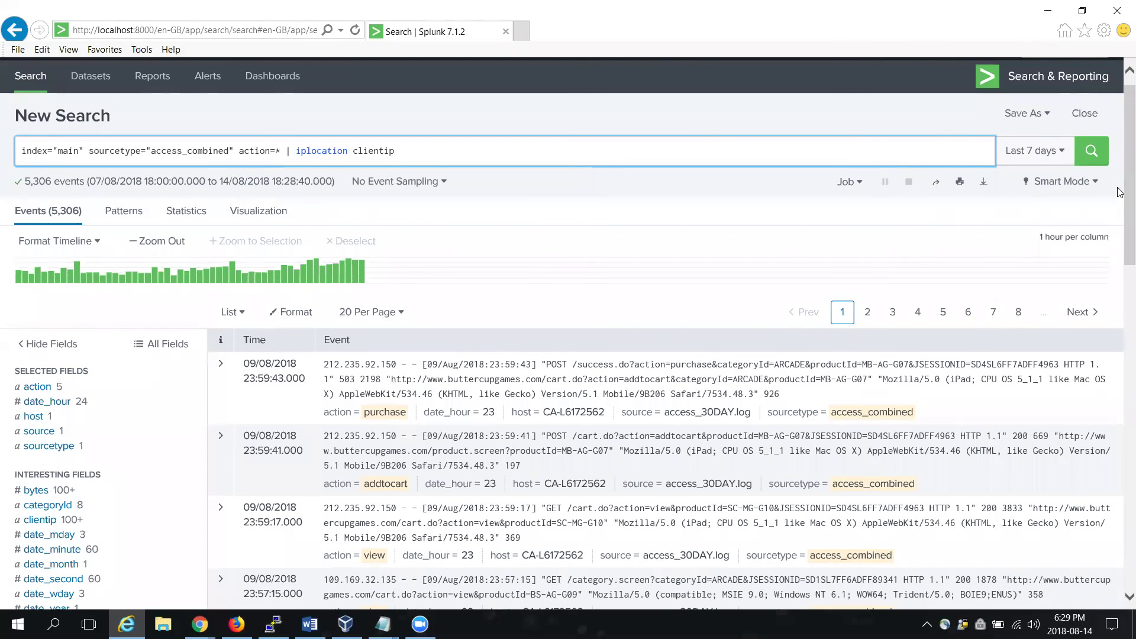
{"action": "key", "text": "Return"}
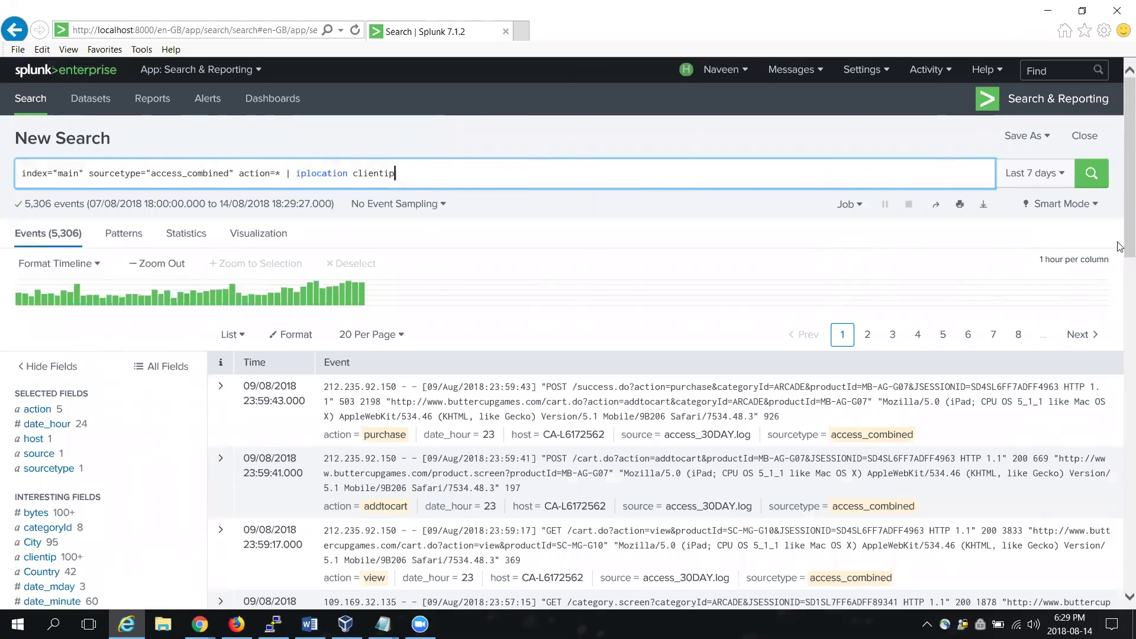
{"action": "left_click_drag", "start_coordinate": [1120, 231], "coordinate": [1120, 285]}
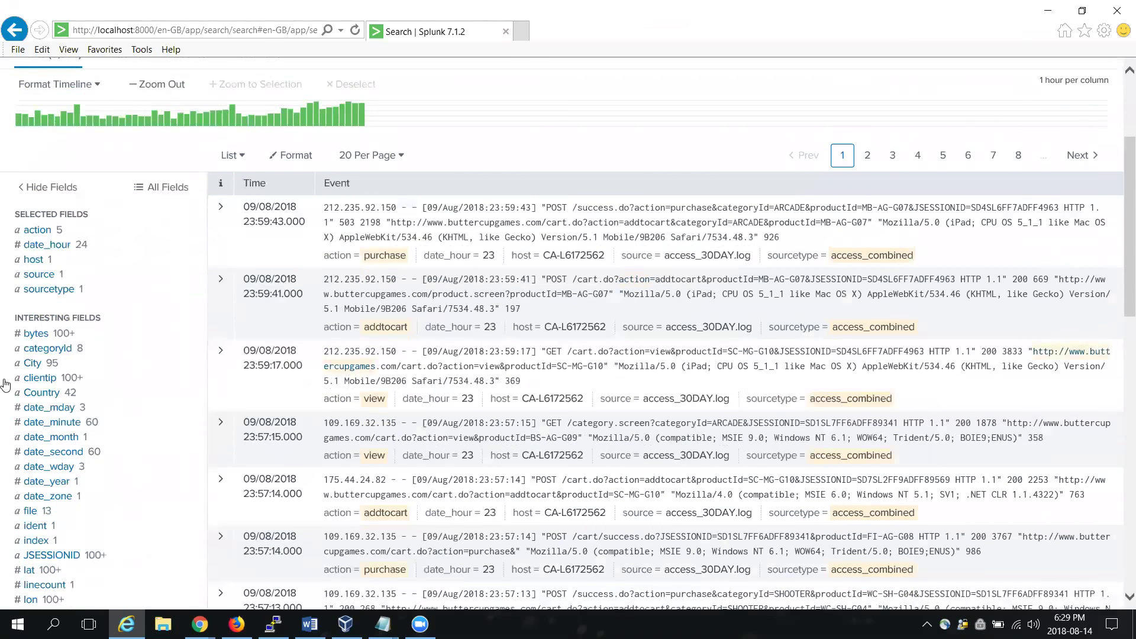
{"action": "left_click", "coordinate": [33, 364]}
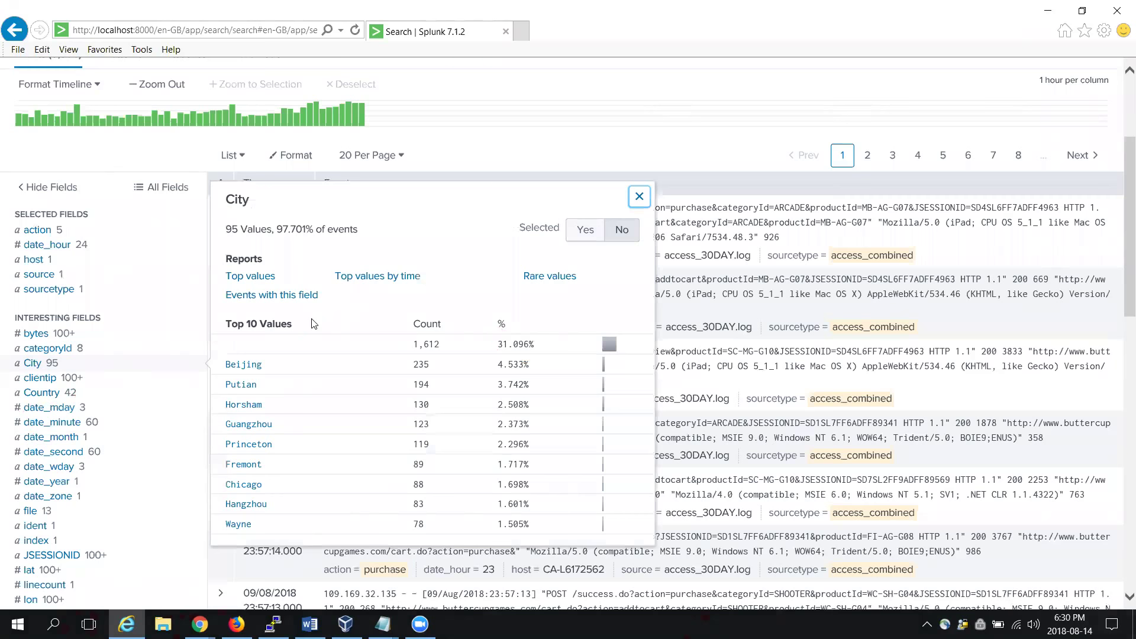
{"action": "left_click", "coordinate": [48, 396]}
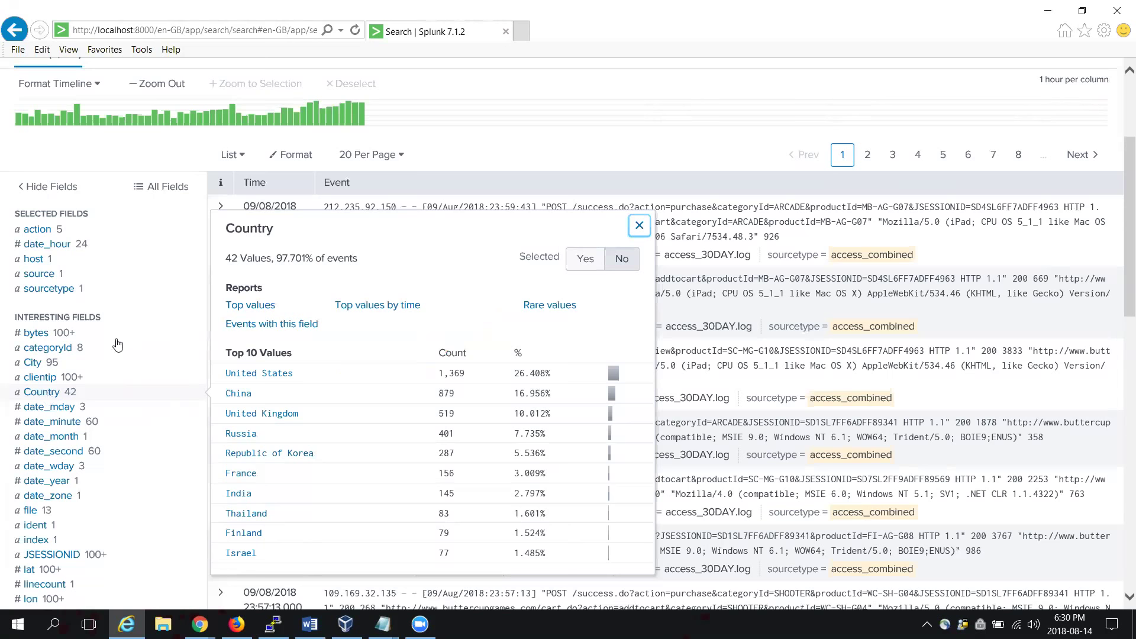
{"action": "left_click", "coordinate": [640, 230]}
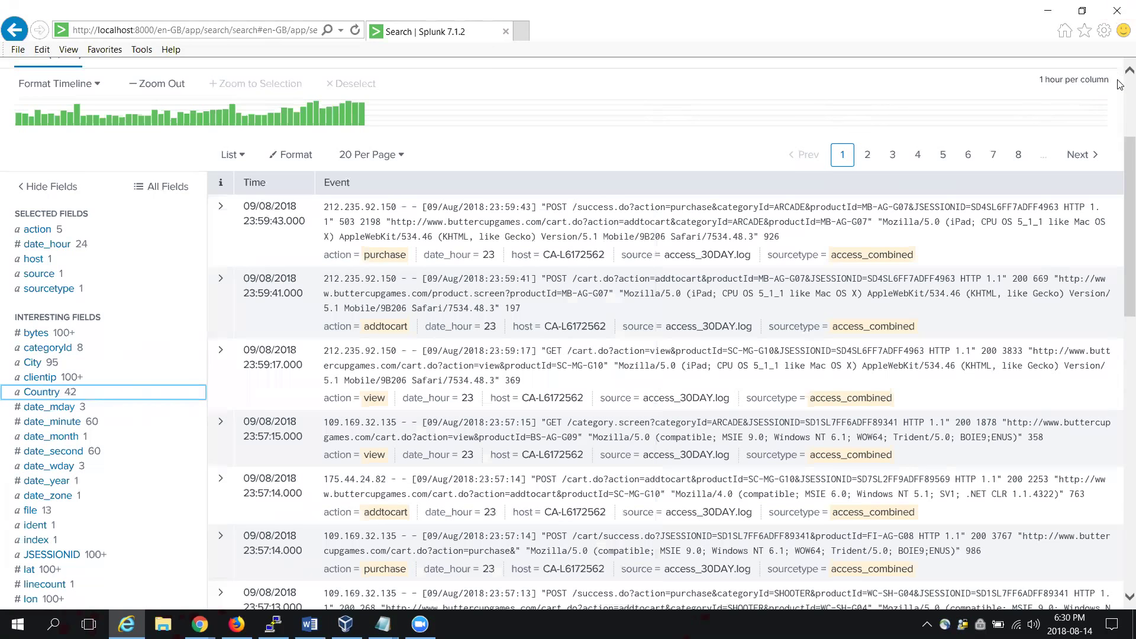
{"action": "scroll", "coordinate": [1120, 85], "scroll_direction": "up", "scroll_amount": 3}
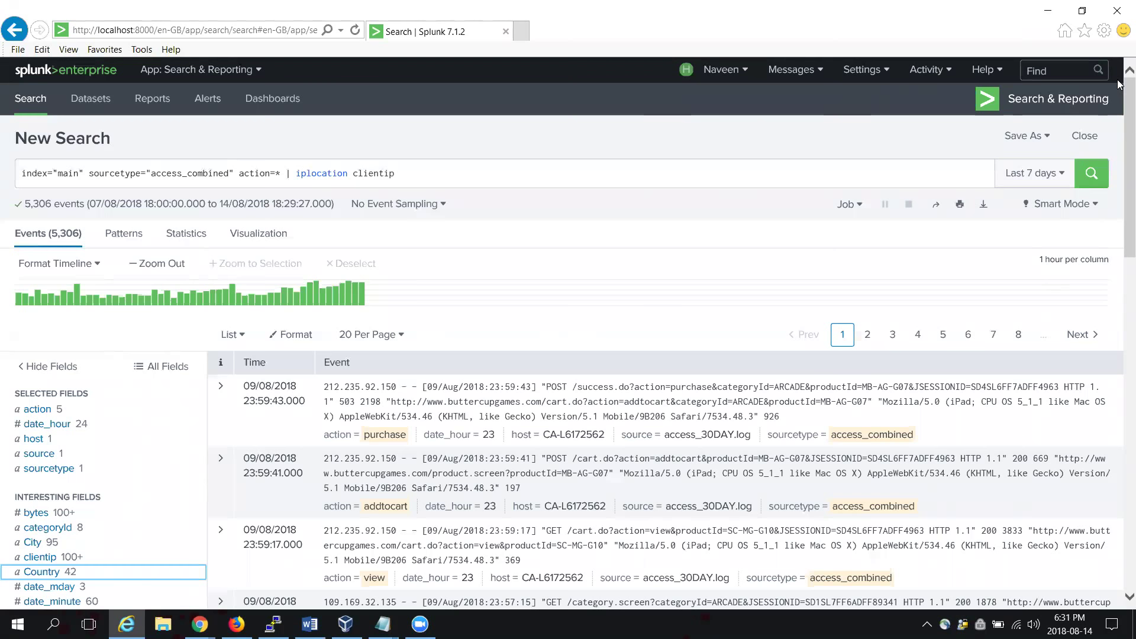
Step: Append '| geostats latfield=lat' to the end of the iplocation query
{"action": "left_click", "coordinate": [513, 167]}
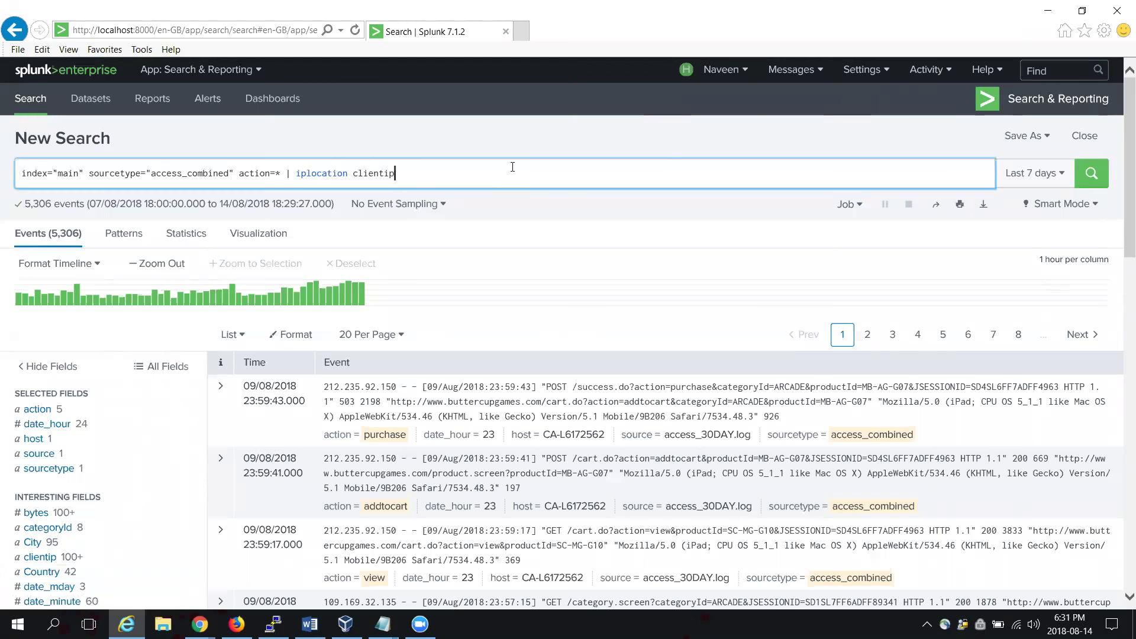
{"action": "type", "text": "|"}
{"action": "type", "text": " geos"}
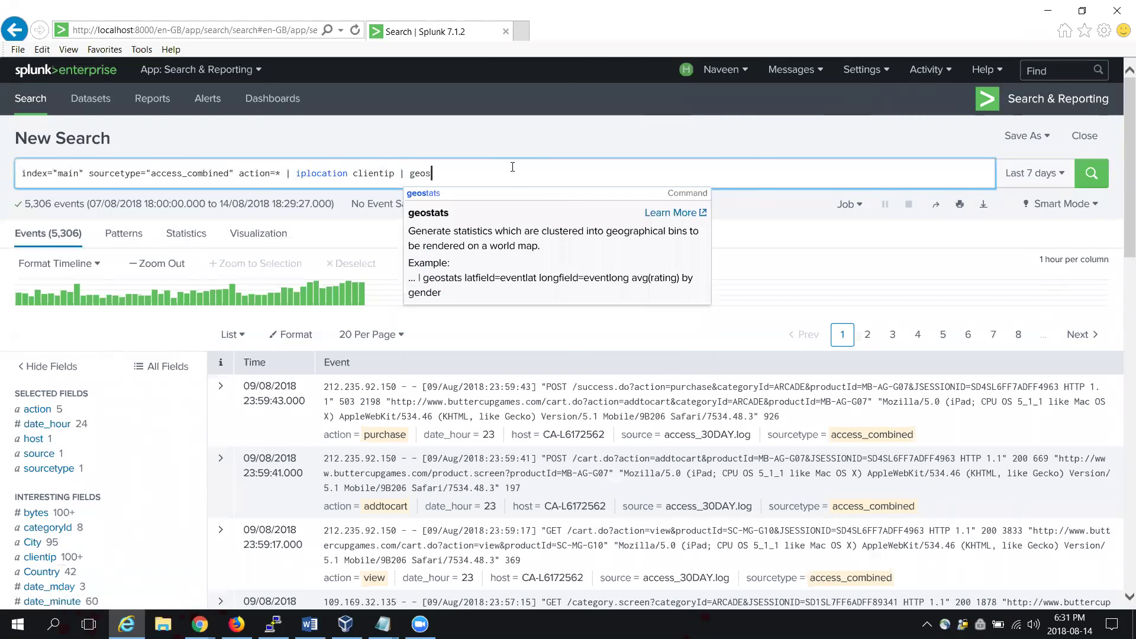
{"action": "type", "text": "tats"}
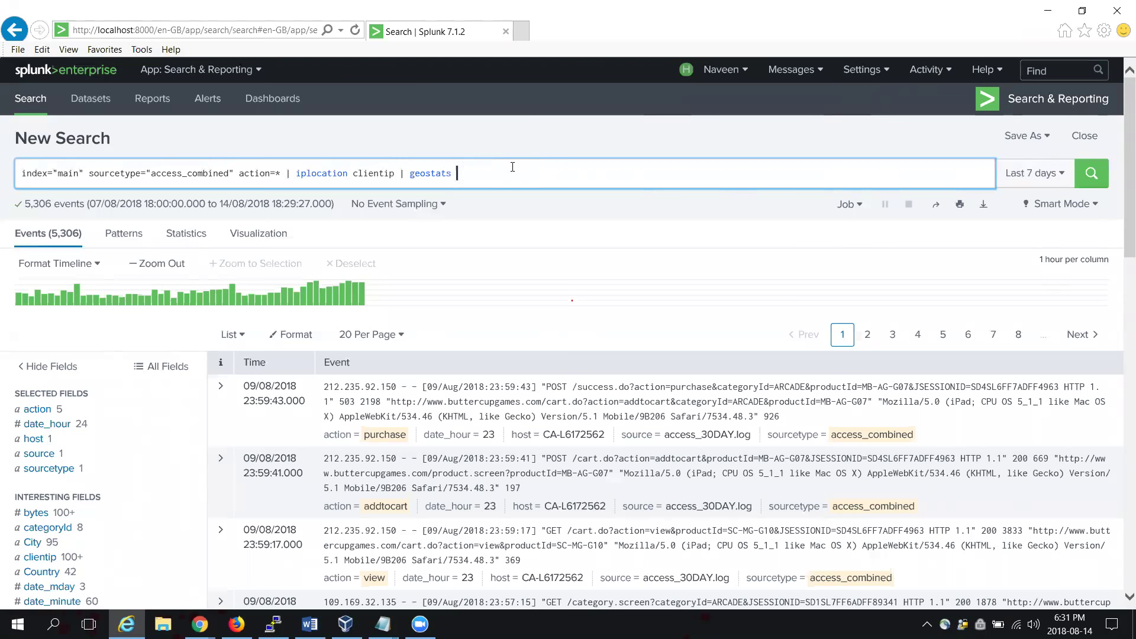
{"action": "type", "text": "l"}
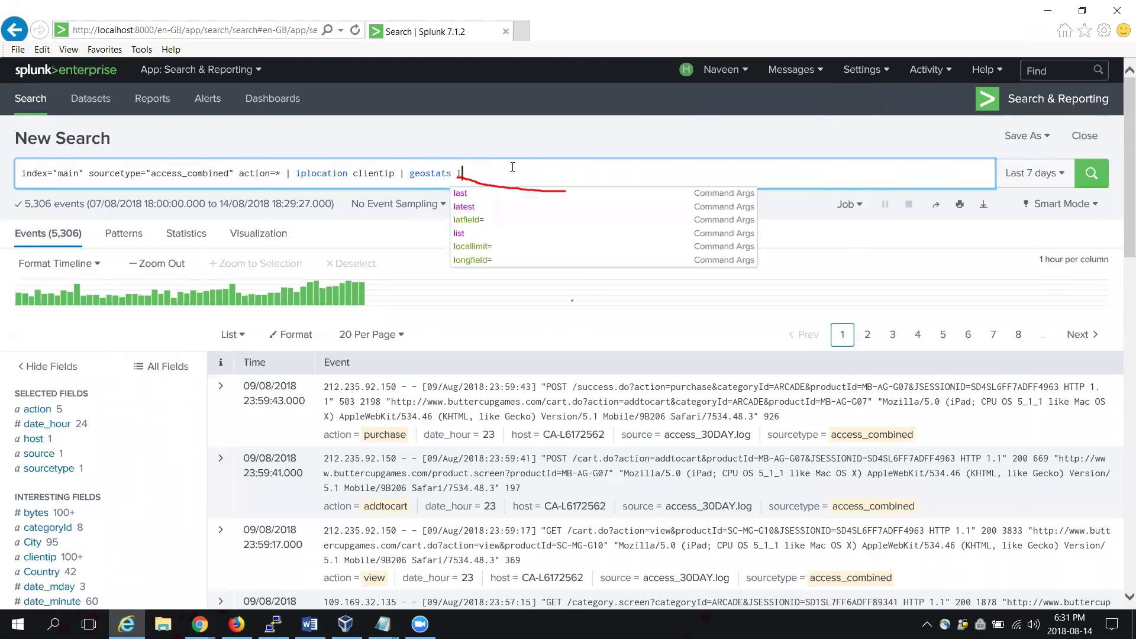
{"action": "type", "text": "at"}
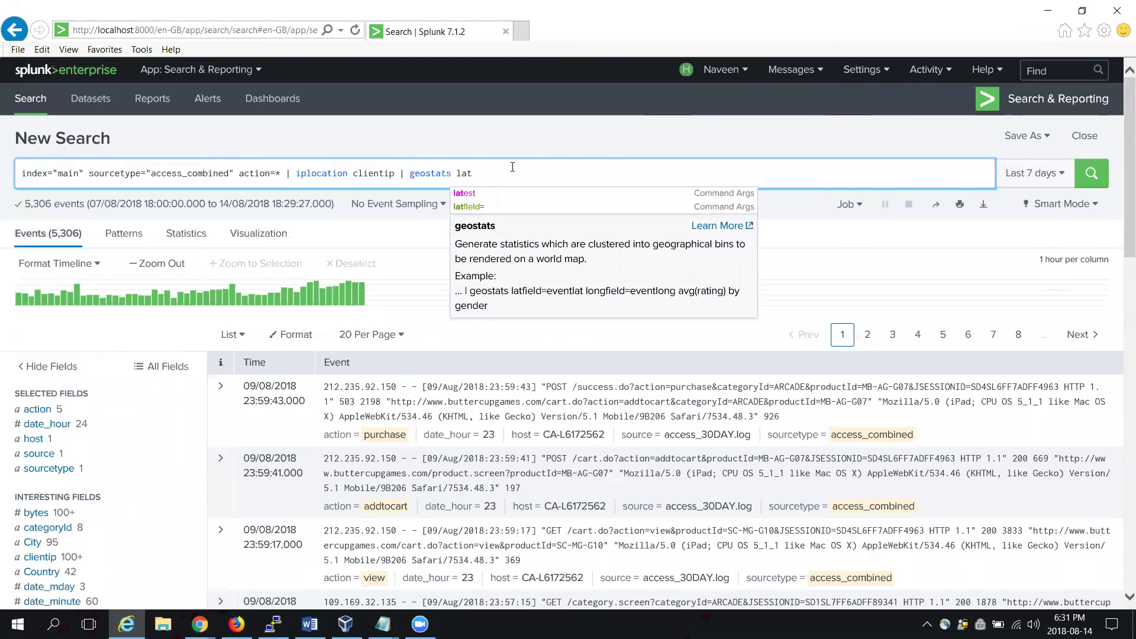
{"action": "key", "text": "Down"}
{"action": "key", "text": "Down"}
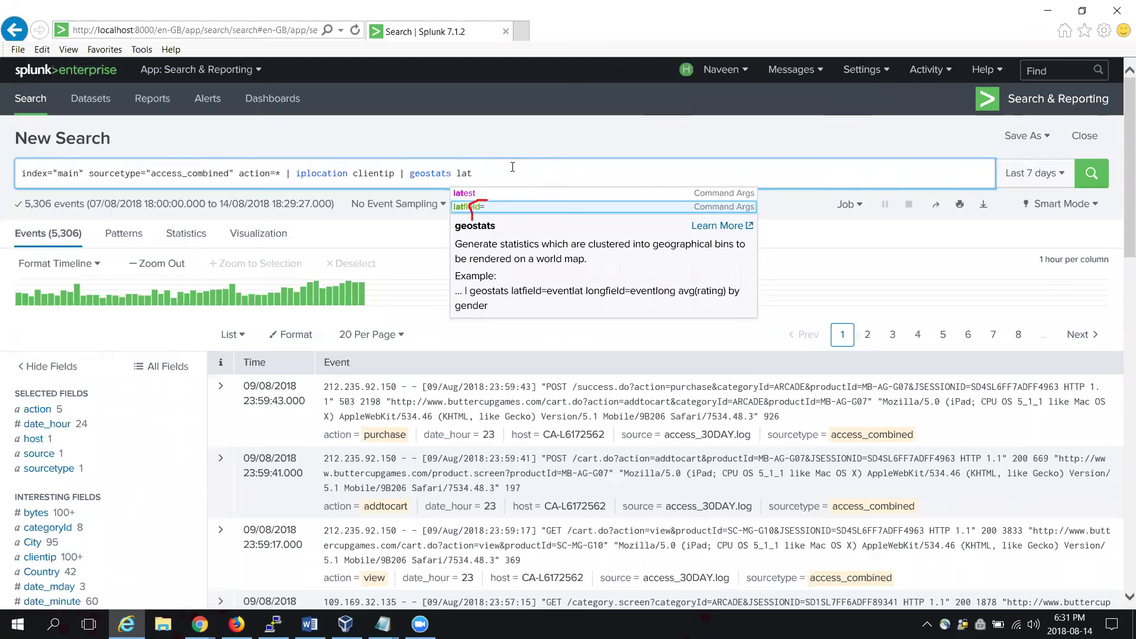
{"action": "key", "text": "Return"}
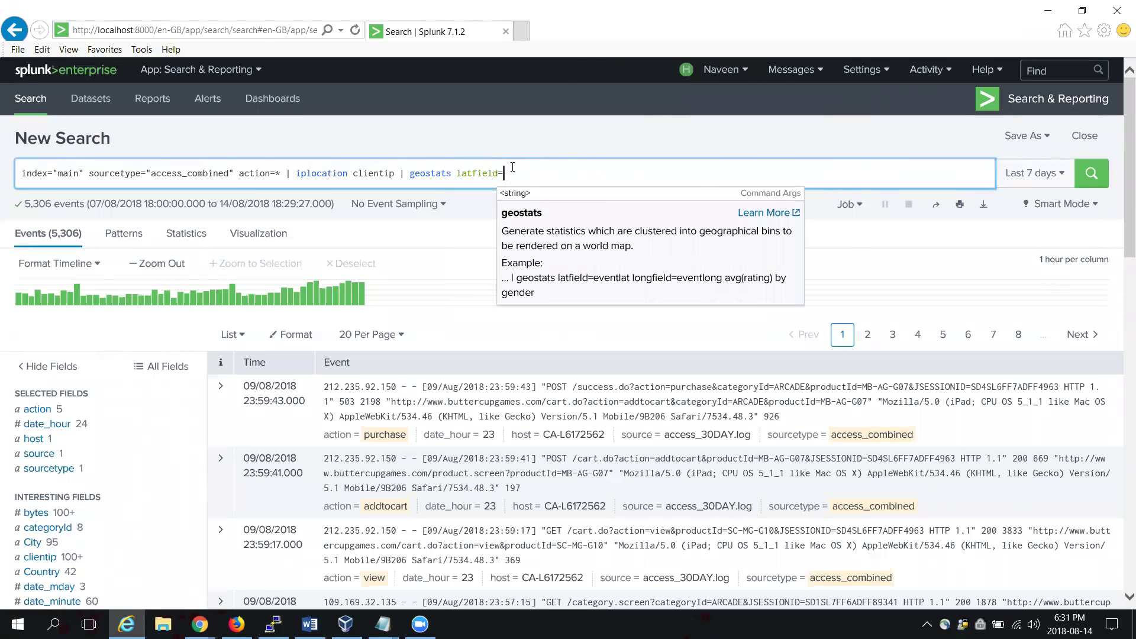
{"action": "type", "text": "lat"}
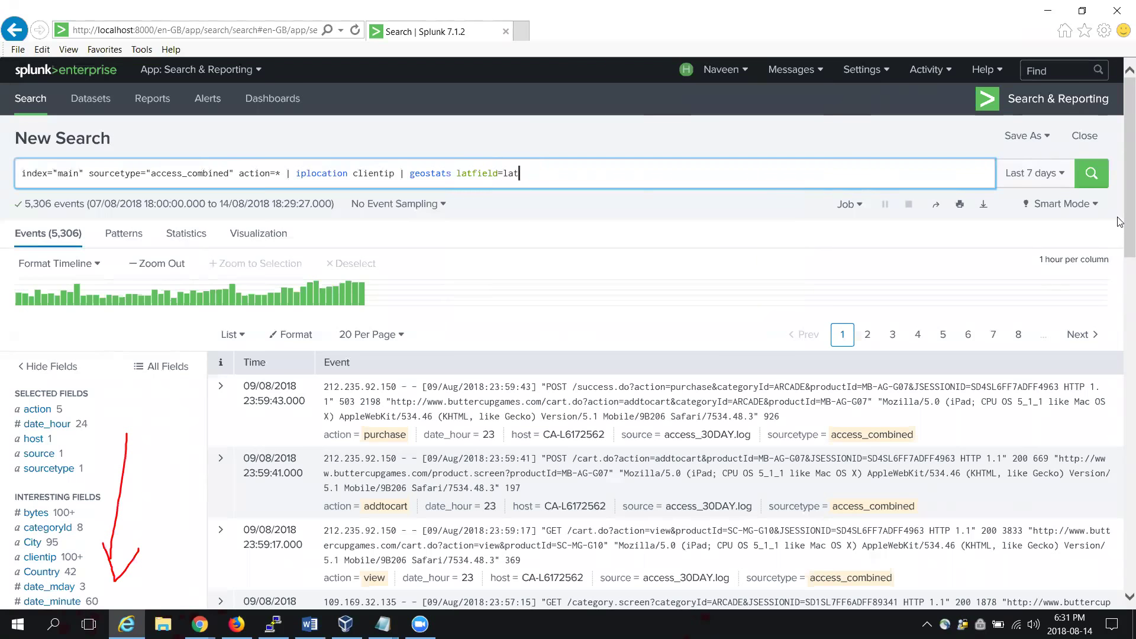
{"action": "scroll", "coordinate": [1120, 272], "scroll_direction": "down", "scroll_amount": 5}
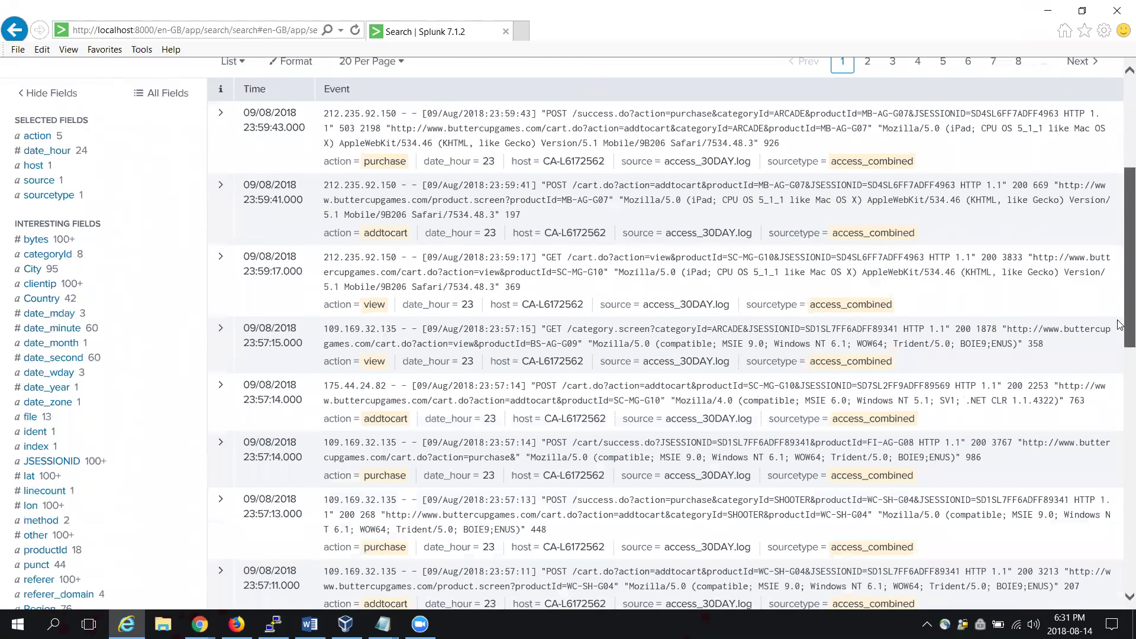
{"action": "scroll", "coordinate": [1120, 324], "scroll_direction": "down", "scroll_amount": 1}
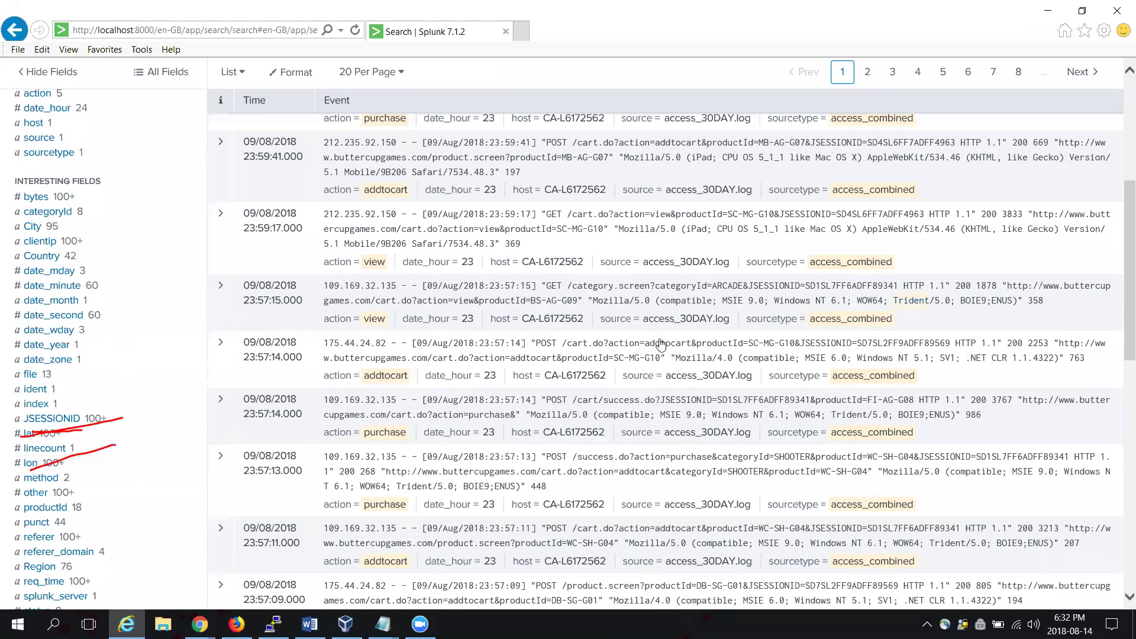
{"action": "left_click", "coordinate": [30, 436]}
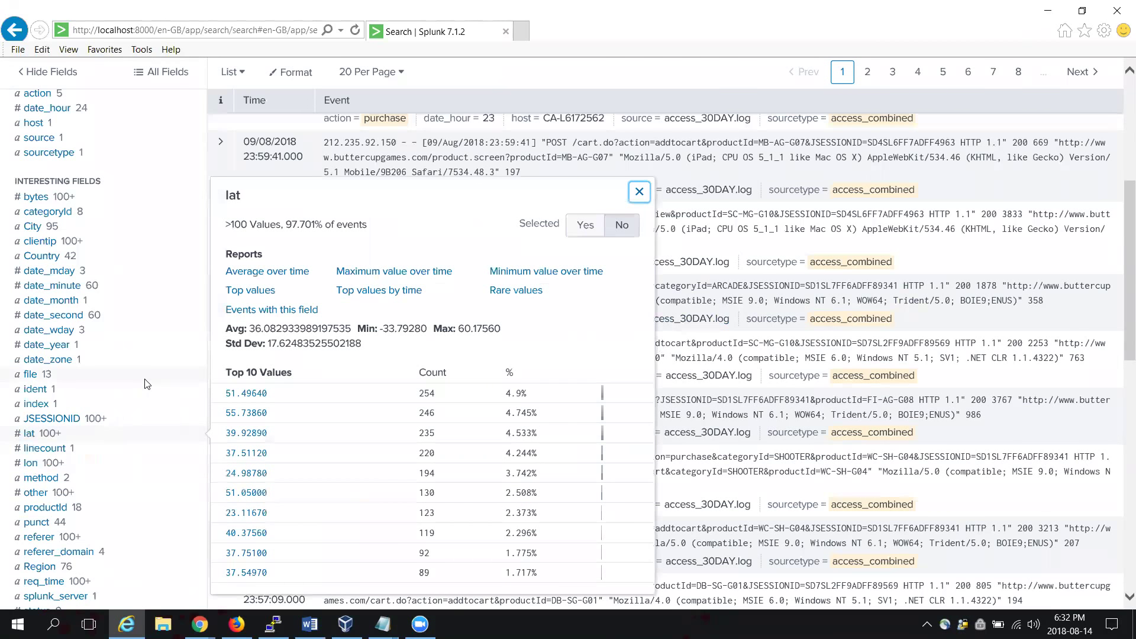
{"action": "left_click", "coordinate": [640, 193]}
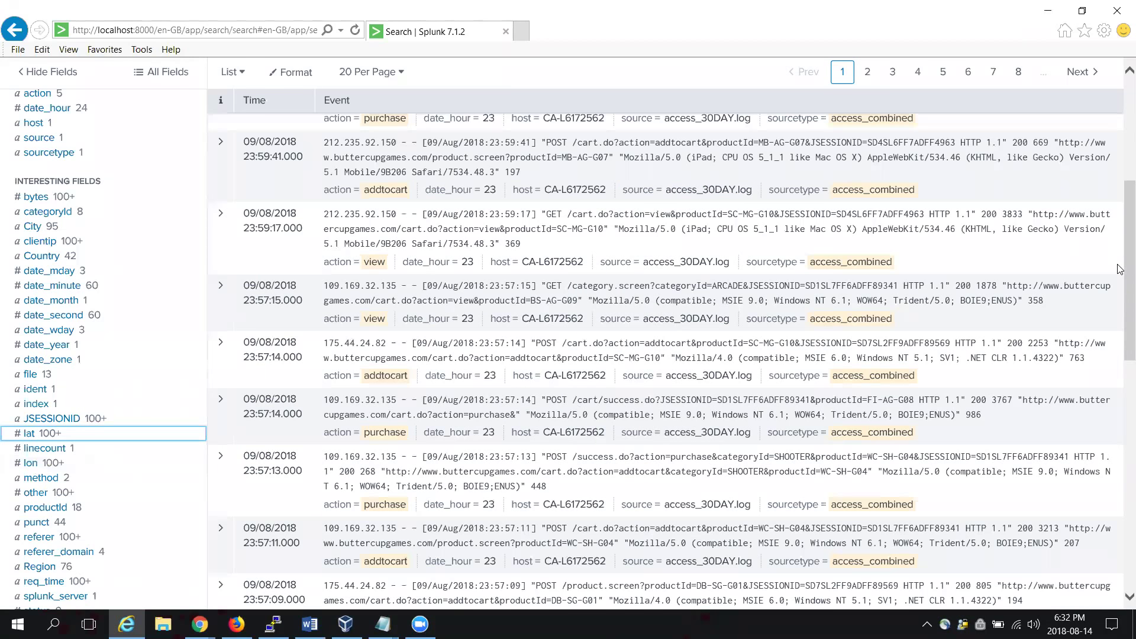
{"action": "left_click_drag", "start_coordinate": [1120, 269], "coordinate": [1120, 155]}
Step: Add longfield=lon to the geostats command and run it to draw the world cluster map
{"action": "left_click", "coordinate": [629, 185]}
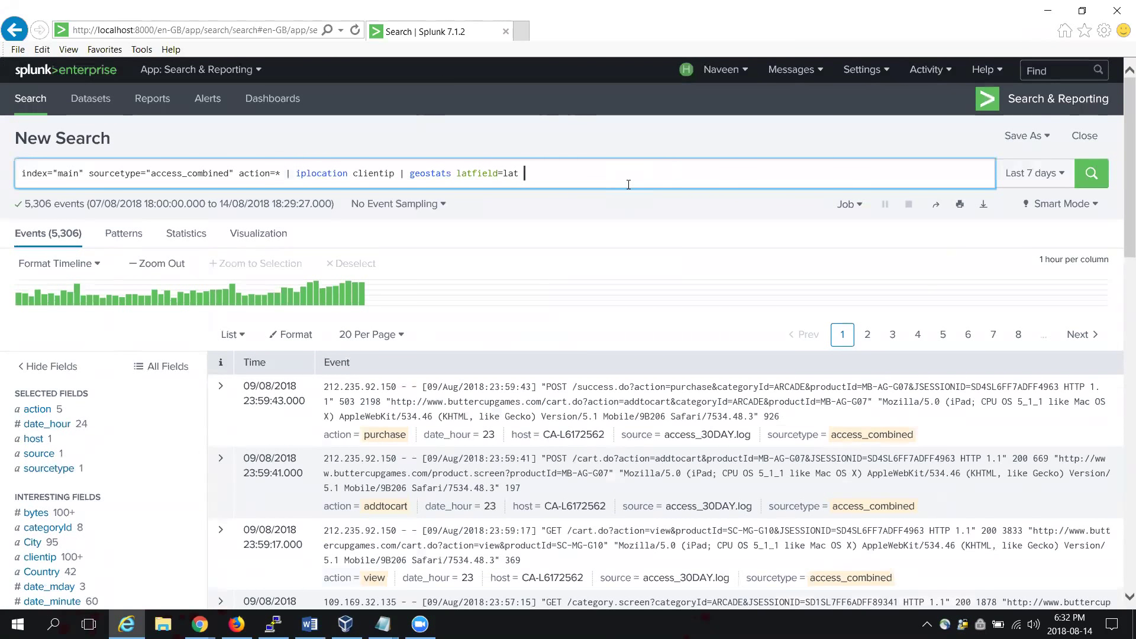
{"action": "type", "text": "longfield=lon"}
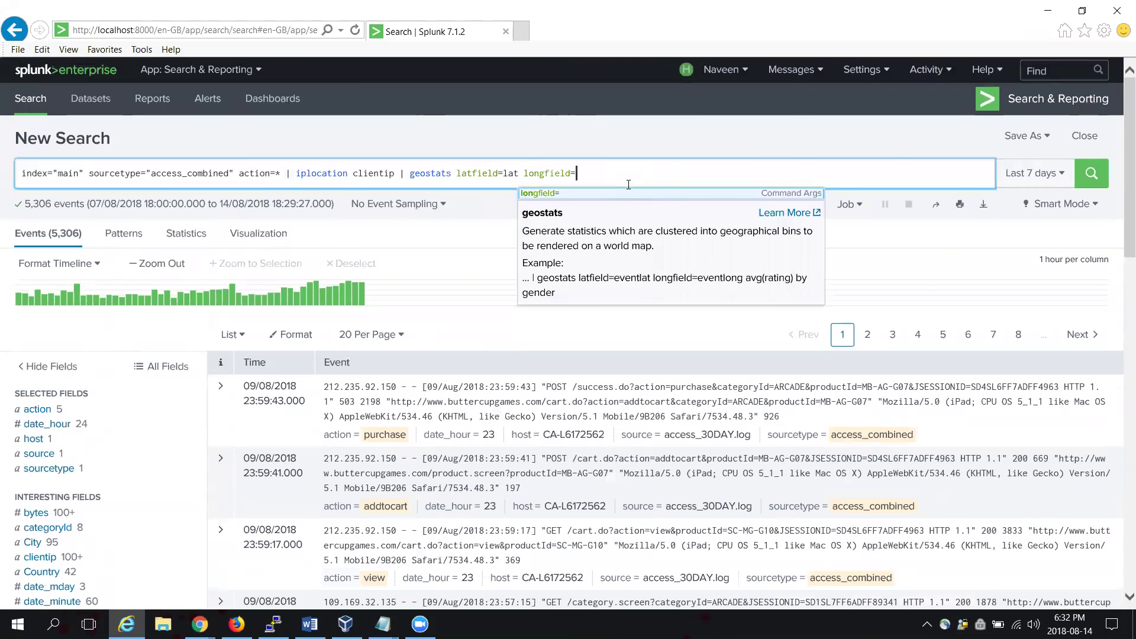
{"action": "key", "text": "Tab"}
{"action": "type", "text": "lon"}
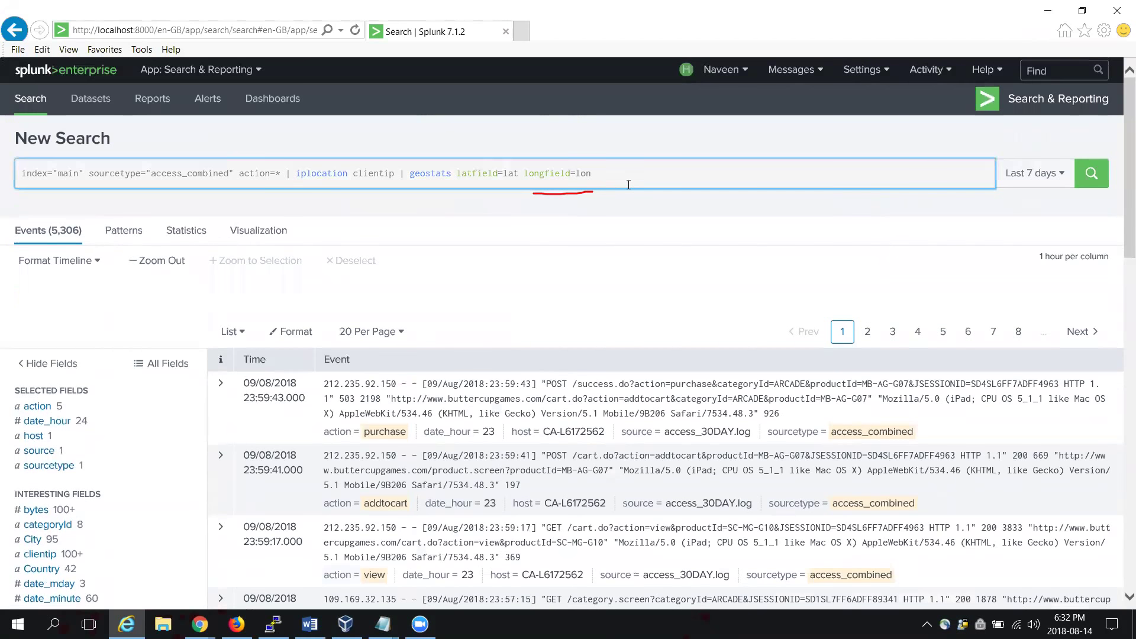
{"action": "key", "text": "Return"}
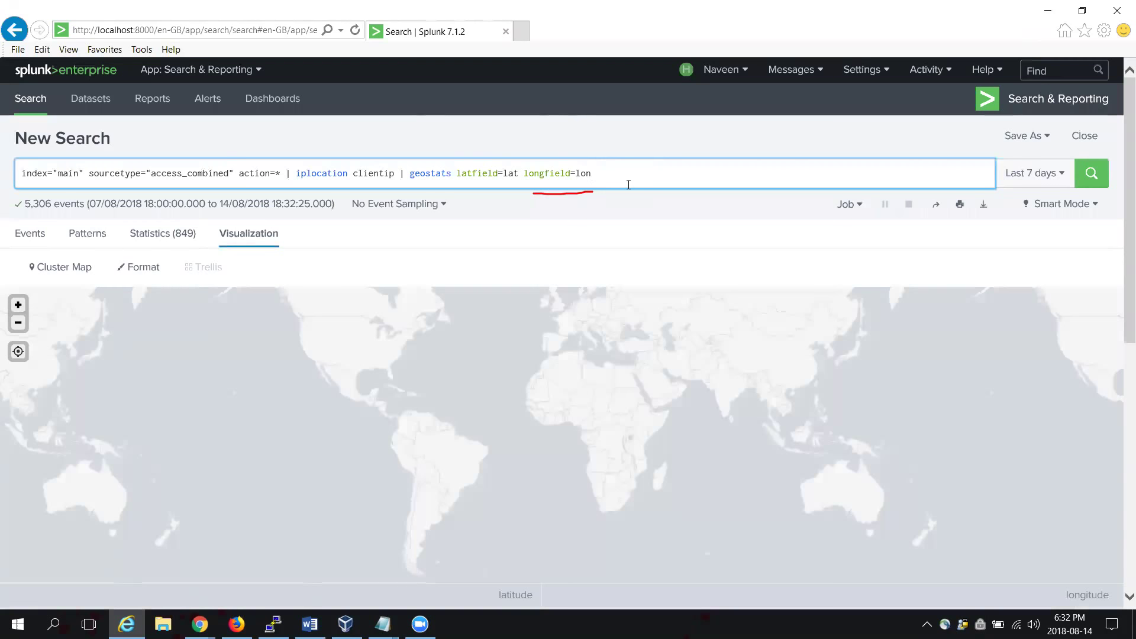
Step: Append count to geostats and rerun to show event-count circles on the map
{"action": "type", "text": "count"}
{"action": "key", "text": "Return"}
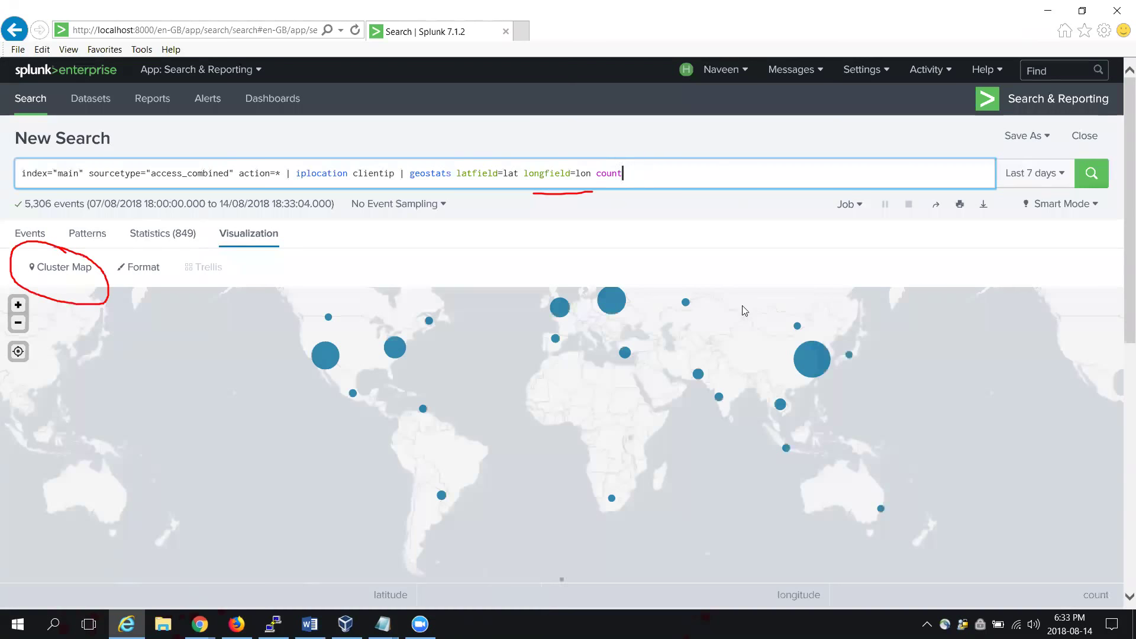
{"action": "left_click", "coordinate": [75, 271]}
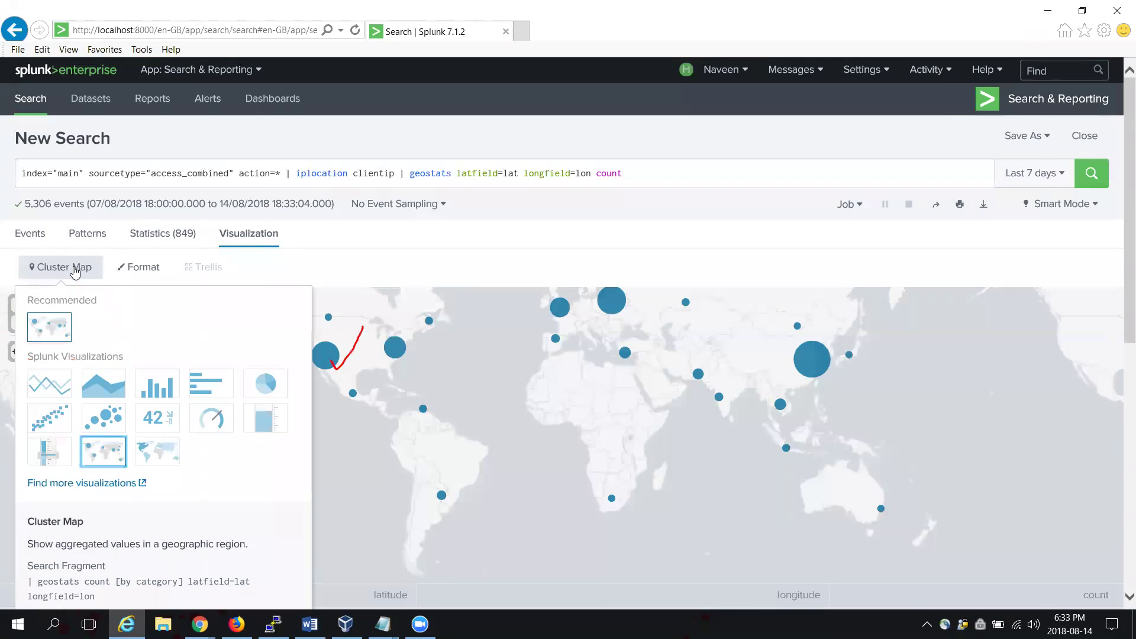
{"action": "left_click", "coordinate": [348, 276]}
{"action": "mouse_move", "coordinate": [331, 363]}
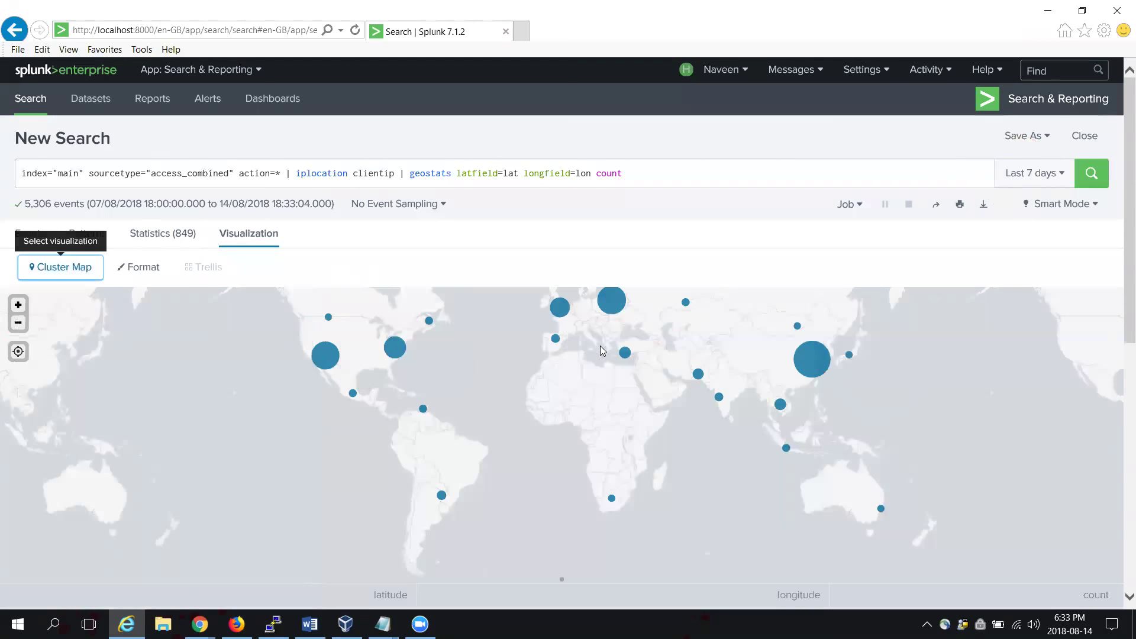
{"action": "mouse_move", "coordinate": [614, 313]}
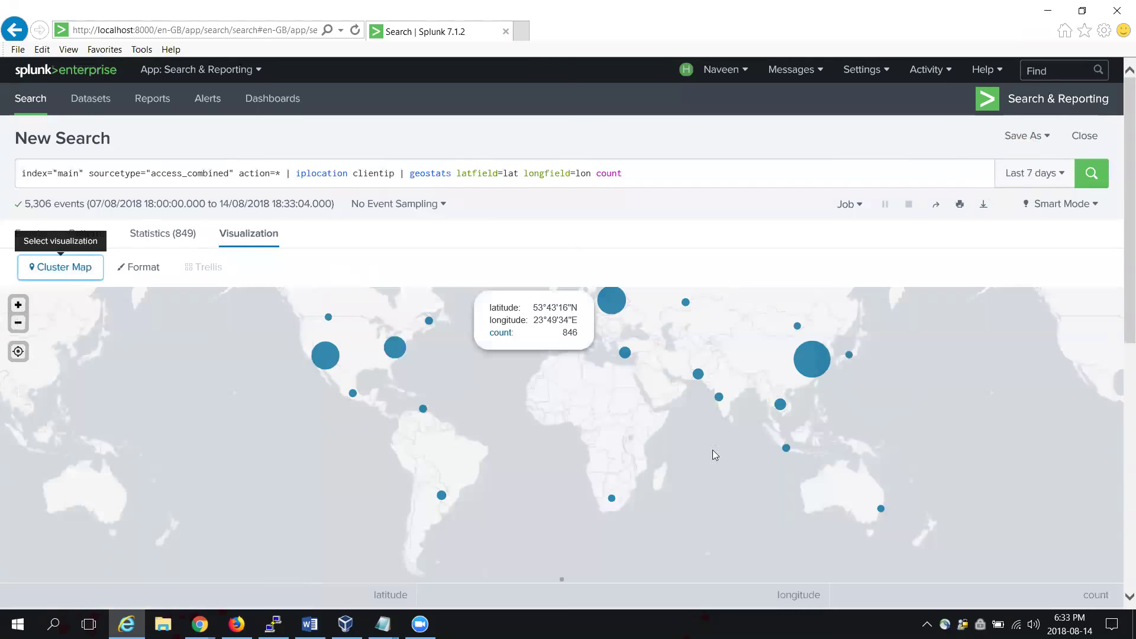
{"action": "mouse_move", "coordinate": [720, 402]}
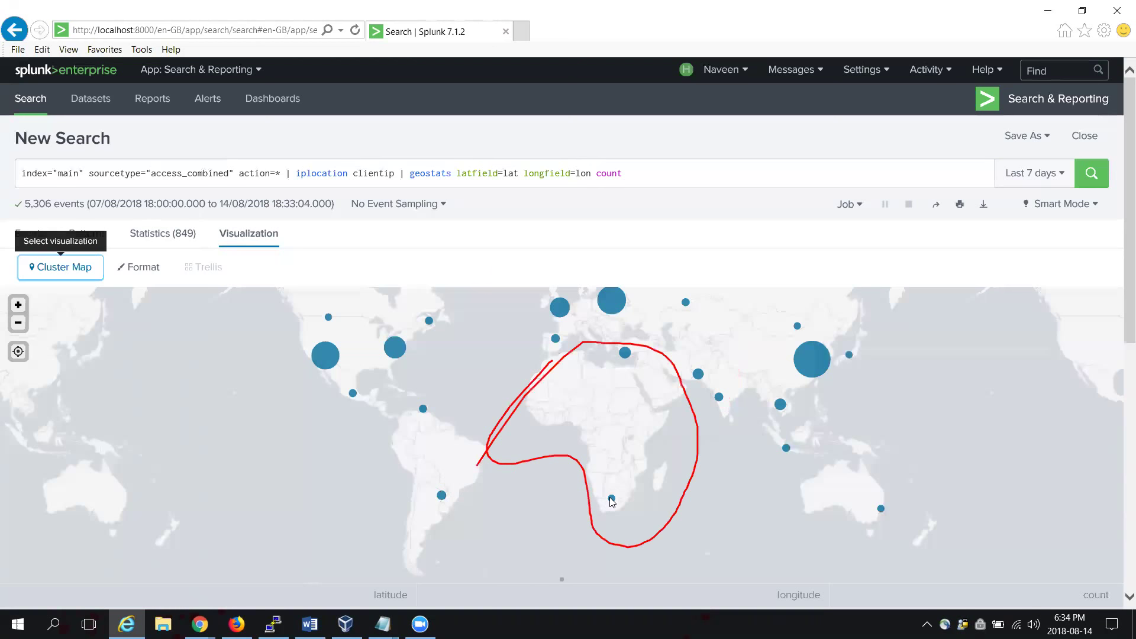
{"action": "mouse_move", "coordinate": [612, 500]}
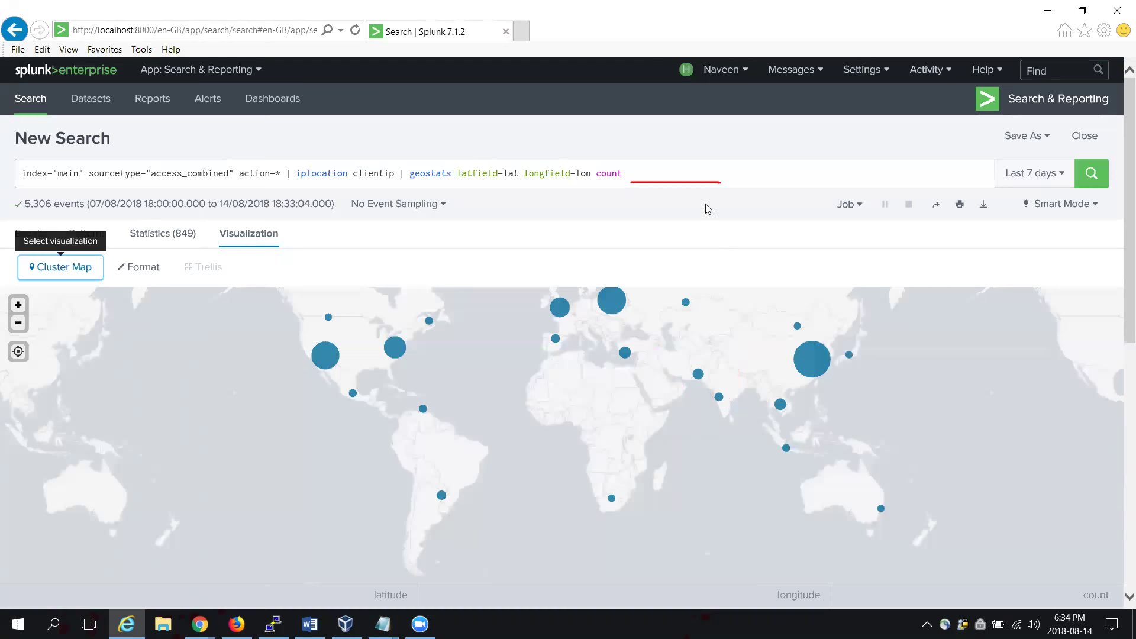
Step: Add 'by productId' after count and rerun so each cluster becomes a product pie
{"action": "left_click", "coordinate": [660, 175]}
{"action": "type", "text": "by p"}
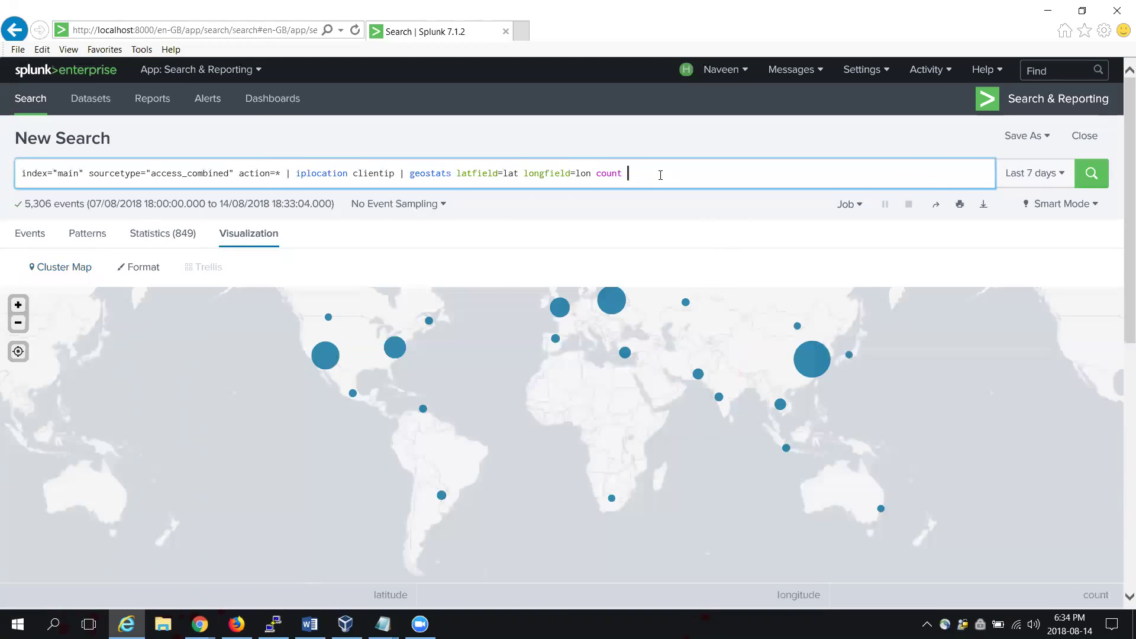
{"action": "type", "text": "roductId"}
{"action": "key", "text": "Return"}
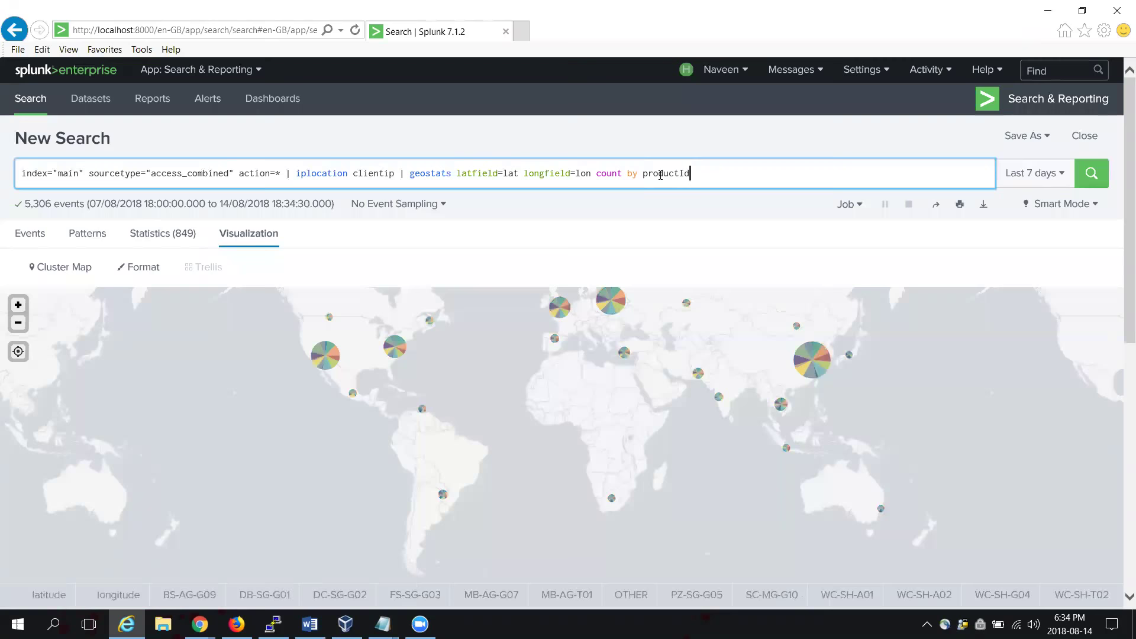
{"action": "mouse_move", "coordinate": [331, 360]}
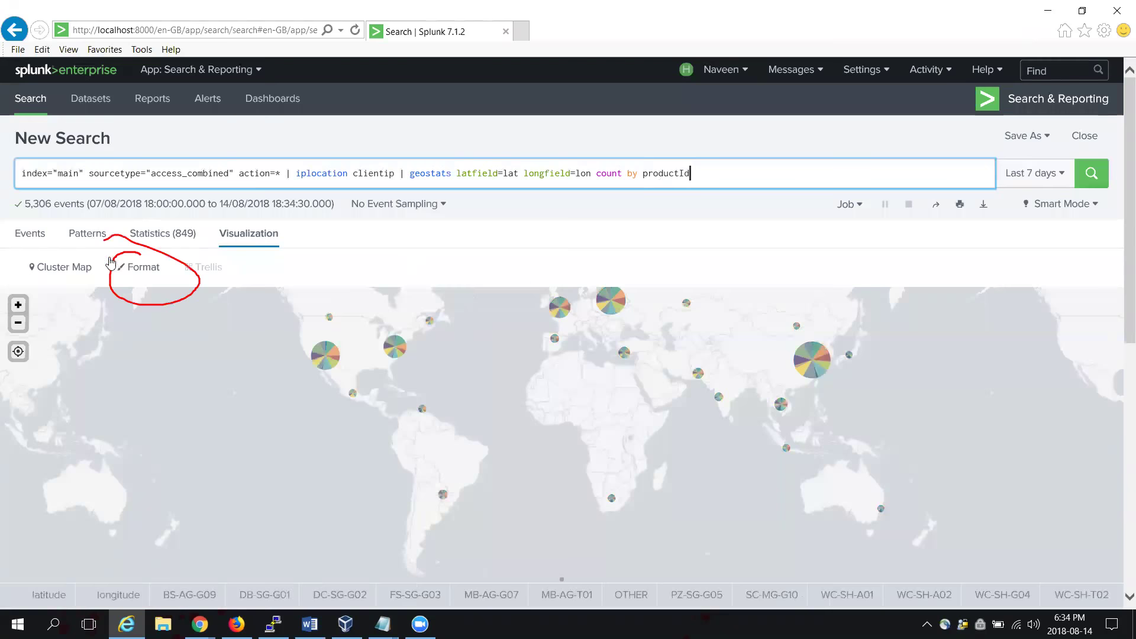
{"action": "left_click", "coordinate": [141, 270]}
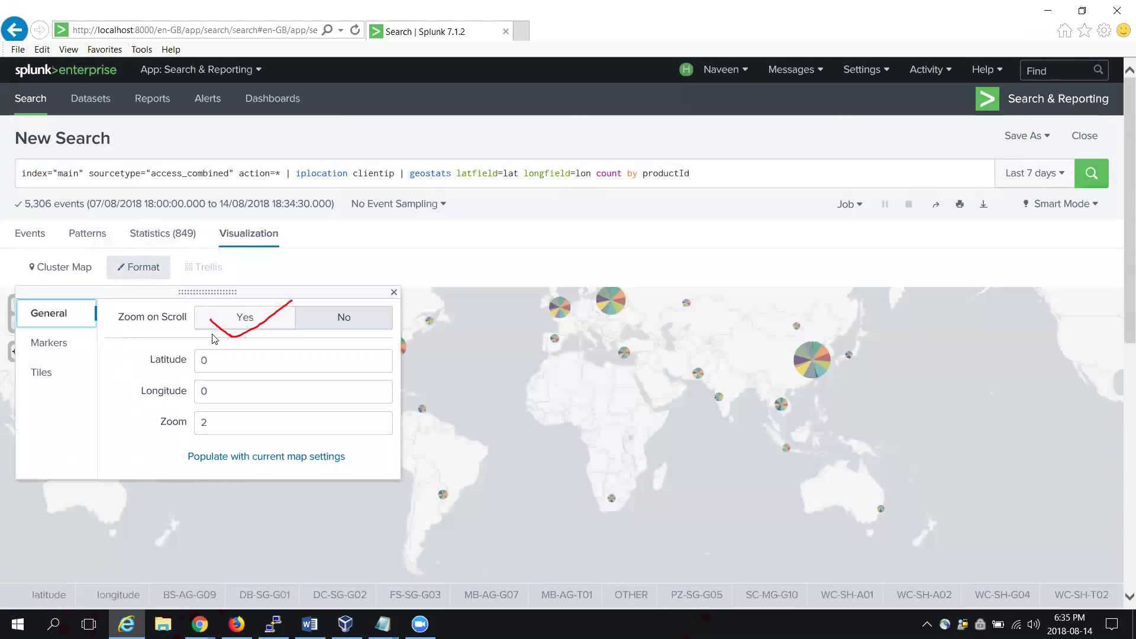
{"action": "left_click", "coordinate": [248, 317]}
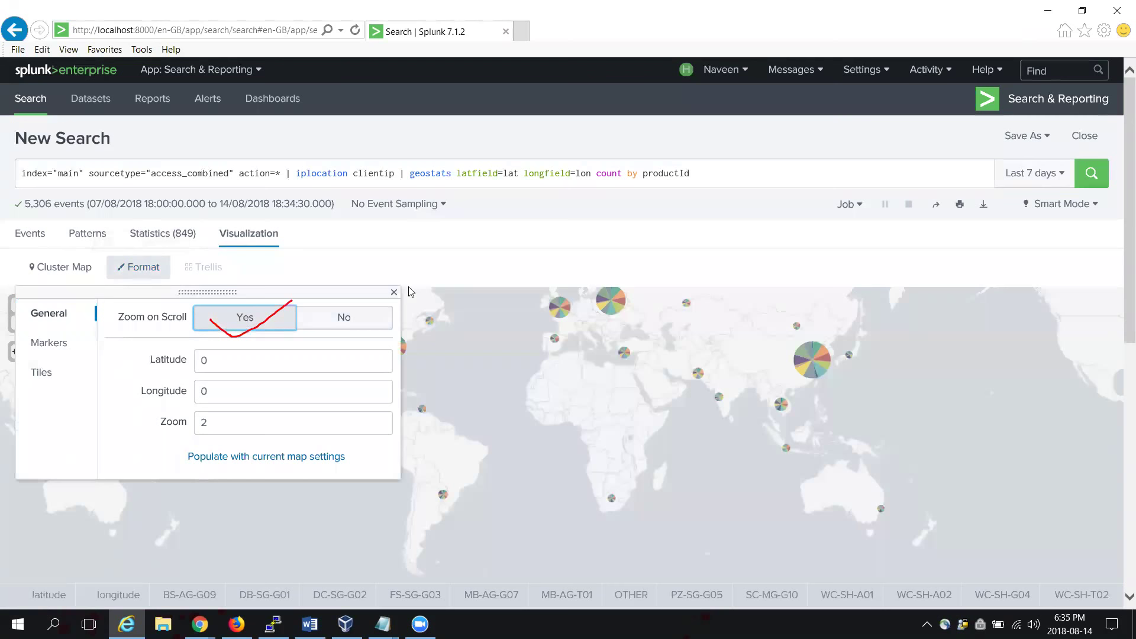
{"action": "left_click_drag", "start_coordinate": [383, 266], "coordinate": [395, 275]}
{"action": "key", "text": "Escape"}
{"action": "left_click", "coordinate": [394, 293]}
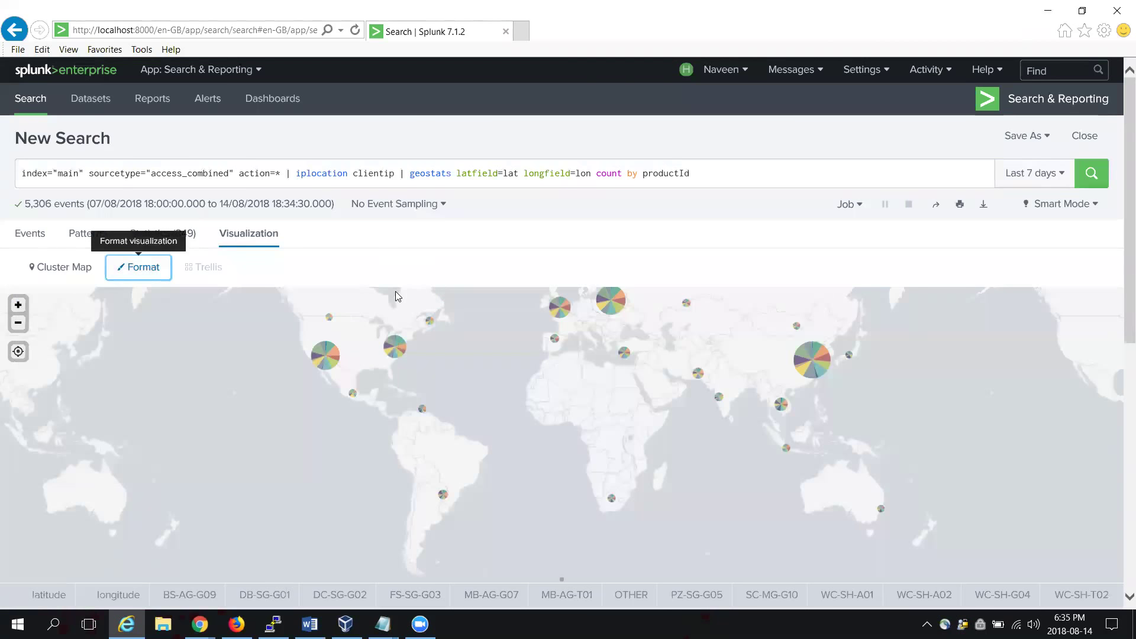
{"action": "double_click", "coordinate": [327, 359]}
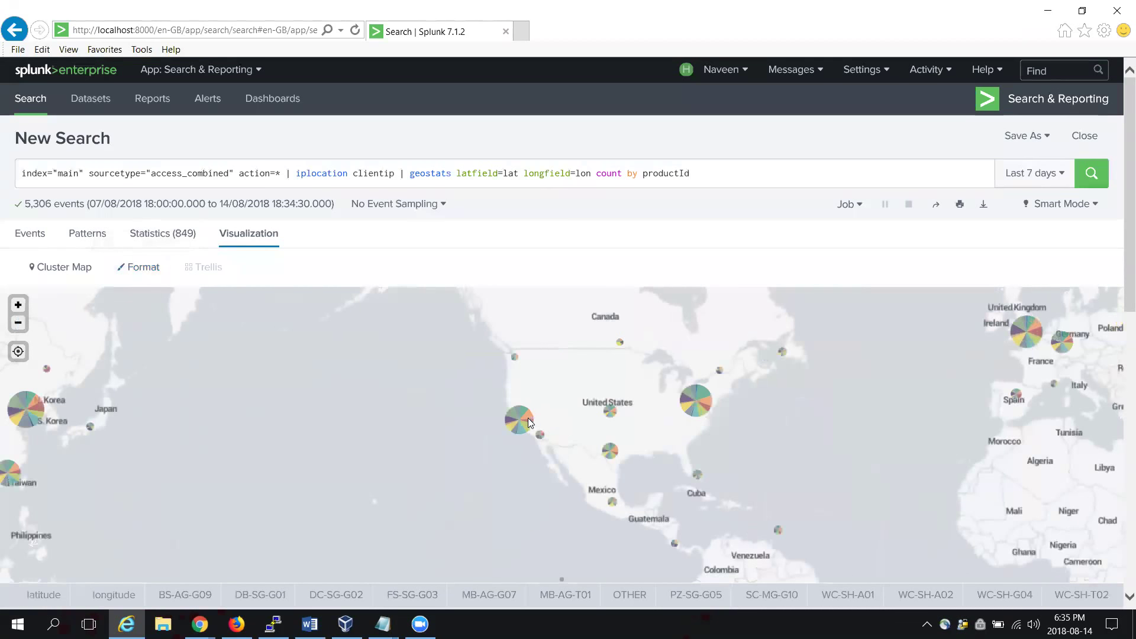
{"action": "mouse_move", "coordinate": [527, 419]}
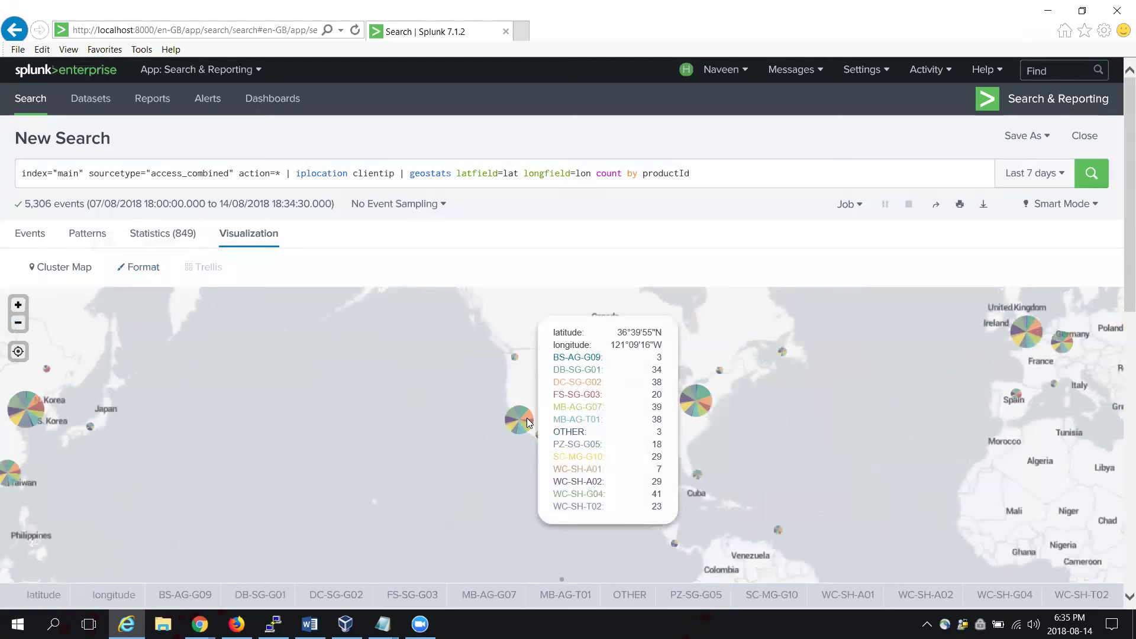
{"action": "double_click", "coordinate": [492, 417]}
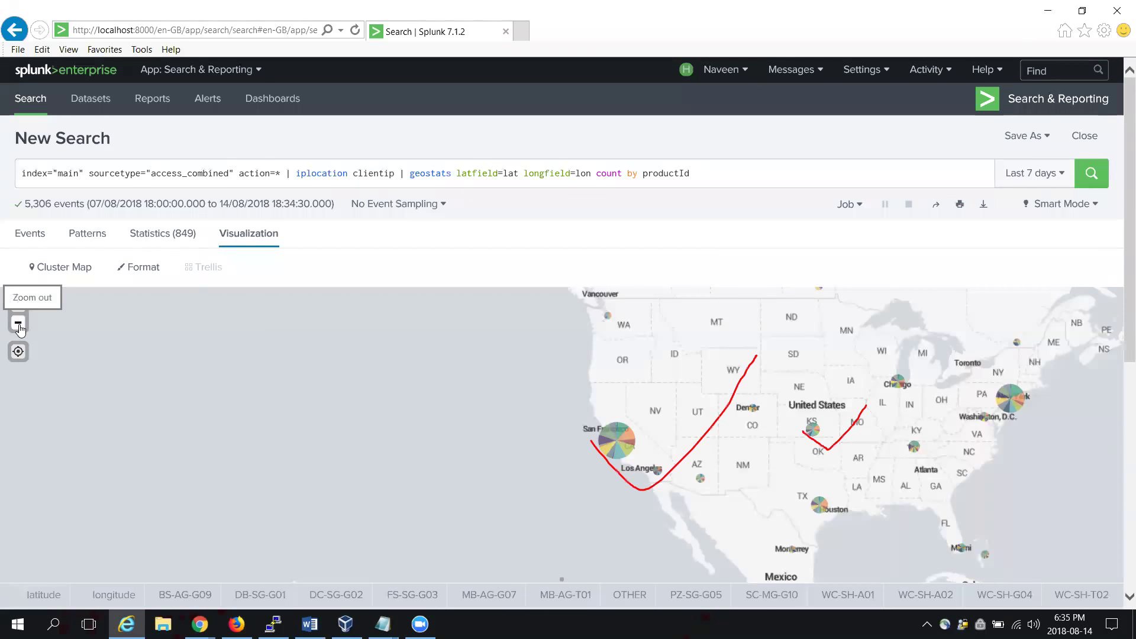
{"action": "left_click", "coordinate": [18, 324]}
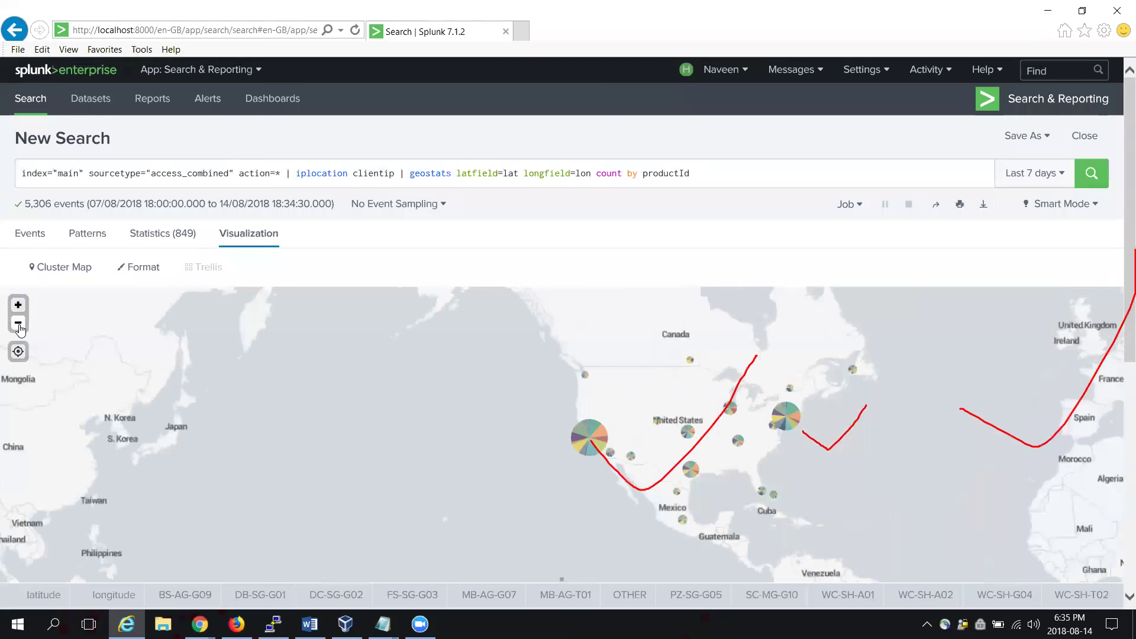
{"action": "left_click", "coordinate": [18, 323]}
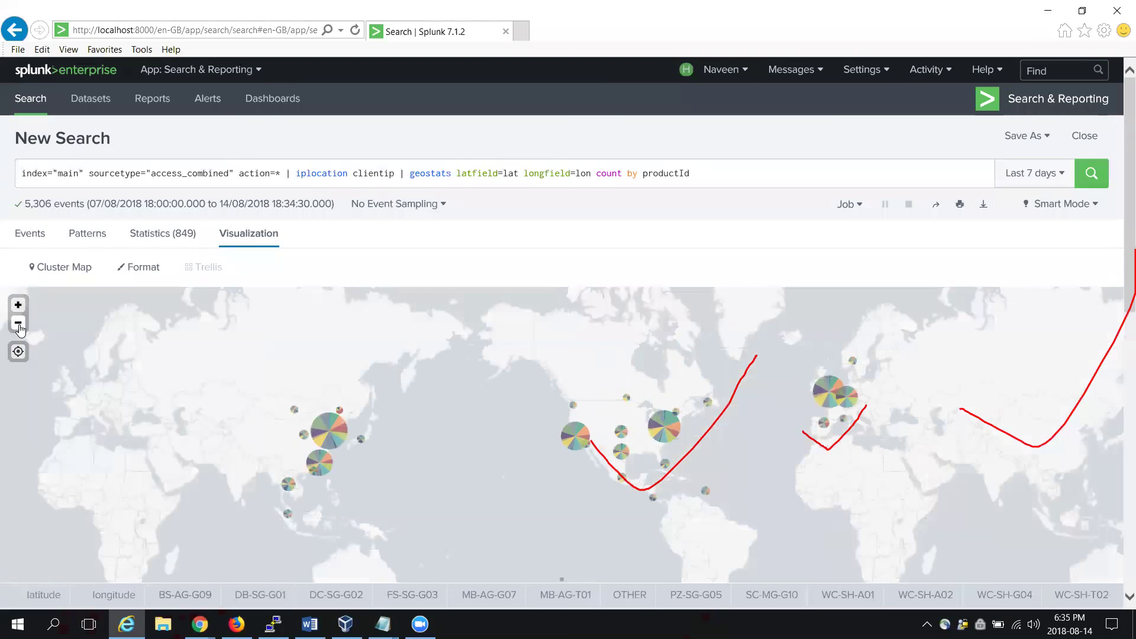
Step: Save the map as a panel titled 'geostatsmap' on the existing Demo dashboard and view it
{"action": "left_click", "coordinate": [1049, 138]}
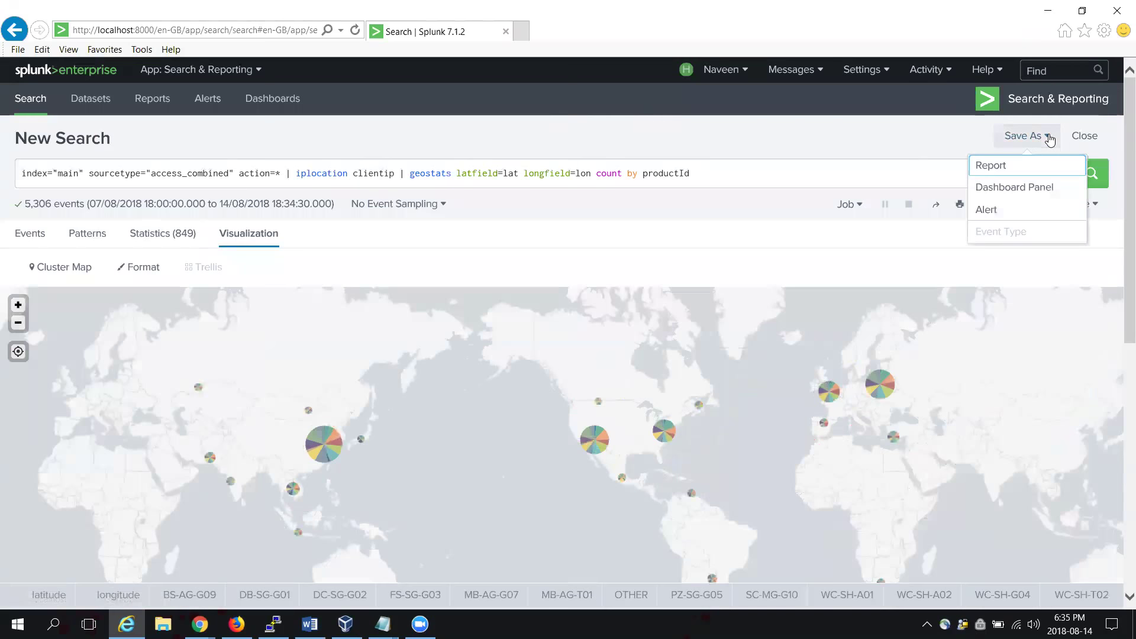
{"action": "left_click", "coordinate": [1014, 188]}
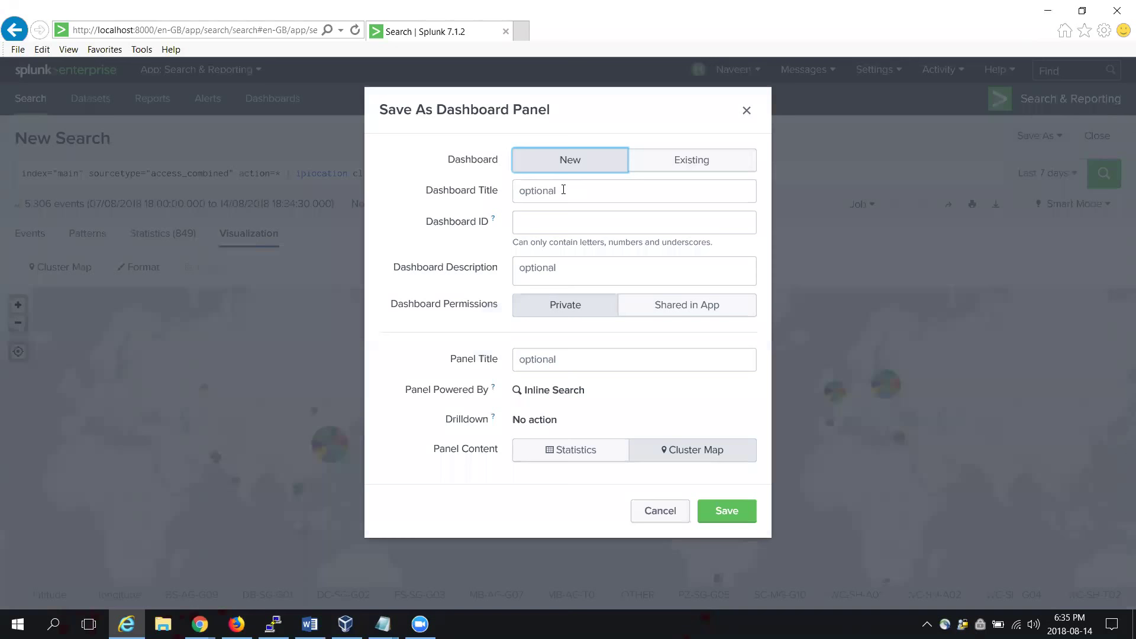
{"action": "left_click", "coordinate": [679, 168]}
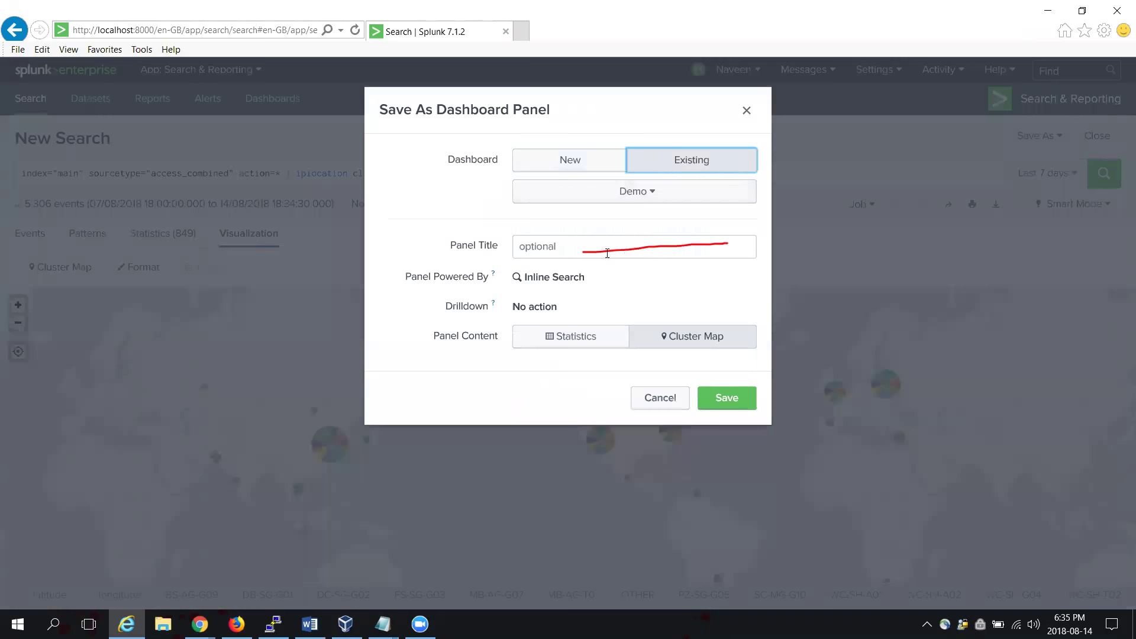
{"action": "left_click", "coordinate": [572, 248]}
{"action": "type", "text": "geostats"}
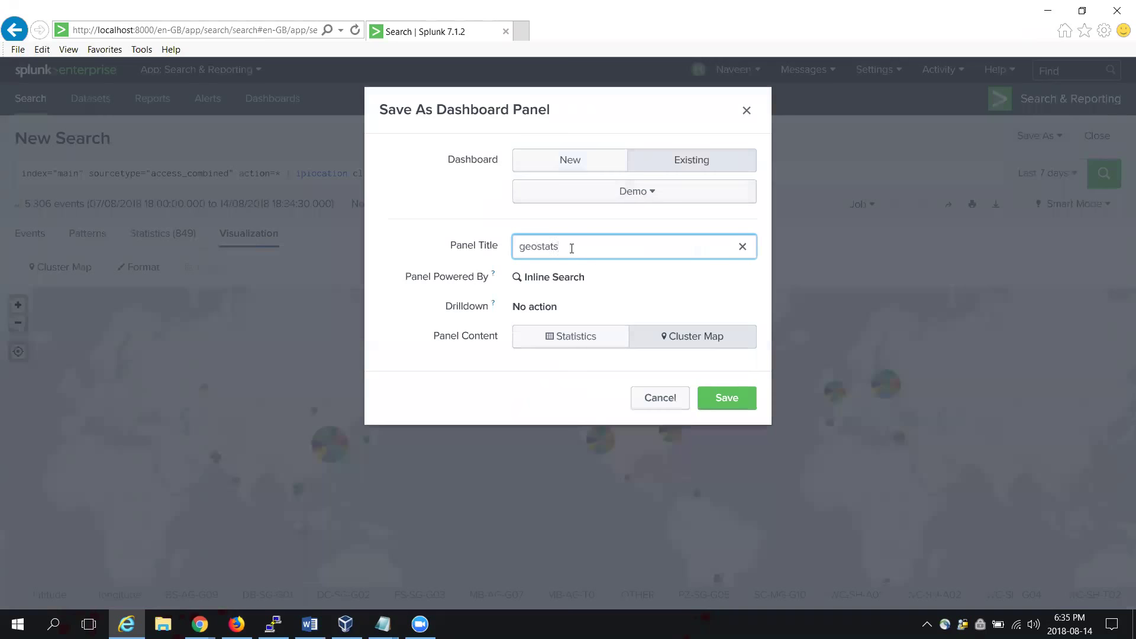
{"action": "type", "text": "map"}
{"action": "left_click", "coordinate": [726, 400]}
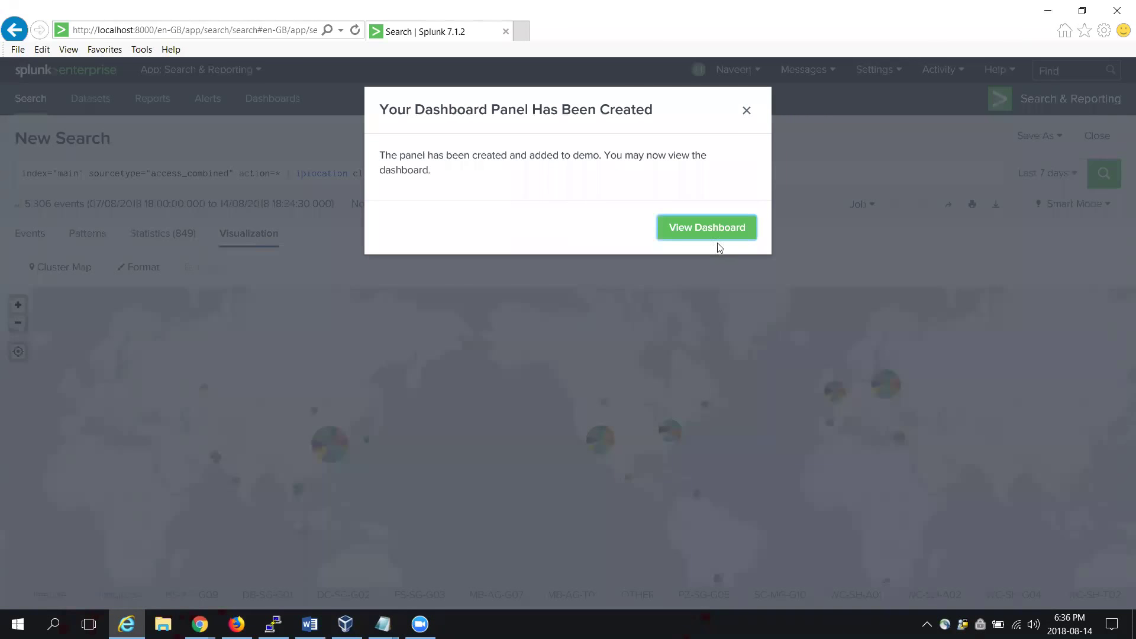
{"action": "left_click", "coordinate": [713, 236]}
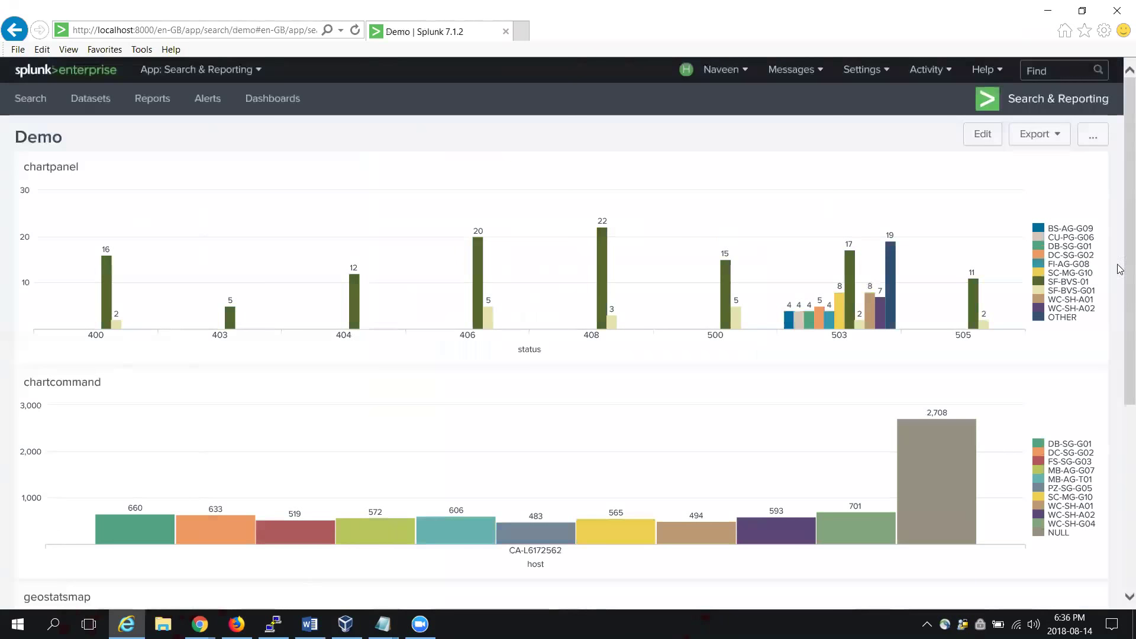
Step: Scroll down to the geostatsmap world map panel on the Demo dashboard and back up
{"action": "scroll", "coordinate": [1121, 371], "scroll_direction": "down", "scroll_amount": 5}
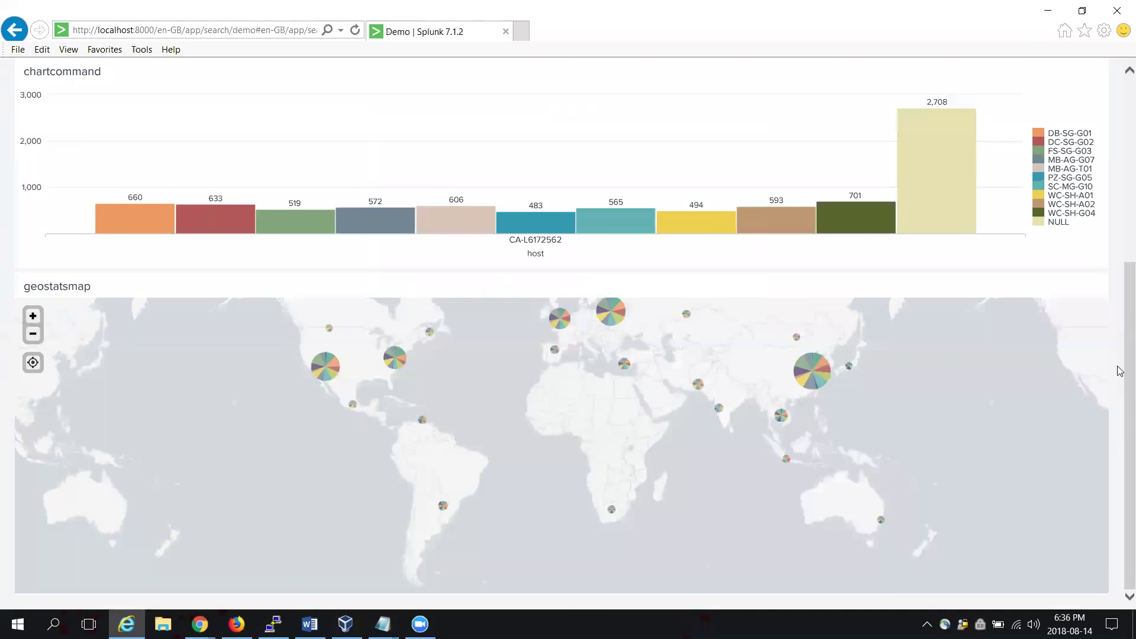
{"action": "scroll", "coordinate": [1120, 203], "scroll_direction": "up", "scroll_amount": 5}
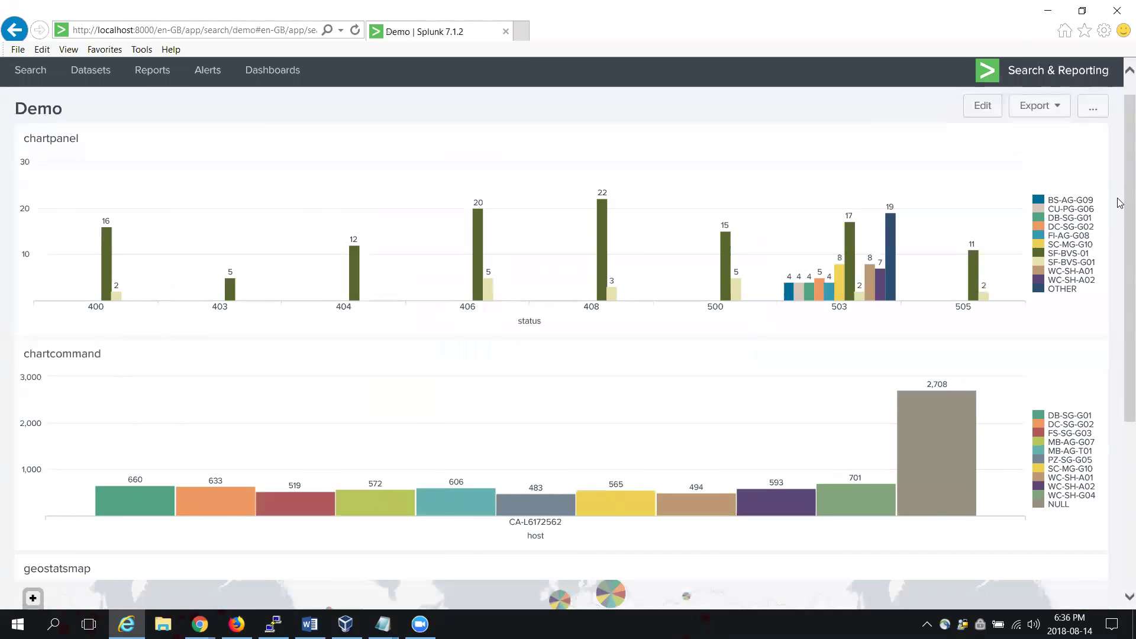
Step: In dashboard edit mode, move chartcommand beside chartpanel in one row and open chartpanel's search
{"action": "left_click", "coordinate": [982, 112]}
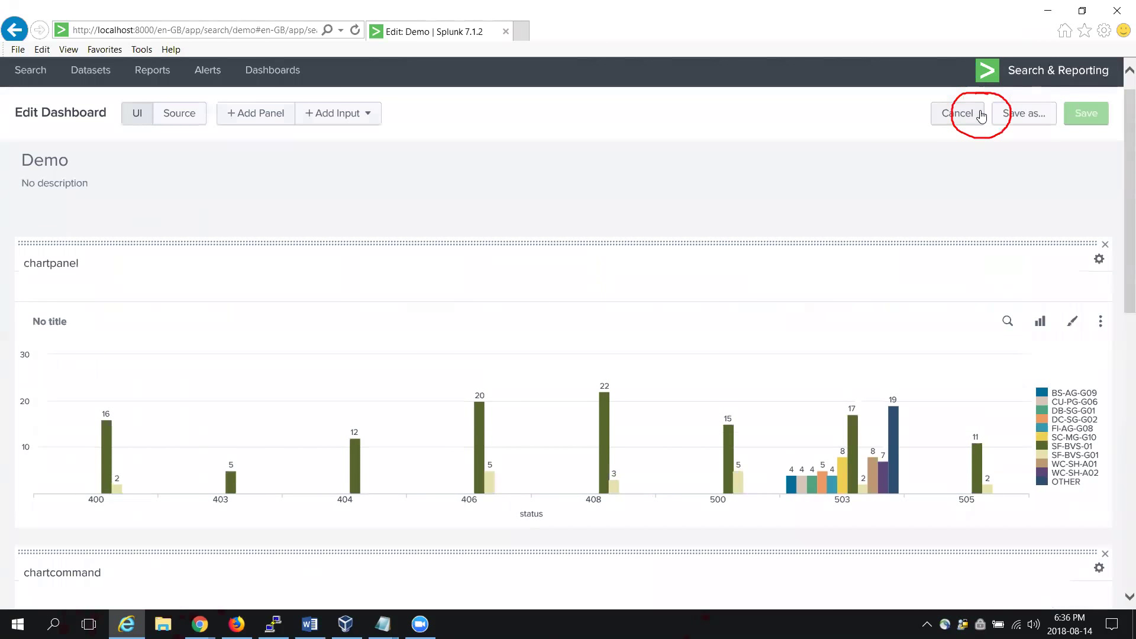
{"action": "left_click_drag", "start_coordinate": [1120, 222], "coordinate": [1121, 359]}
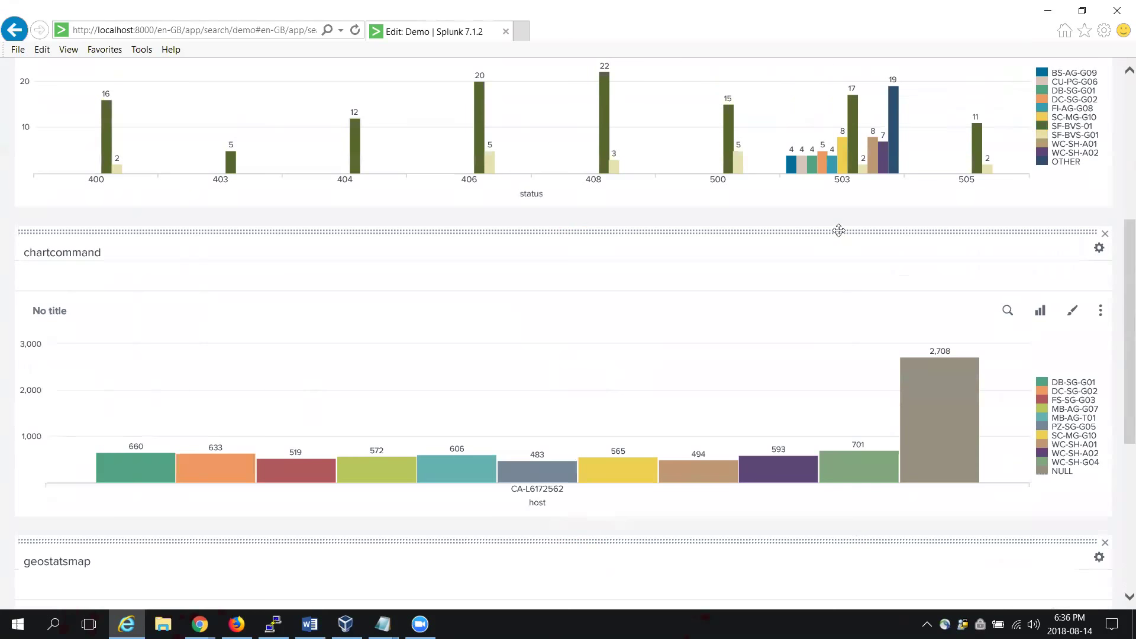
{"action": "left_click_drag", "start_coordinate": [839, 230], "coordinate": [818, 44]}
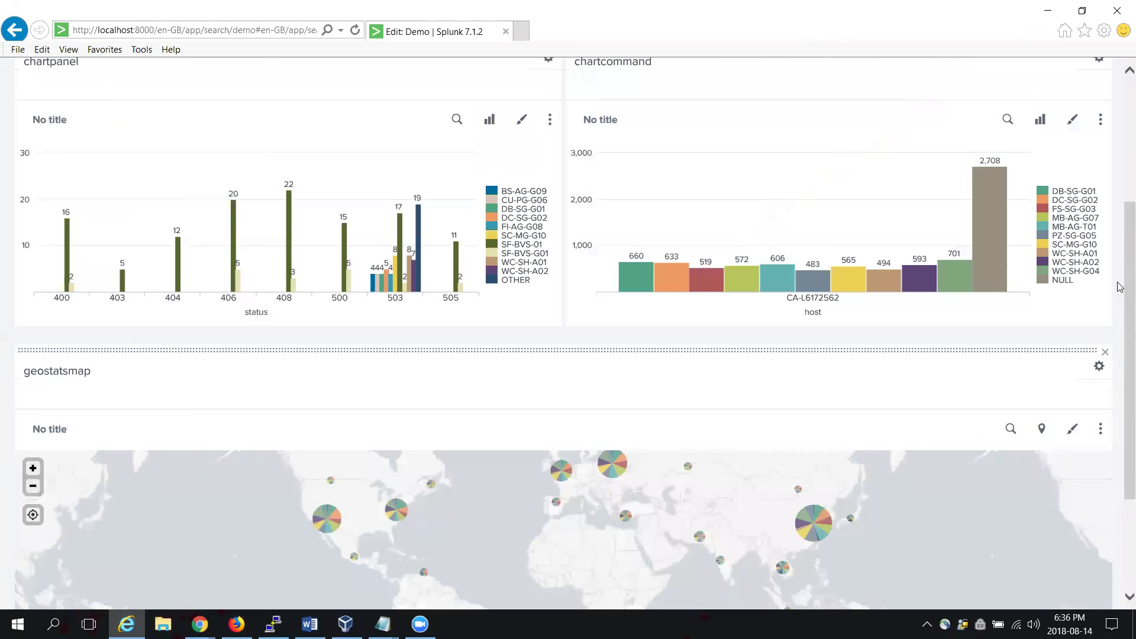
{"action": "scroll", "coordinate": [1120, 251], "scroll_direction": "up", "scroll_amount": 1}
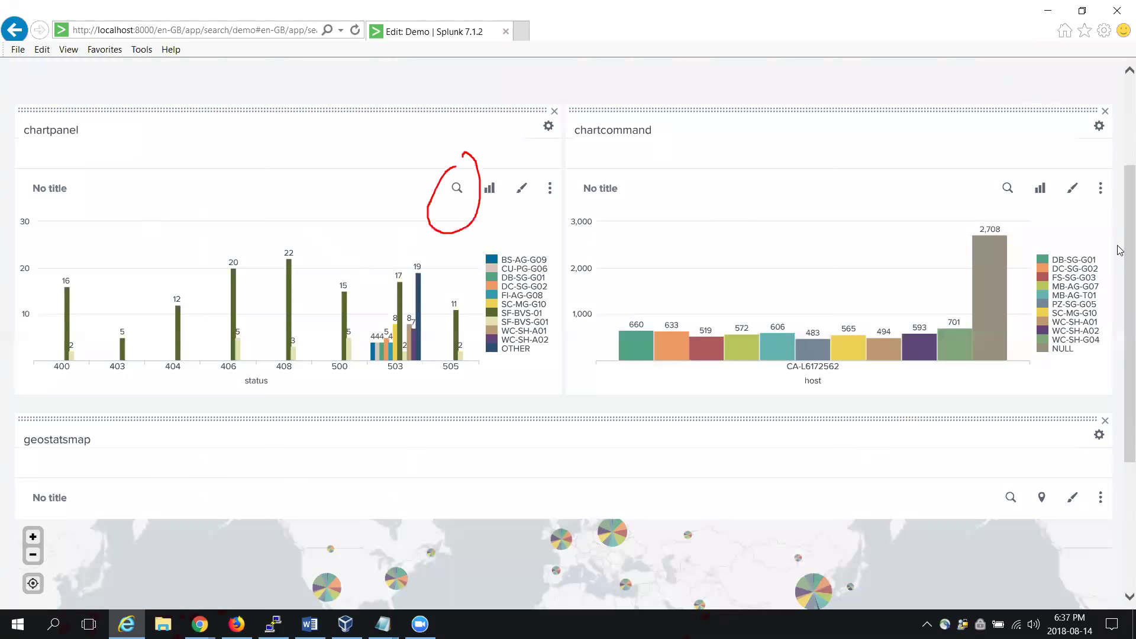
{"action": "left_click", "coordinate": [460, 188]}
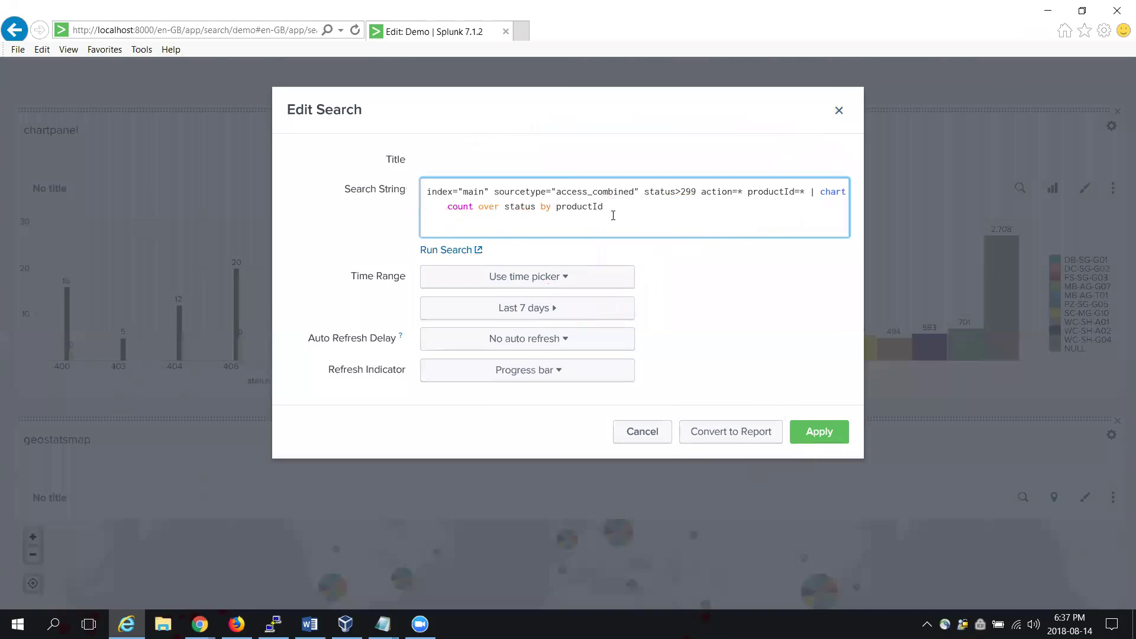
Step: Run chartpanel's search in a new tab, showing 200 events as 8 status rows by productId
{"action": "left_click", "coordinate": [466, 251]}
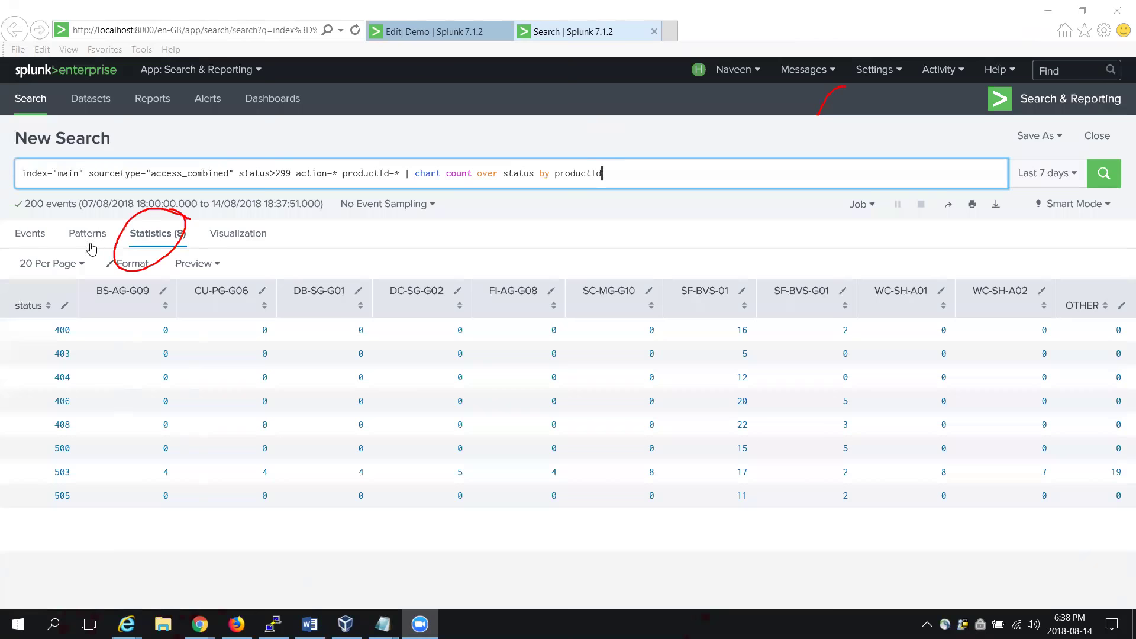
{"action": "left_click", "coordinate": [230, 237]}
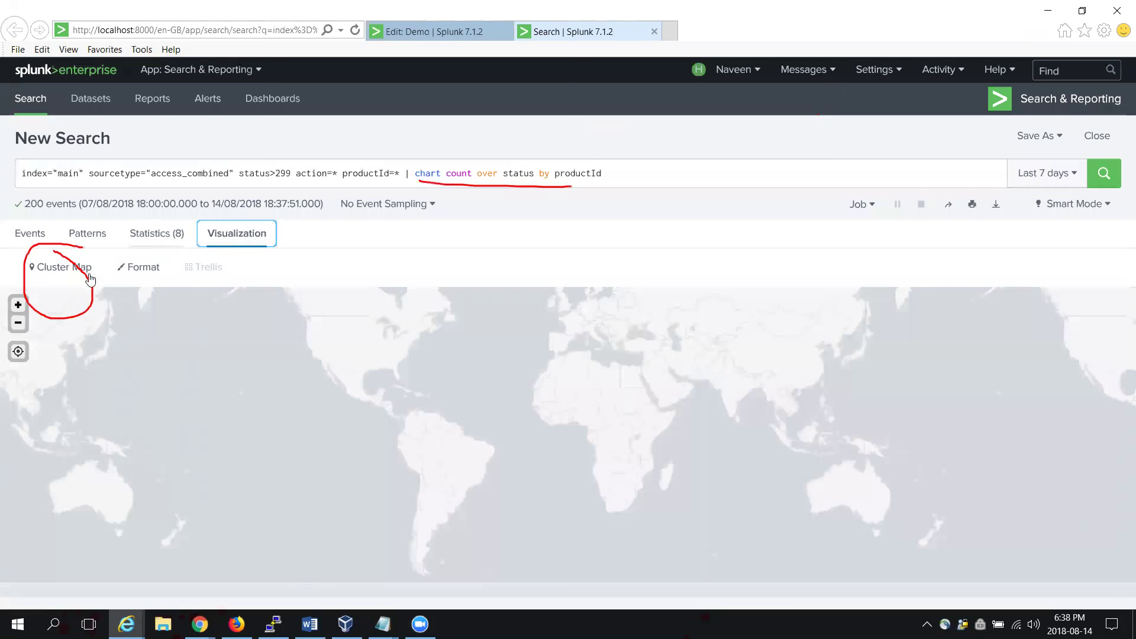
Step: Display the count-by-status results as a Column Chart, then return to the Edit: Demo tab
{"action": "left_click", "coordinate": [63, 271]}
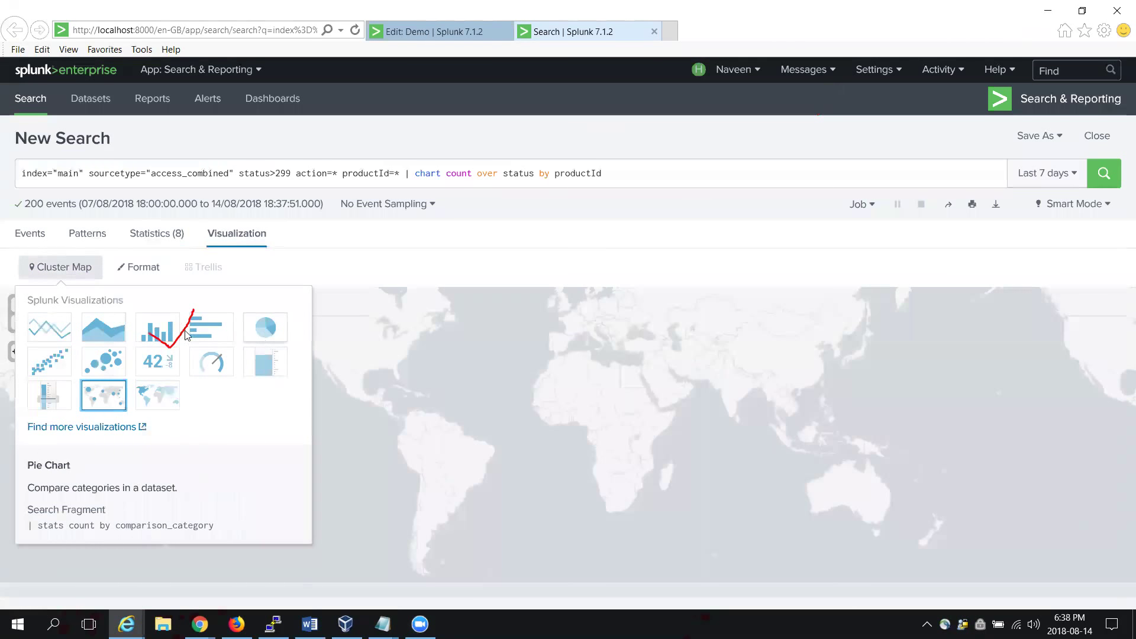
{"action": "left_click", "coordinate": [165, 335]}
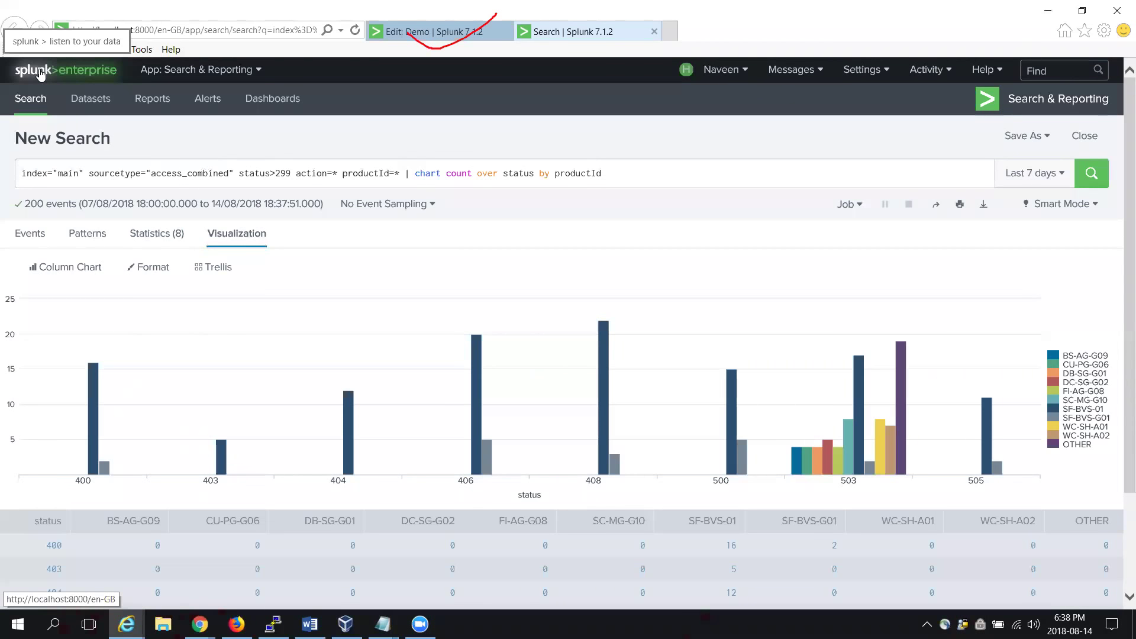
{"action": "left_click", "coordinate": [435, 31]}
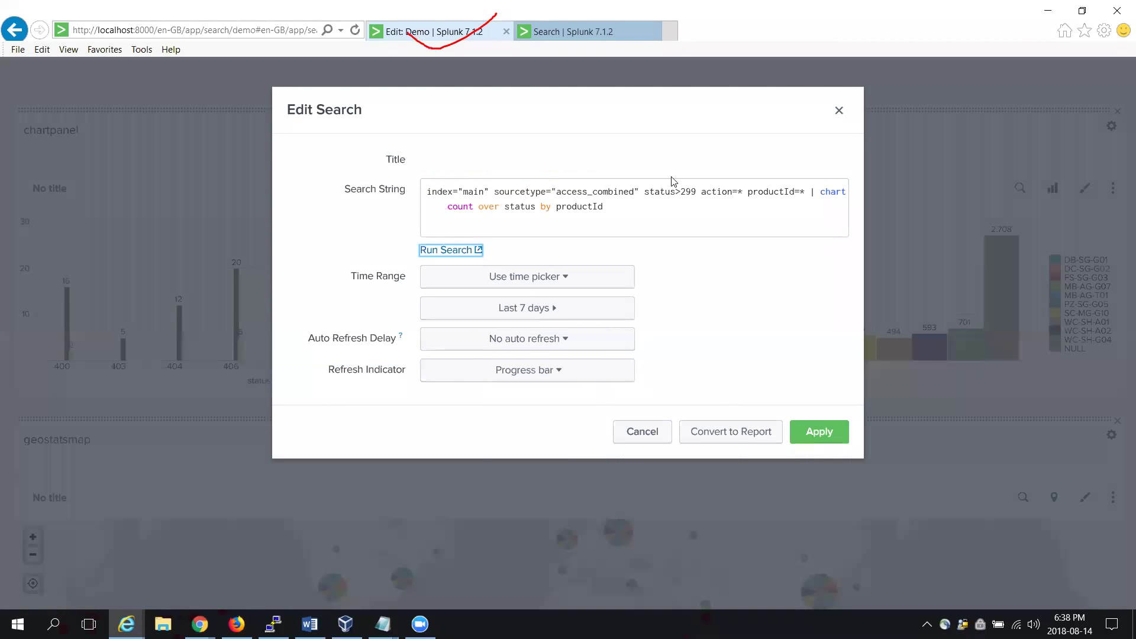
Step: Close chartpanel's search editor and bring up its Drilldown Editor from the more-actions menu
{"action": "left_click", "coordinate": [840, 111]}
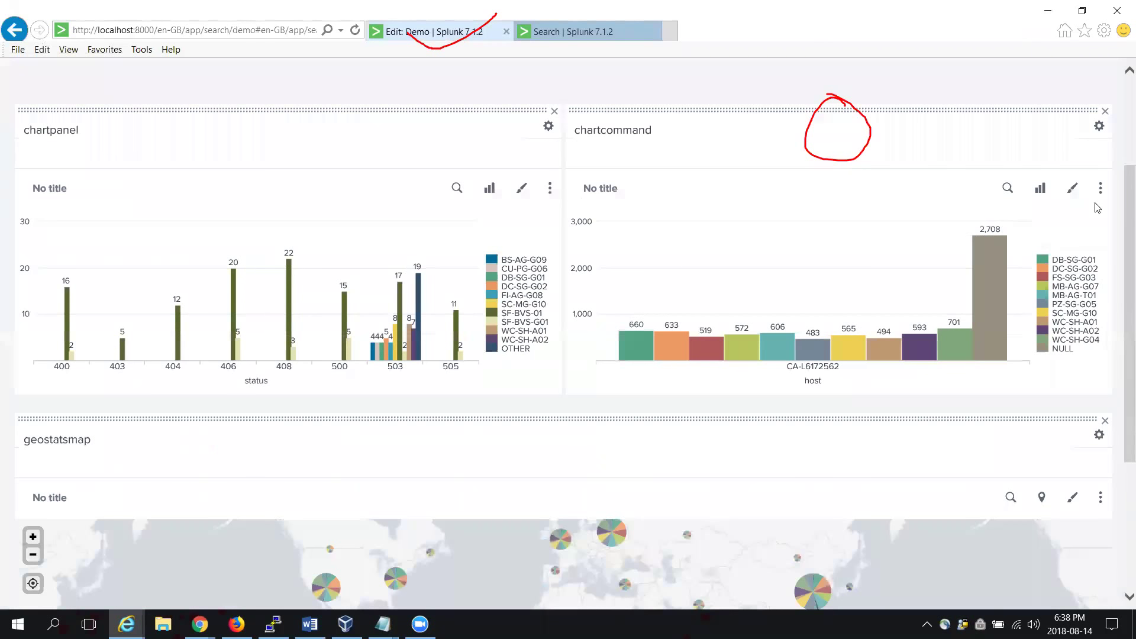
{"action": "scroll", "coordinate": [1098, 207], "scroll_direction": "up", "scroll_amount": 3}
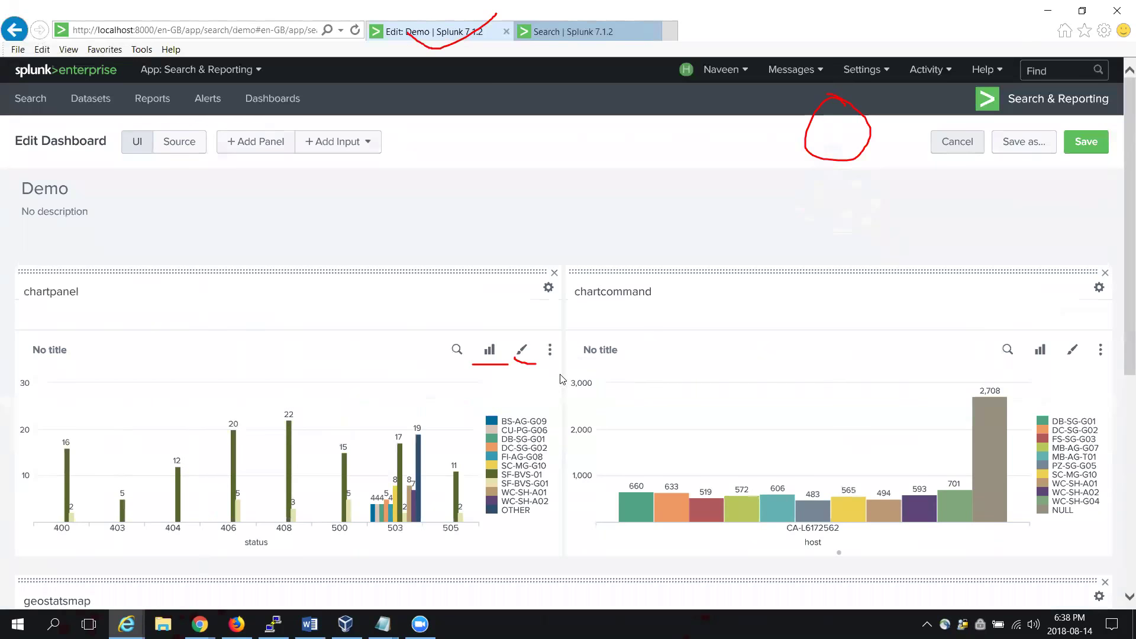
{"action": "left_click", "coordinate": [523, 353]}
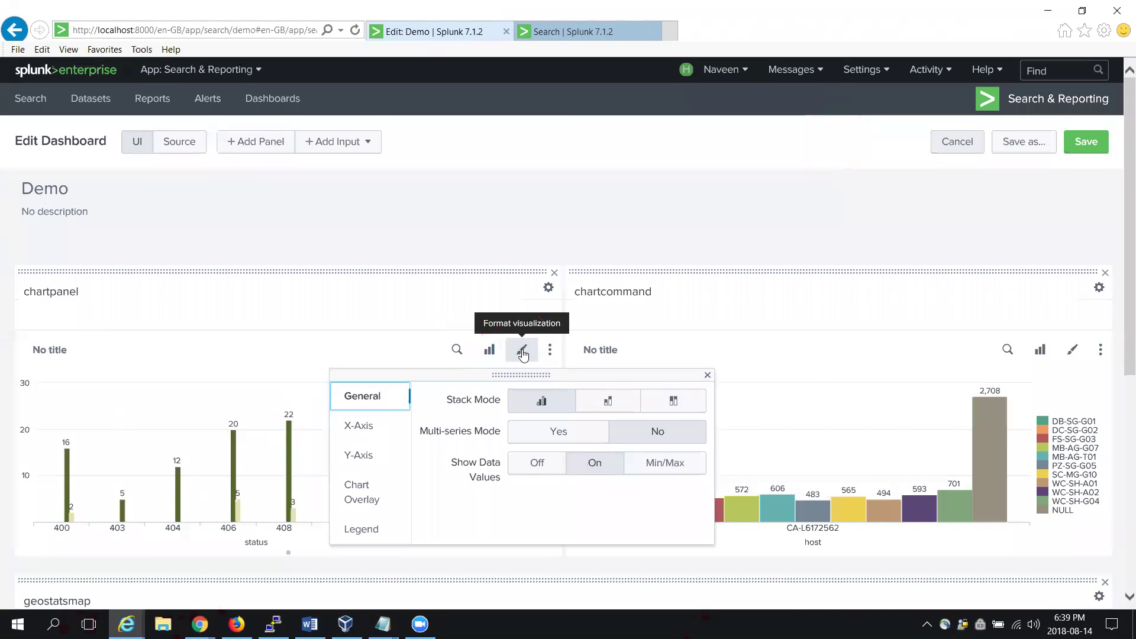
{"action": "left_click", "coordinate": [489, 351]}
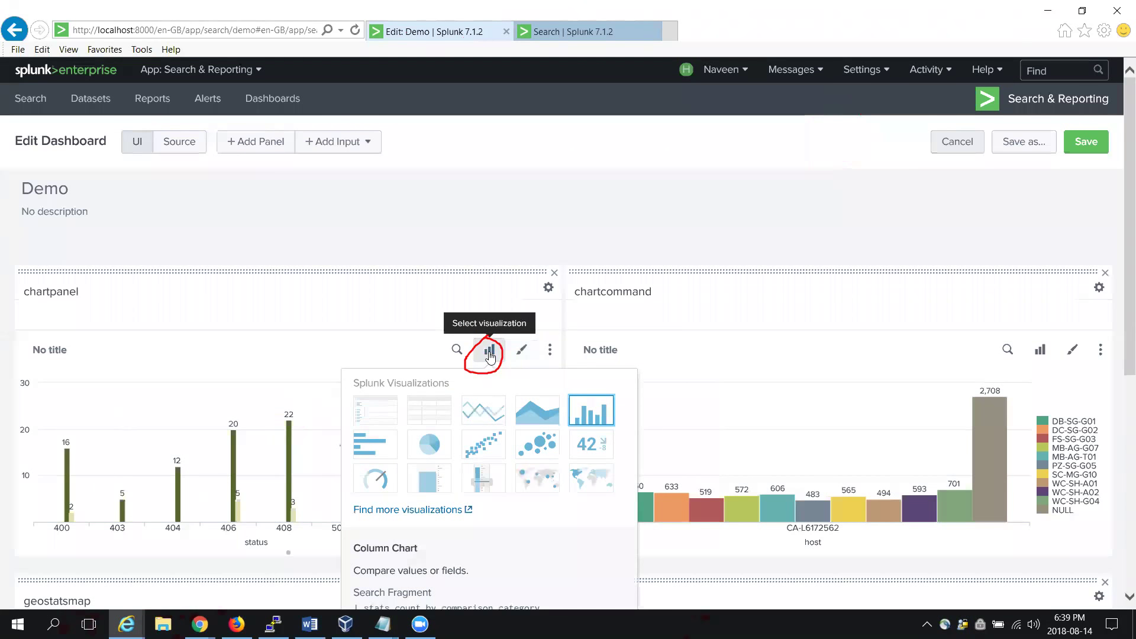
{"action": "left_click", "coordinate": [550, 353]}
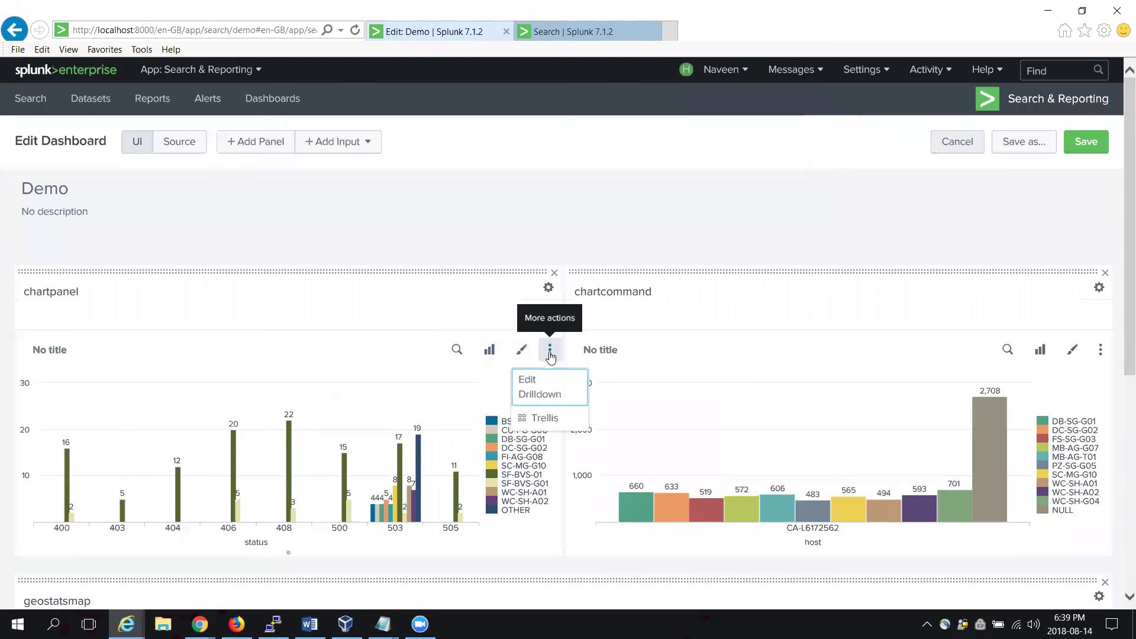
{"action": "left_click", "coordinate": [543, 396]}
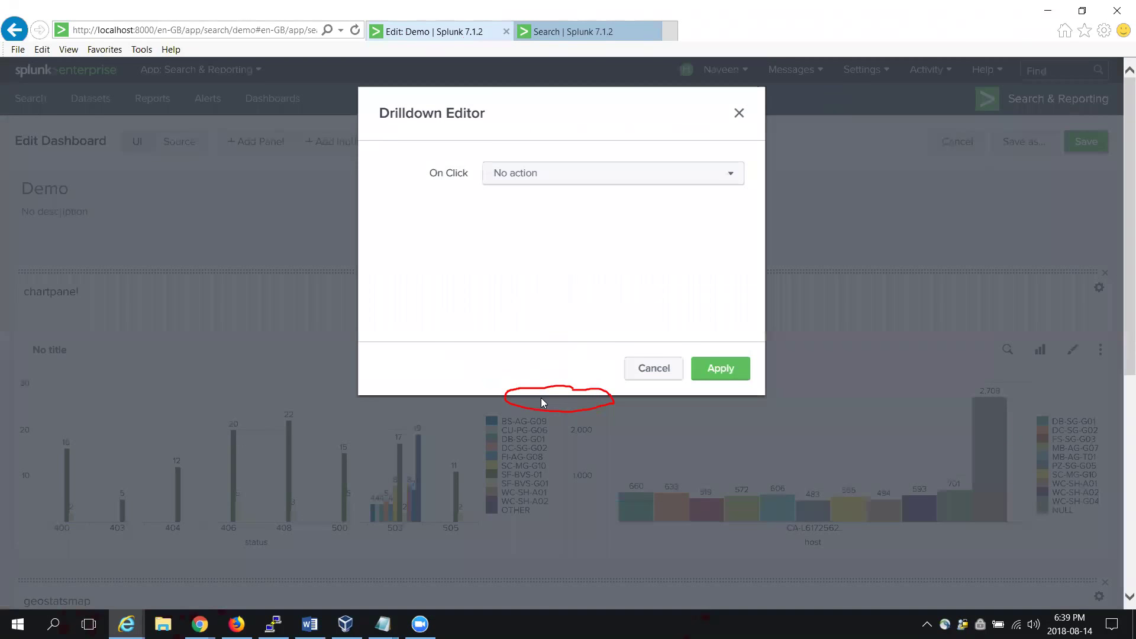
Step: Set chartpanel's On Click drilldown to Link to search with the Auto search, and apply it
{"action": "left_click", "coordinate": [733, 175]}
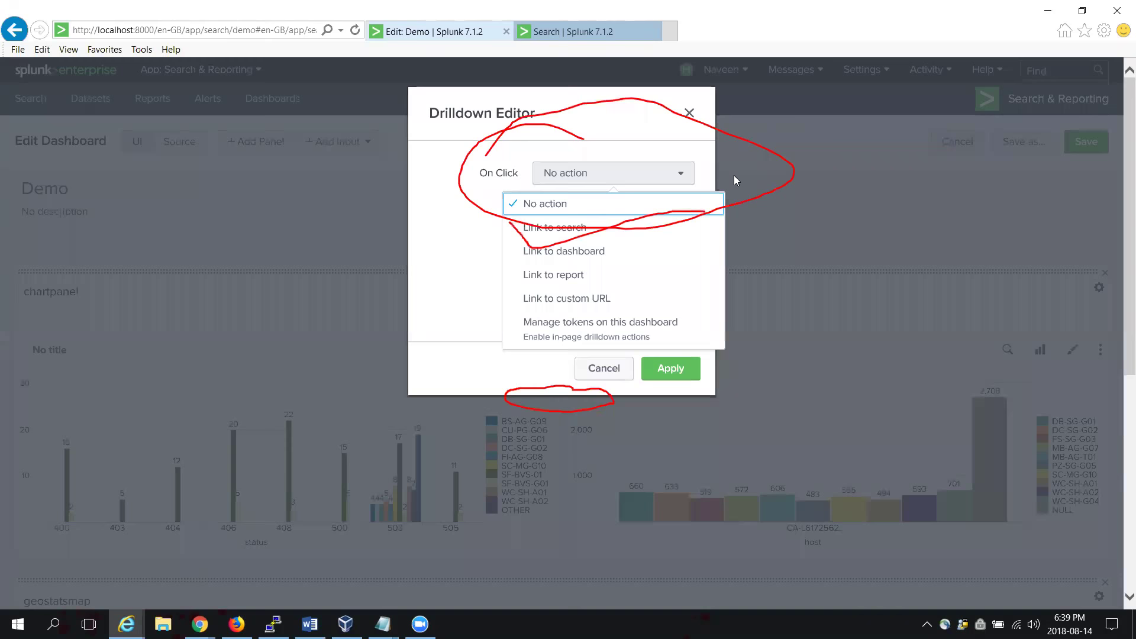
{"action": "left_click", "coordinate": [563, 230]}
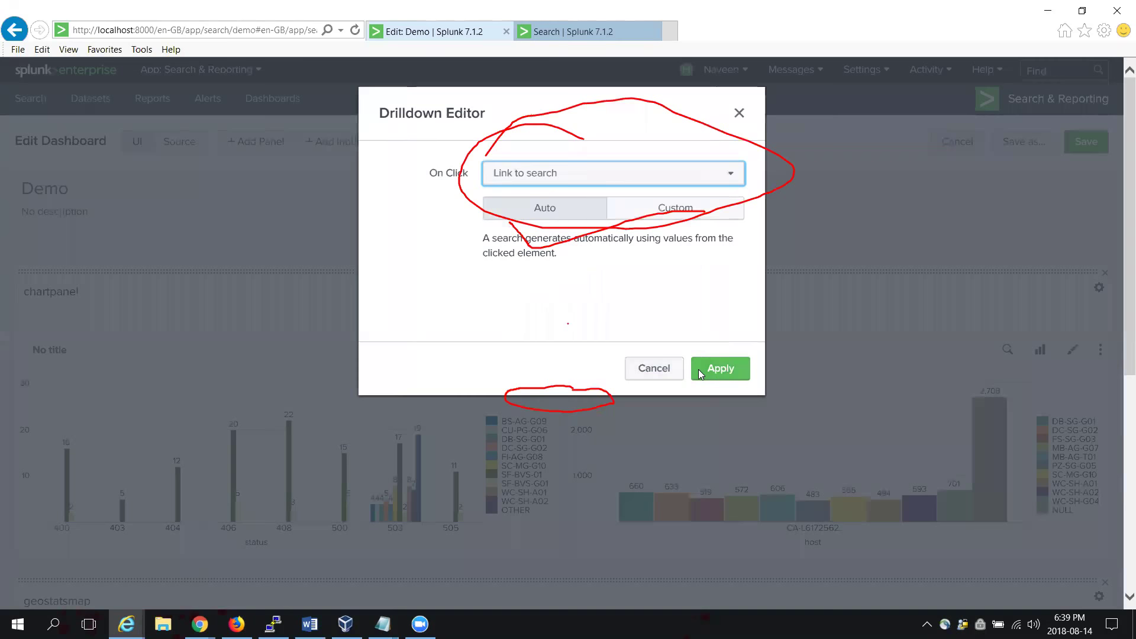
{"action": "left_click", "coordinate": [678, 211]}
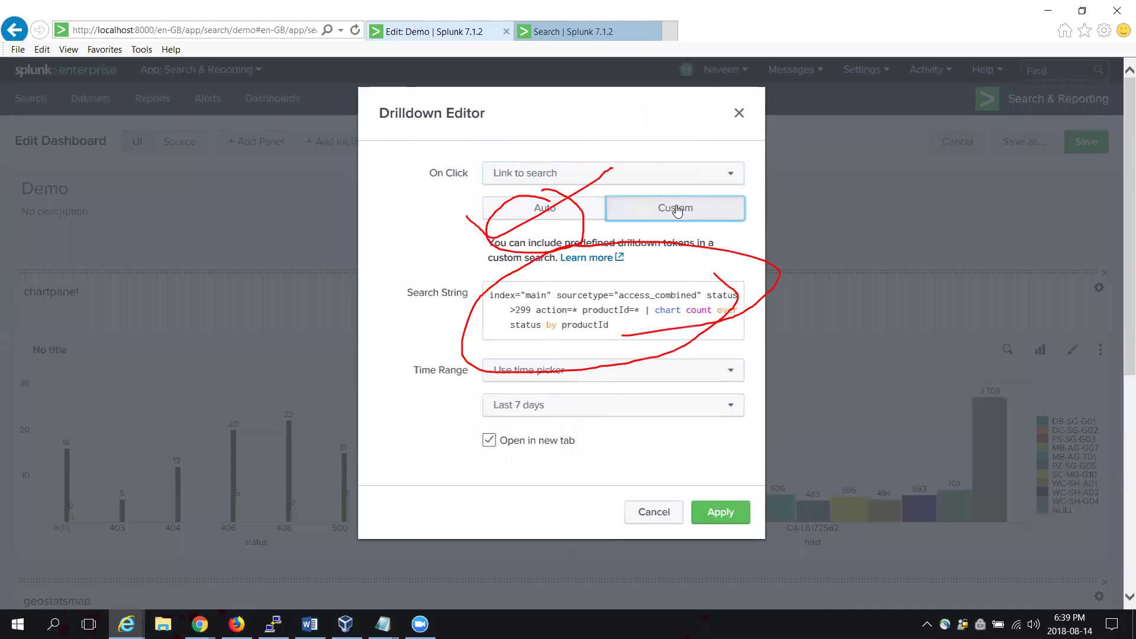
{"action": "left_click", "coordinate": [544, 209]}
{"action": "left_click", "coordinate": [725, 370]}
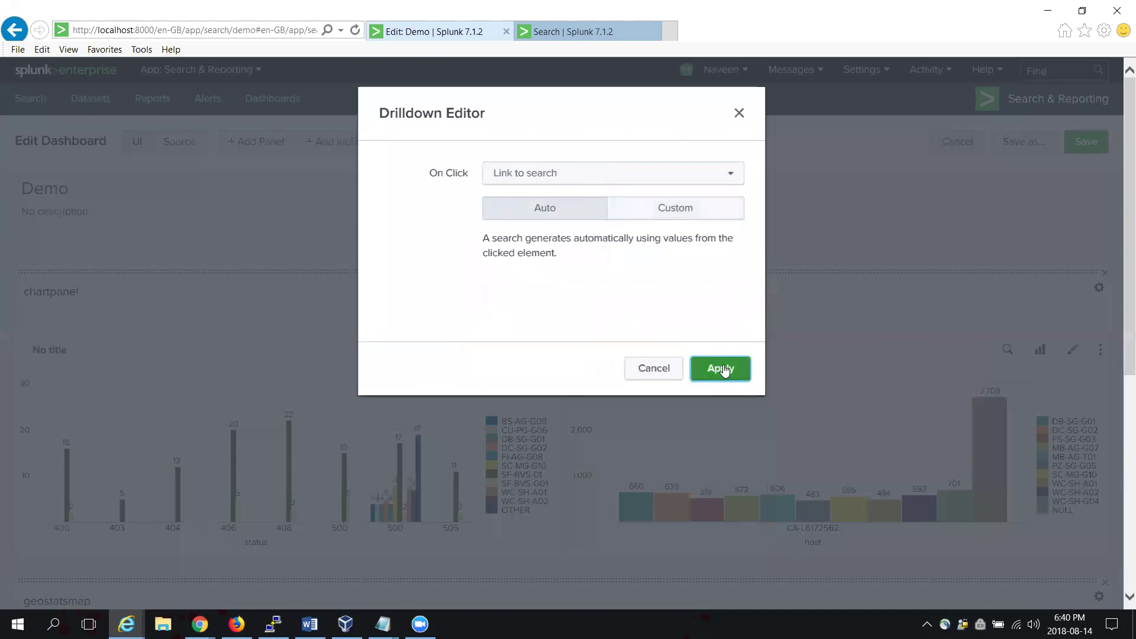
{"action": "left_click", "coordinate": [723, 366]}
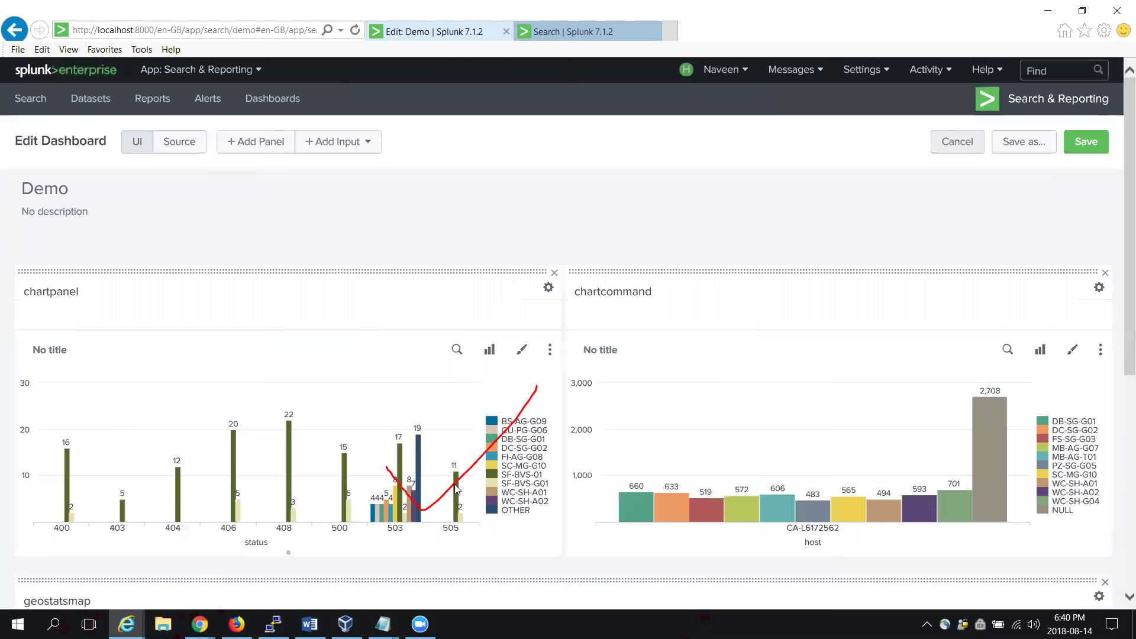
{"action": "mouse_move", "coordinate": [456, 490]}
Step: Save the Demo dashboard and open its Schedule PDF Delivery settings from Export
{"action": "left_click", "coordinate": [1084, 150]}
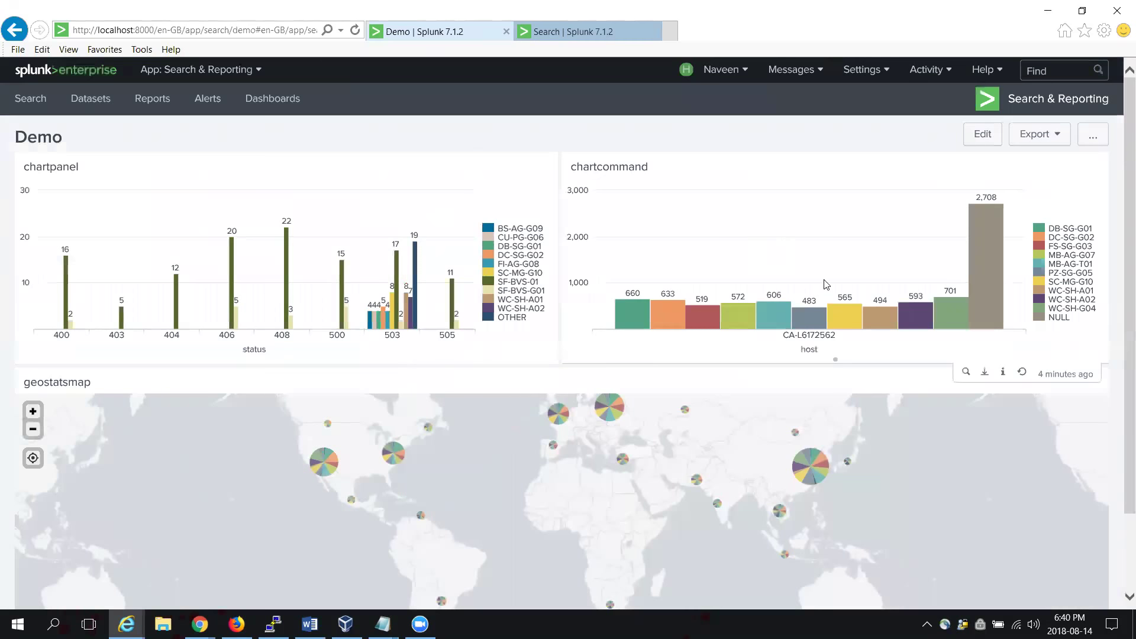
{"action": "scroll", "coordinate": [1121, 409], "scroll_direction": "down", "scroll_amount": 2}
{"action": "scroll", "coordinate": [1120, 197], "scroll_direction": "up", "scroll_amount": 2}
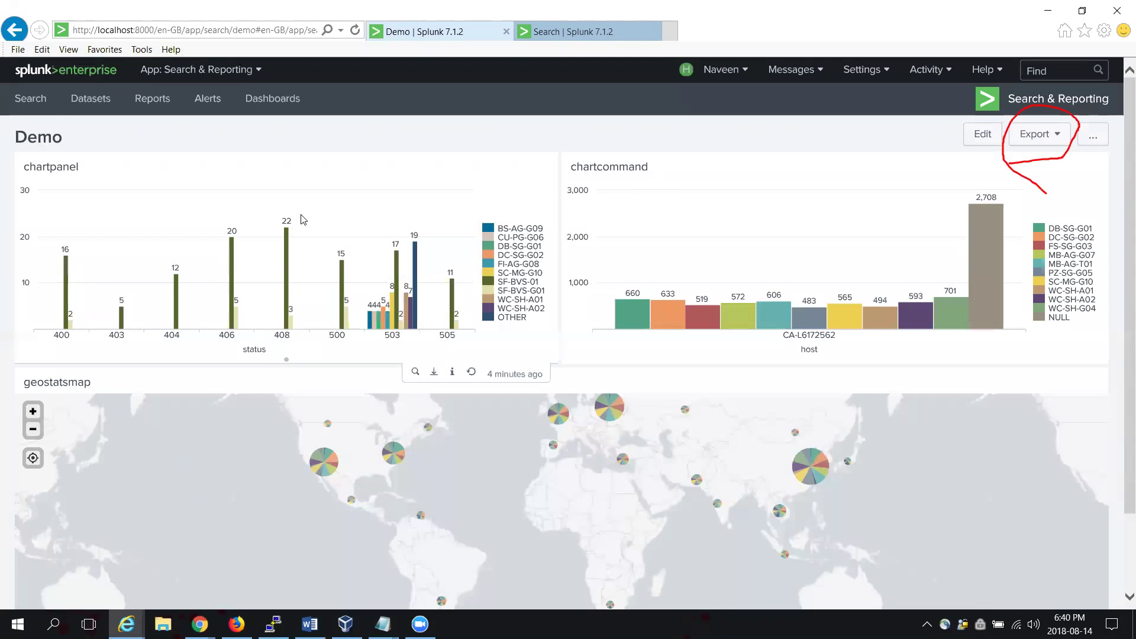
{"action": "left_click", "coordinate": [1030, 139]}
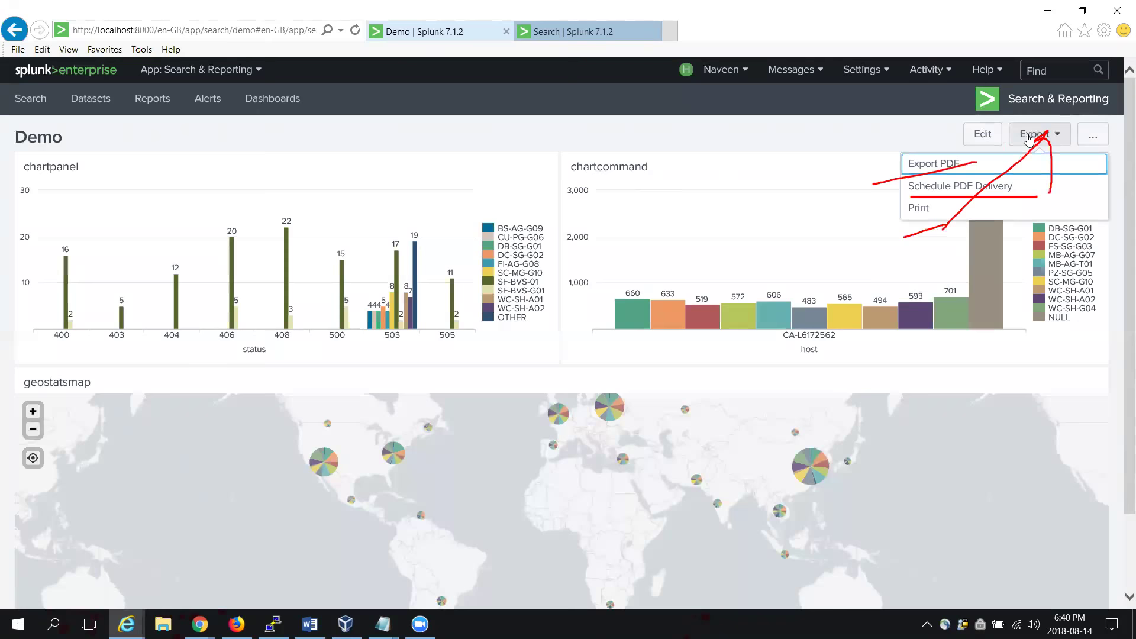
{"action": "left_click", "coordinate": [975, 187]}
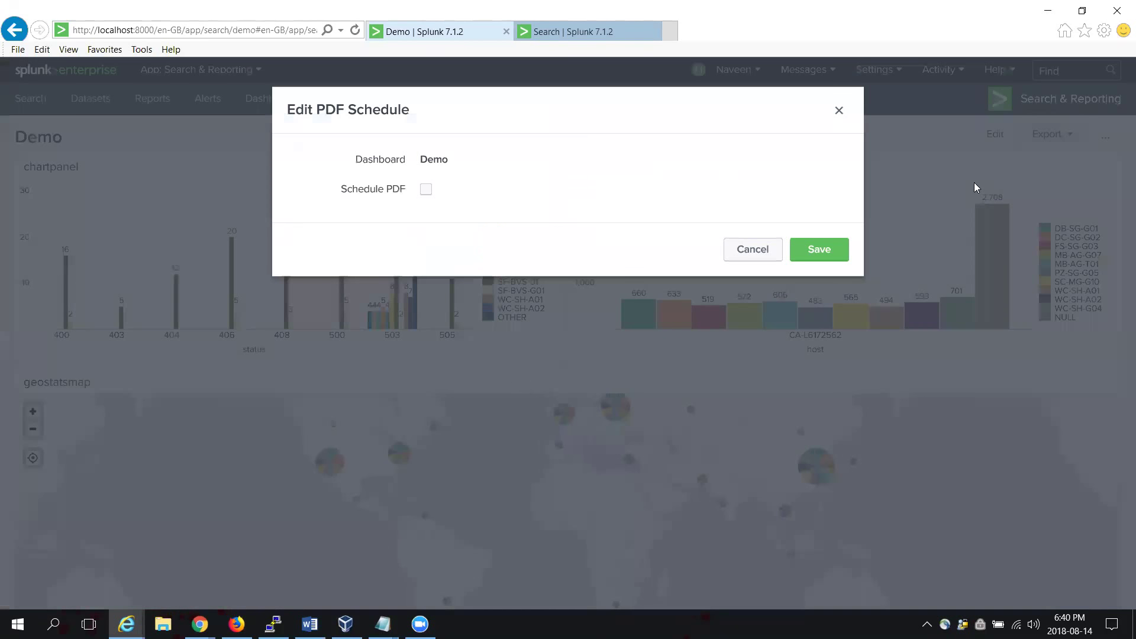
Step: Turn on Schedule PDF, running every day at 8:00
{"action": "left_click", "coordinate": [425, 191]}
{"action": "left_click", "coordinate": [566, 224]}
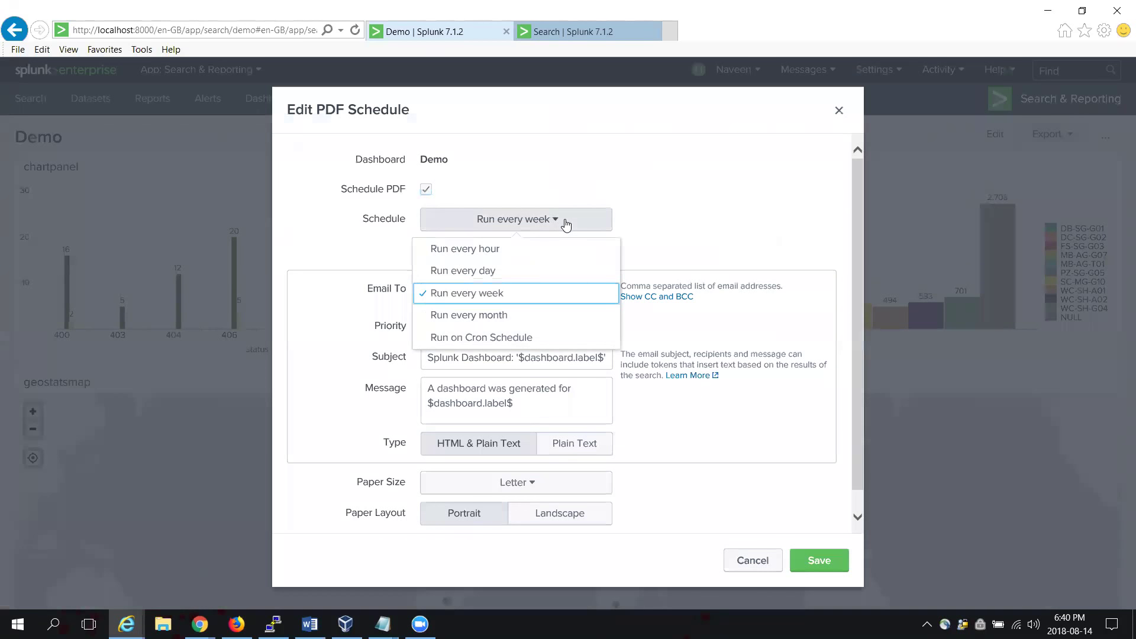
{"action": "left_click", "coordinate": [510, 275]}
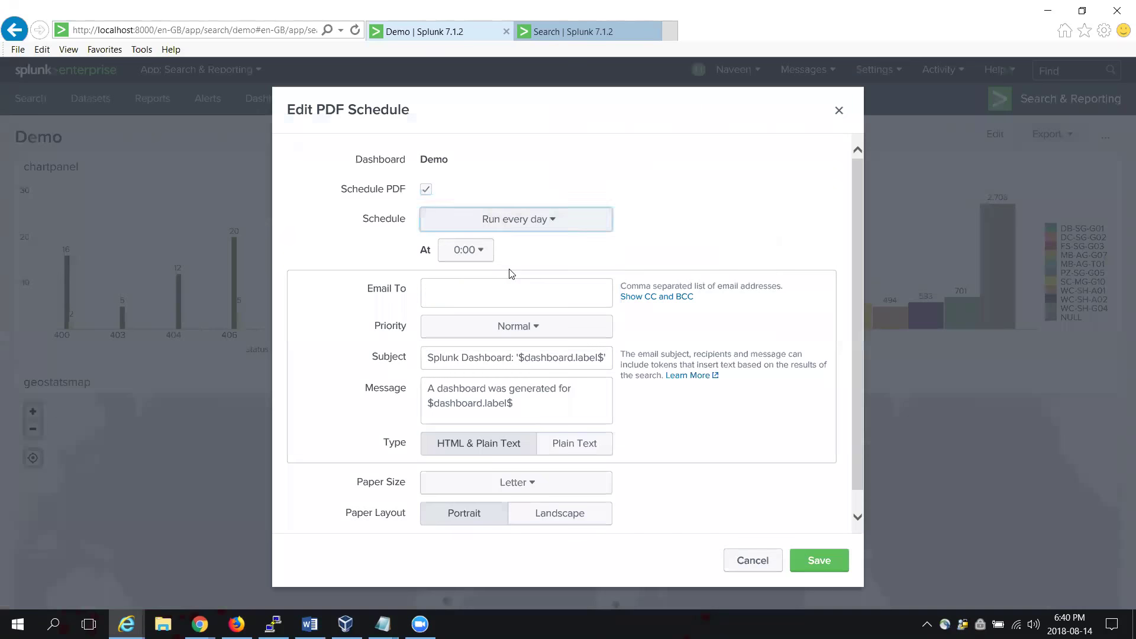
{"action": "left_click", "coordinate": [480, 251]}
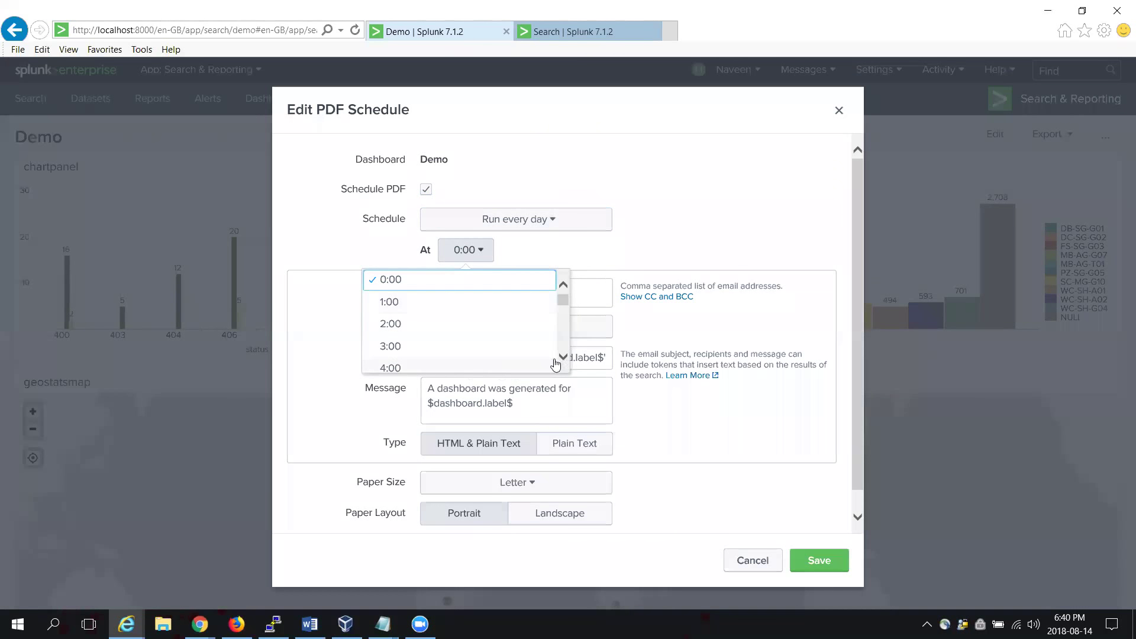
{"action": "scroll", "coordinate": [563, 358], "scroll_direction": "down", "scroll_amount": 4}
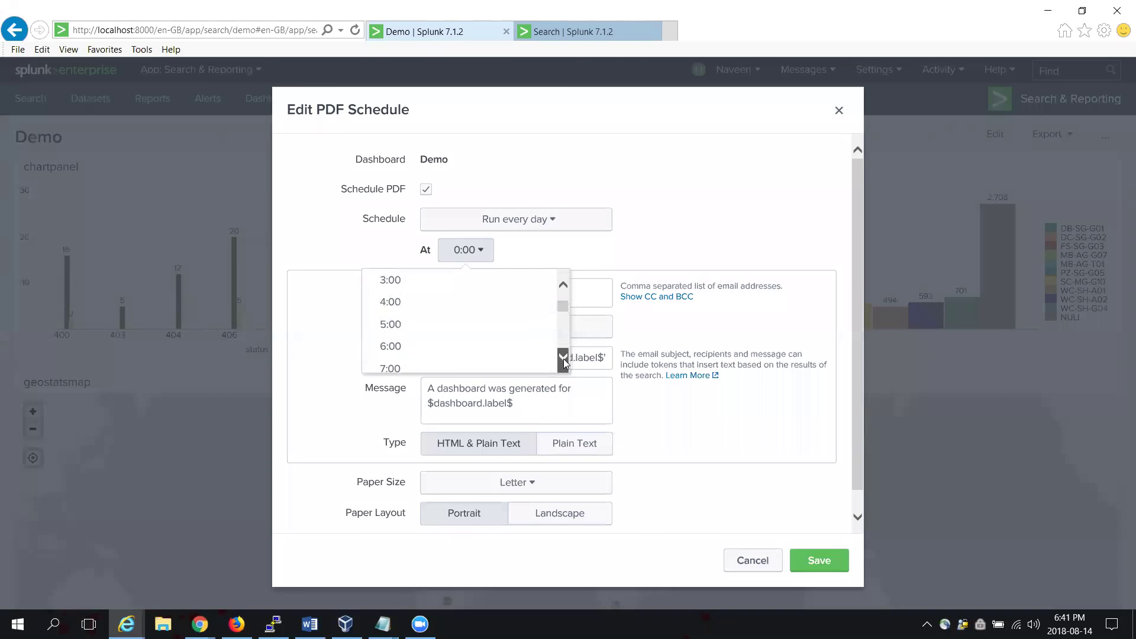
{"action": "left_click", "coordinate": [461, 364]}
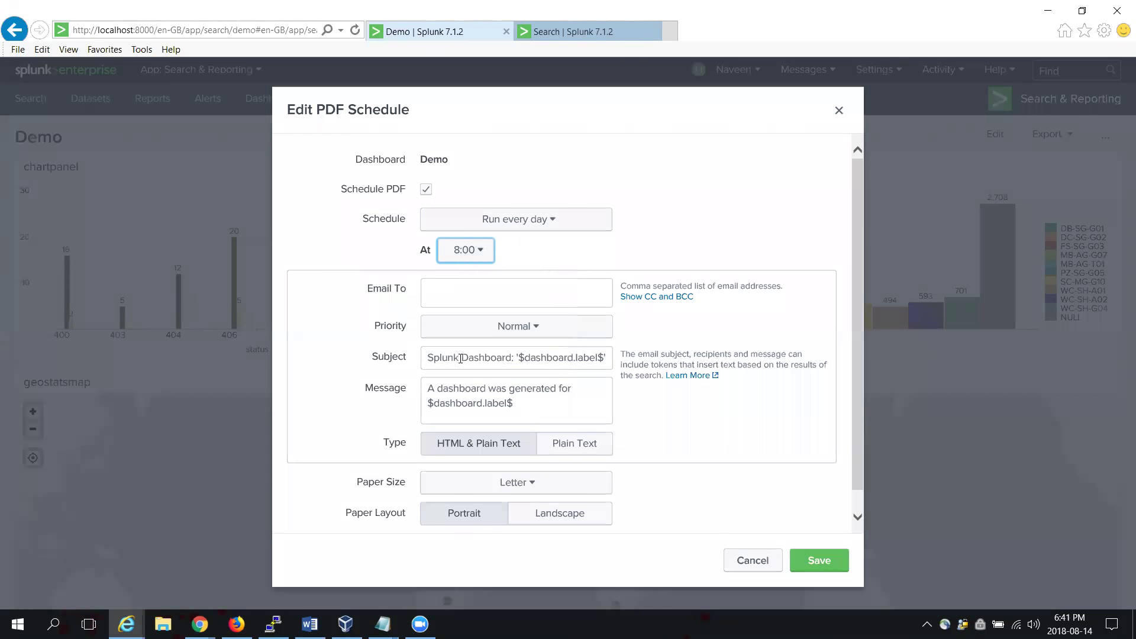
Step: Enter the recipient's e-mail address, check priority, and switch to Run on Cron Schedule
{"action": "left_click", "coordinate": [497, 297]}
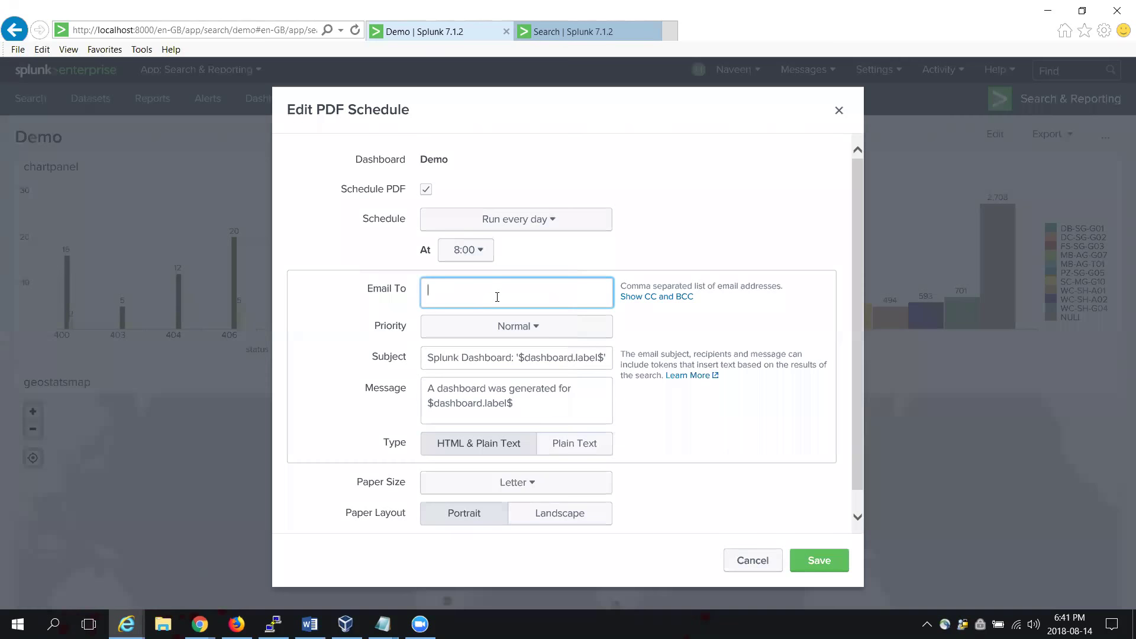
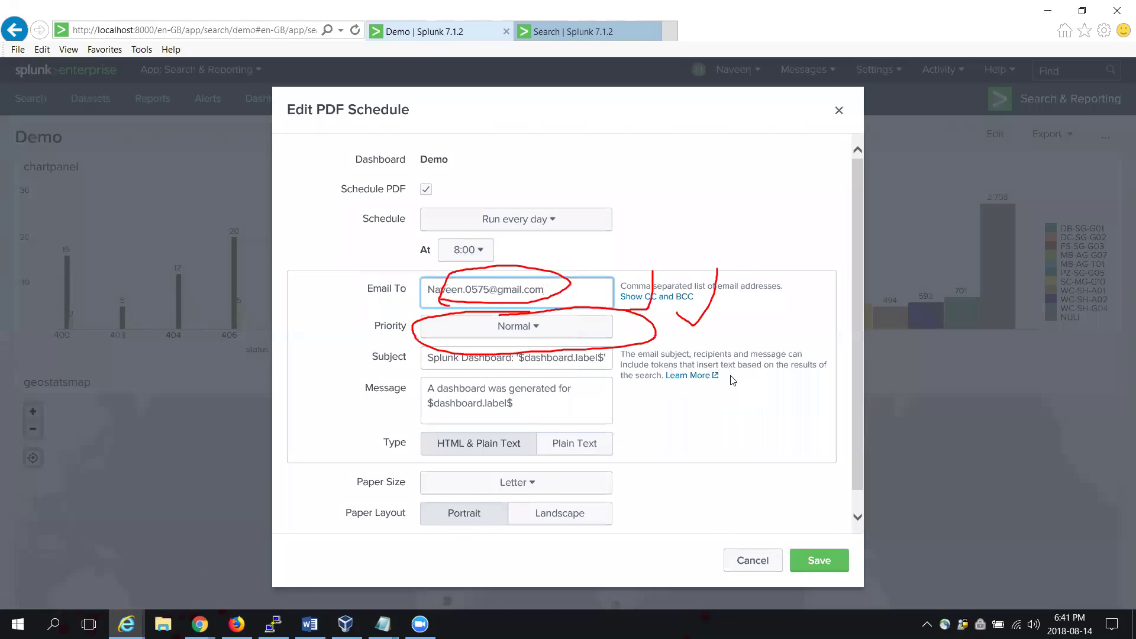
{"action": "left_click", "coordinate": [554, 337]}
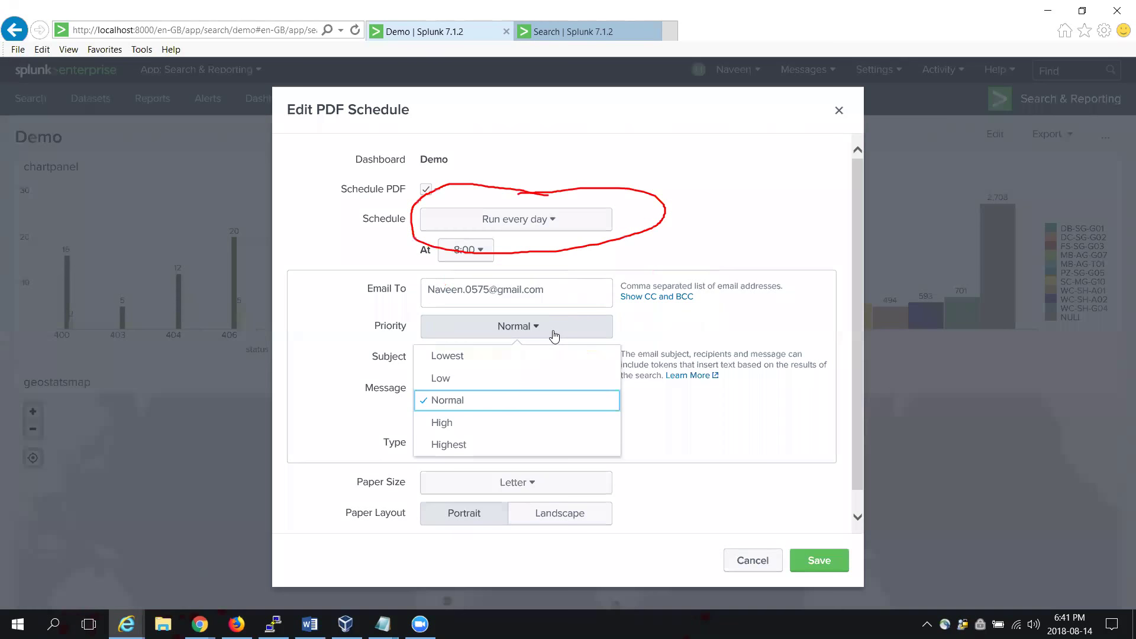
{"action": "left_click", "coordinate": [565, 221]}
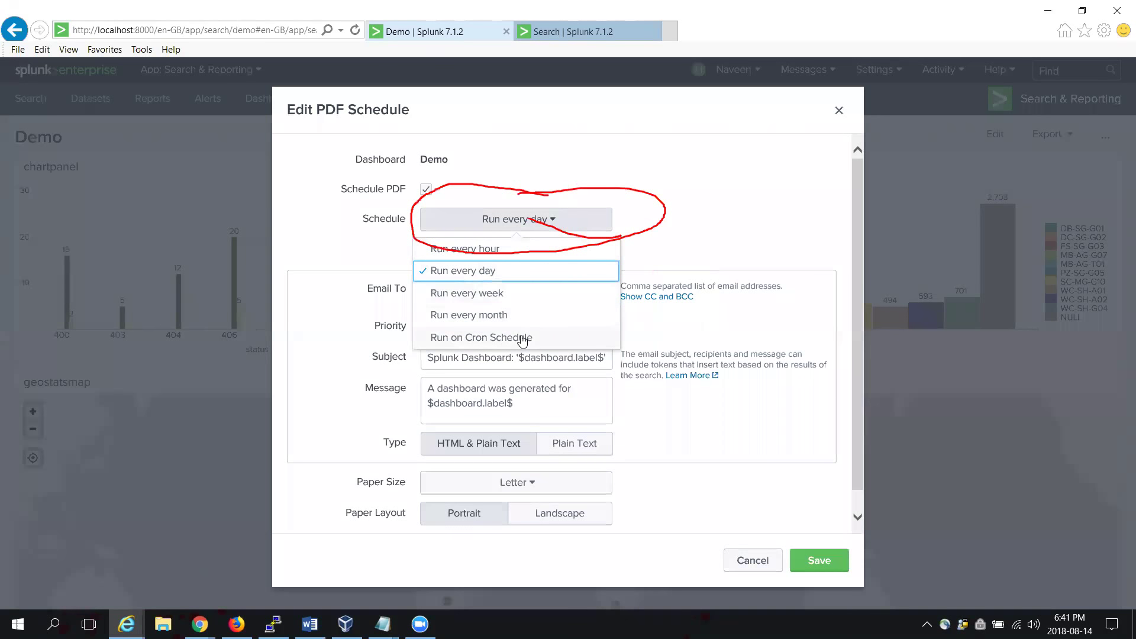
{"action": "left_click", "coordinate": [522, 341]}
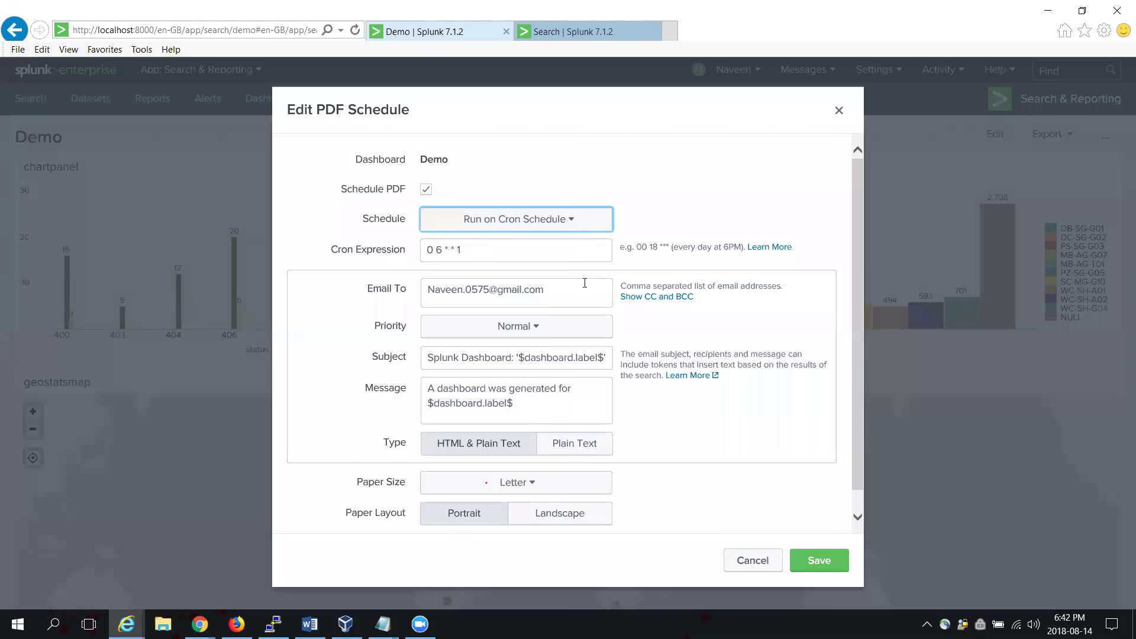
Step: Review the recipient address and Letter paper size, then close the PDF schedule without saving
{"action": "left_click_drag", "start_coordinate": [585, 283], "coordinate": [498, 290]}
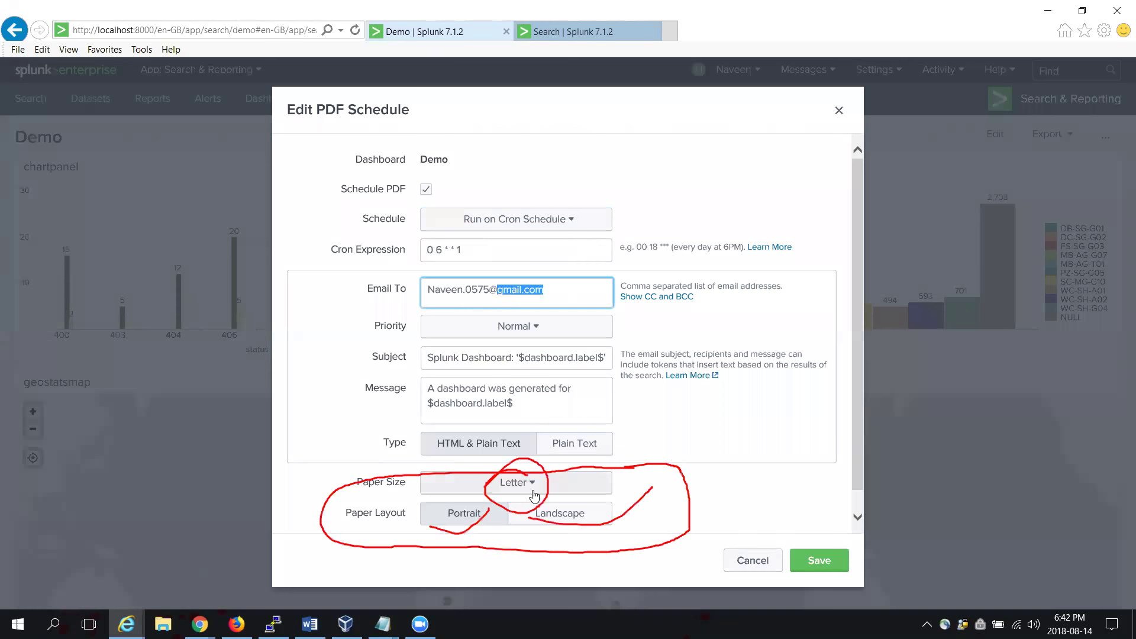
{"action": "left_click", "coordinate": [535, 495]}
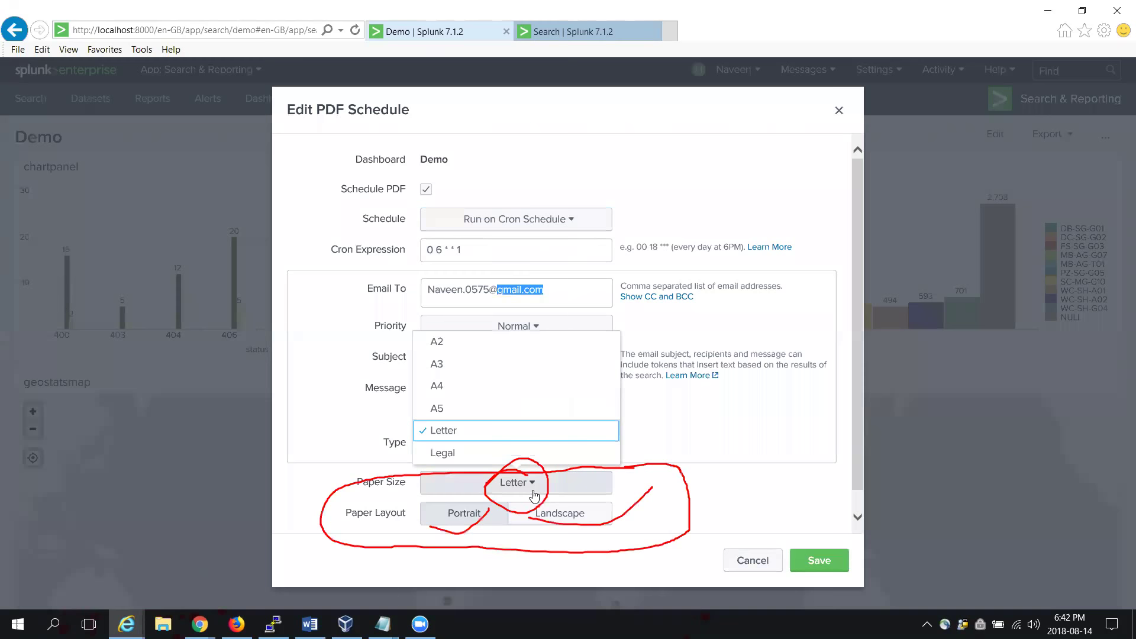
{"action": "left_click", "coordinate": [701, 485]}
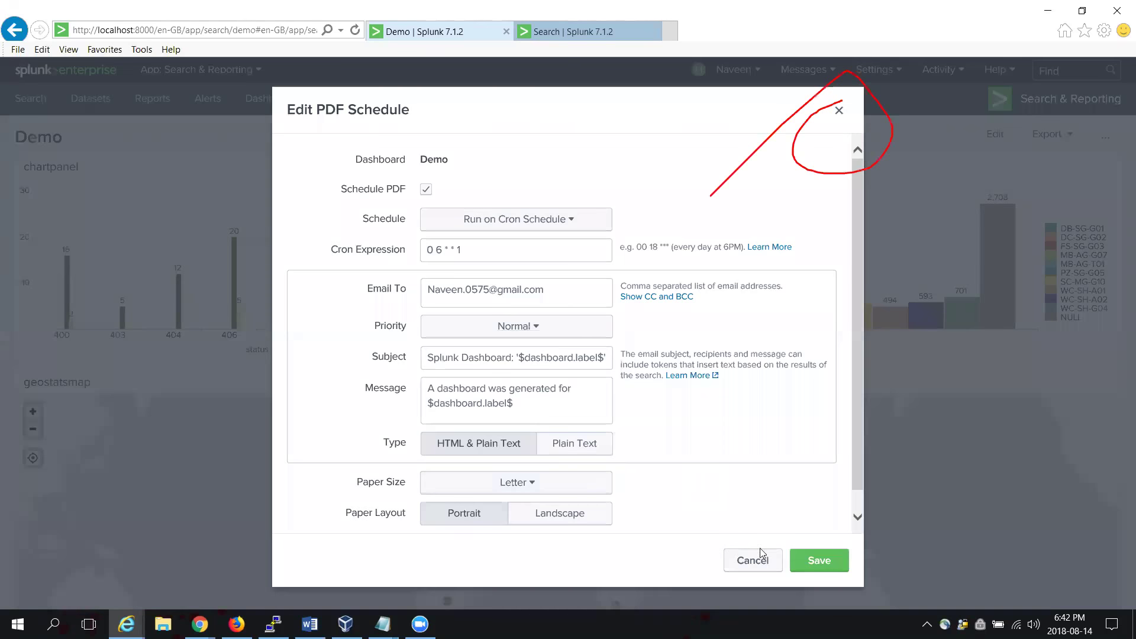
{"action": "left_click", "coordinate": [839, 111]}
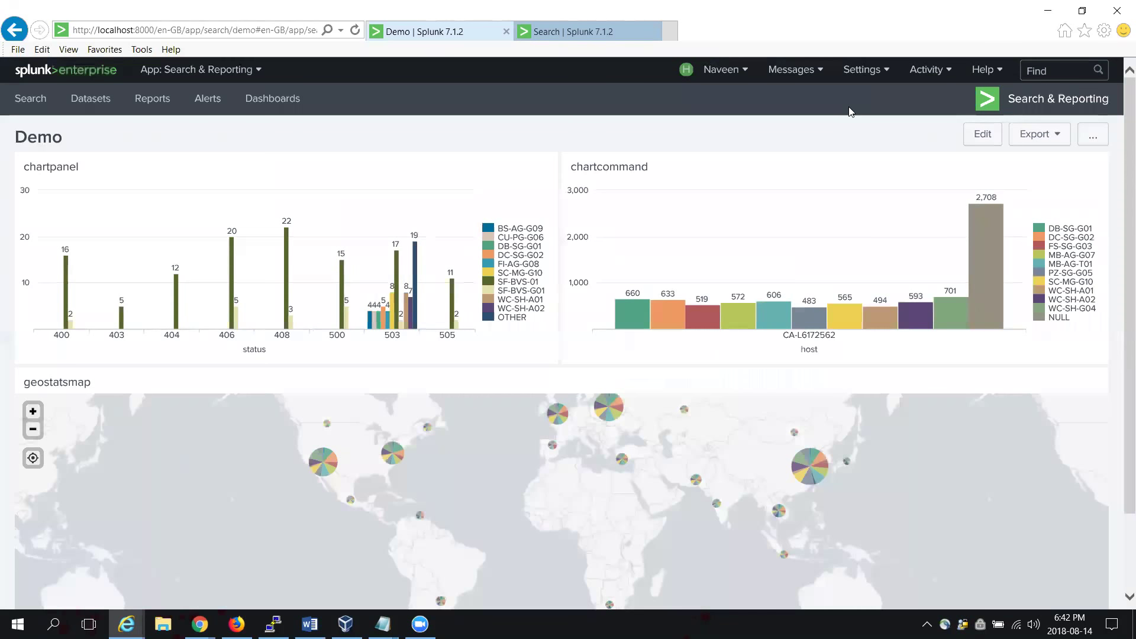
Step: Put the Demo dashboard into Edit Dashboard mode and click into chartpanel's title field
{"action": "left_click", "coordinate": [985, 135]}
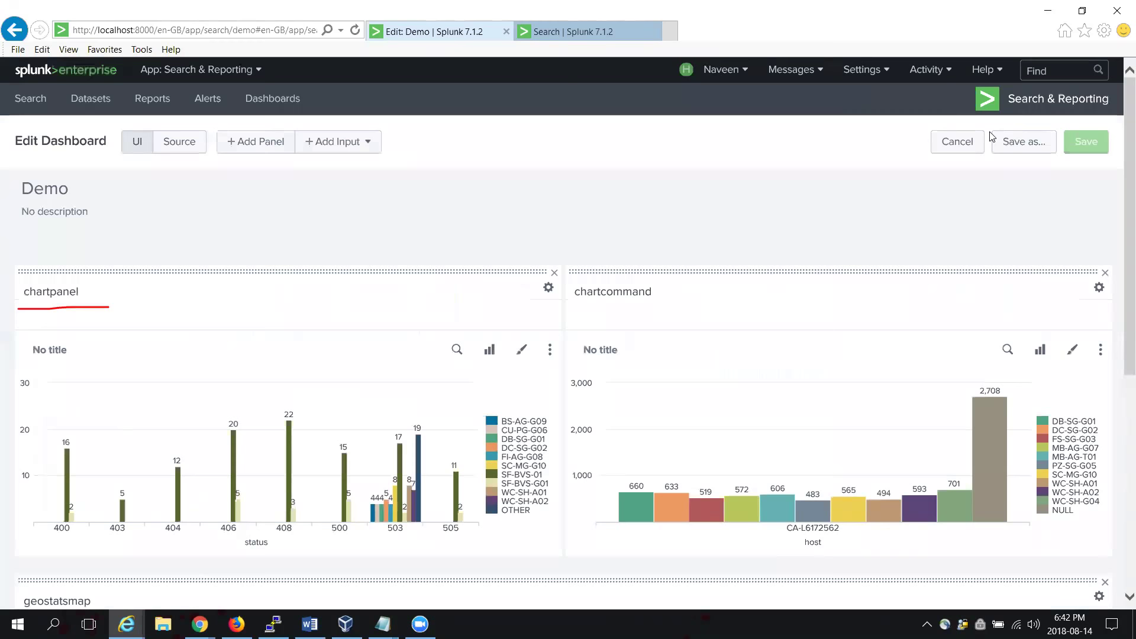
{"action": "left_click", "coordinate": [73, 348]}
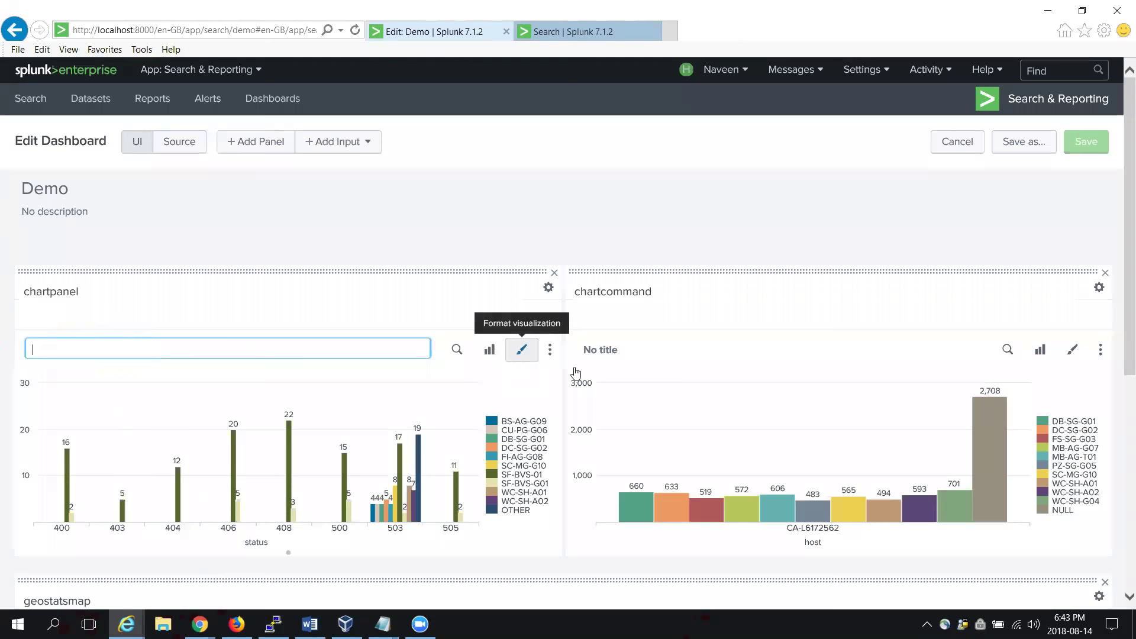
{"action": "left_click", "coordinate": [189, 143]}
{"action": "left_click", "coordinate": [189, 142]}
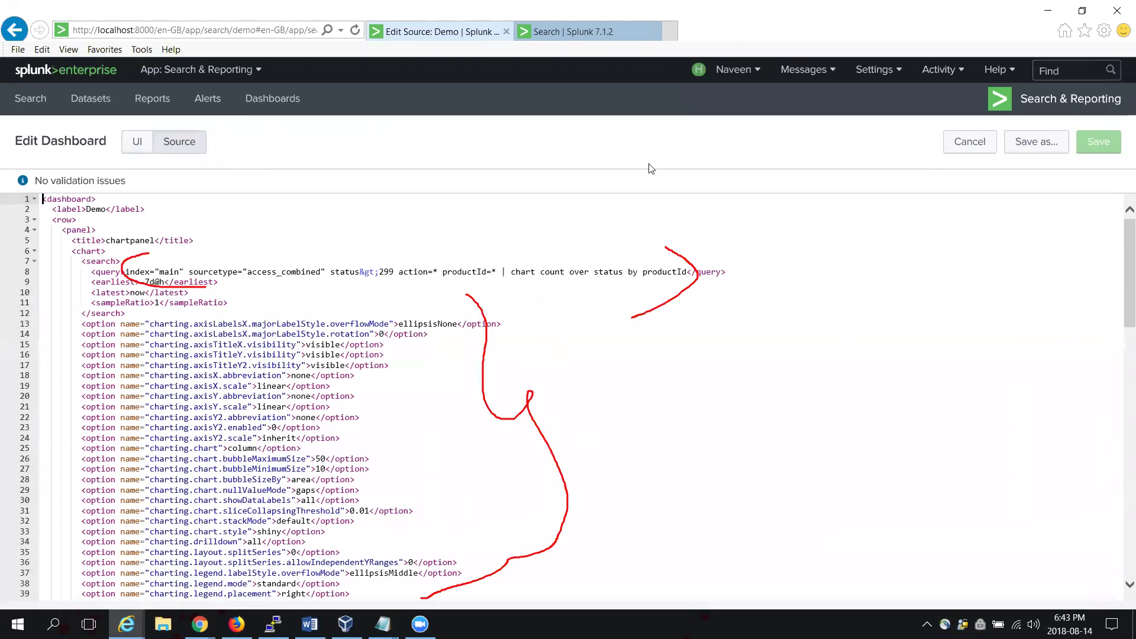
{"action": "left_click_drag", "start_coordinate": [1121, 257], "coordinate": [1121, 310]}
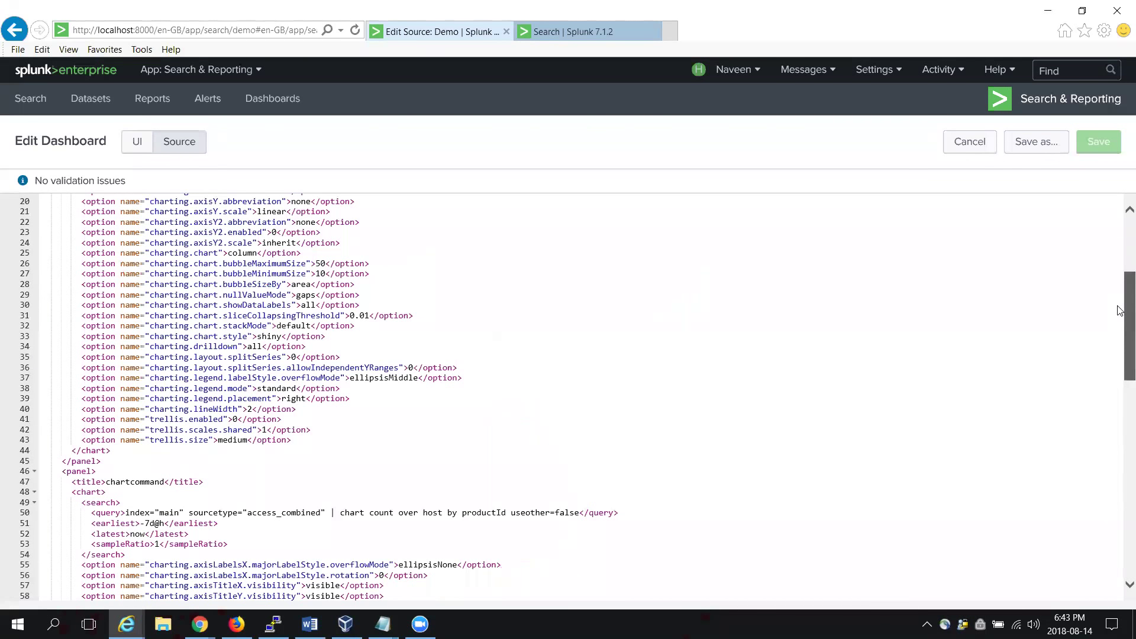
{"action": "left_click_drag", "start_coordinate": [1120, 310], "coordinate": [1121, 517]}
{"action": "scroll", "coordinate": [1120, 409], "scroll_direction": "down", "scroll_amount": 2}
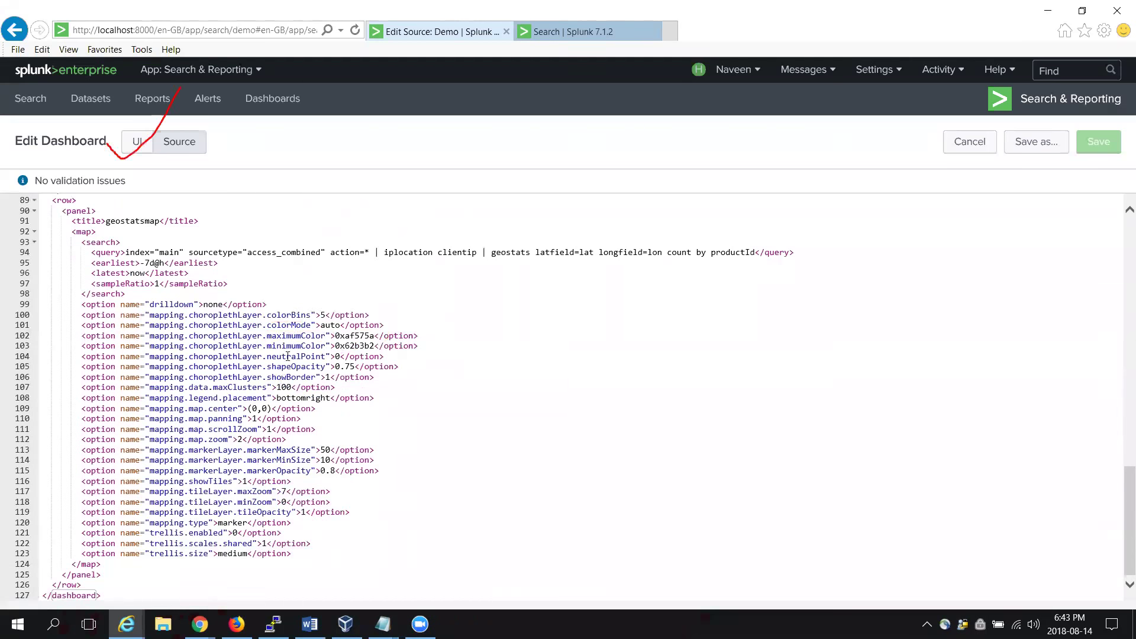
{"action": "left_click", "coordinate": [356, 336]}
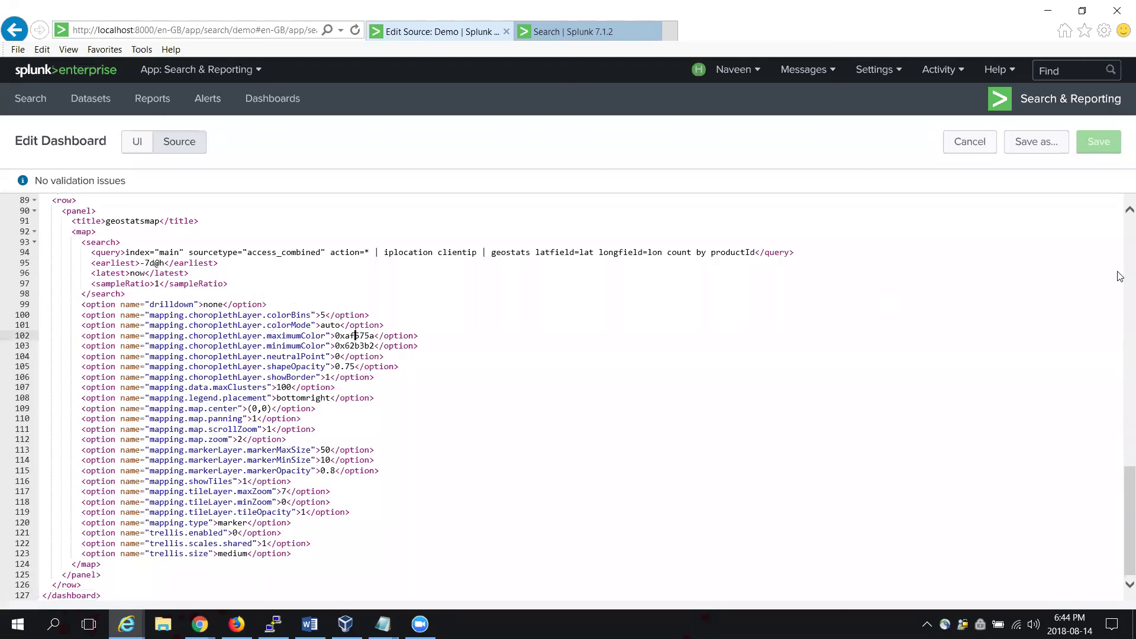
{"action": "scroll", "coordinate": [525, 245], "scroll_direction": "up", "scroll_amount": 10}
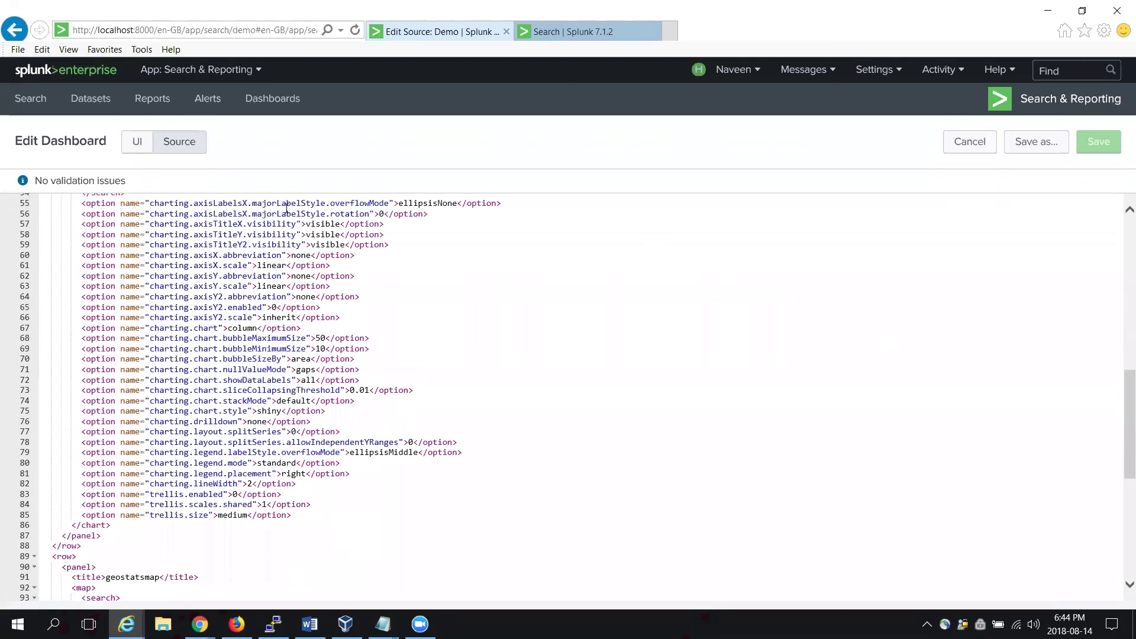
{"action": "left_click", "coordinate": [135, 148]}
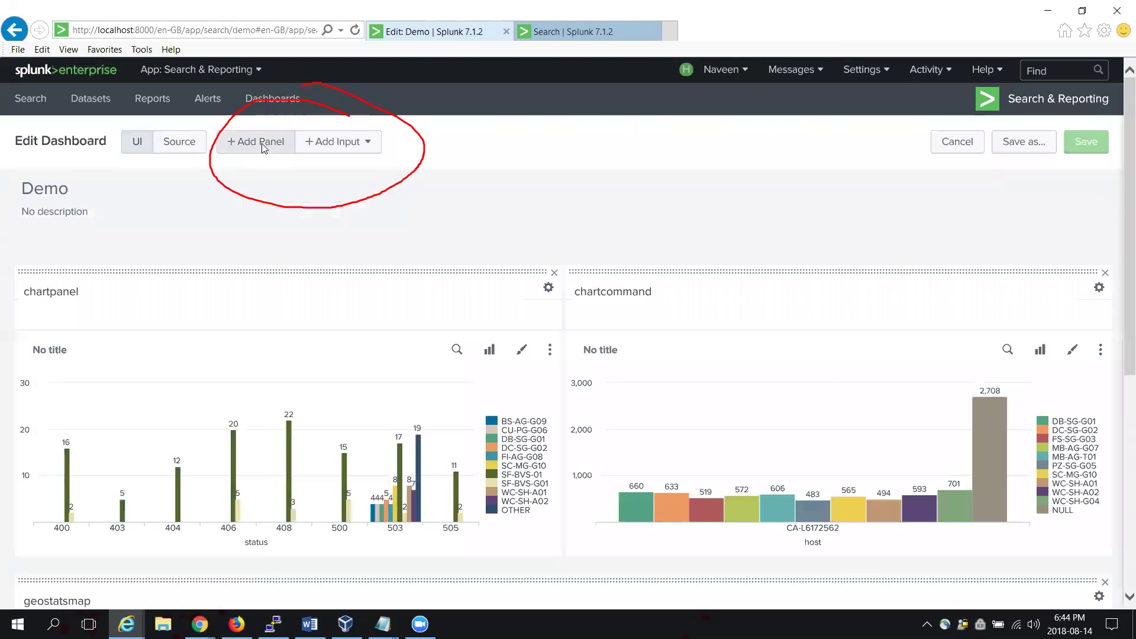
Step: Open and close the Add Panel sidebar to review its New, From Report and Clone options
{"action": "left_click", "coordinate": [262, 143]}
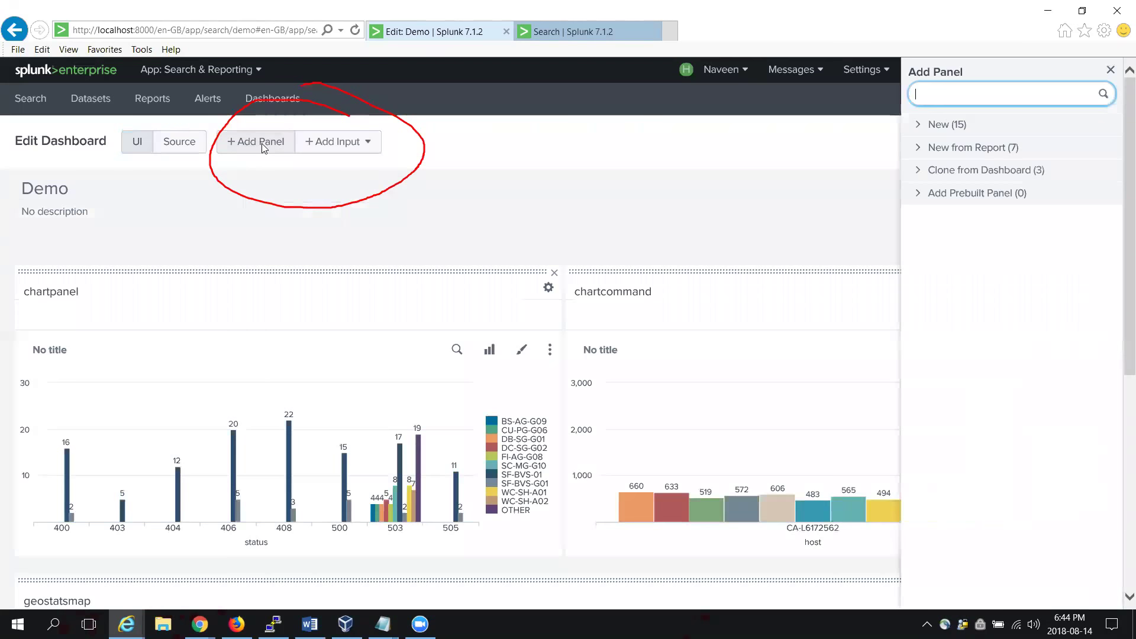
{"action": "left_click", "coordinate": [692, 202]}
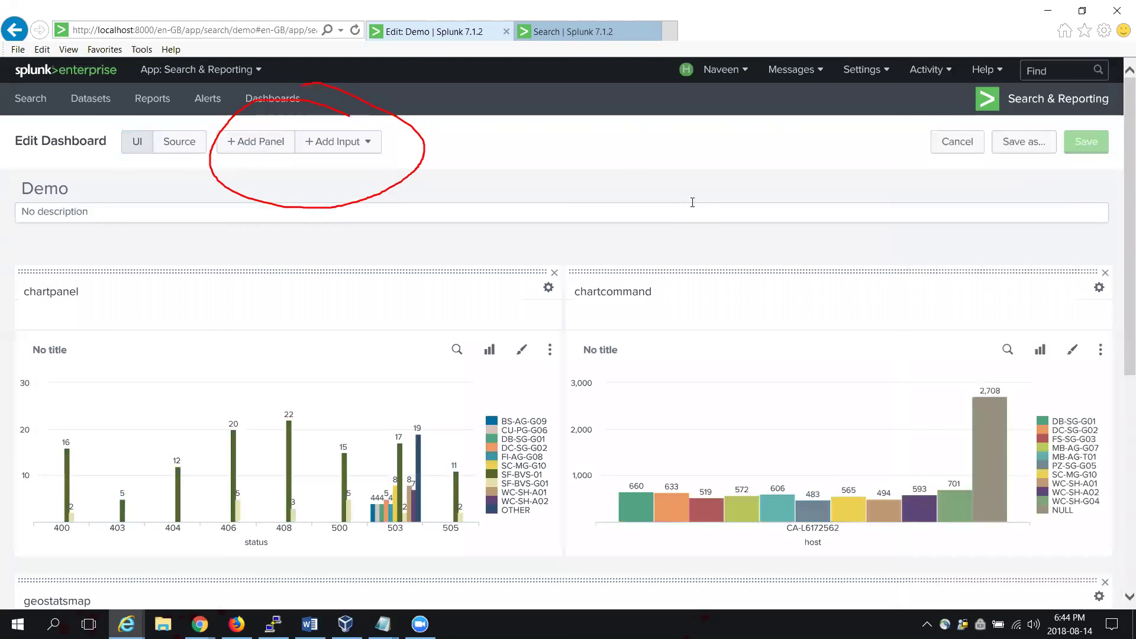
{"action": "left_click_drag", "start_coordinate": [896, 99], "coordinate": [991, 119]}
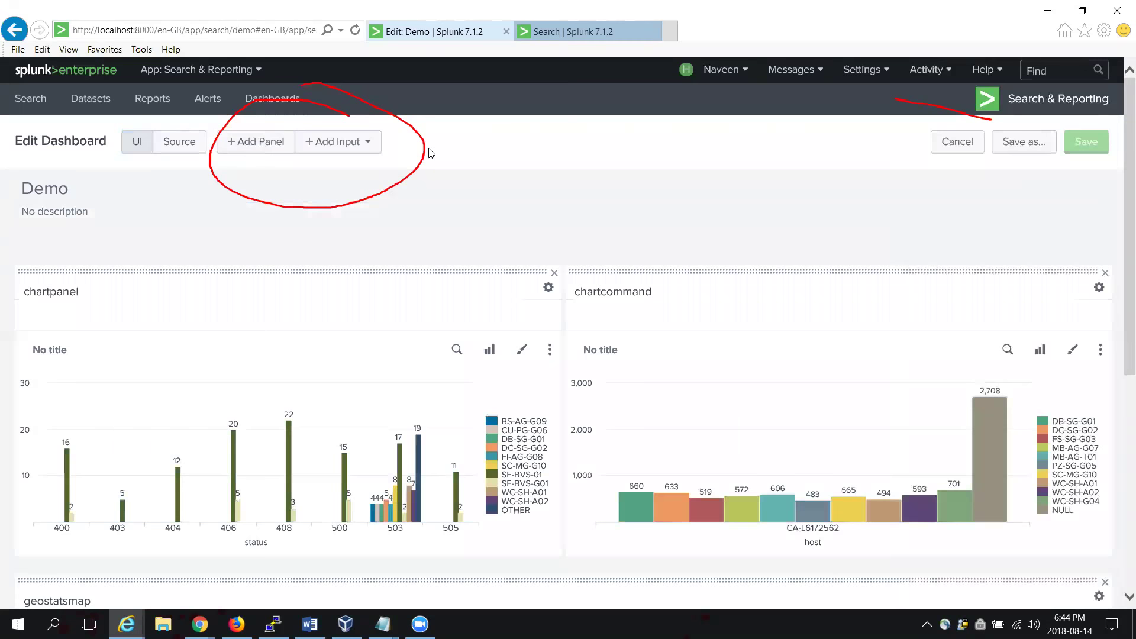
{"action": "key", "text": "Escape"}
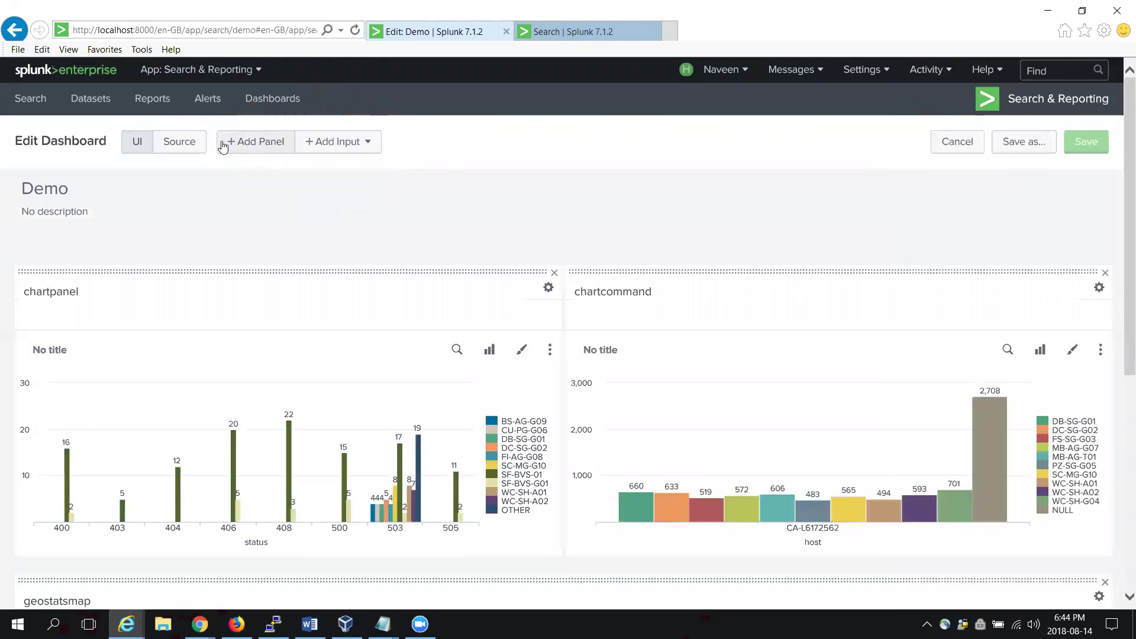
{"action": "left_click", "coordinate": [247, 142]}
{"action": "left_click_drag", "start_coordinate": [232, 118], "coordinate": [228, 120]}
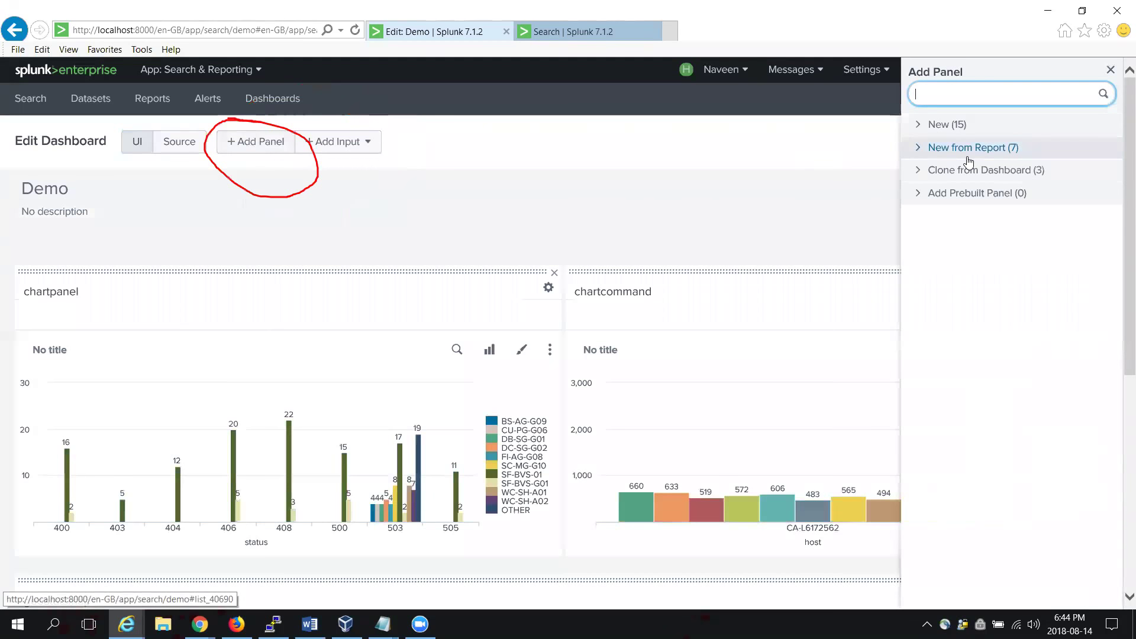
{"action": "left_click_drag", "start_coordinate": [918, 148], "coordinate": [1124, 94]}
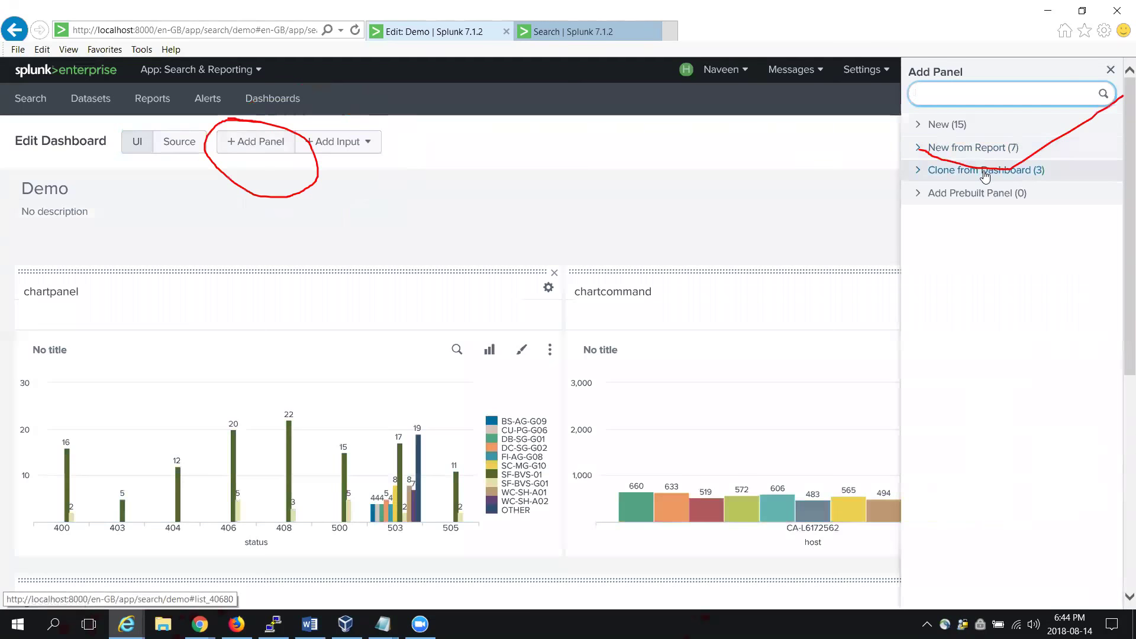
{"action": "mouse_move", "coordinate": [519, 203]}
{"action": "left_mouse_down"}
{"action": "mouse_move", "coordinate": [379, 346]}
{"action": "mouse_move", "coordinate": [462, 301]}
{"action": "left_mouse_up"}
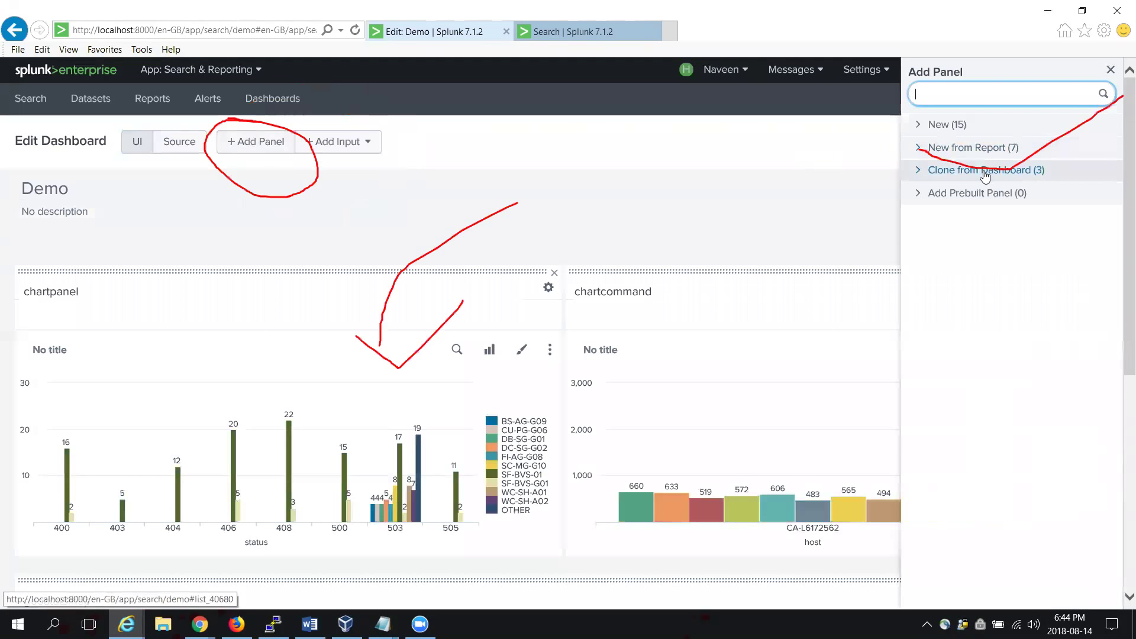
{"action": "left_click_drag", "start_coordinate": [230, 351], "coordinate": [407, 248]}
{"action": "left_click_drag", "start_coordinate": [666, 322], "coordinate": [867, 278]}
{"action": "mouse_move", "coordinate": [522, 543]}
{"action": "left_mouse_down"}
{"action": "mouse_move", "coordinate": [530, 609]}
{"action": "mouse_move", "coordinate": [590, 535]}
{"action": "left_mouse_up"}
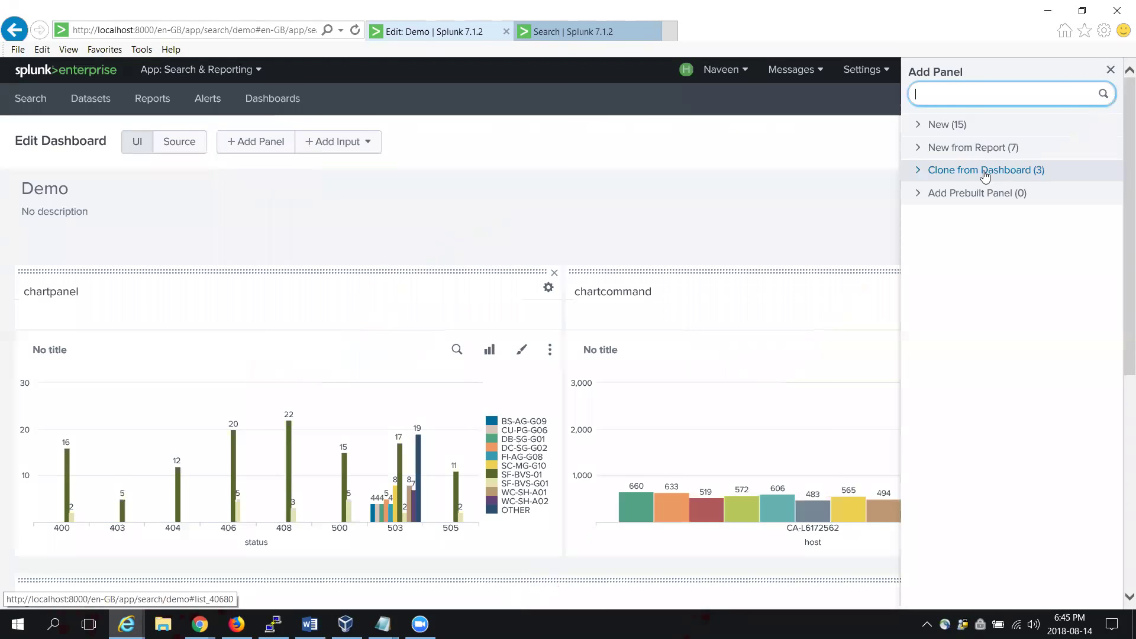
Step: List the addable input types under Add Input and choose Time
{"action": "left_click", "coordinate": [346, 147]}
{"action": "left_click", "coordinate": [345, 147]}
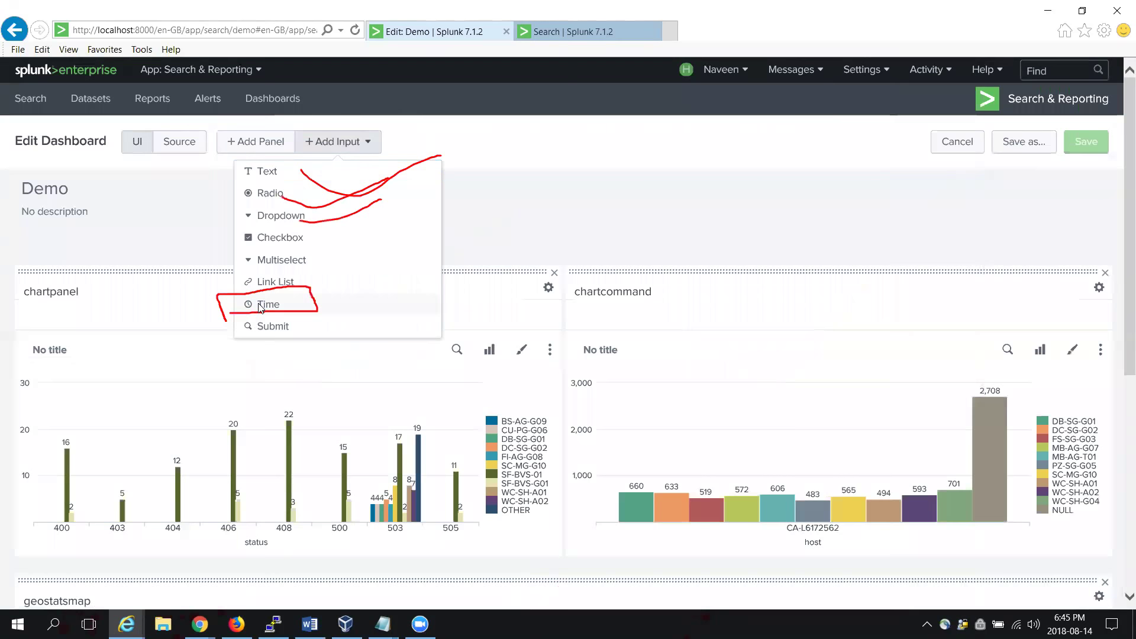
{"action": "left_click", "coordinate": [260, 305]}
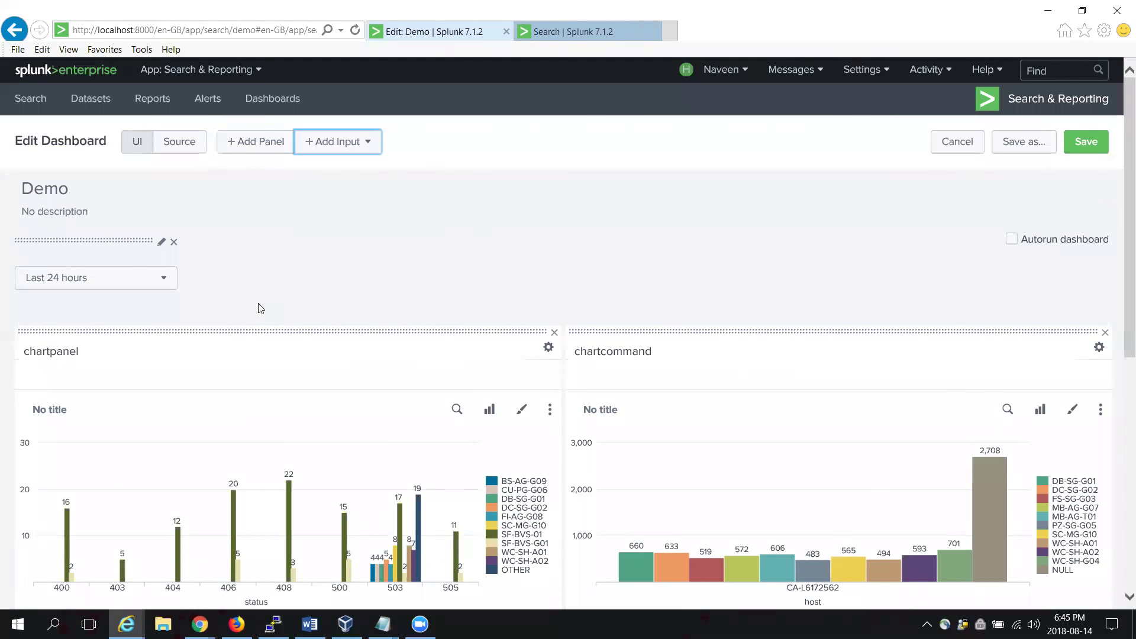
Step: Check the new Last 24 hours time input's presets and save the Demo dashboard
{"action": "left_click", "coordinate": [164, 282]}
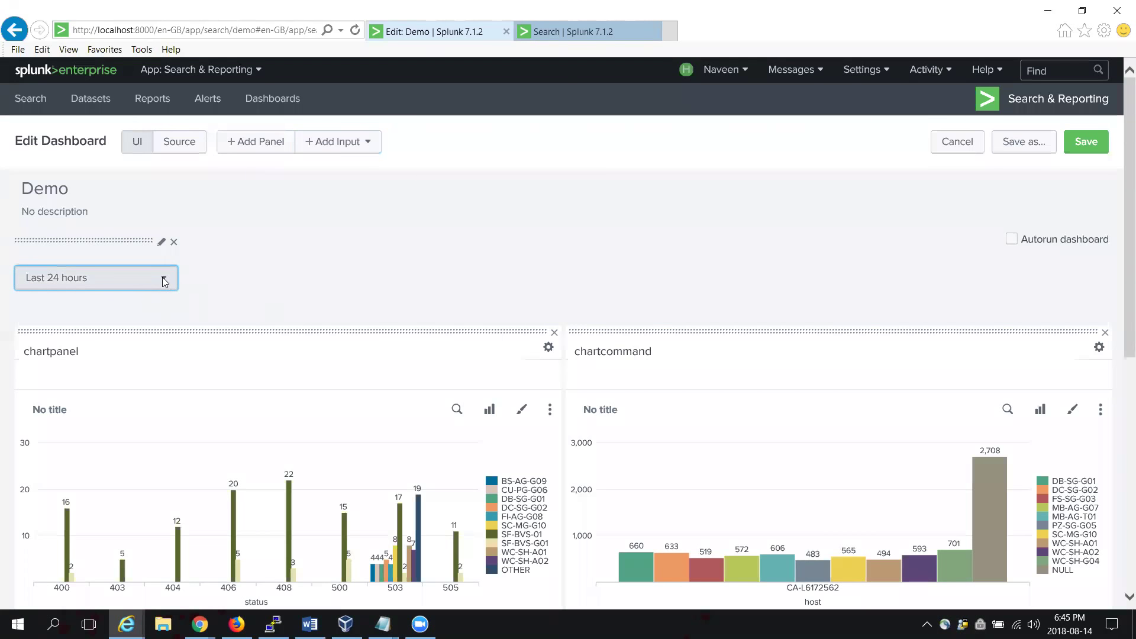
{"action": "left_click", "coordinate": [627, 245]}
{"action": "left_click", "coordinate": [1087, 142]}
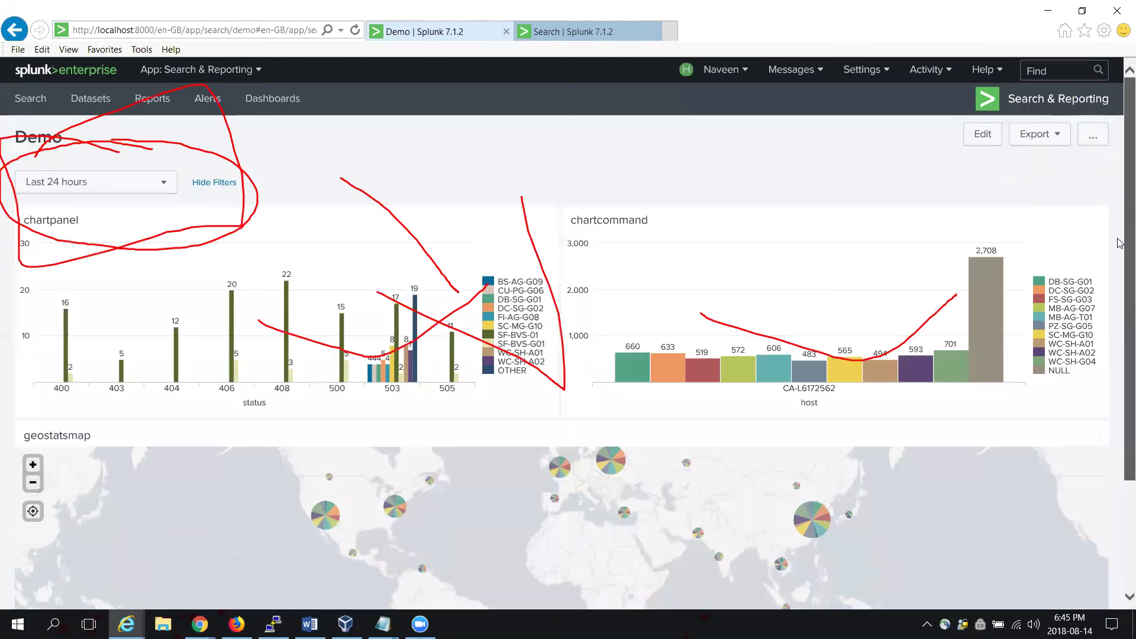
{"action": "scroll", "coordinate": [1120, 290], "scroll_direction": "down", "scroll_amount": 3}
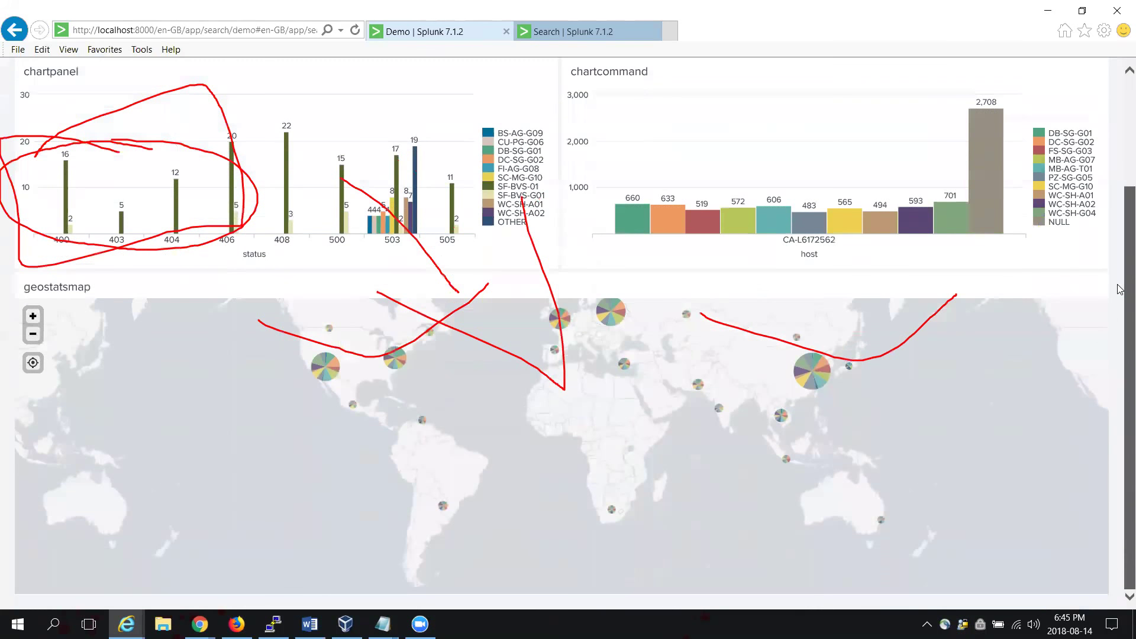
Step: Scroll the Demo dashboard, check its time-range choices unchanged, and set Demo as the home dashboard
{"action": "left_click_drag", "start_coordinate": [1118, 284], "coordinate": [1118, 222]}
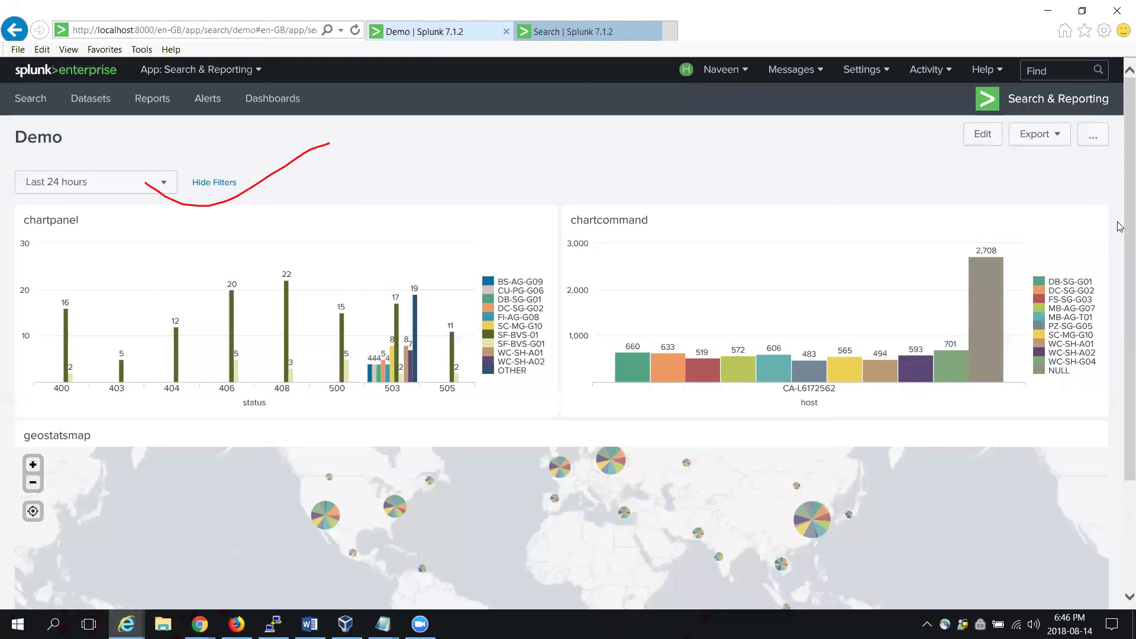
{"action": "left_click", "coordinate": [169, 188]}
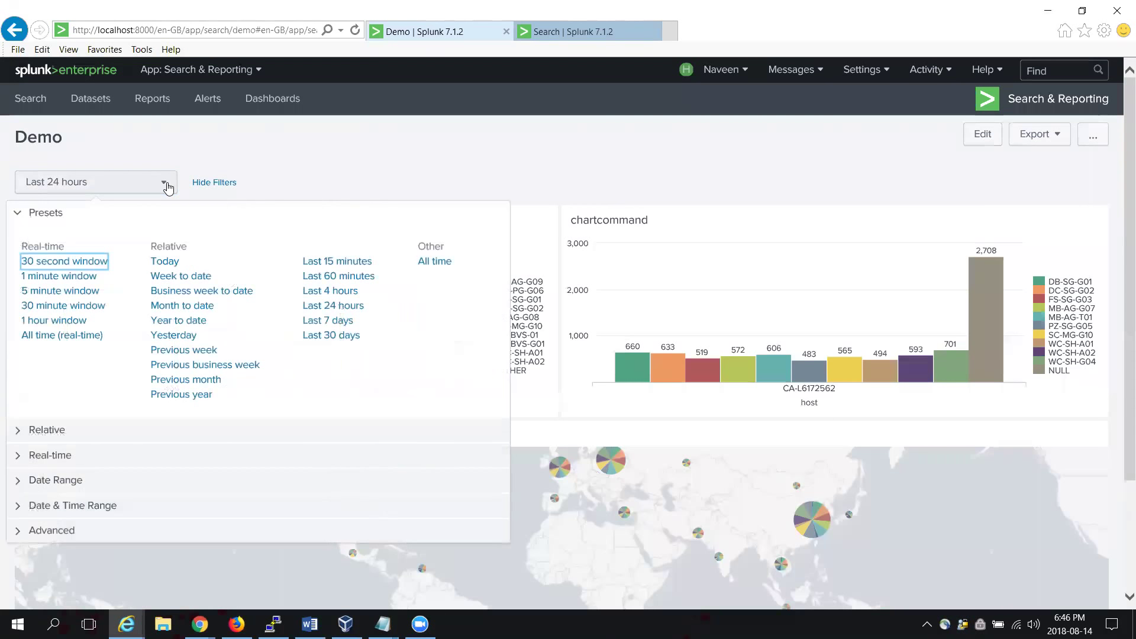
{"action": "left_click", "coordinate": [374, 148]}
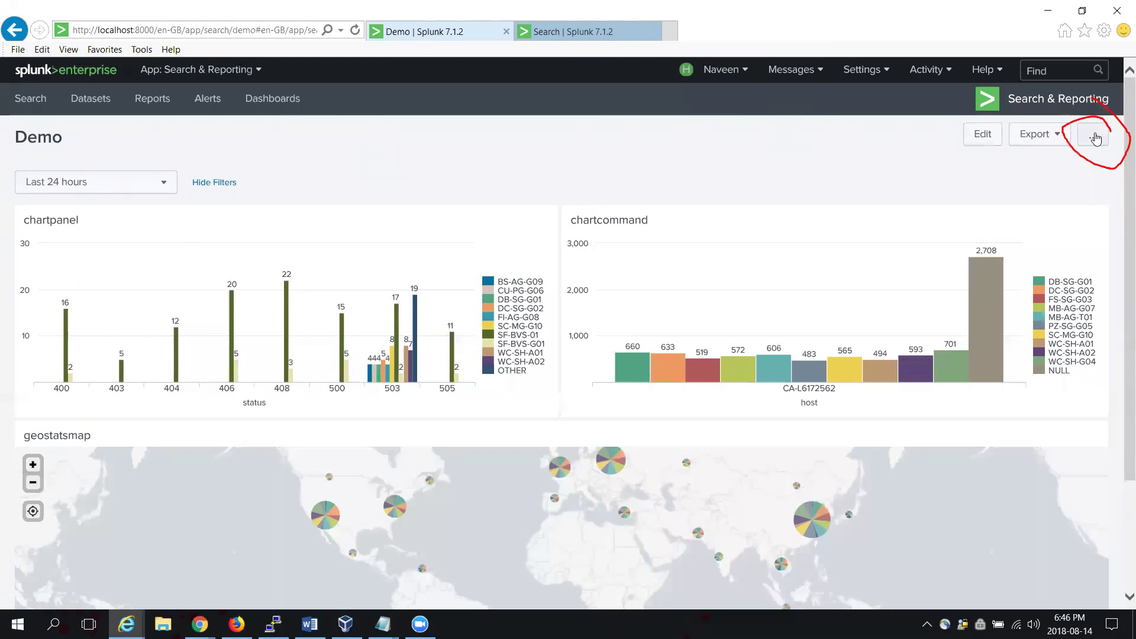
{"action": "left_click", "coordinate": [1095, 138]}
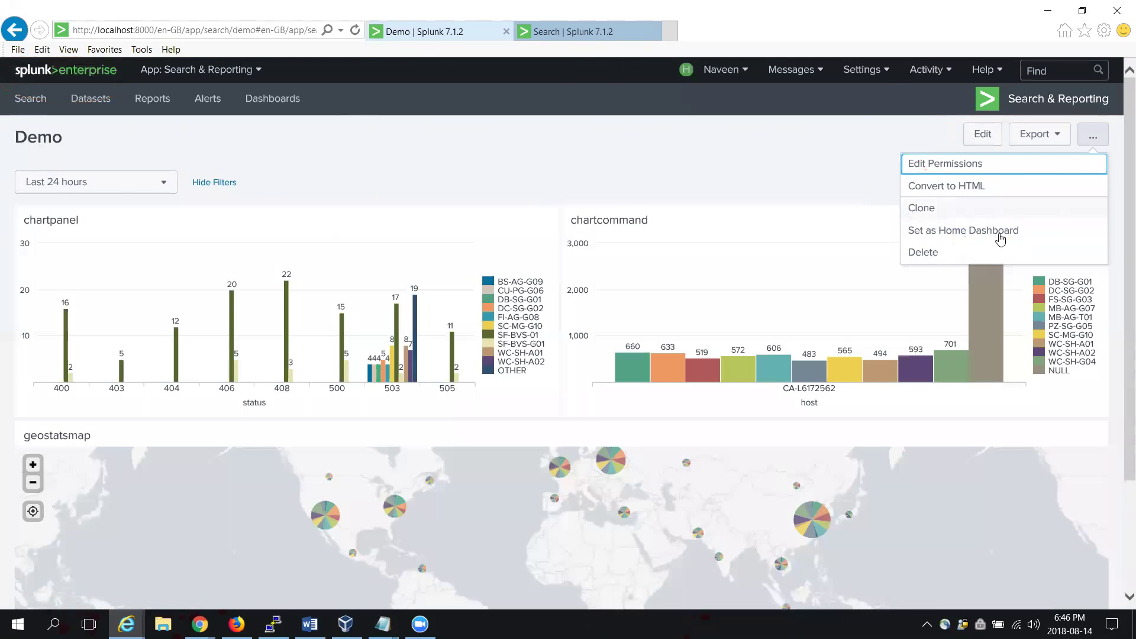
{"action": "left_click", "coordinate": [1002, 232]}
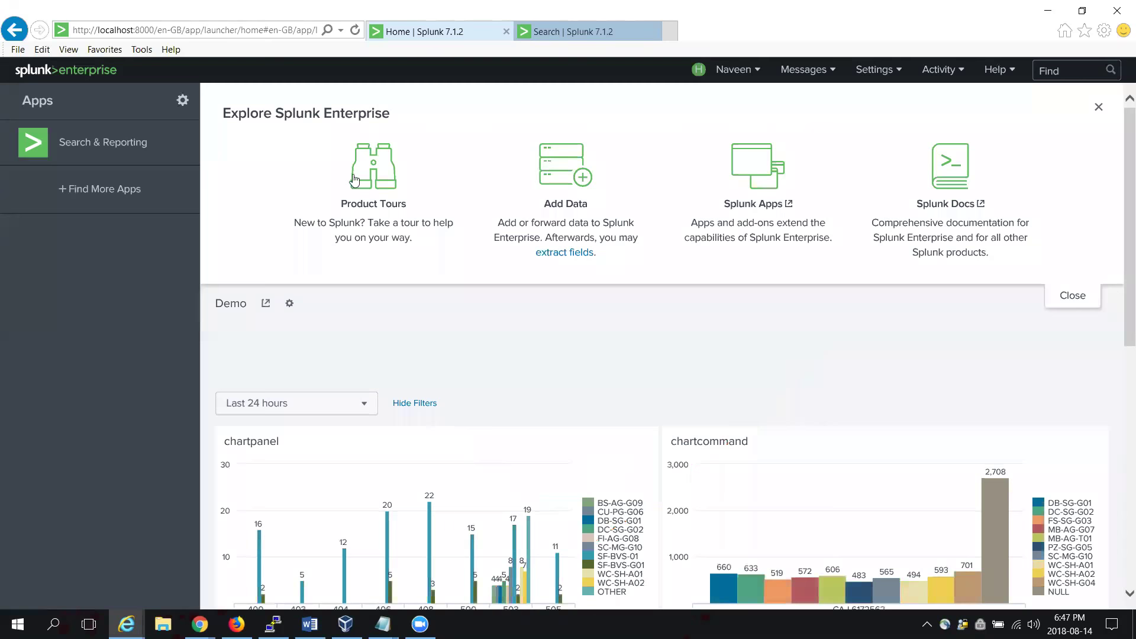
Step: Return to the Search & Reporting app's Search page
{"action": "left_click", "coordinate": [87, 149]}
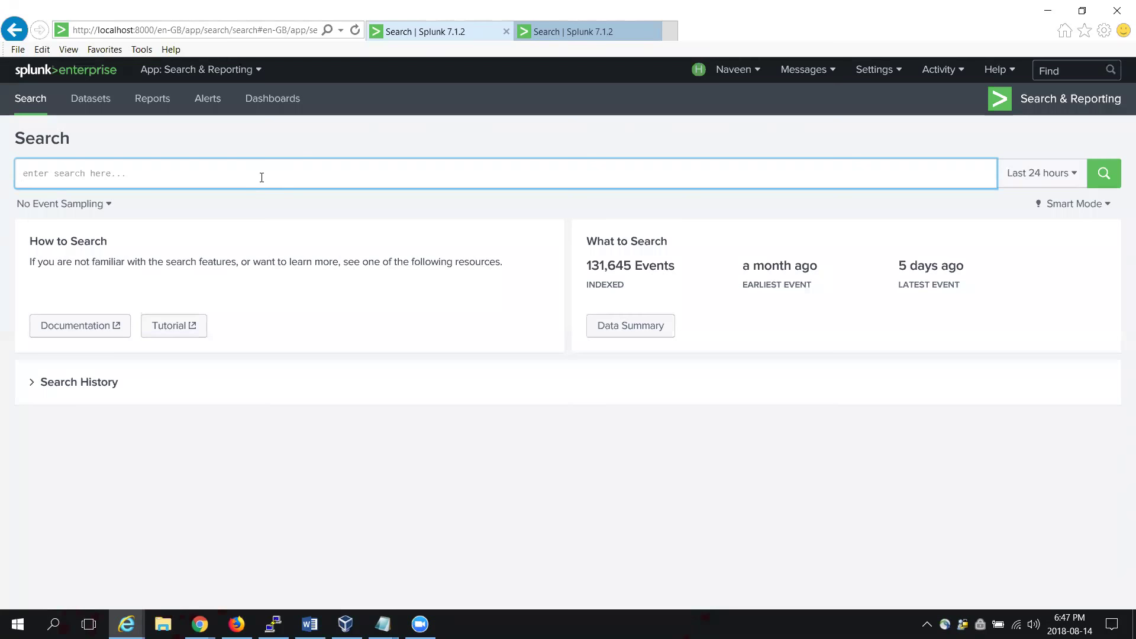
Step: Reload the 'geostats latfield=lat longfield=lon count by productId' query from Search History
{"action": "type", "text": "index"}
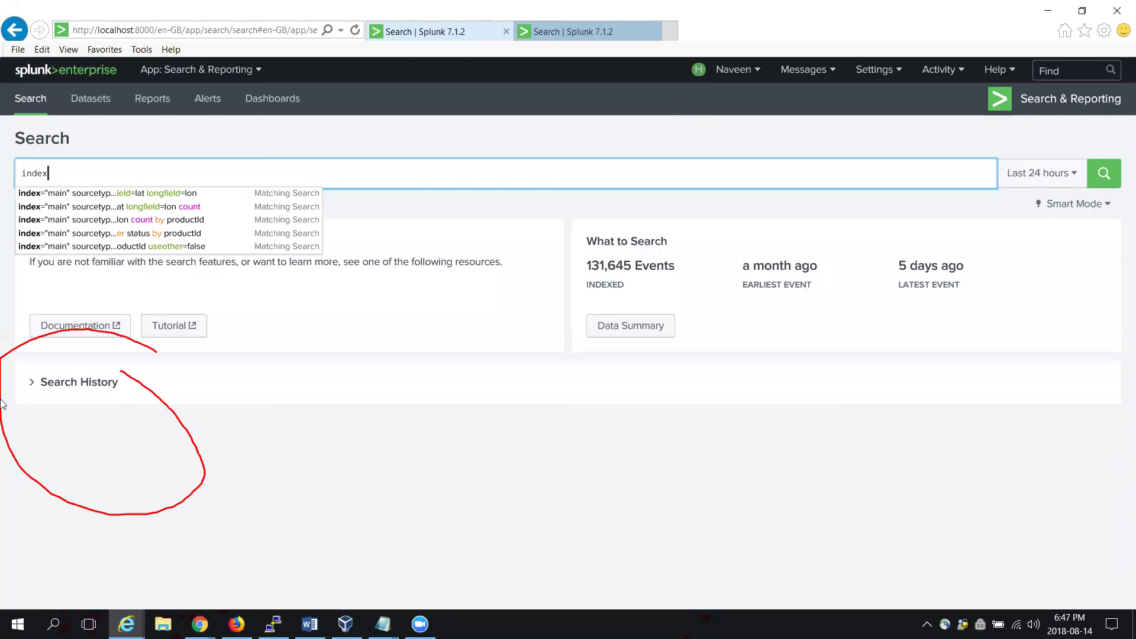
{"action": "left_click", "coordinate": [50, 386]}
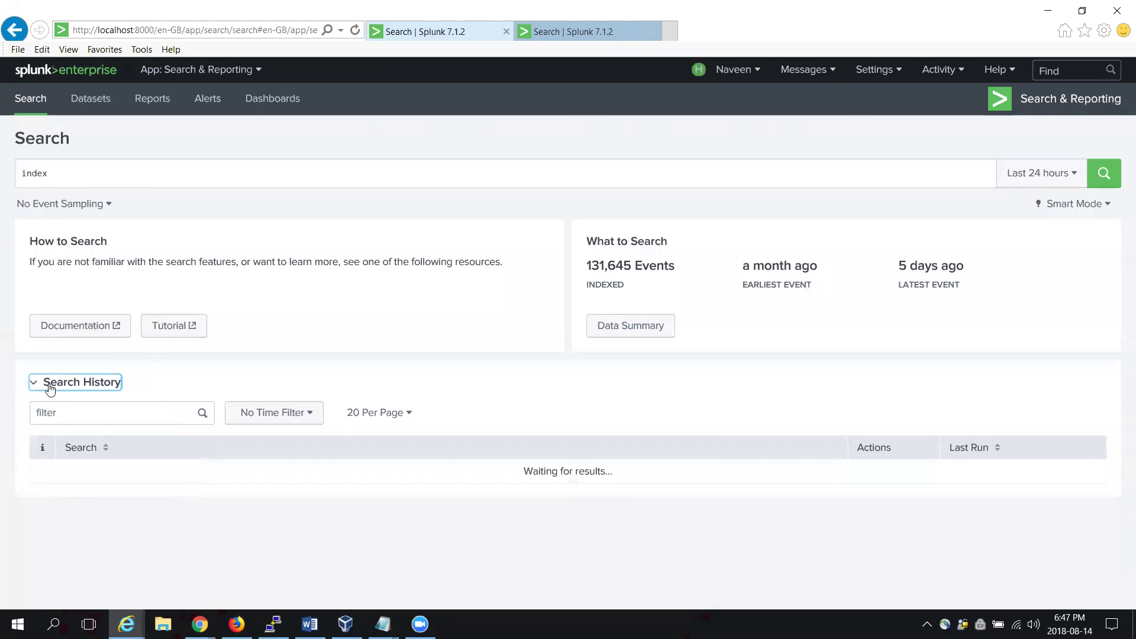
{"action": "scroll", "coordinate": [736, 261], "scroll_direction": "down", "scroll_amount": 1}
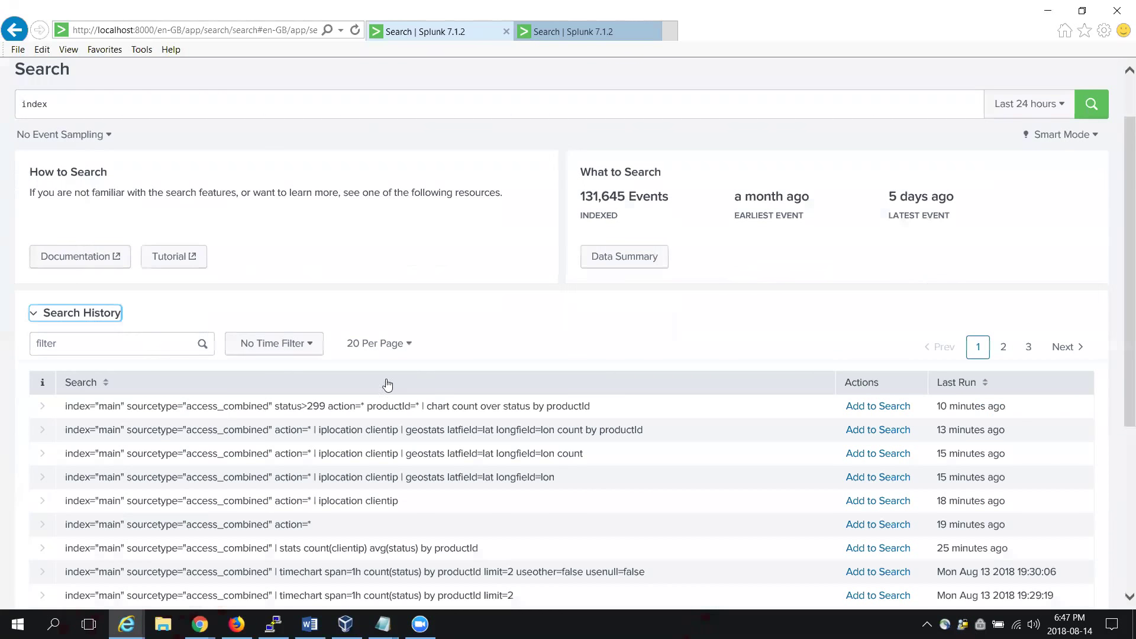
{"action": "left_click", "coordinate": [342, 429]}
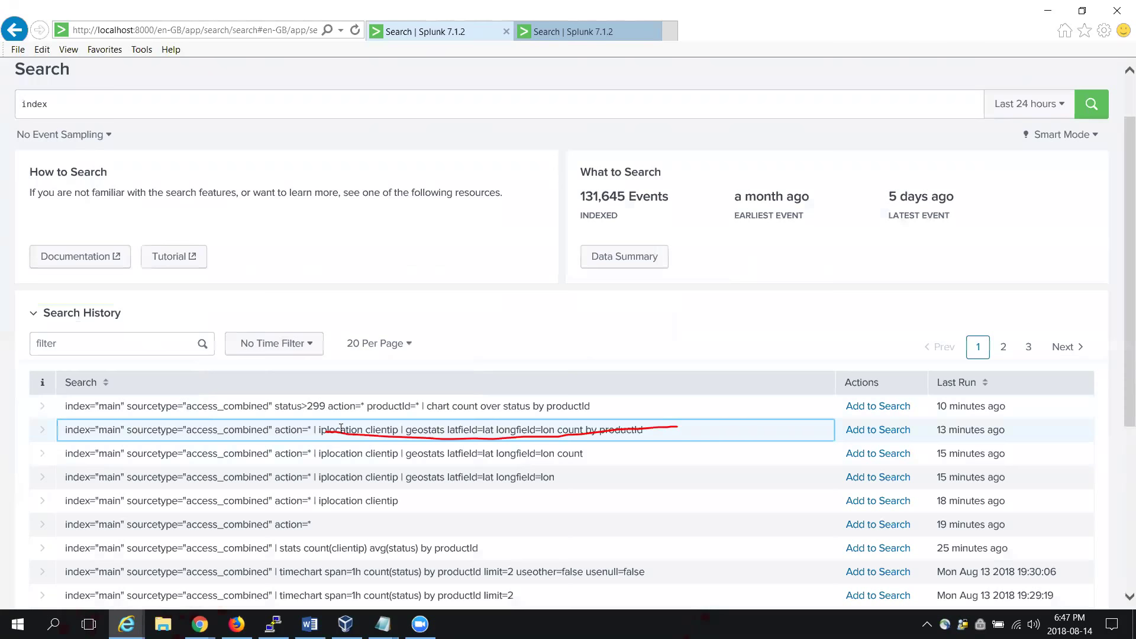
{"action": "left_click", "coordinate": [906, 433]}
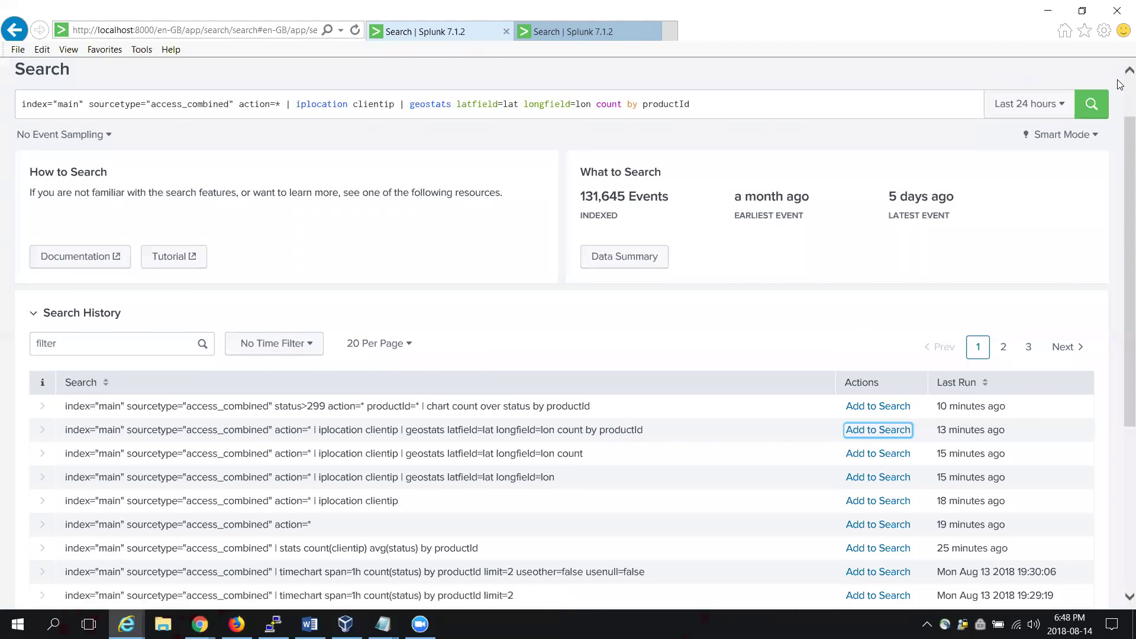
{"action": "scroll", "coordinate": [622, 172], "scroll_direction": "up", "scroll_amount": 1}
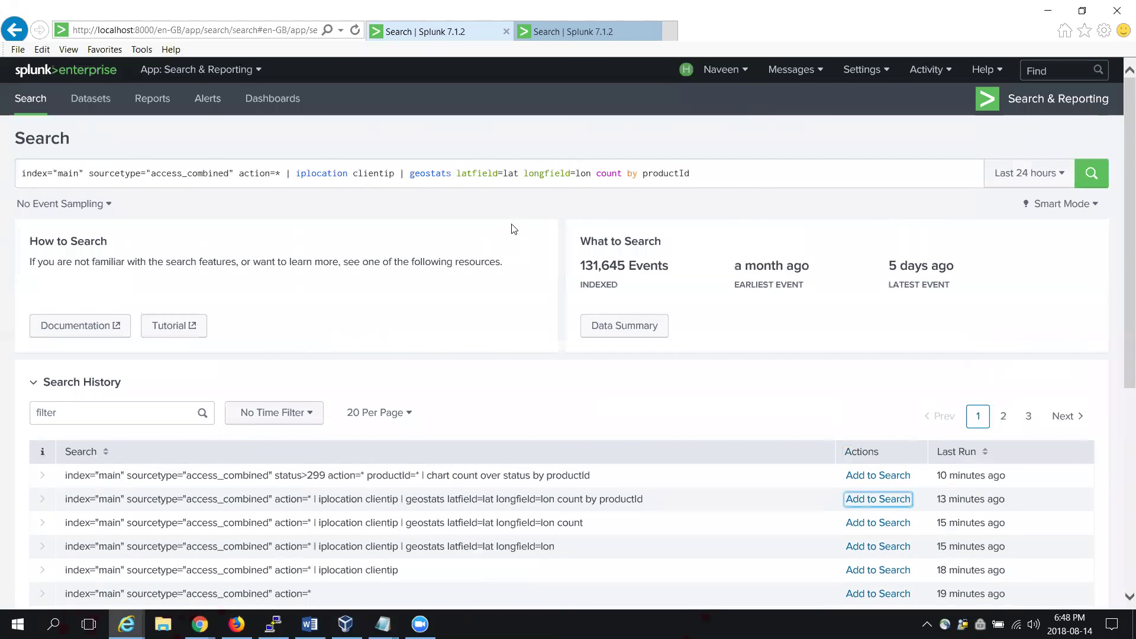
Step: Append globallimit=20 to the geostats query and run it
{"action": "left_click", "coordinate": [708, 172]}
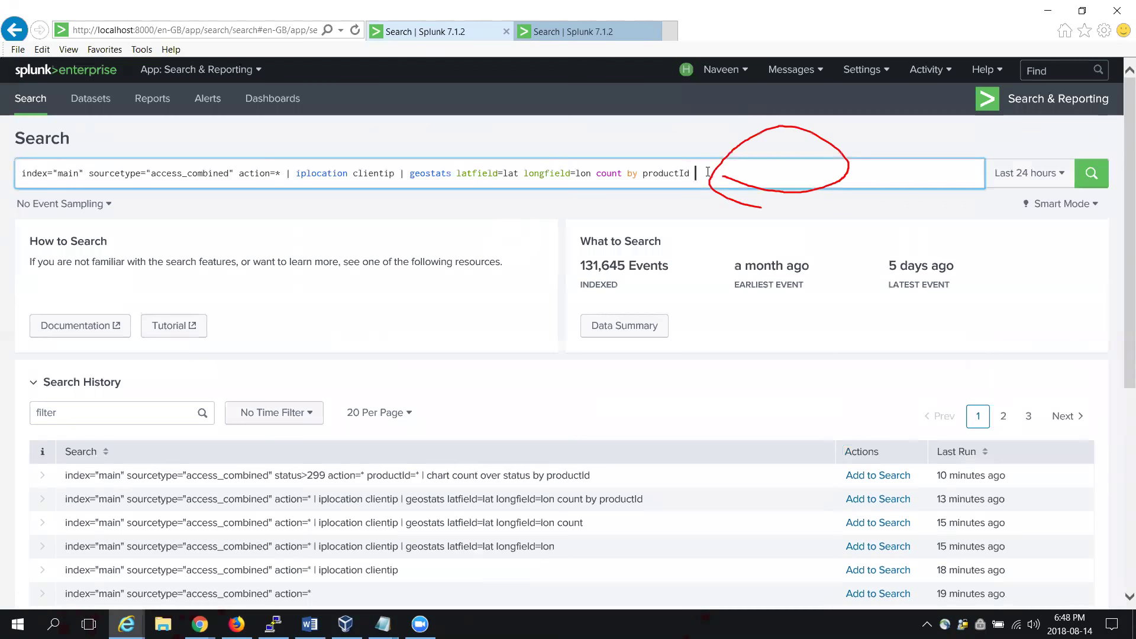
{"action": "type", "text": "glo"}
{"action": "key", "text": "Down"}
{"action": "key", "text": "Return"}
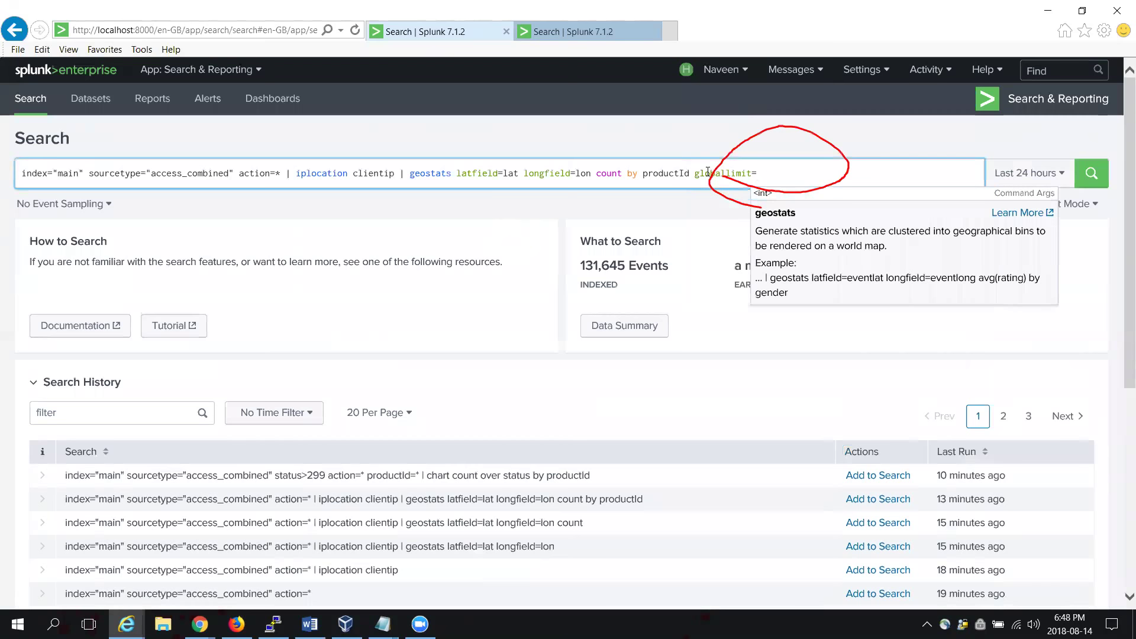
{"action": "type", "text": "20"}
{"action": "key", "text": "Return"}
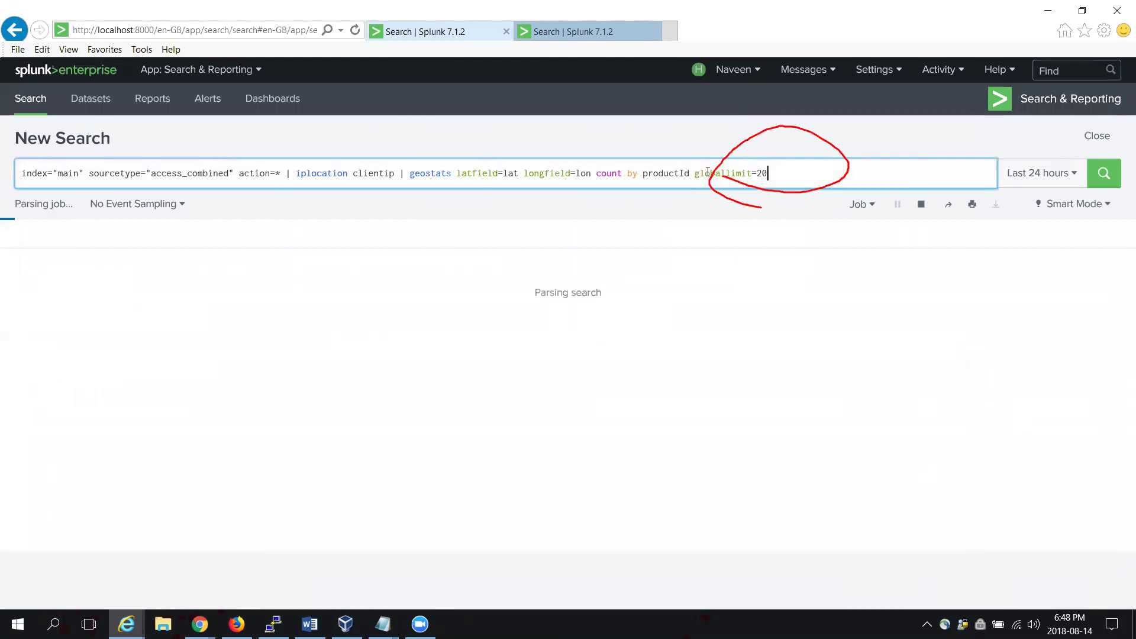
Step: Widen the search time range to the Last 7 days preset
{"action": "left_click_drag", "start_coordinate": [1089, 140], "coordinate": [1069, 155]}
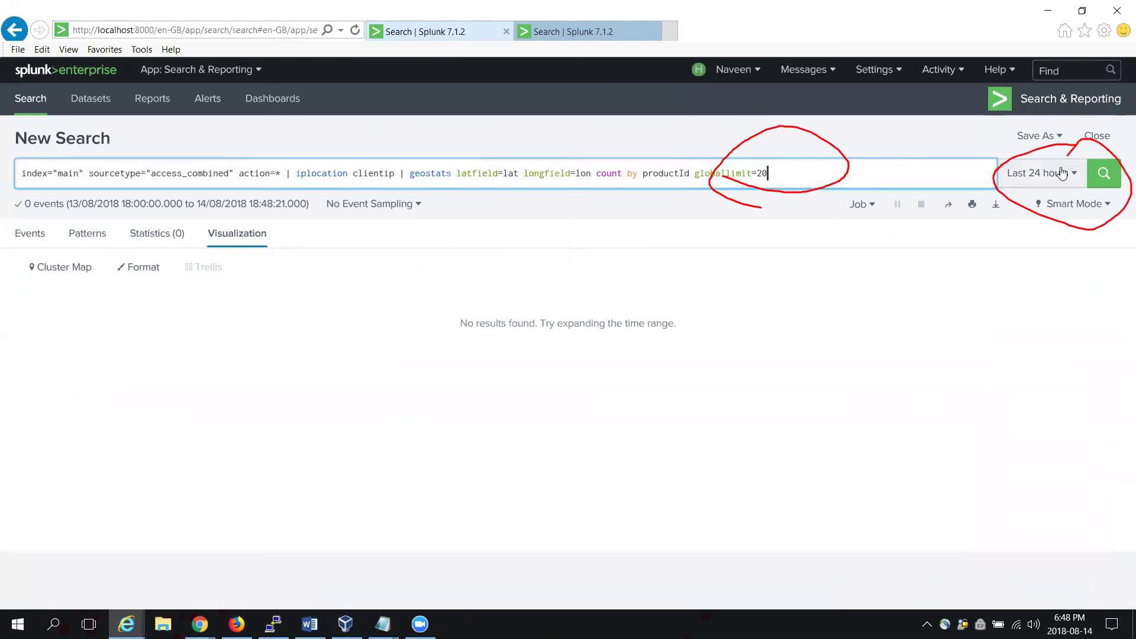
{"action": "left_click", "coordinate": [1063, 172]}
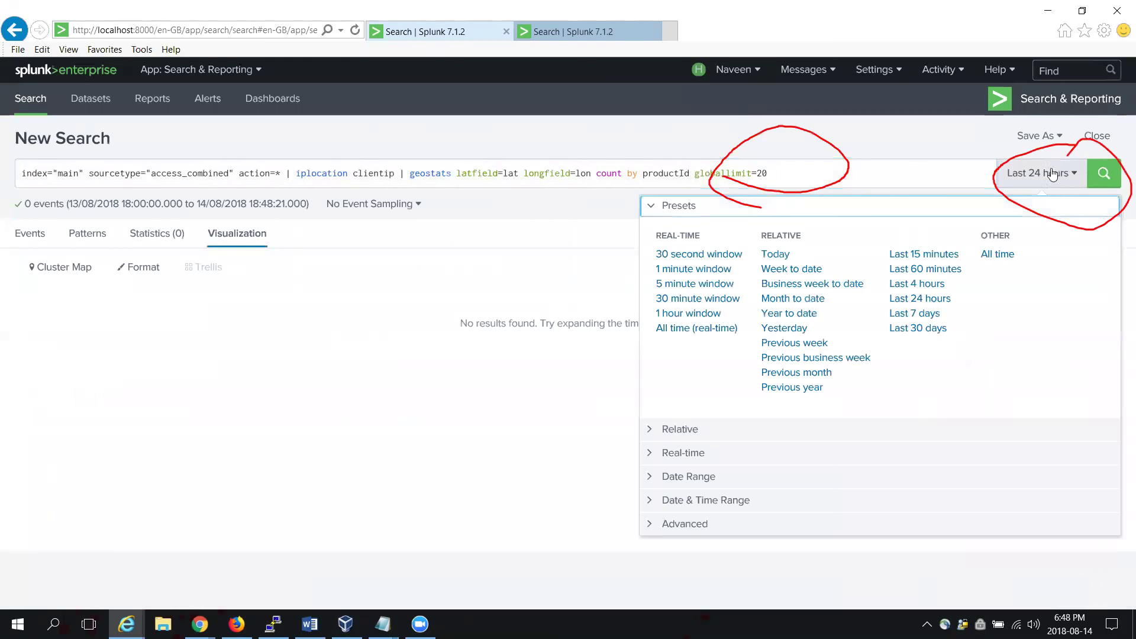
{"action": "left_click", "coordinate": [916, 314]}
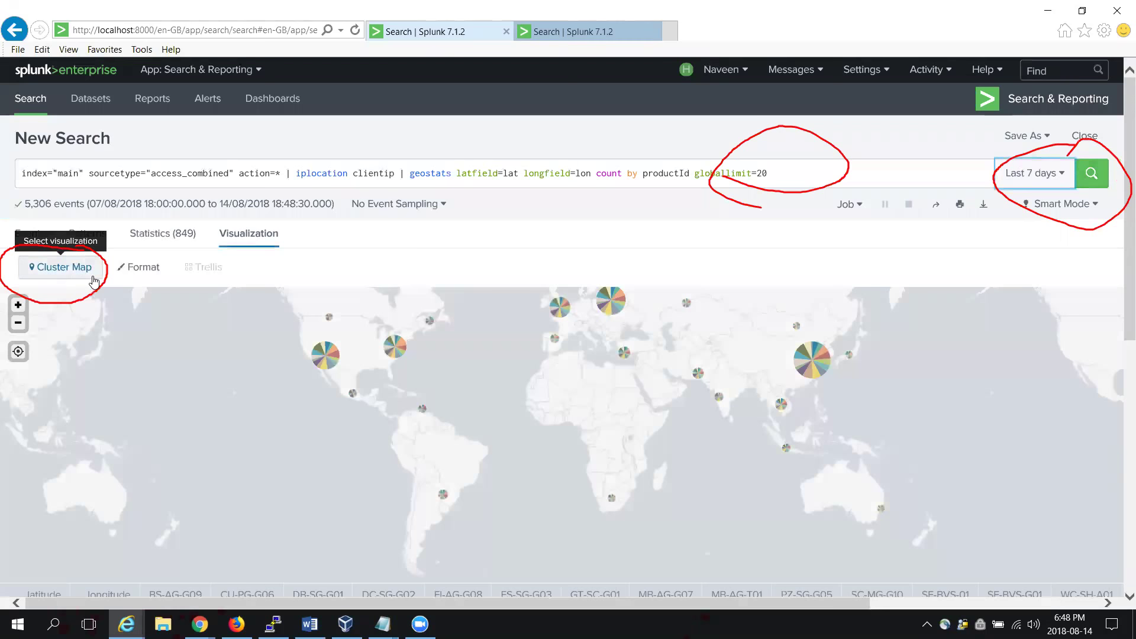
Step: Switch the visualization from Cluster Map to Choropleth Map
{"action": "left_click", "coordinate": [66, 272]}
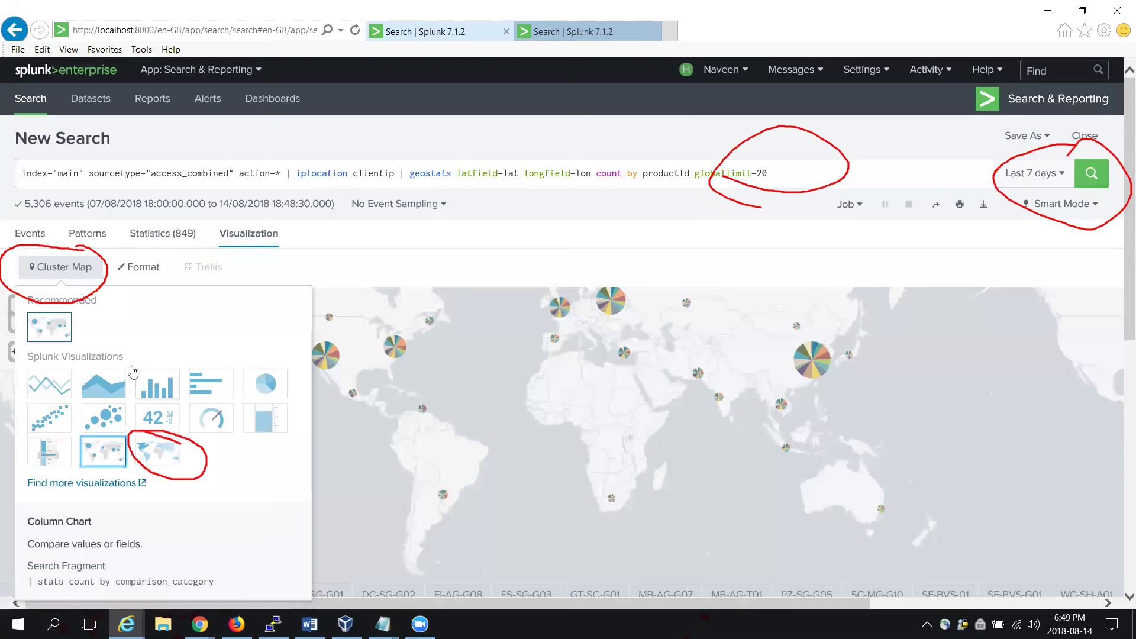
{"action": "left_click", "coordinate": [172, 453]}
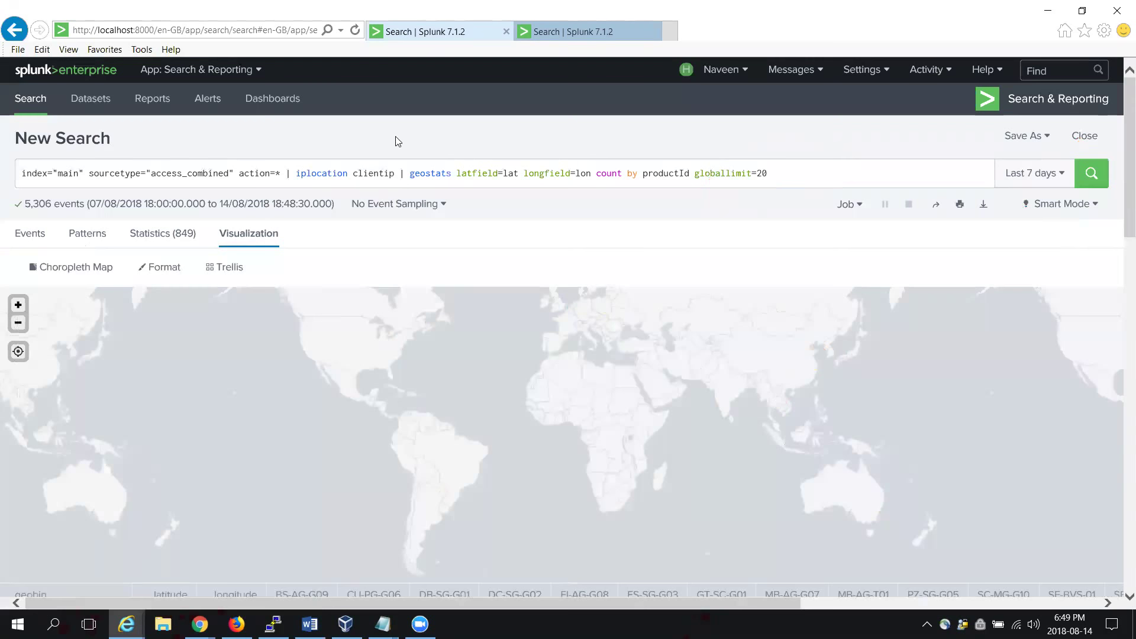
Step: Replace the geostats clause with 'stats count as sells by country' and run it
{"action": "left_click_drag", "start_coordinate": [410, 173], "coordinate": [768, 173]}
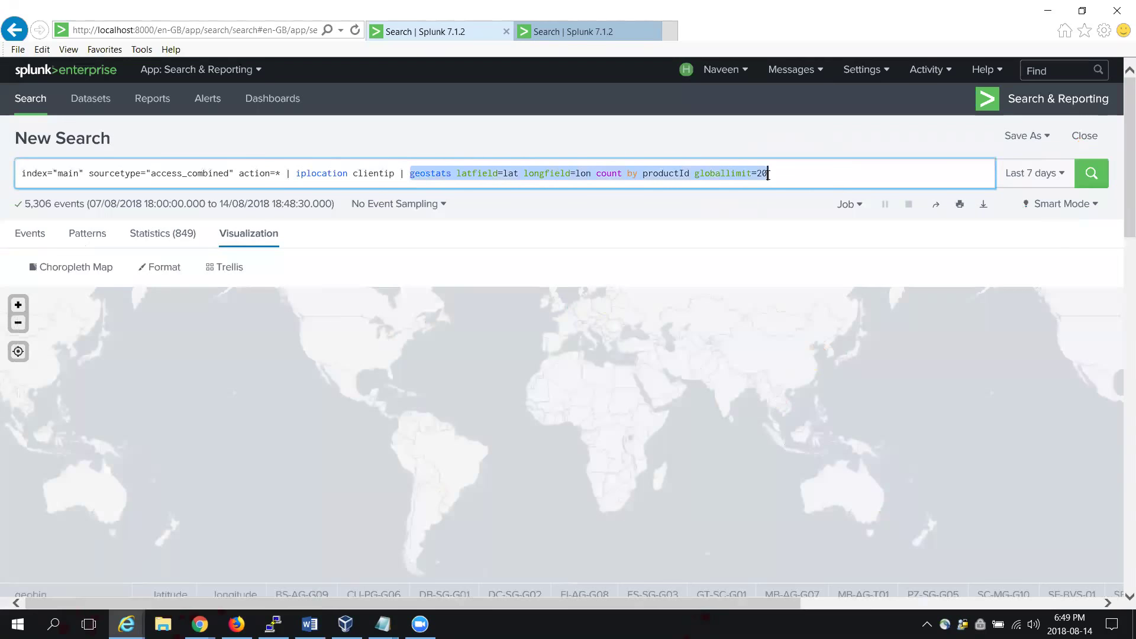
{"action": "key", "text": "BackSpace"}
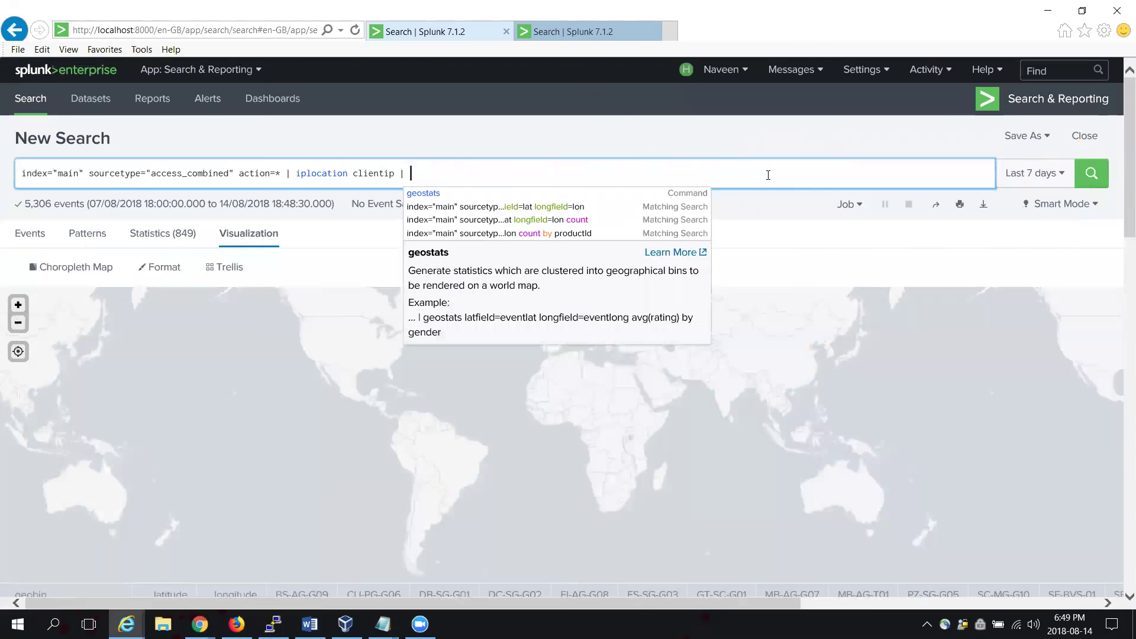
{"action": "type", "text": "stats"}
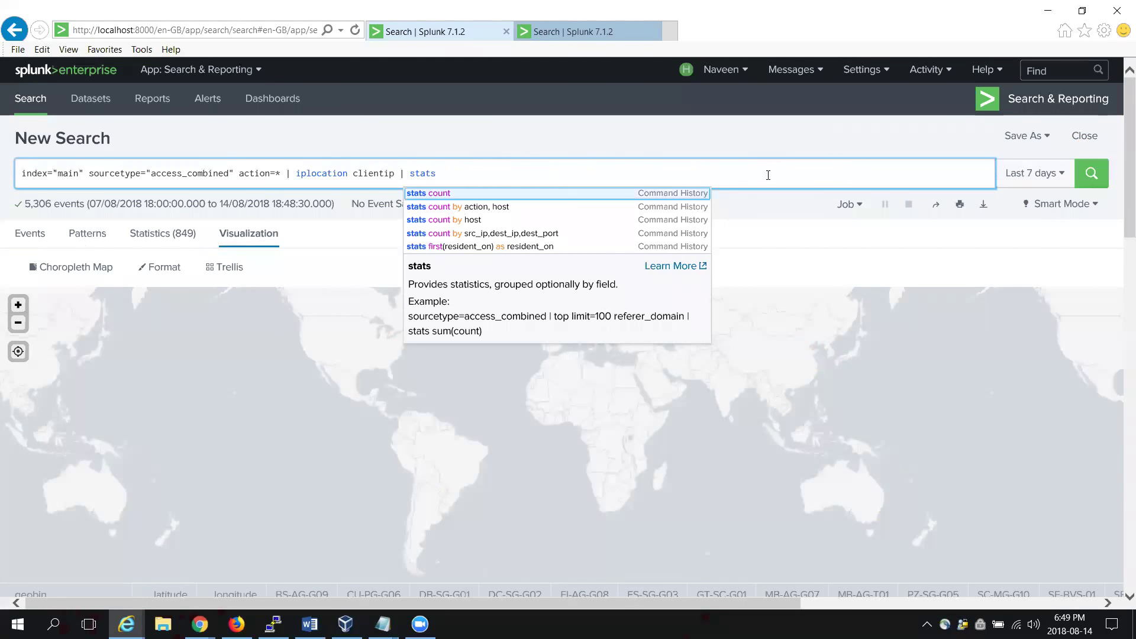
{"action": "type", "text": " count as "}
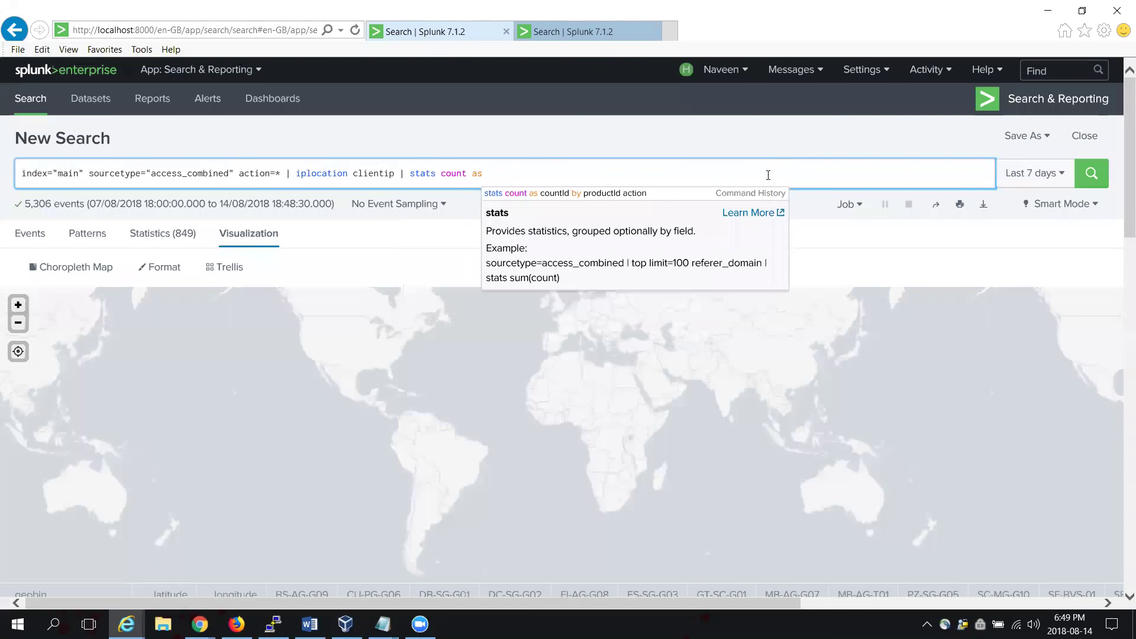
{"action": "type", "text": "ce"}
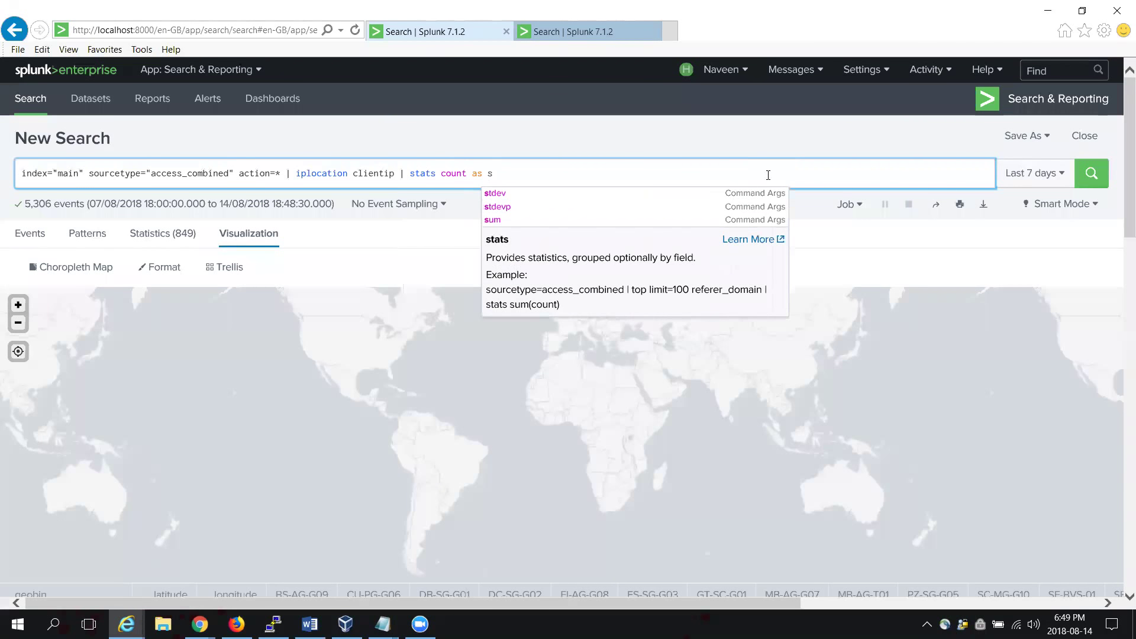
{"action": "type", "text": "lls"}
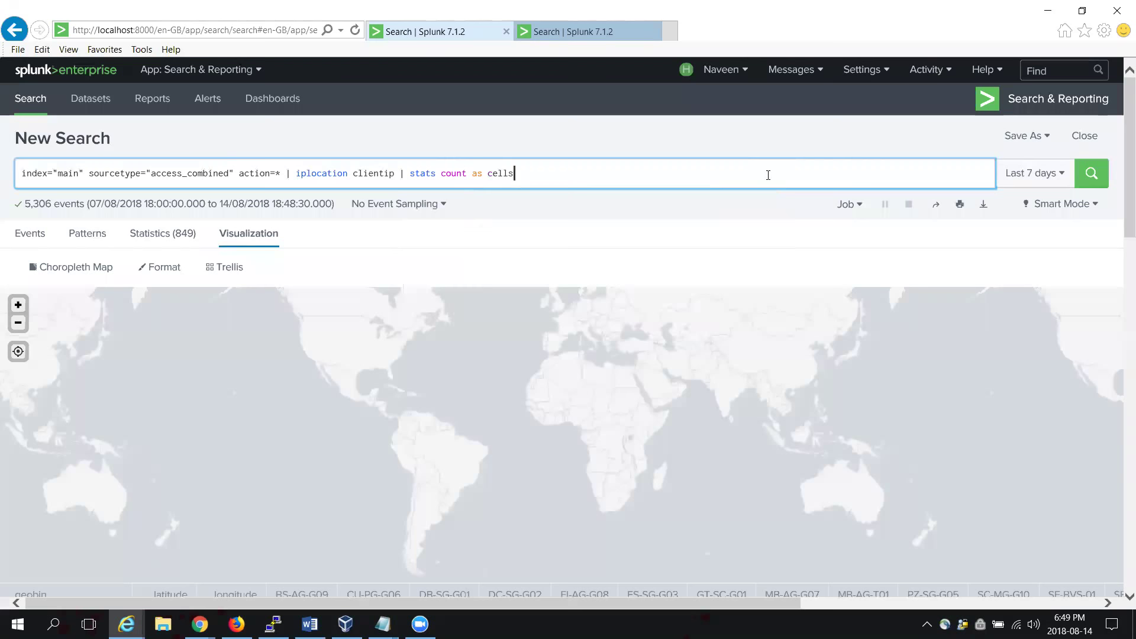
{"action": "key", "text": "BackSpace"}
{"action": "key", "text": "BackSpace"}
{"action": "key", "text": "BackSpace"}
{"action": "key", "text": "BackSpace"}
{"action": "key", "text": "BackSpace"}
{"action": "type", "text": "sells by country"}
{"action": "left_click", "coordinate": [768, 174]}
{"action": "key", "text": "Return"}
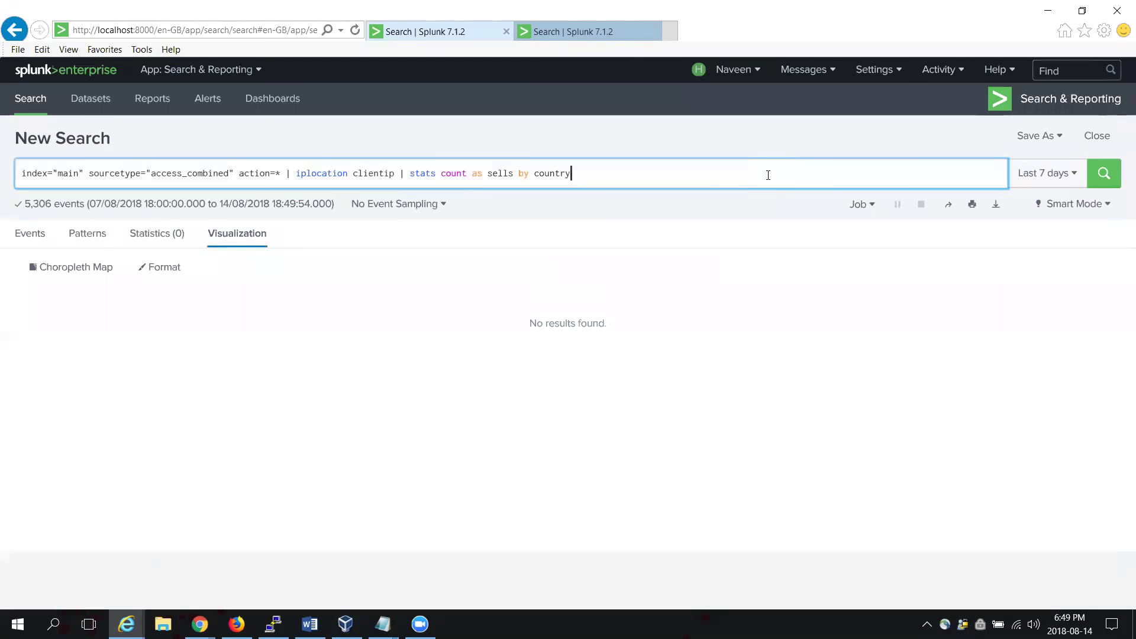
Step: Capitalise the field to 'Country', rerun, and view the 42-country sells table in Statistics
{"action": "key", "text": "Left"}
{"action": "key", "text": "Left"}
{"action": "key", "text": "Left"}
{"action": "key", "text": "Left"}
{"action": "key", "text": "Left"}
{"action": "key", "text": "Left"}
{"action": "key", "text": "BackSpace"}
{"action": "type", "text": "C"}
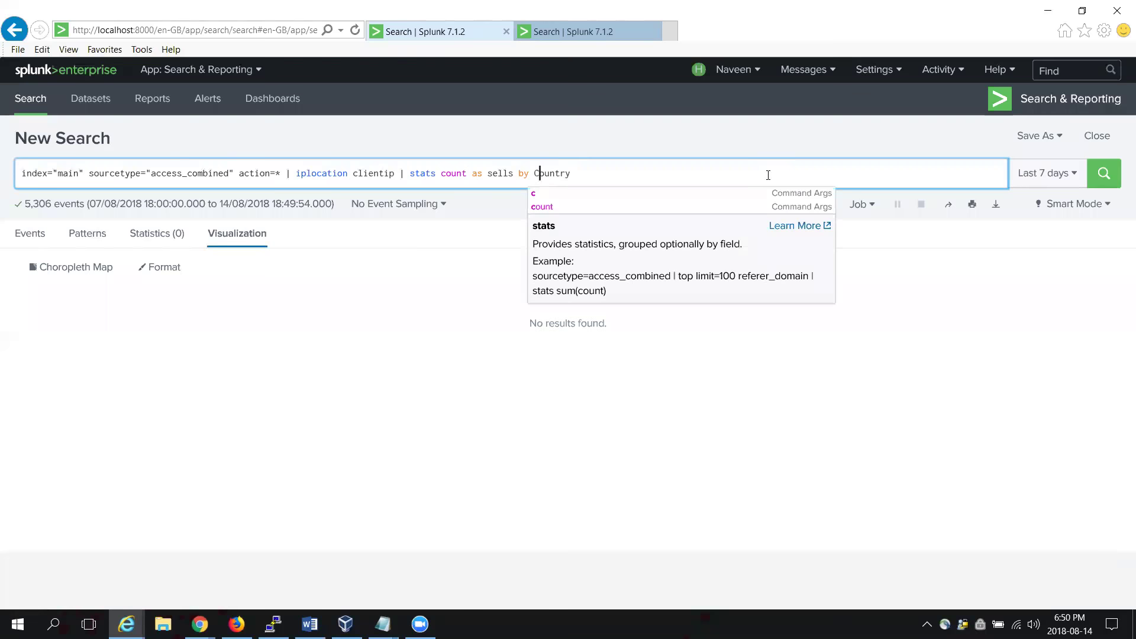
{"action": "key", "text": "Return"}
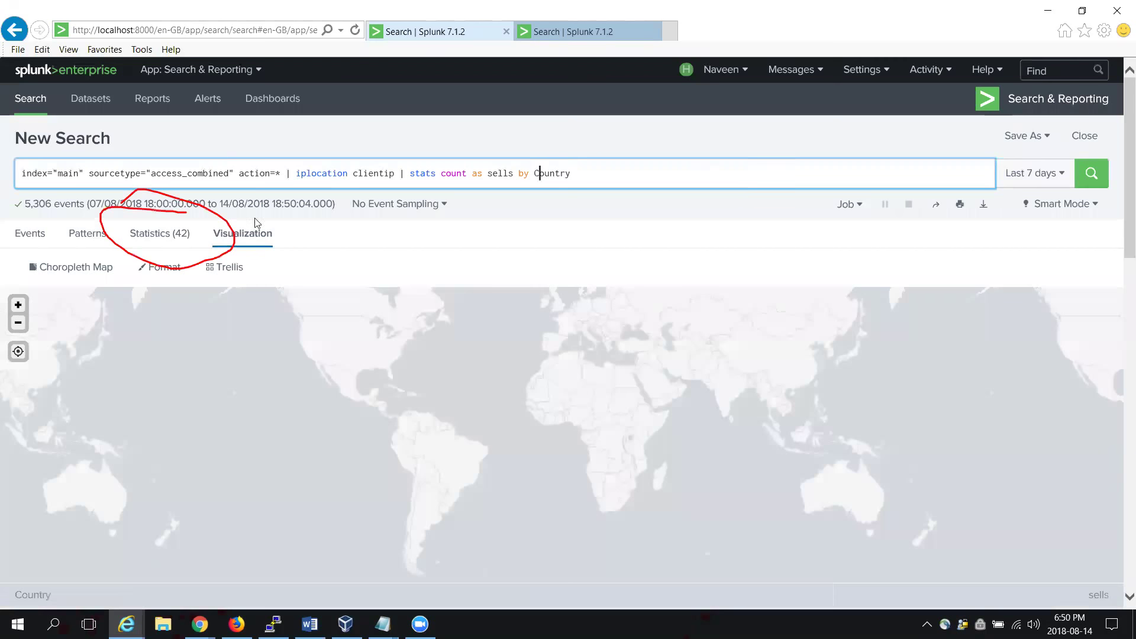
{"action": "left_click", "coordinate": [172, 238]}
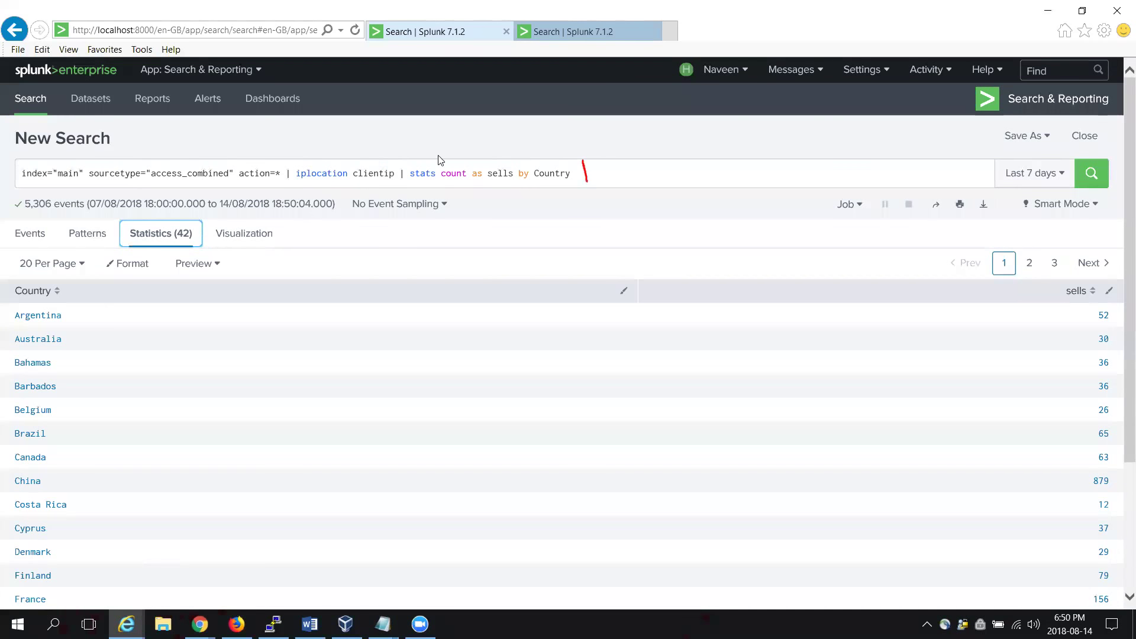
Step: Append '| geom geo_countries featureIdField=Country' to the sells query and run it
{"action": "left_click", "coordinate": [625, 178]}
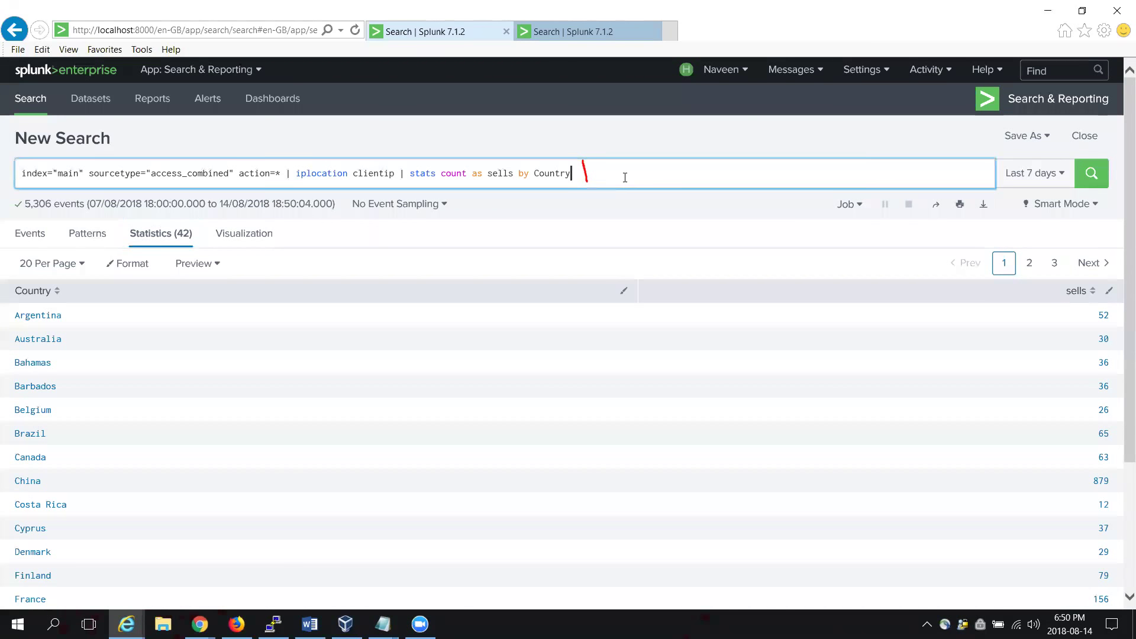
{"action": "type", "text": "|"}
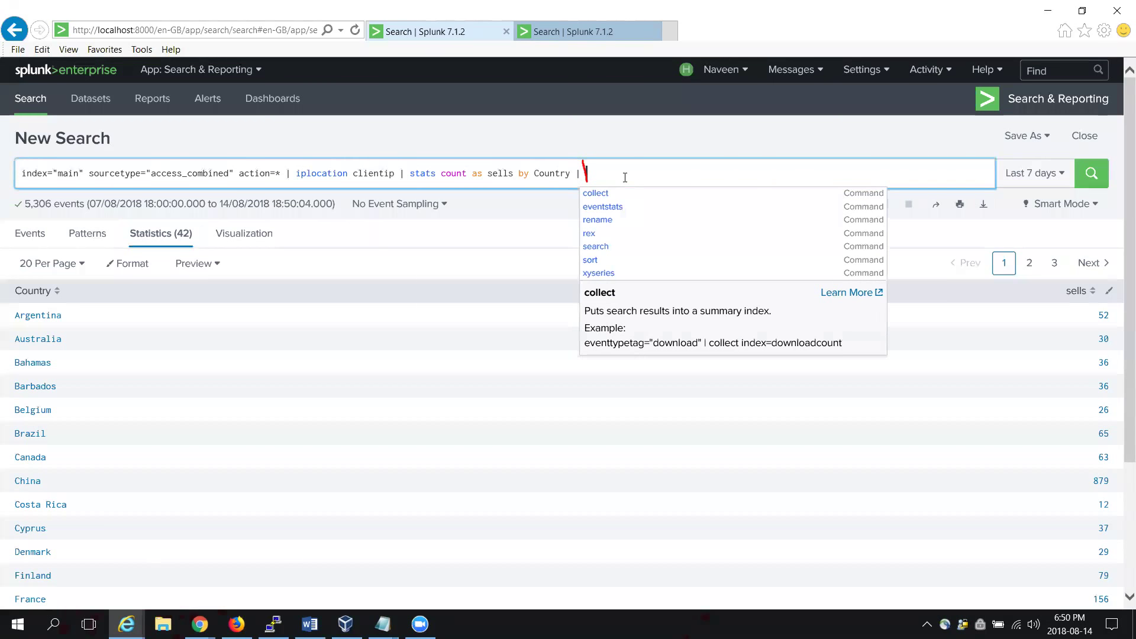
{"action": "type", "text": " g"}
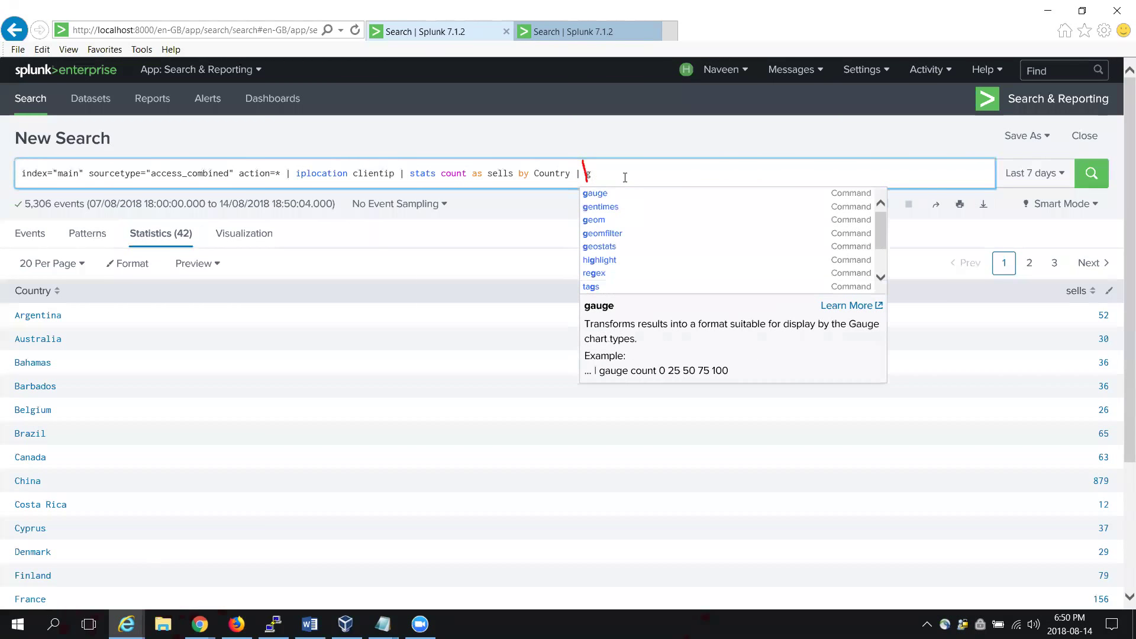
{"action": "type", "text": "eom"}
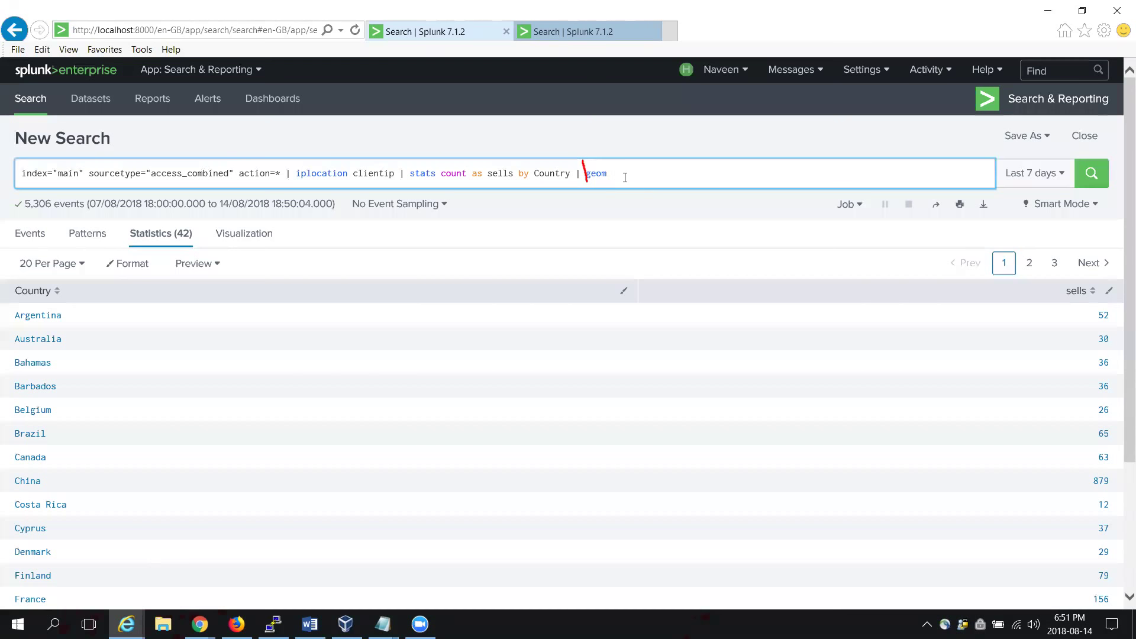
{"action": "type", "text": "geo_countries"}
{"action": "key", "text": "Return"}
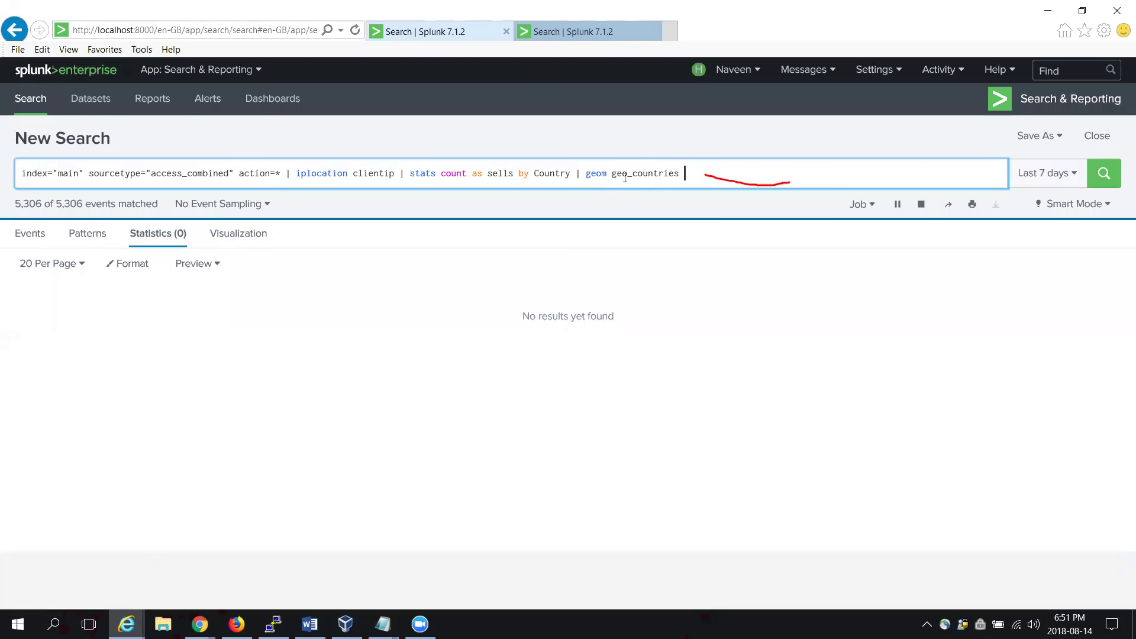
{"action": "type", "text": "feature"}
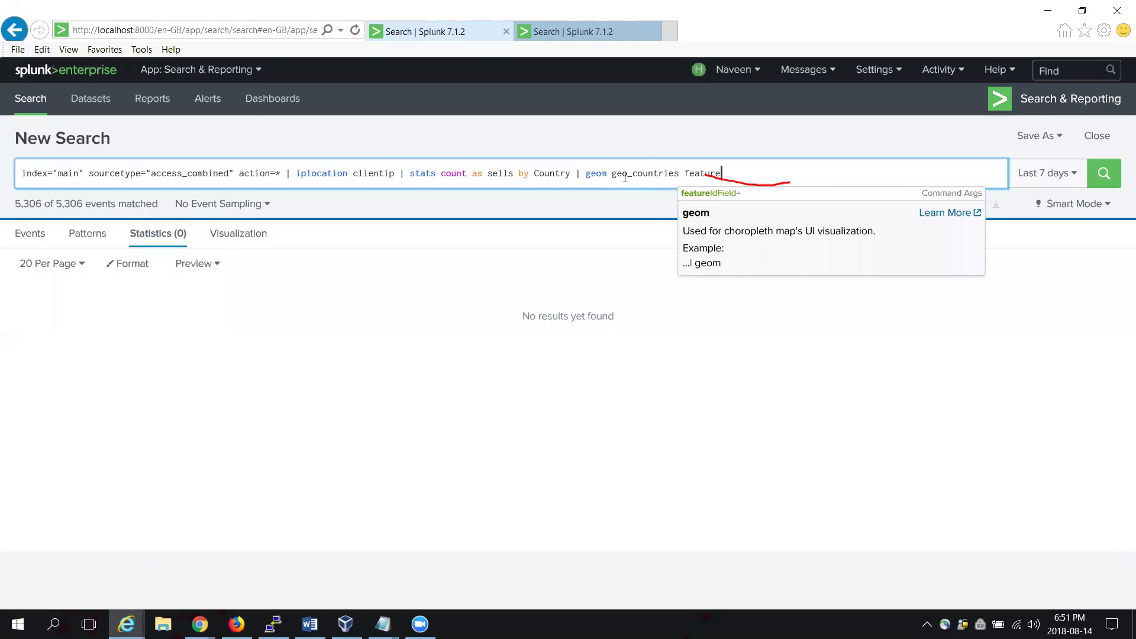
{"action": "key", "text": "Tab"}
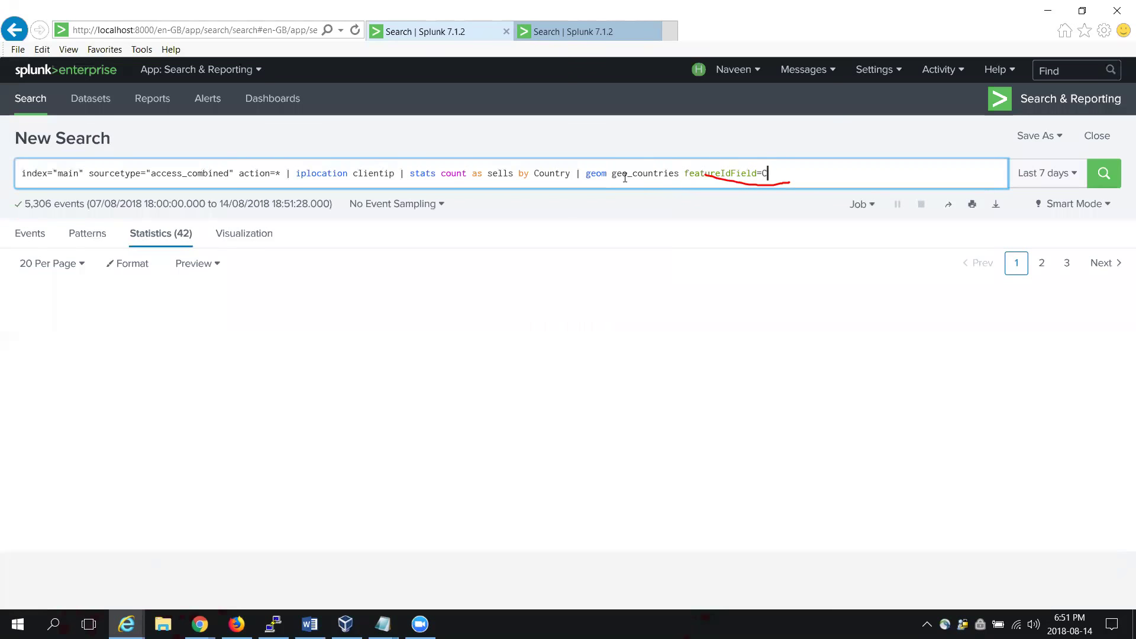
{"action": "type", "text": "Country"}
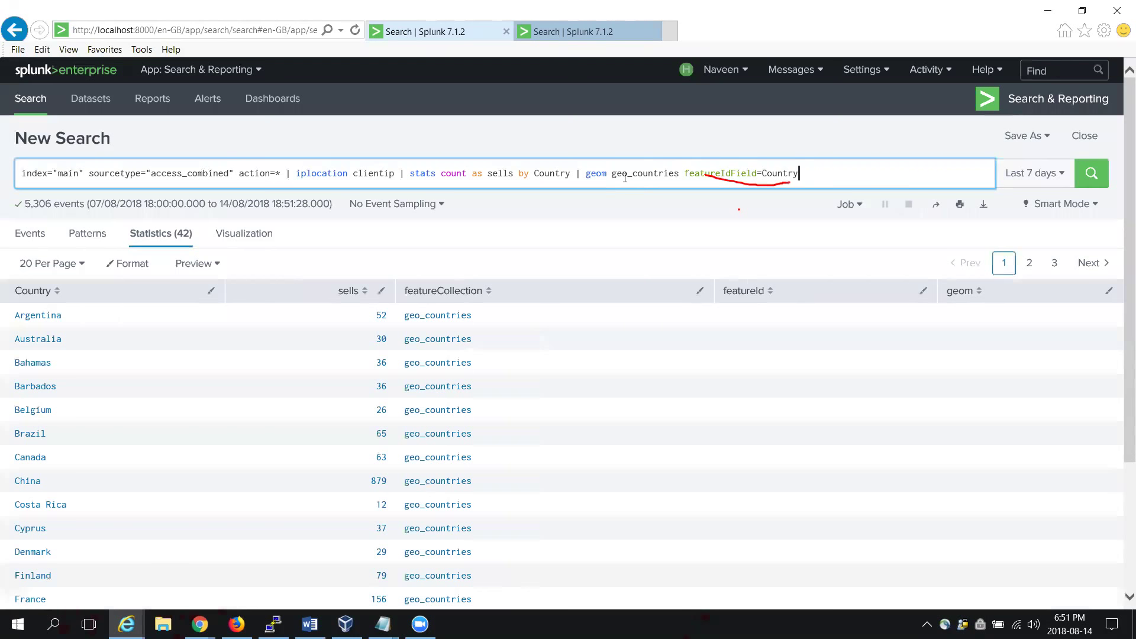
{"action": "key", "text": "Return"}
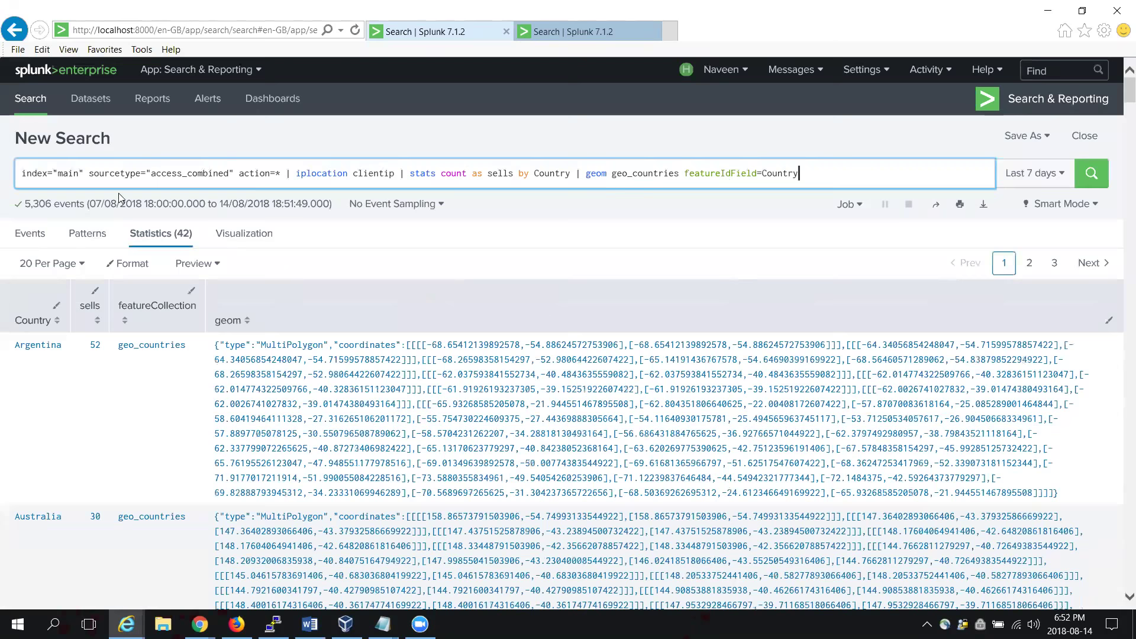
Step: Display the results as a choropleth map and read the United States' sells value
{"action": "left_click", "coordinate": [256, 238]}
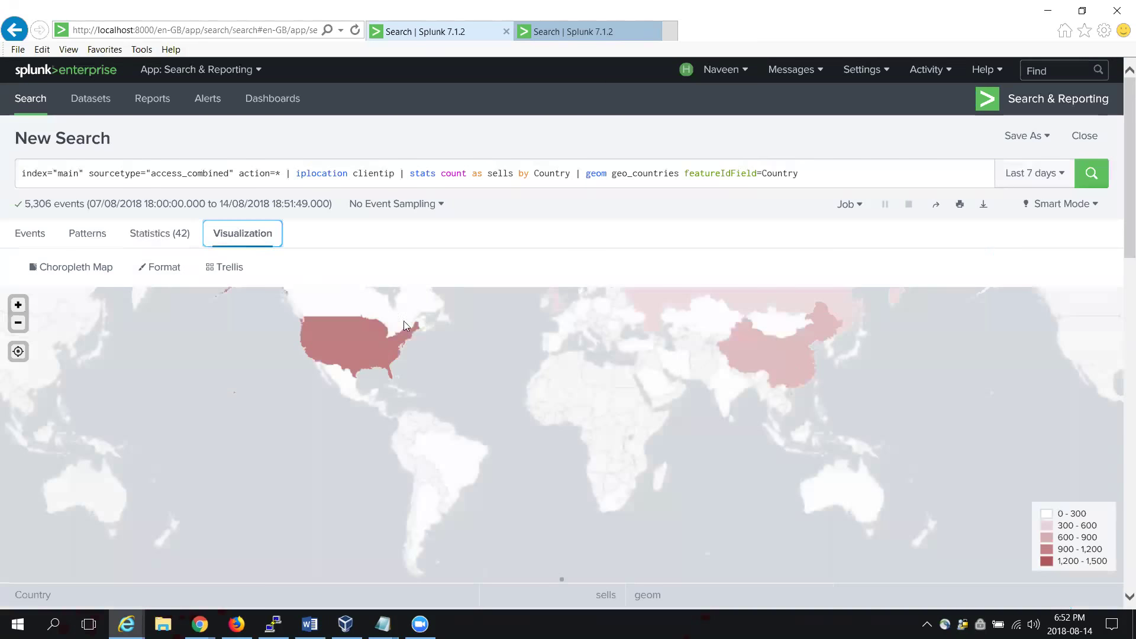
{"action": "mouse_move", "coordinate": [364, 348]}
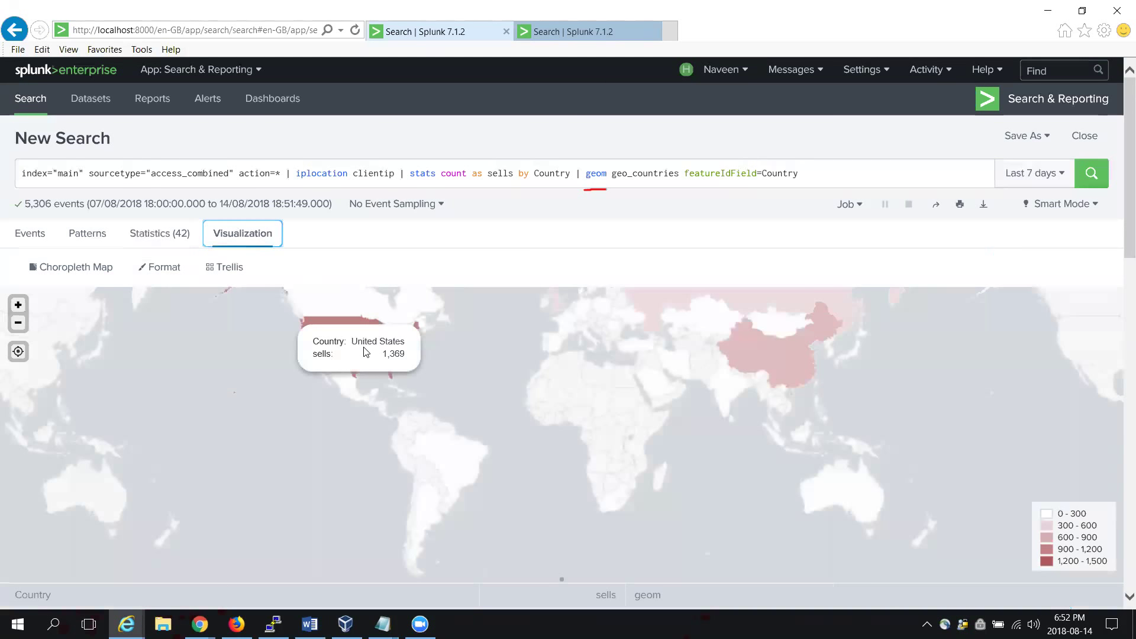
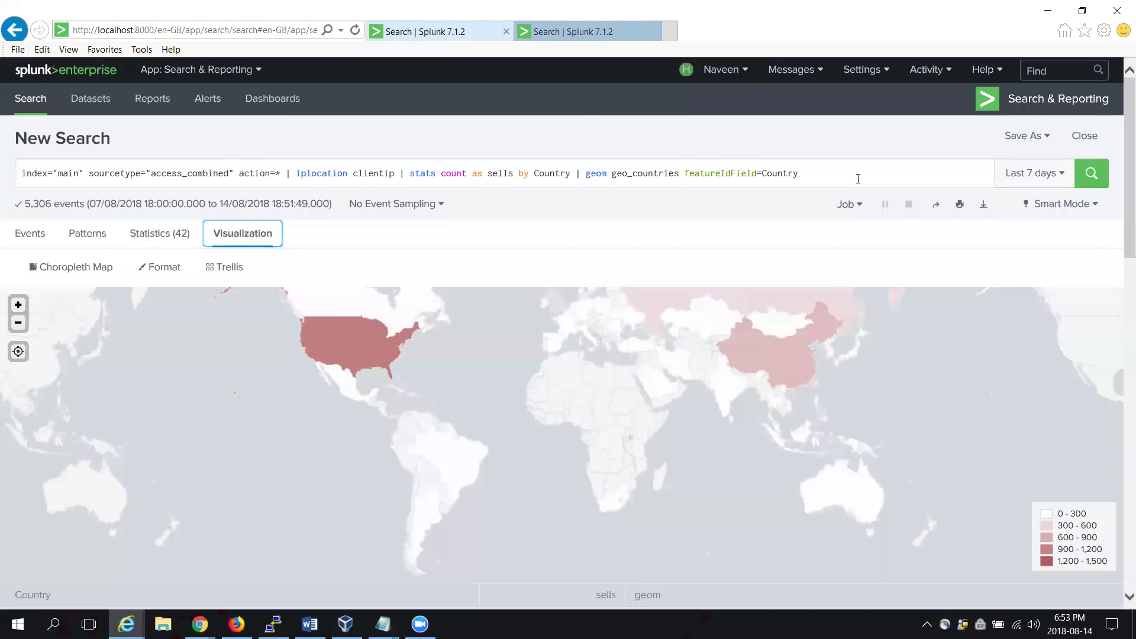
Step: Select and delete the iplocation, stats and geom commands after 'action=* |' in the query
{"action": "triple_click", "coordinate": [810, 174]}
{"action": "left_click_drag", "start_coordinate": [429, 166], "coordinate": [295, 172]}
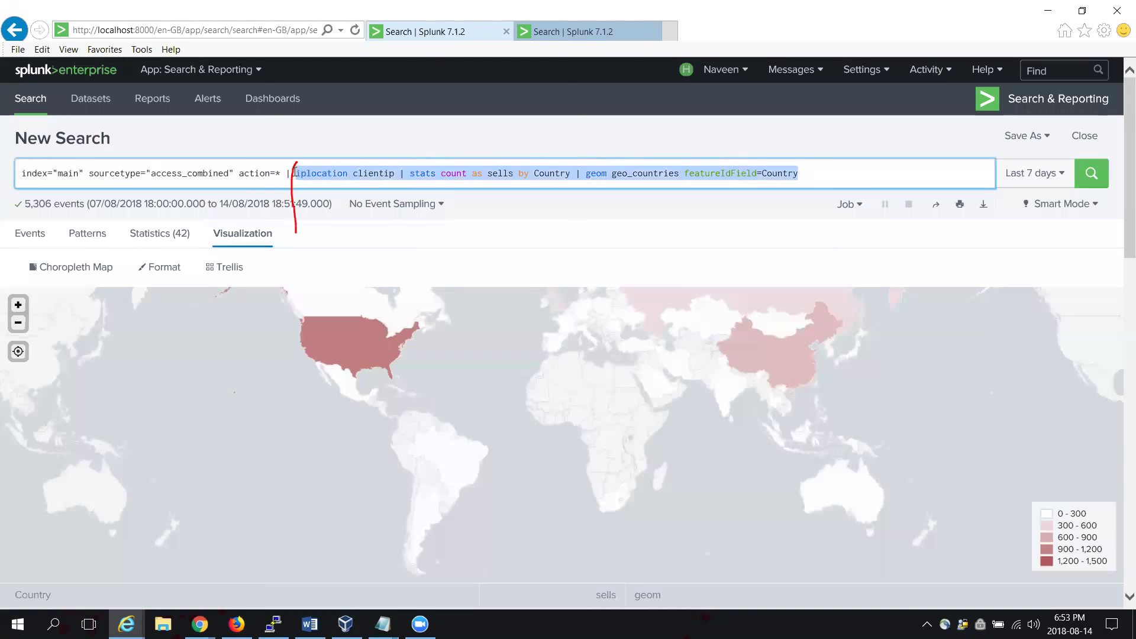
{"action": "key", "text": "BackSpace"}
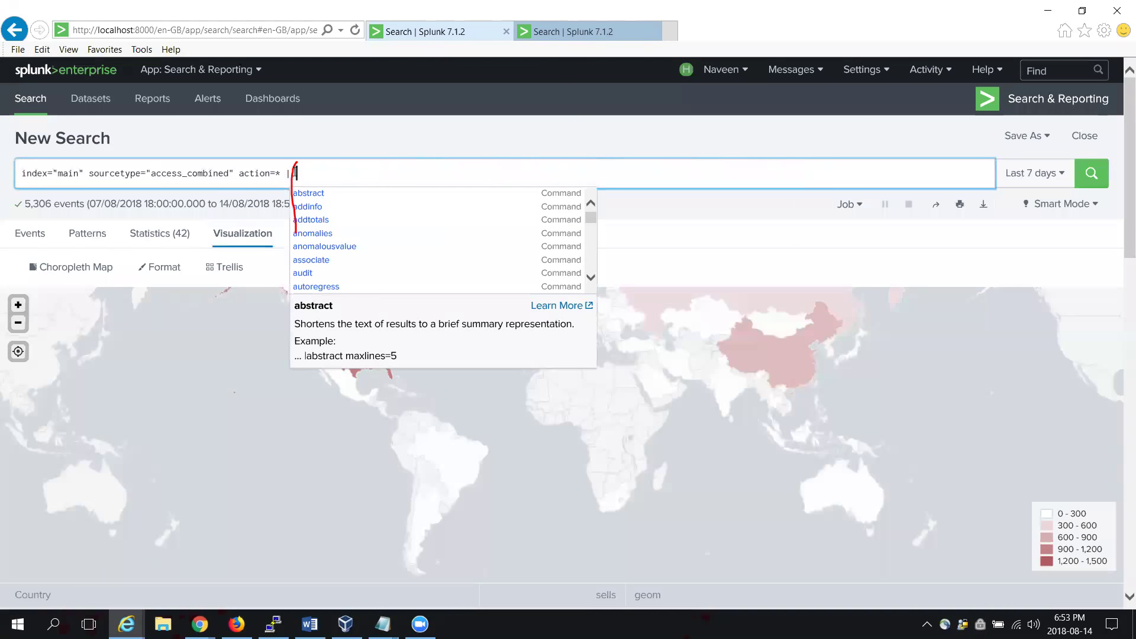
Step: Run 'stats count by productId' and view the 18-row productId and count table in Statistics
{"action": "key", "text": "Down"}
{"action": "key", "text": "Down"}
{"action": "type", "text": "stats"}
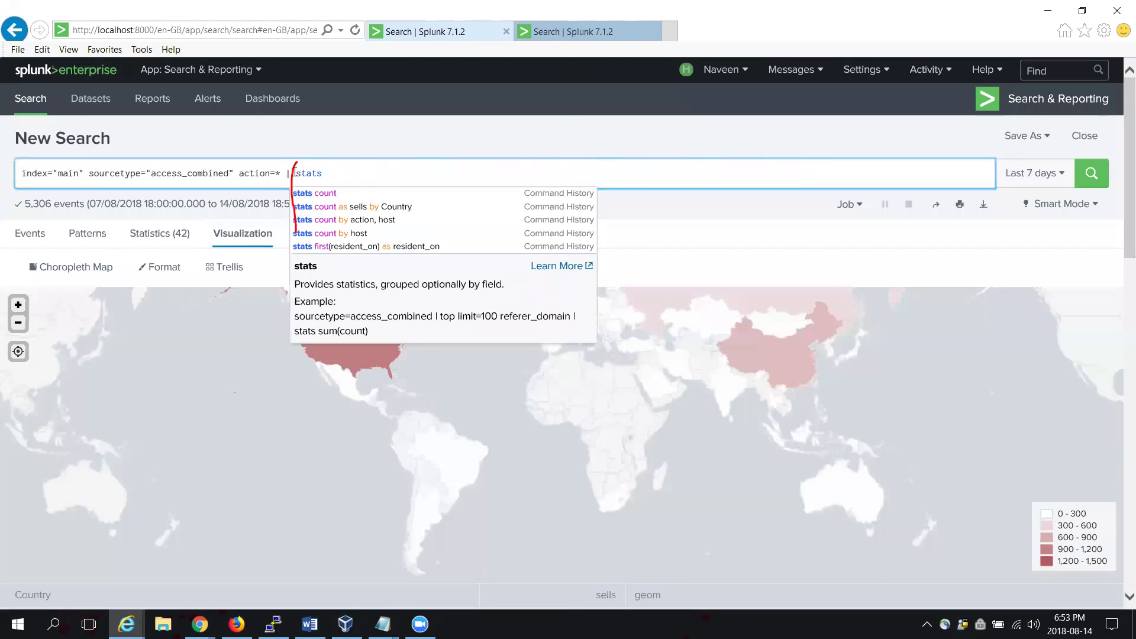
{"action": "key", "text": "Down"}
{"action": "key", "text": "Return"}
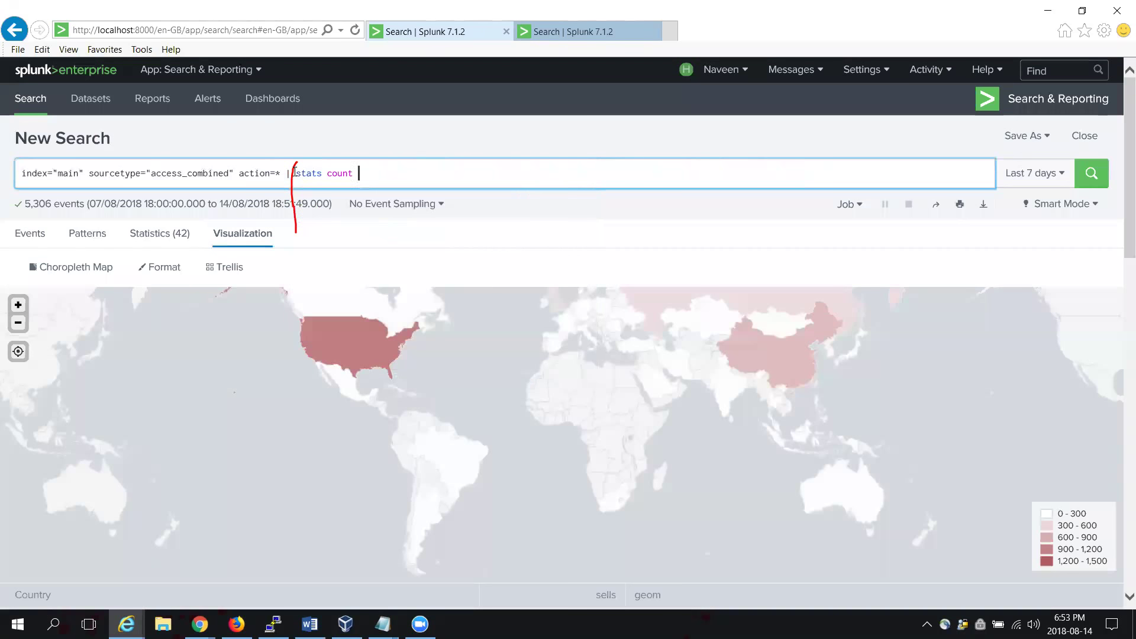
{"action": "type", "text": "by "}
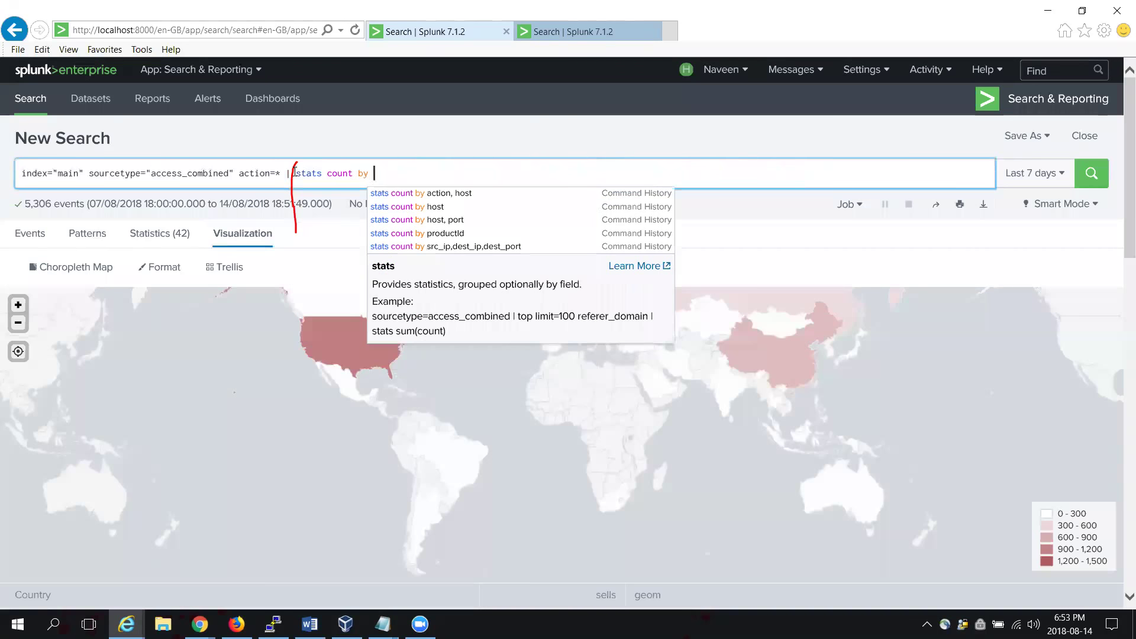
{"action": "type", "text": "productId"}
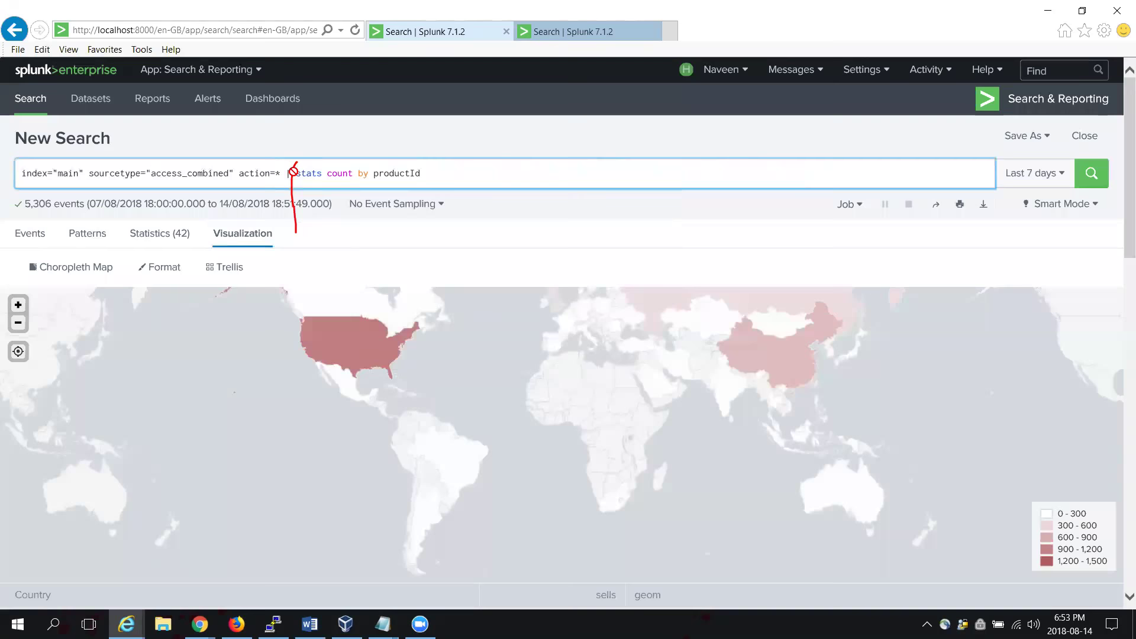
{"action": "key", "text": "Return"}
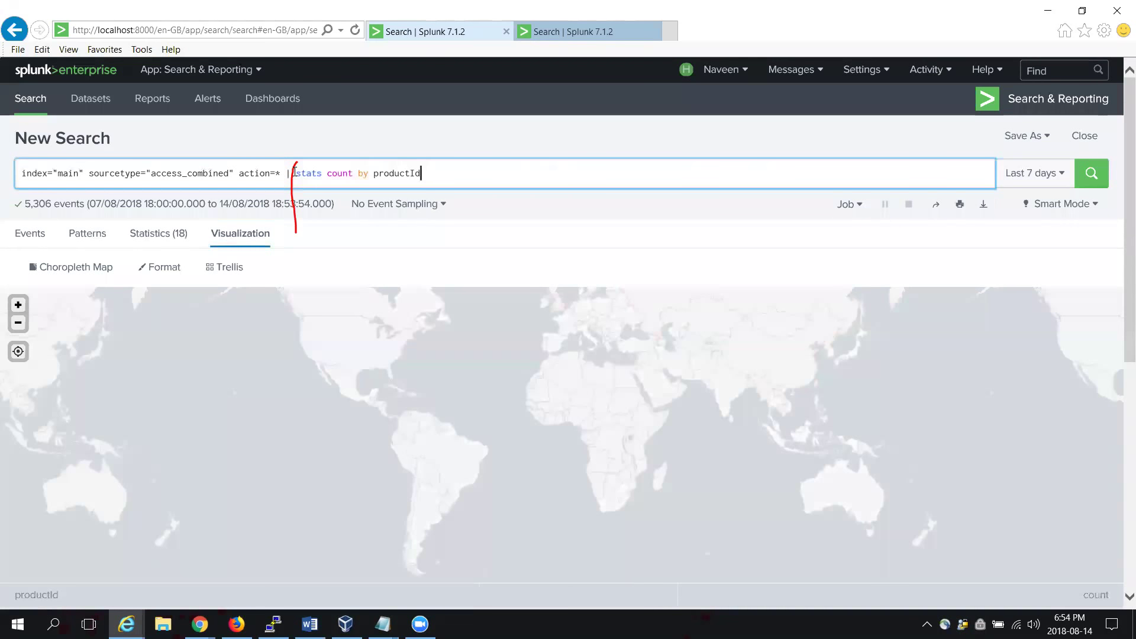
{"action": "left_click_drag", "start_coordinate": [180, 314], "coordinate": [146, 429]}
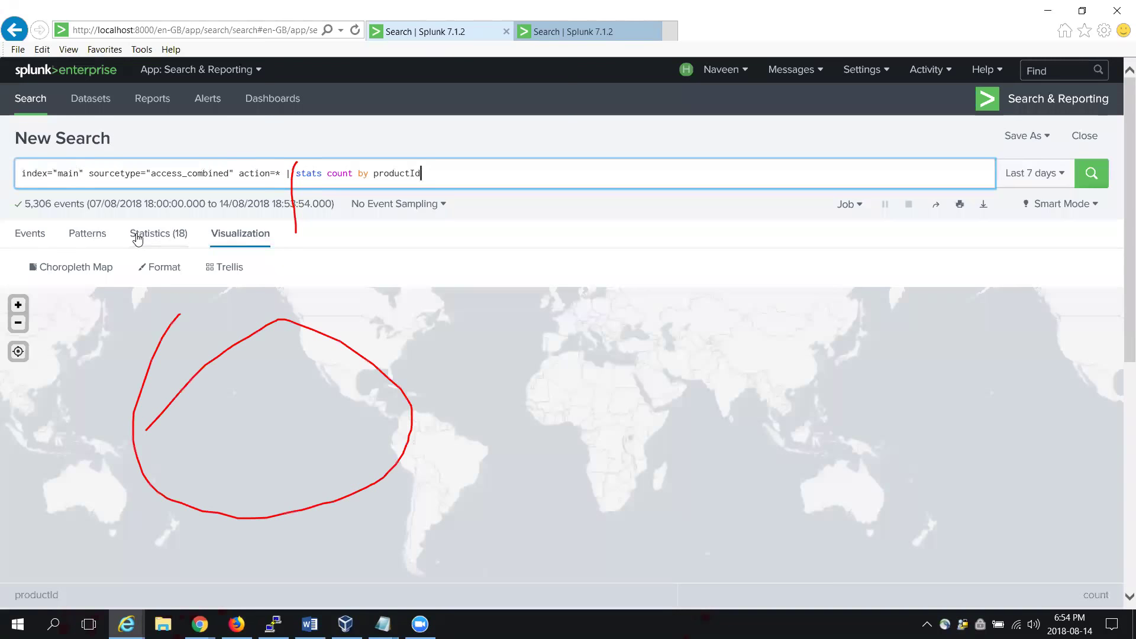
{"action": "left_click", "coordinate": [137, 235]}
{"action": "key", "text": "Escape"}
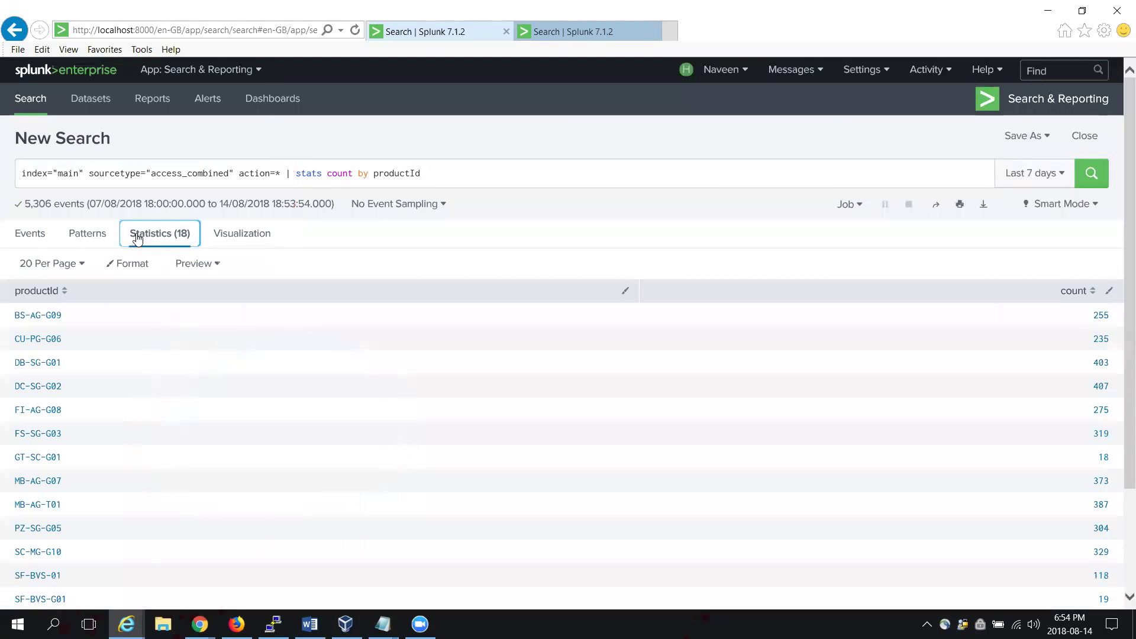
{"action": "left_click_drag", "start_coordinate": [1120, 265], "coordinate": [1120, 438]}
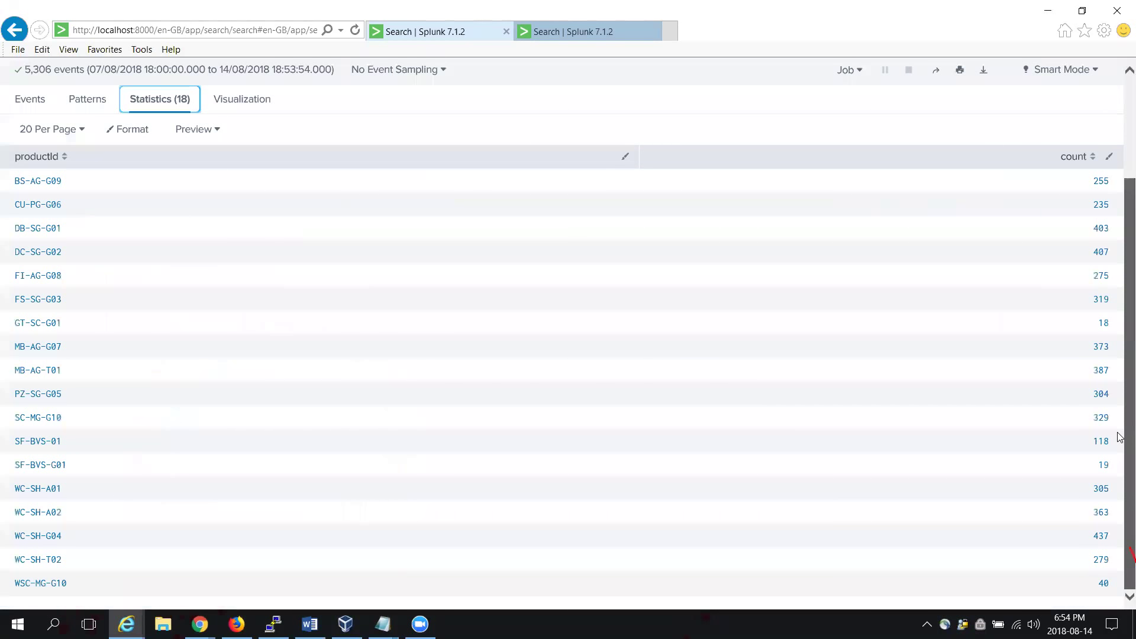
{"action": "scroll", "coordinate": [1121, 418], "scroll_direction": "up", "scroll_amount": 3}
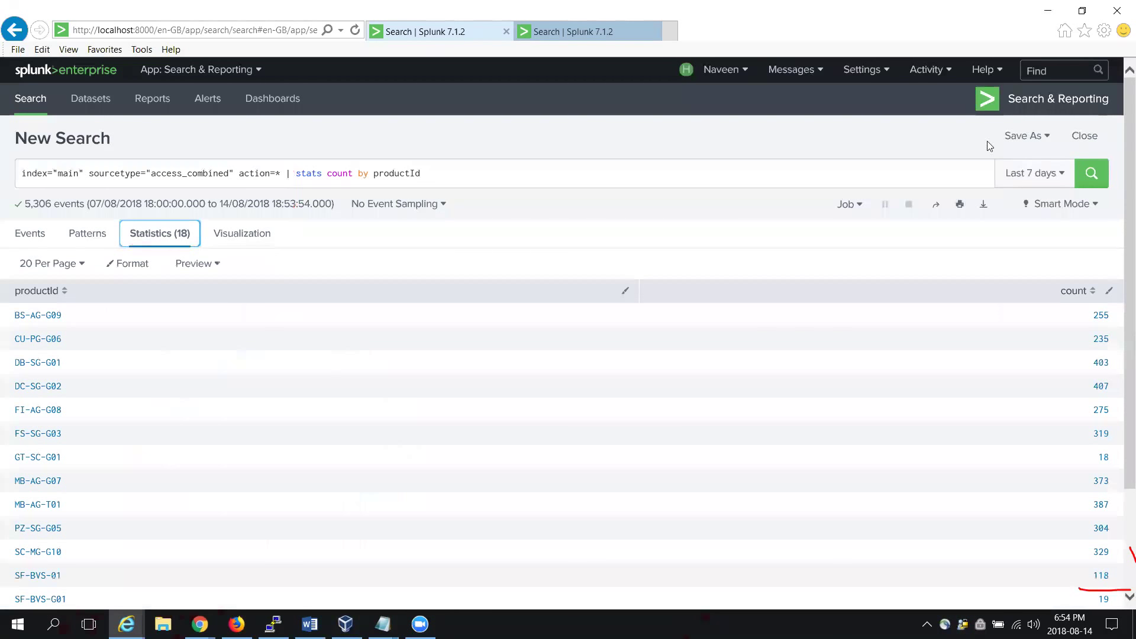
{"action": "left_click", "coordinate": [697, 175]}
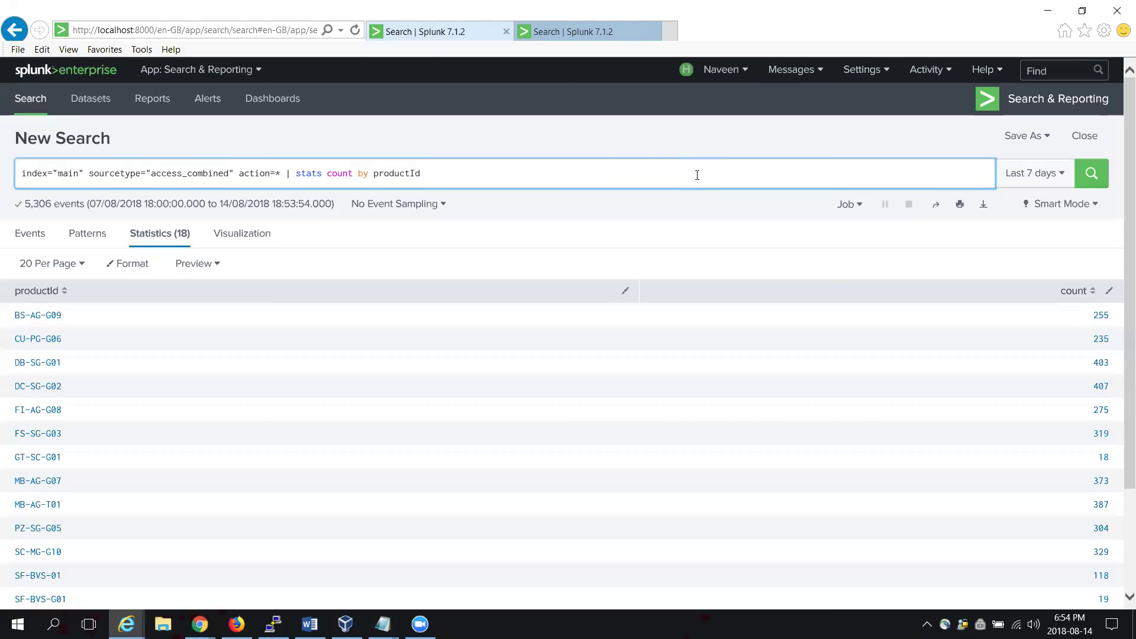
Step: Append the '| addcoltotals' command to the productId count query
{"action": "type", "text": "col"}
{"action": "type", "text": "="}
{"action": "key", "text": "BackSpace"}
{"action": "key", "text": "BackSpace"}
{"action": "key", "text": "BackSpace"}
{"action": "key", "text": "BackSpace"}
{"action": "key", "text": "BackSpace"}
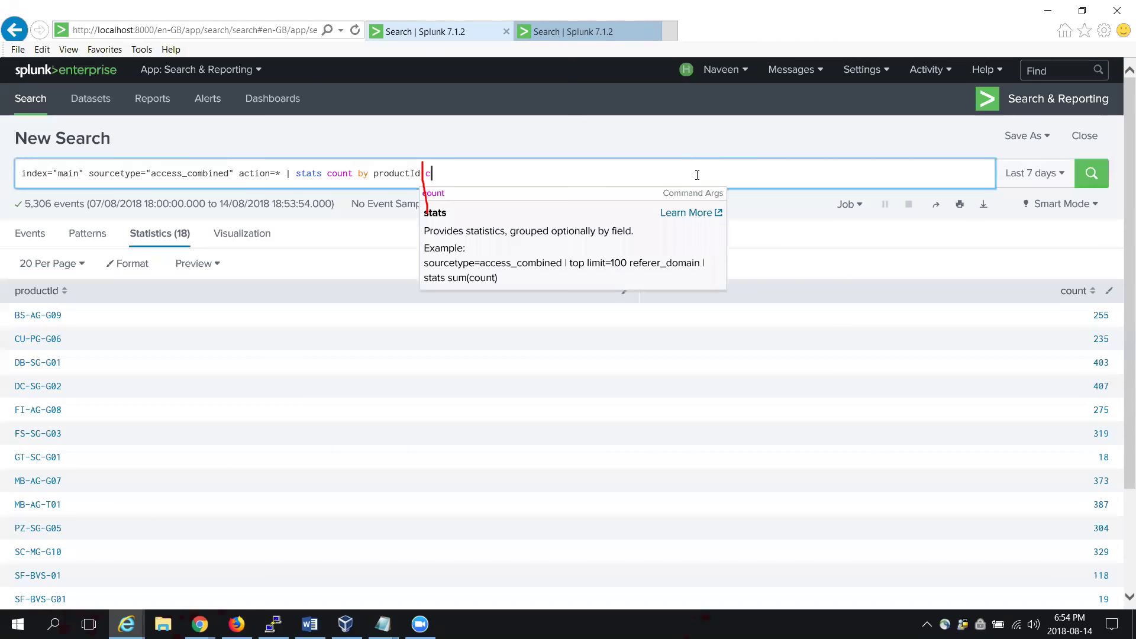
{"action": "type", "text": "add"}
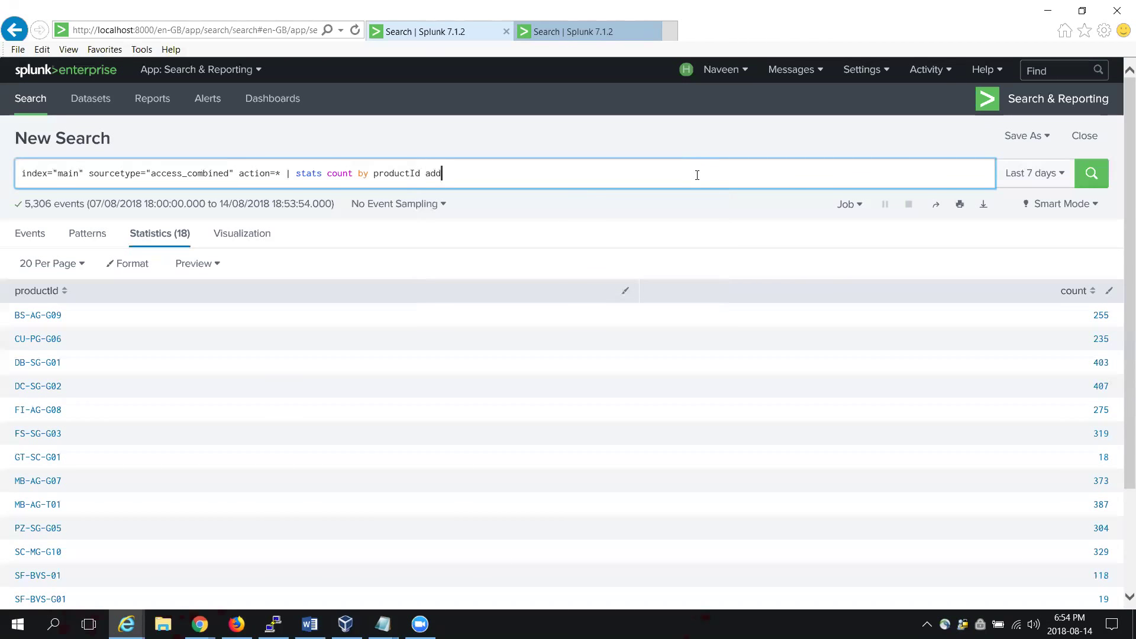
{"action": "key", "text": "BackSpace"}
{"action": "key", "text": "BackSpace"}
{"action": "key", "text": "BackSpace"}
{"action": "type", "text": "| "}
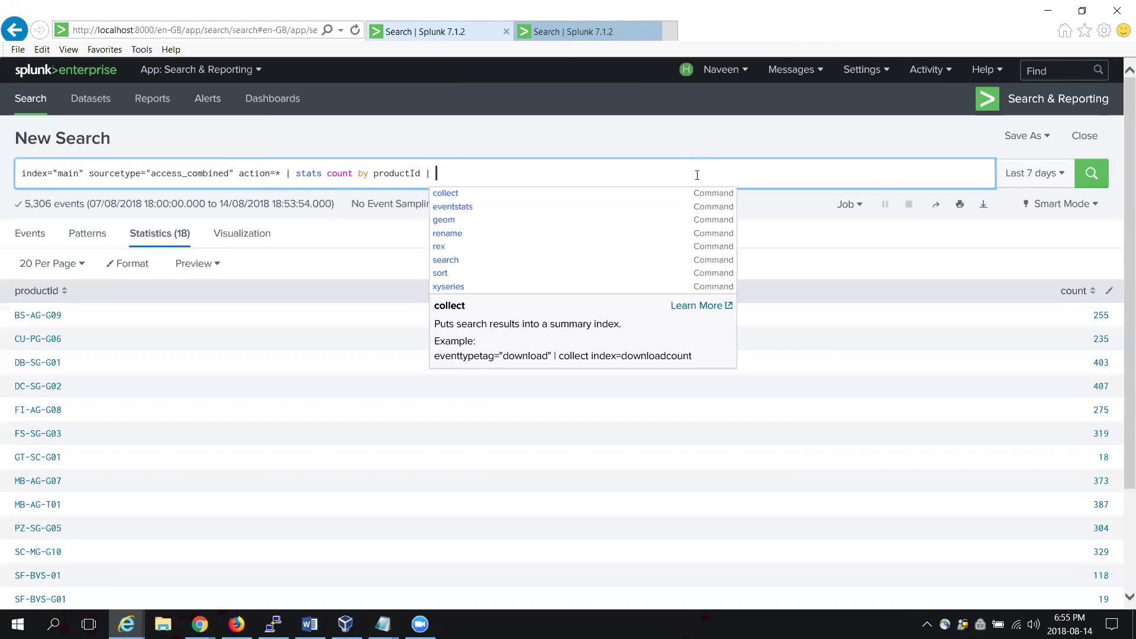
{"action": "type", "text": "add"}
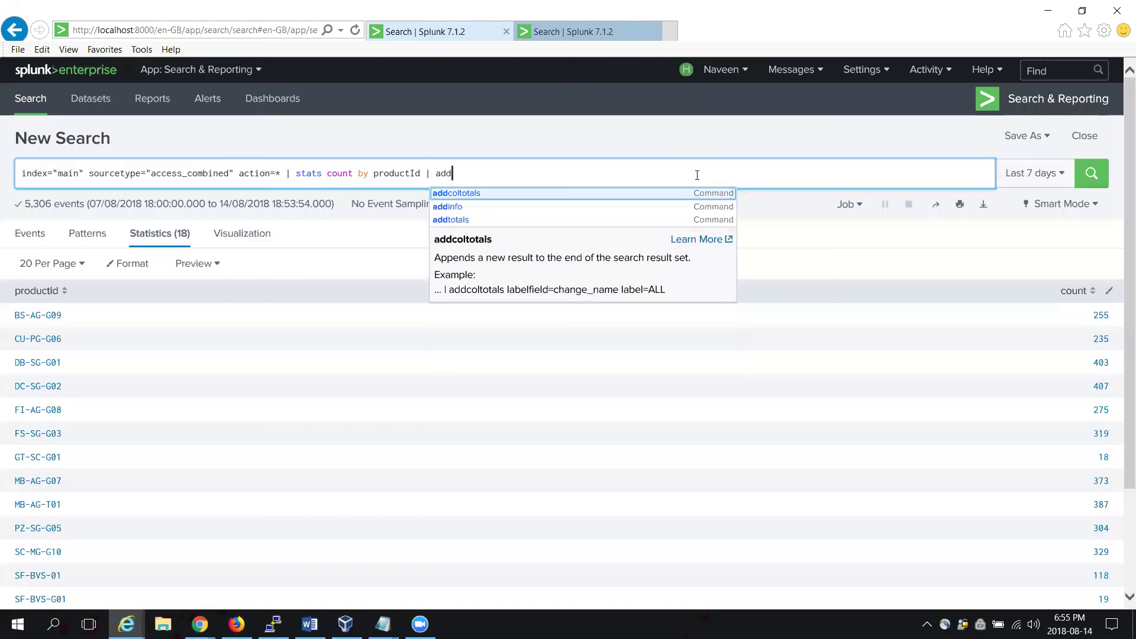
{"action": "key", "text": "Return"}
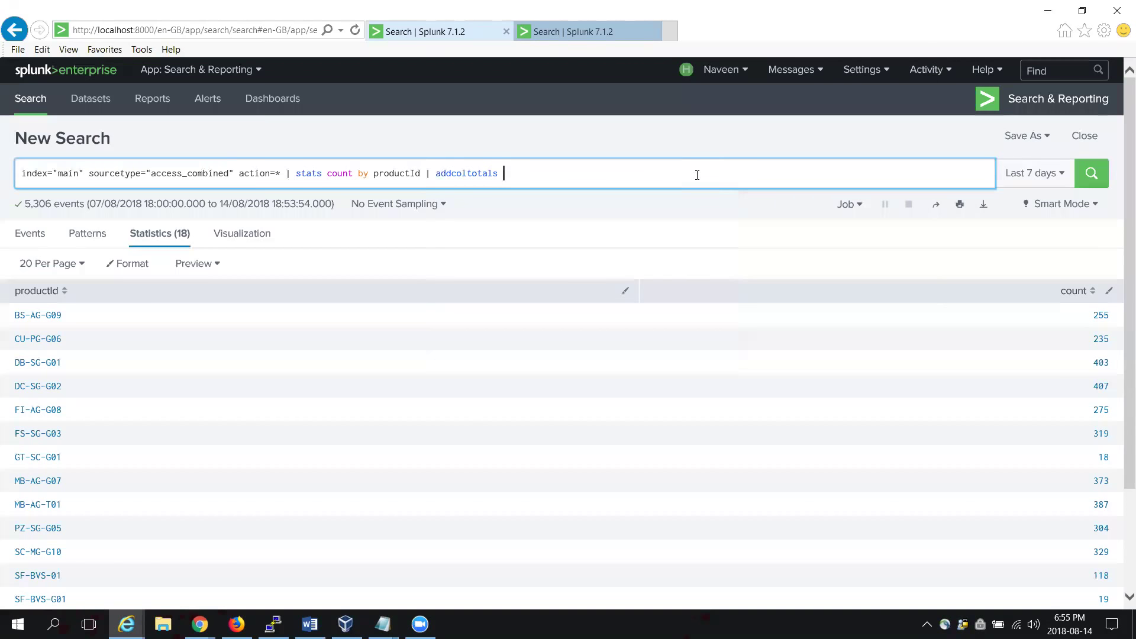
Step: Give addcoltotals the arguments col=t row=f and rerun, adding a 4866 totals row
{"action": "type", "text": "col=t row=fa"}
{"action": "key", "text": "BackSpace"}
{"action": "type", "text": "la"}
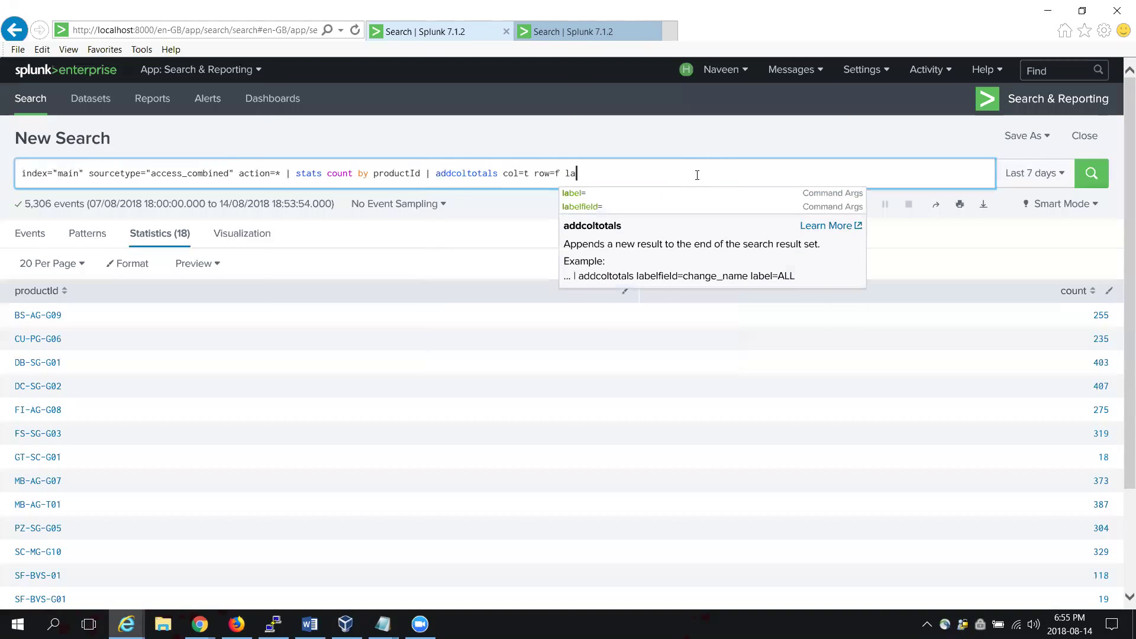
{"action": "key", "text": "Down"}
{"action": "key", "text": "Down"}
{"action": "key", "text": "BackSpace"}
{"action": "key", "text": "BackSpace"}
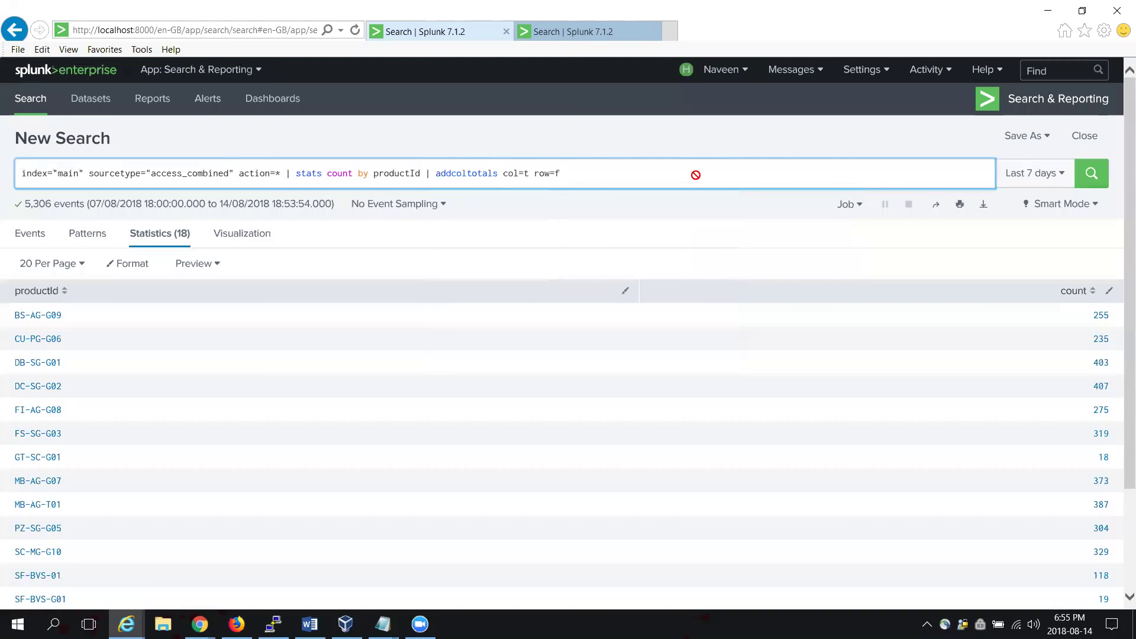
{"action": "key", "text": "Return"}
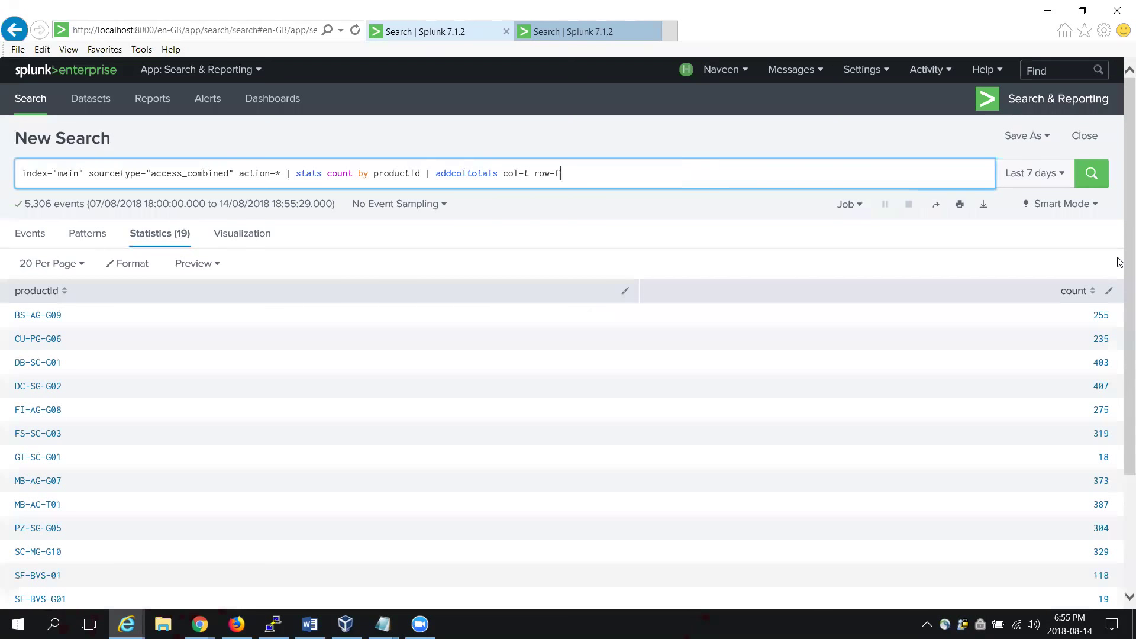
{"action": "scroll", "coordinate": [1120, 355], "scroll_direction": "down", "scroll_amount": 3}
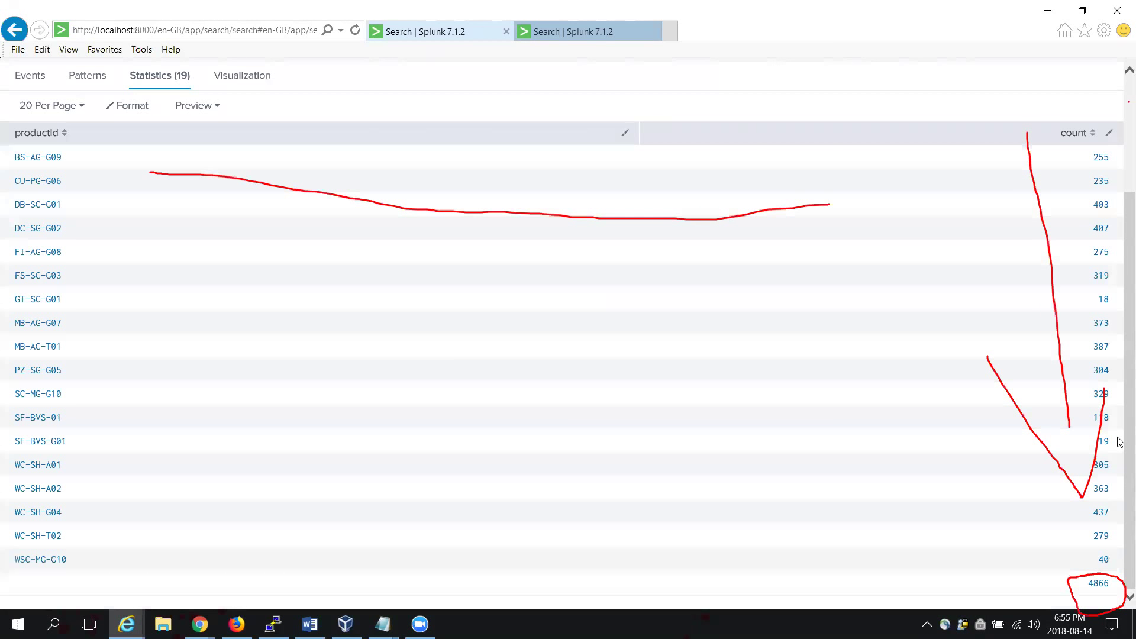
{"action": "left_click_drag", "start_coordinate": [1120, 442], "coordinate": [1121, 329]}
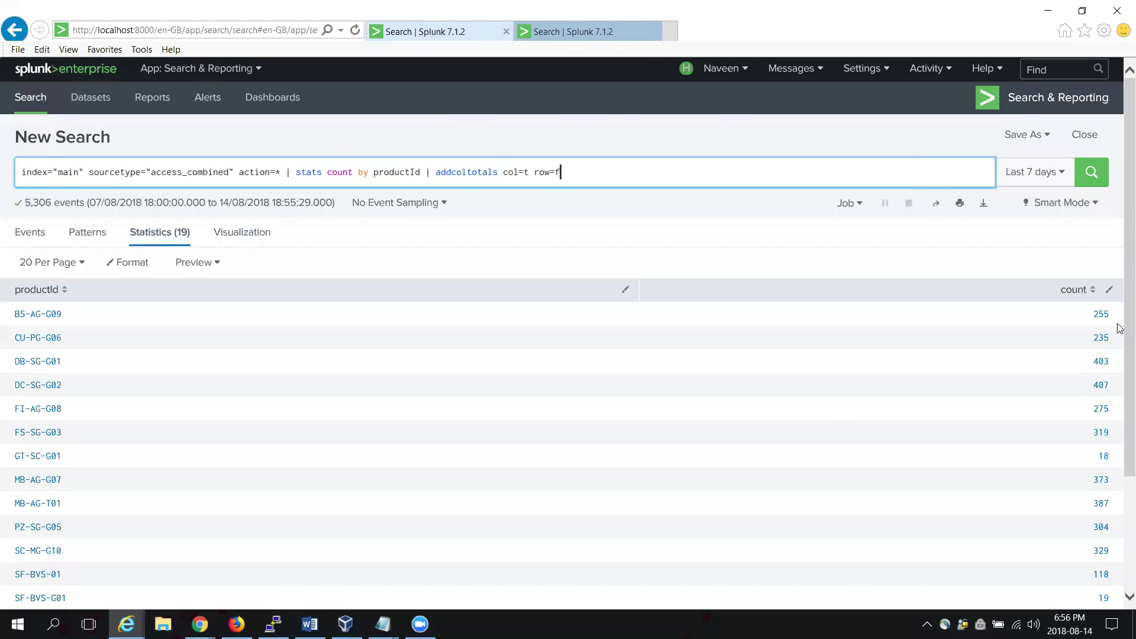
{"action": "left_click_drag", "start_coordinate": [1121, 329], "coordinate": [1121, 479]}
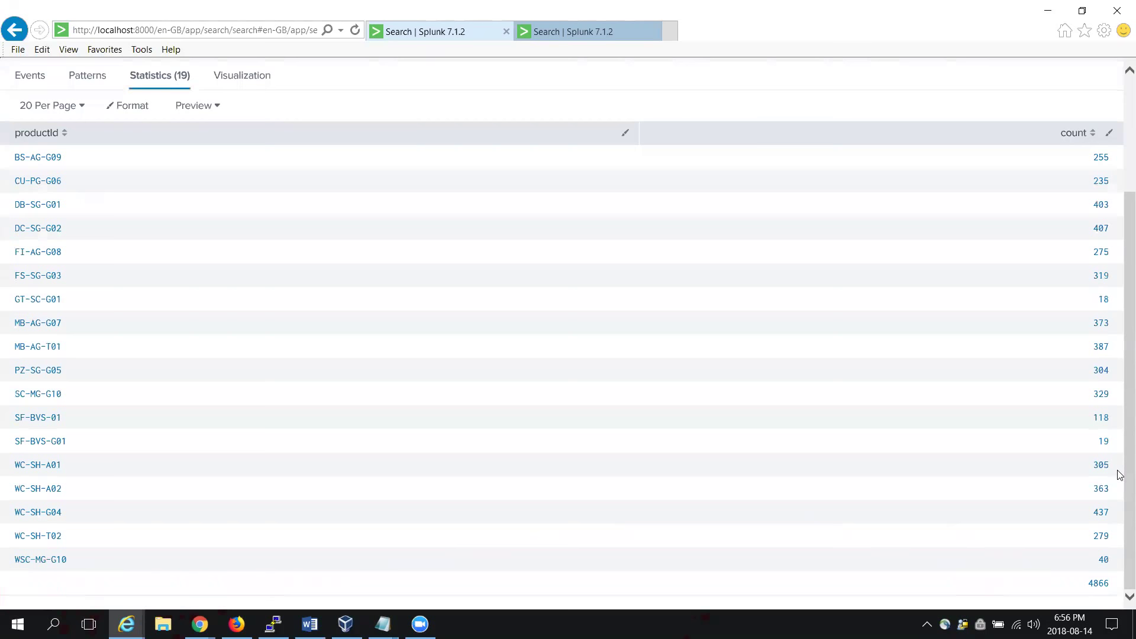
{"action": "scroll", "coordinate": [1119, 444], "scroll_direction": "up", "scroll_amount": 3}
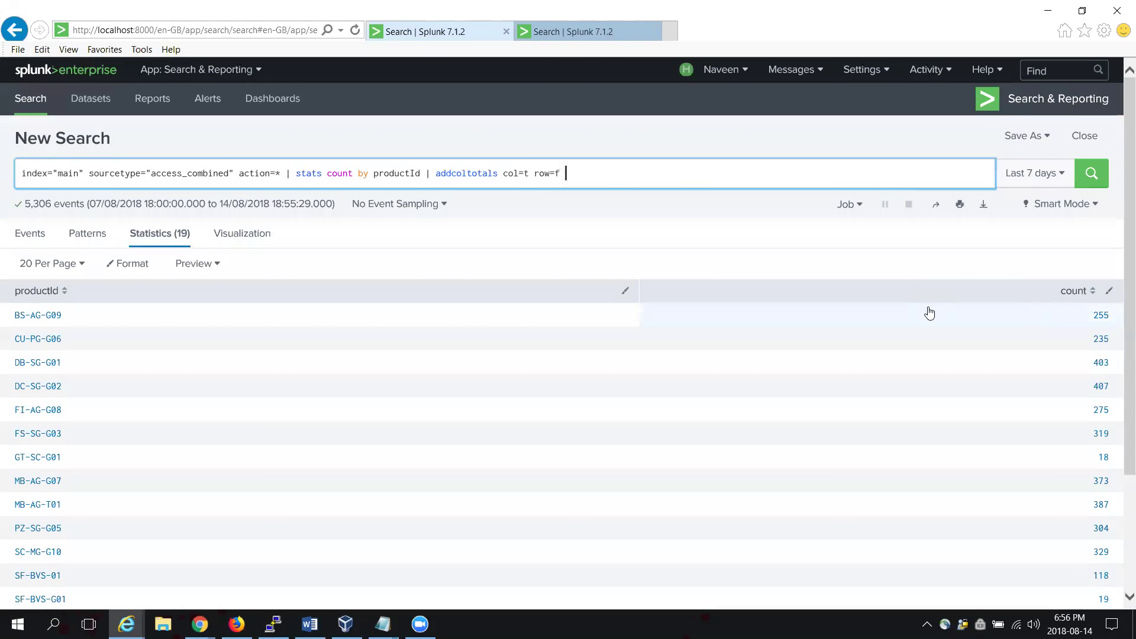
Step: Add labelfield=productId to addcoltotals and rerun the search
{"action": "type", "text": "l"}
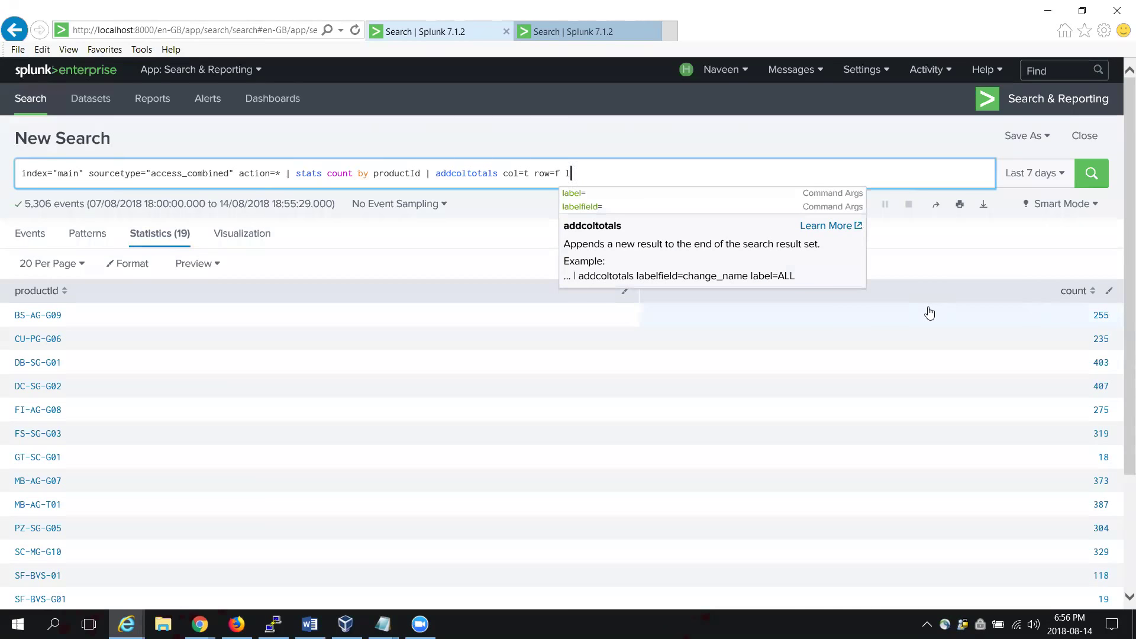
{"action": "key", "text": "Down"}
{"action": "key", "text": "Down"}
{"action": "key", "text": "Return"}
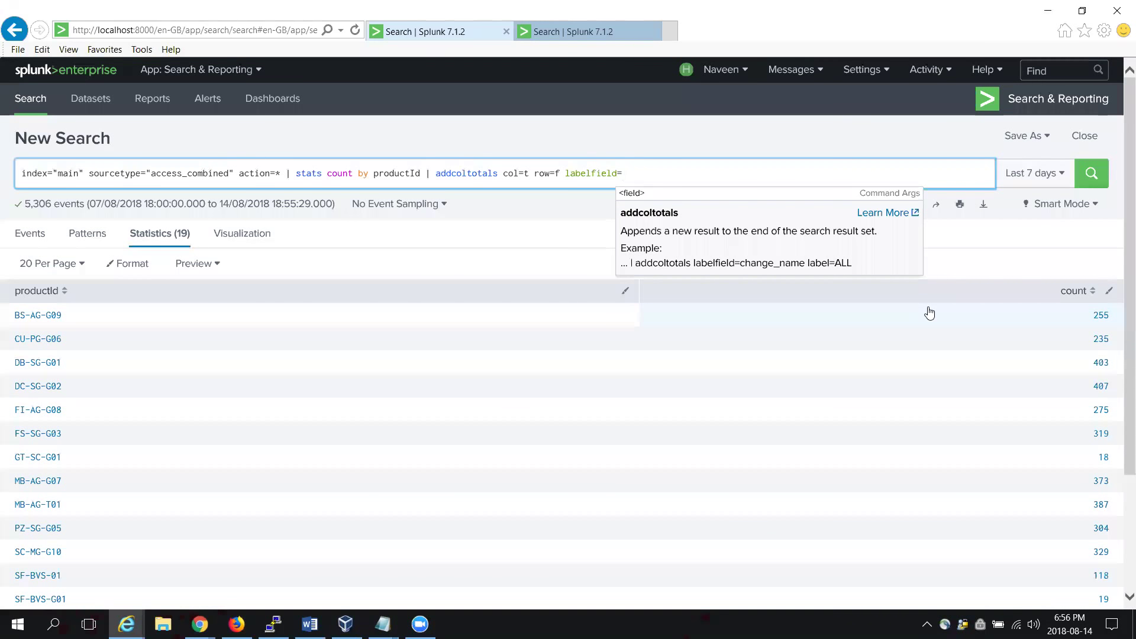
{"action": "type", "text": "productI"}
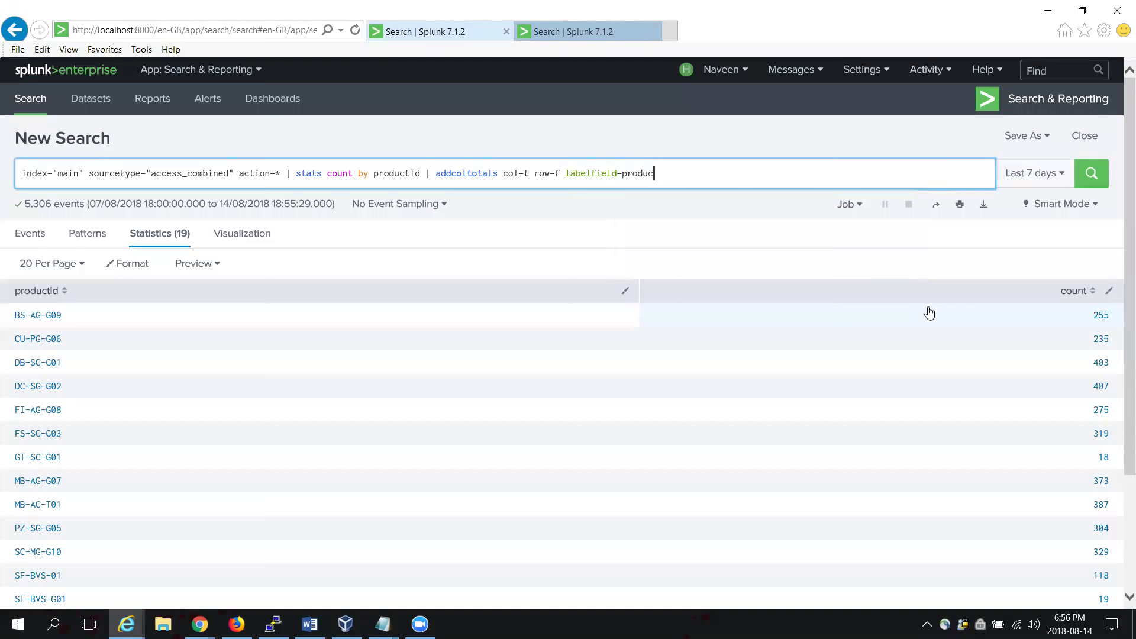
{"action": "type", "text": "d"}
{"action": "key", "text": "Return"}
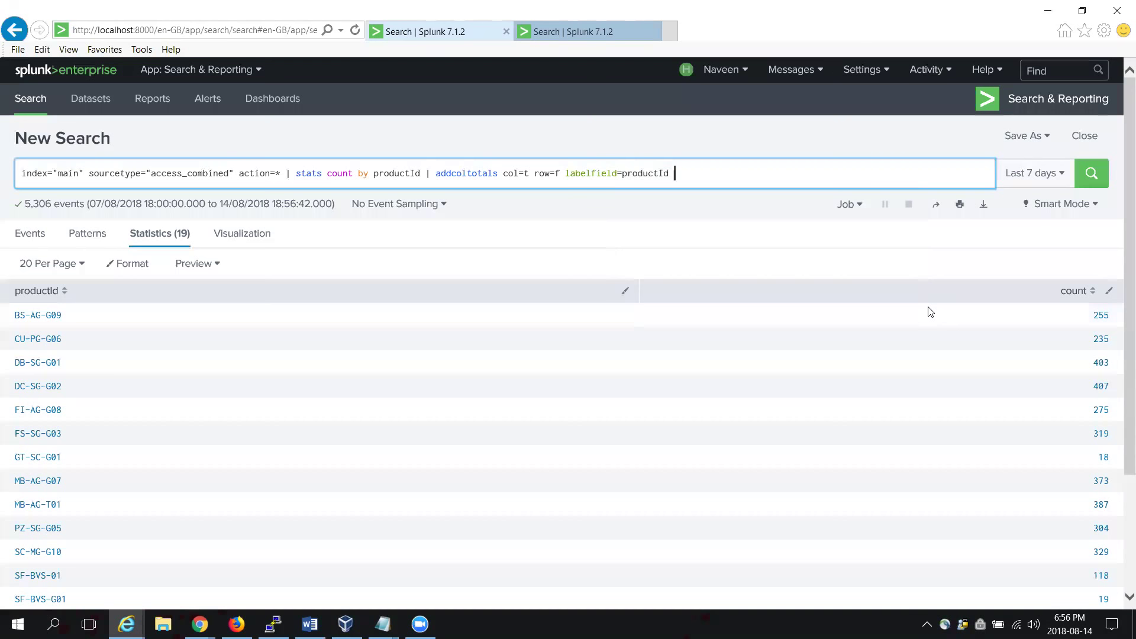
Step: Add label=total and rerun so the totals row reads 'total' in productId
{"action": "type", "text": "la"}
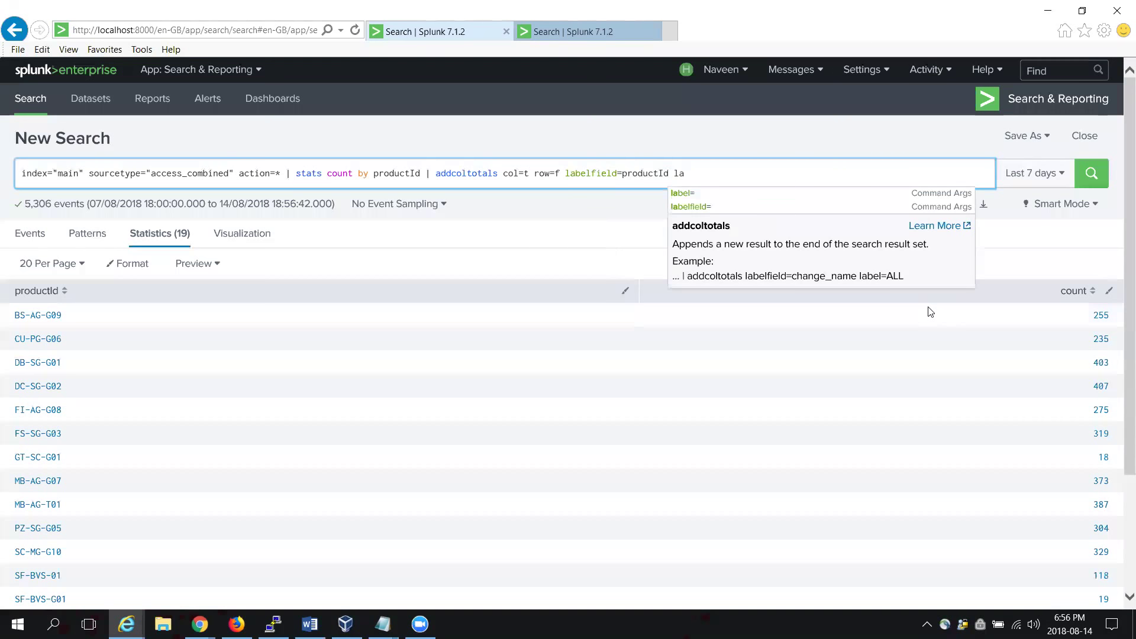
{"action": "key", "text": "Return"}
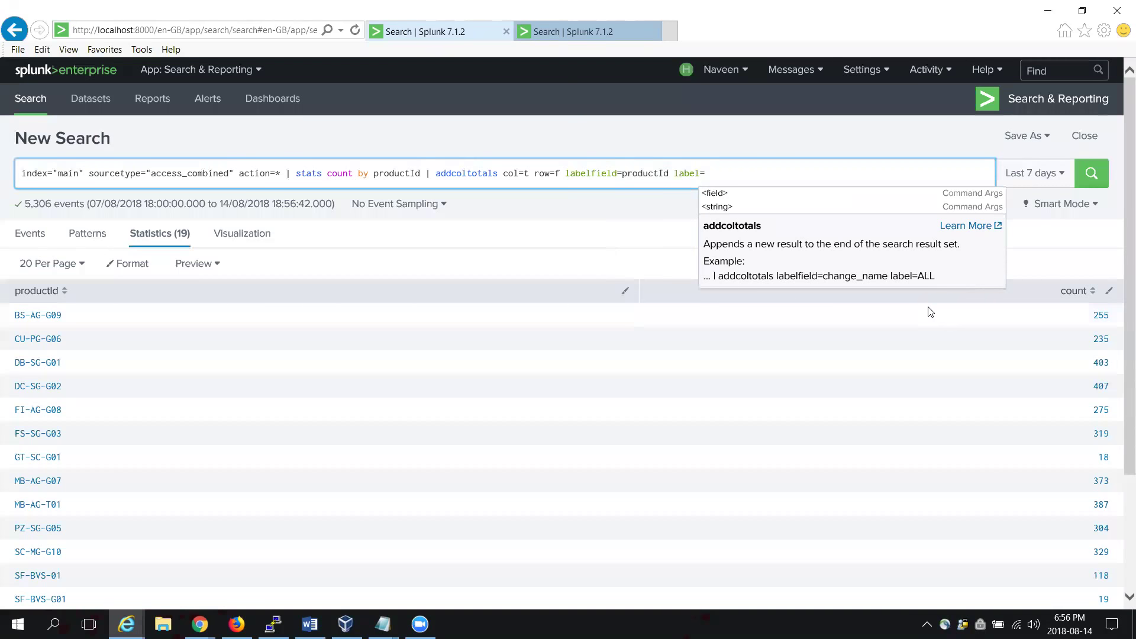
{"action": "type", "text": "to"}
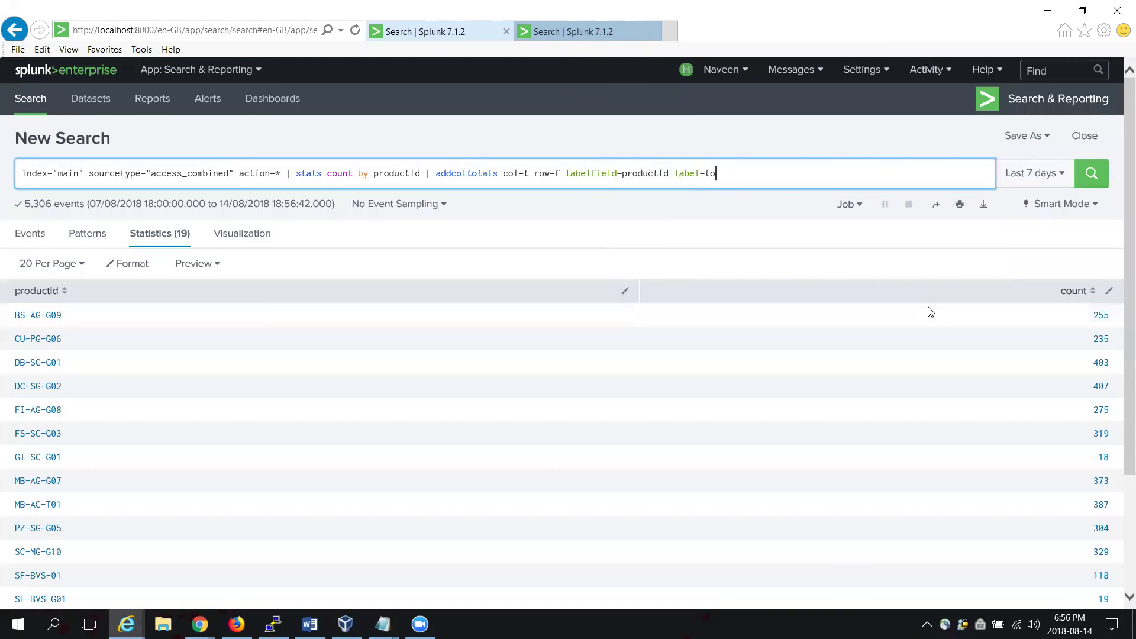
{"action": "type", "text": "tal"}
{"action": "key", "text": "Return"}
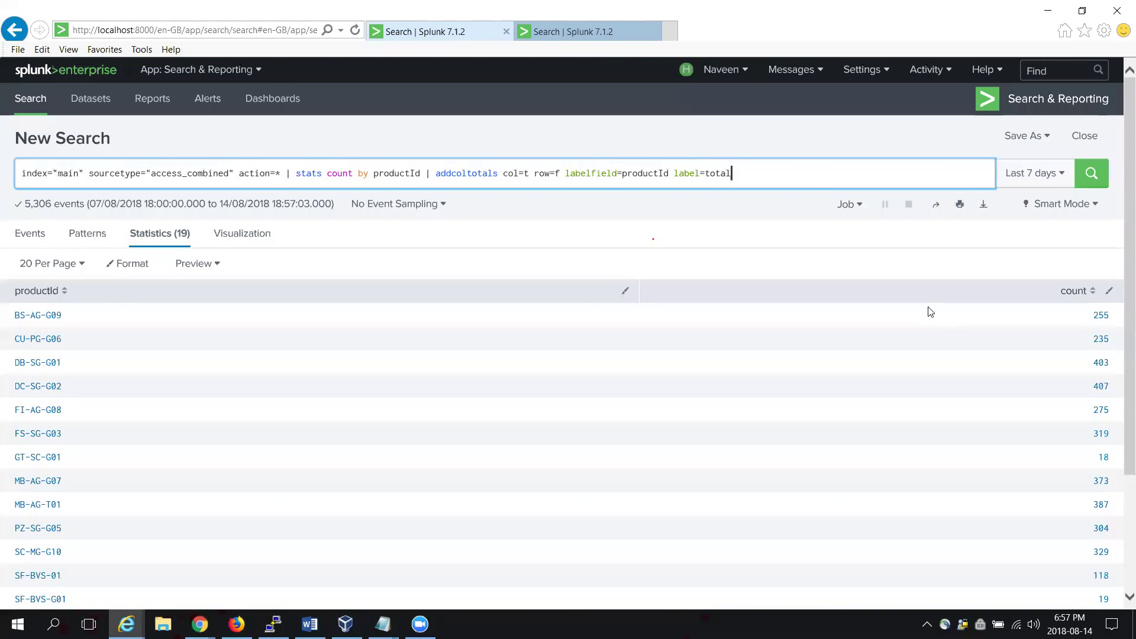
{"action": "left_click_drag", "start_coordinate": [1125, 300], "coordinate": [1119, 472]}
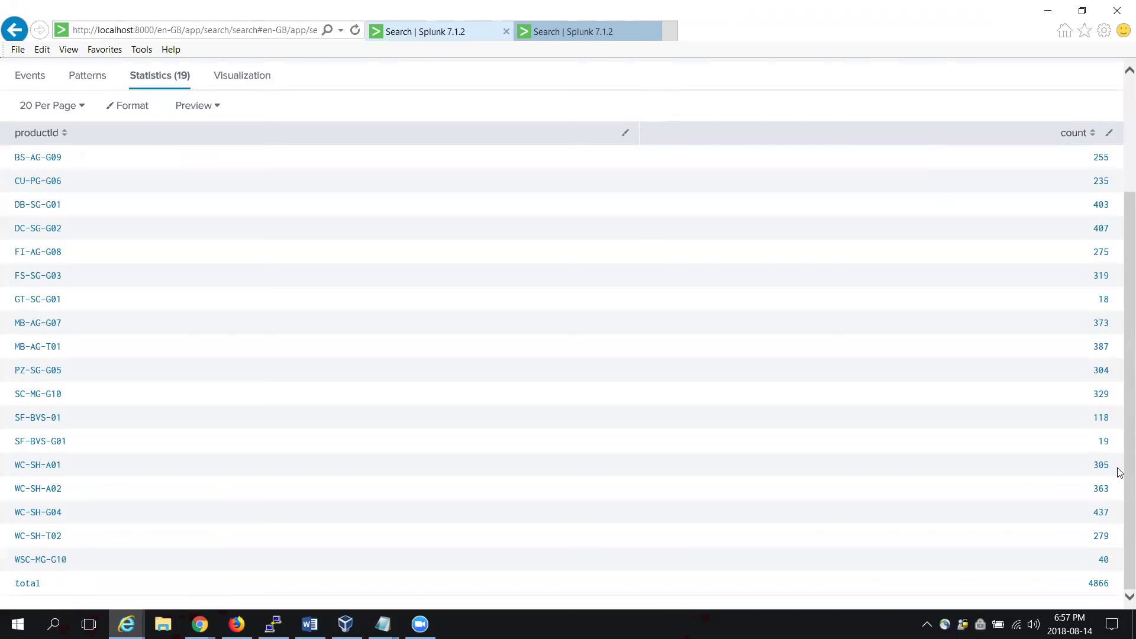
Step: Delete the stats count and addcoltotals commands, leaving the query ending at 'action=* |'
{"action": "scroll", "coordinate": [1121, 473], "scroll_direction": "up", "scroll_amount": 3}
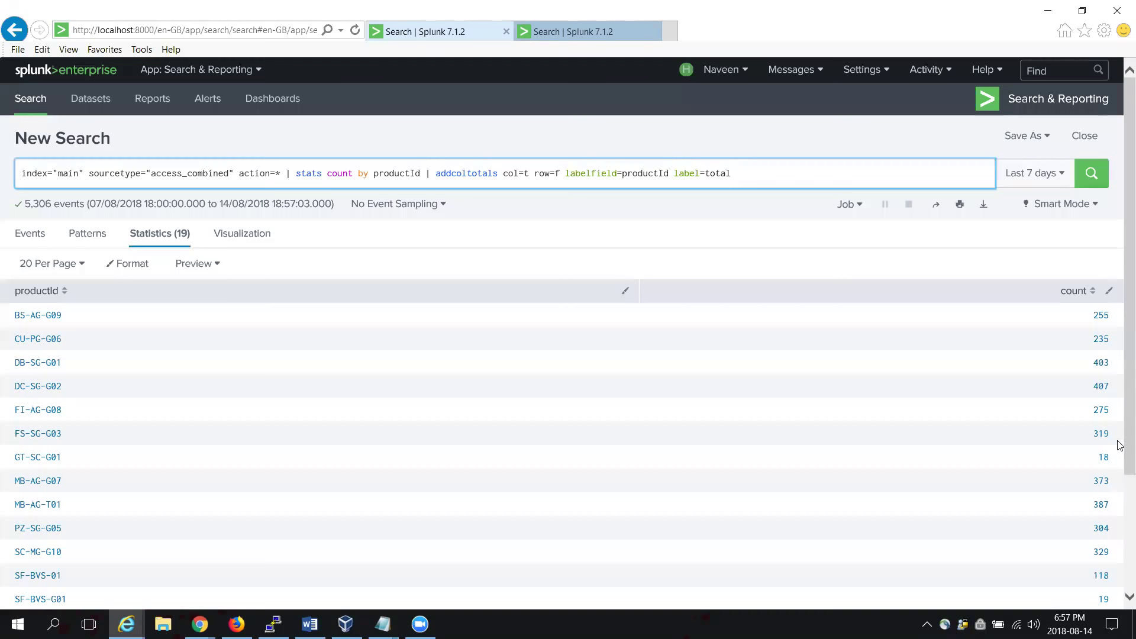
{"action": "left_click_drag", "start_coordinate": [734, 169], "coordinate": [296, 178]}
{"action": "key", "text": "BackSpace"}
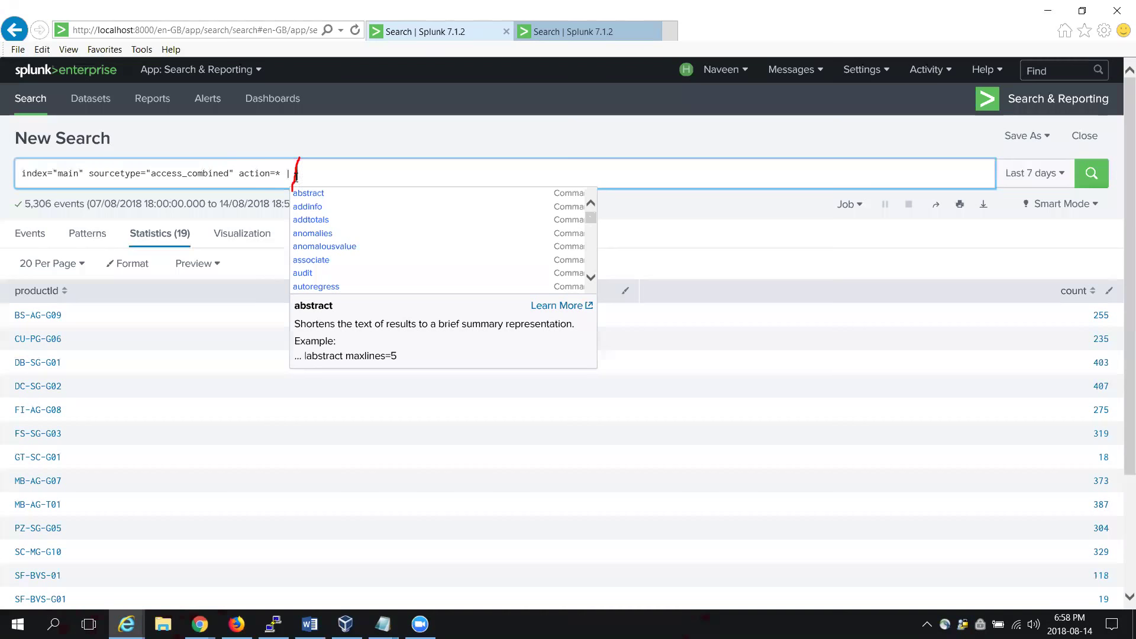
Step: Start the expression eval newstatus=if(status>299,"") in the search bar
{"action": "type", "text": "eval"}
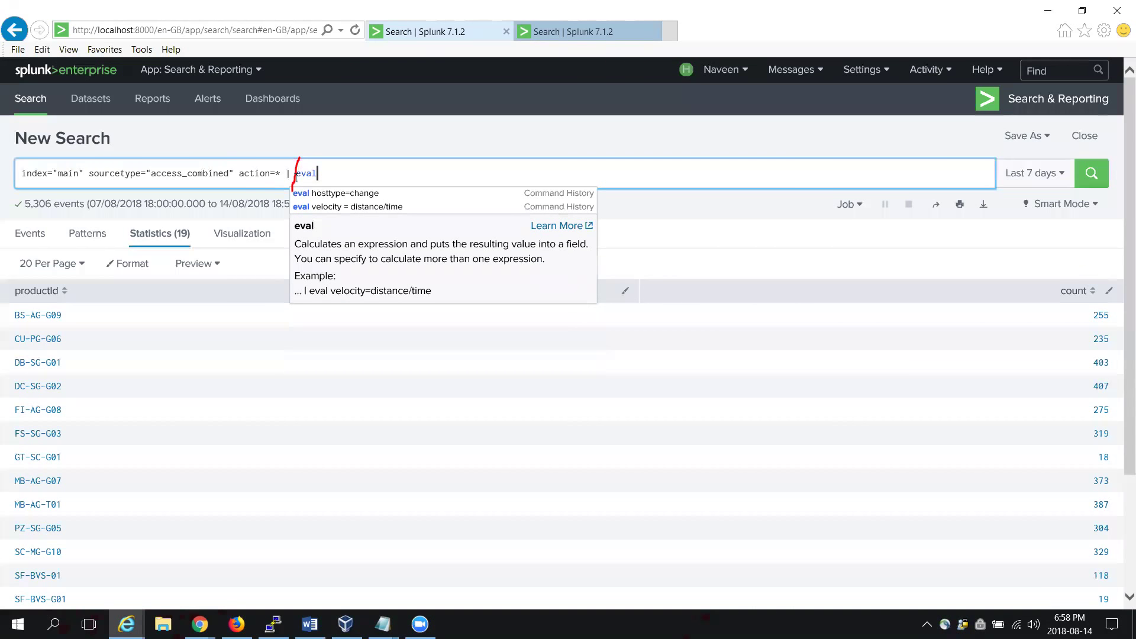
{"action": "type", "text": "="}
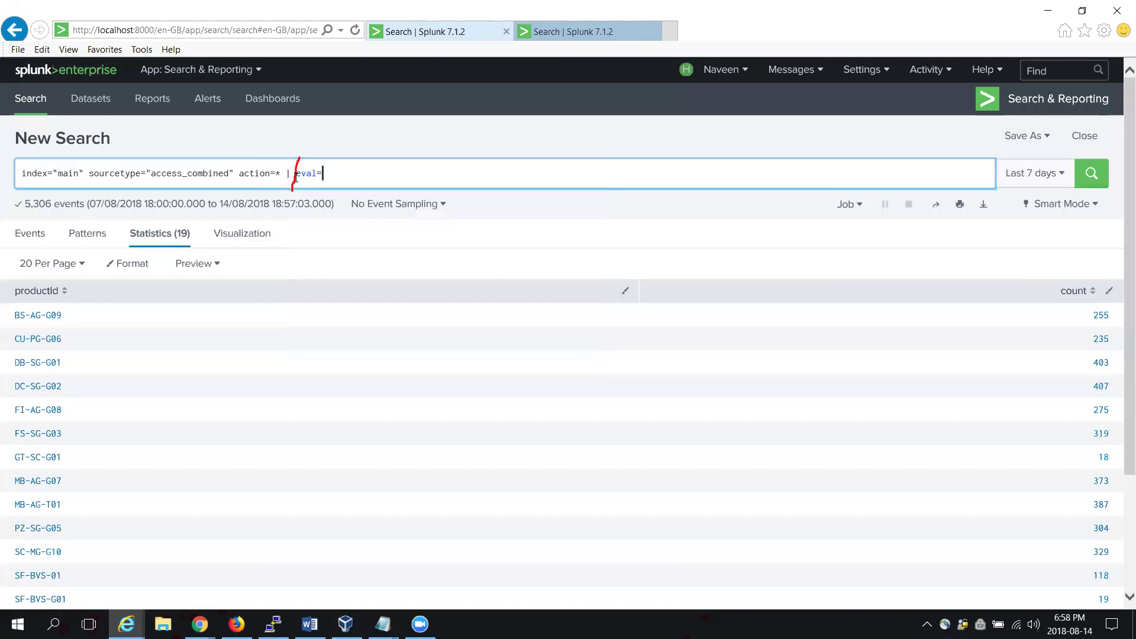
{"action": "type", "text": "newstat"}
{"action": "key", "text": "BackSpace"}
{"action": "key", "text": "BackSpace"}
{"action": "key", "text": "BackSpace"}
{"action": "key", "text": "BackSpace"}
{"action": "key", "text": "BackSpace"}
{"action": "key", "text": "BackSpace"}
{"action": "key", "text": "BackSpace"}
{"action": "key", "text": "BackSpace"}
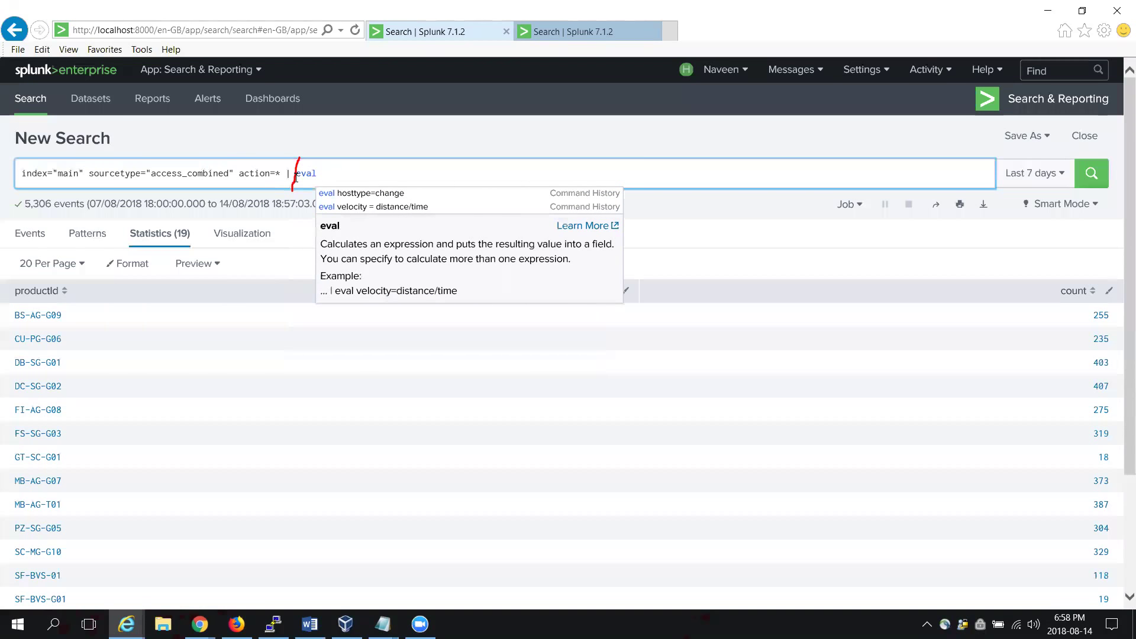
{"action": "type", "text": "newstatus"}
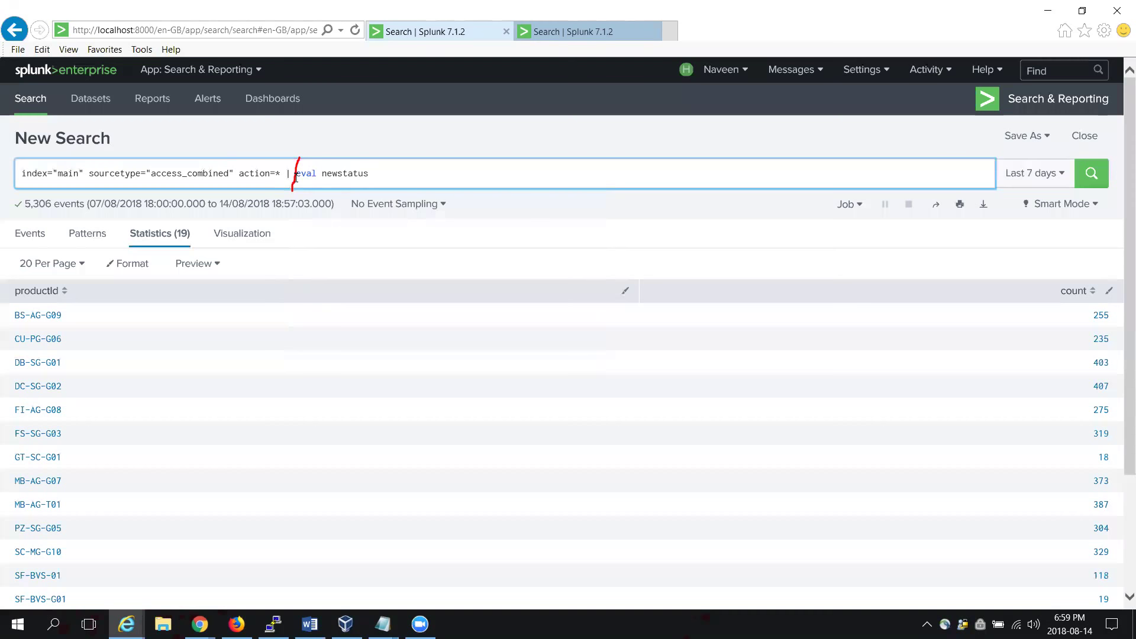
{"action": "type", "text": "=if"}
{"action": "key", "text": "BackSpace"}
{"action": "type", "text": "("}
{"action": "type", "text": ")"}
{"action": "key", "text": "Left"}
{"action": "type", "text": "staus"}
{"action": "key", "text": "BackSpace"}
{"action": "key", "text": "BackSpace"}
{"action": "type", "text": "tus>299,\"\""}
Step: Fill in "good" and "needs improvement", add '| table status newstatus', and run the search
{"action": "key", "text": "Left"}
{"action": "type", "text": "good"}
{"action": "key", "text": "Right"}
{"action": "key", "text": "Left"}
{"action": "type", "text": ",\"needs imp"}
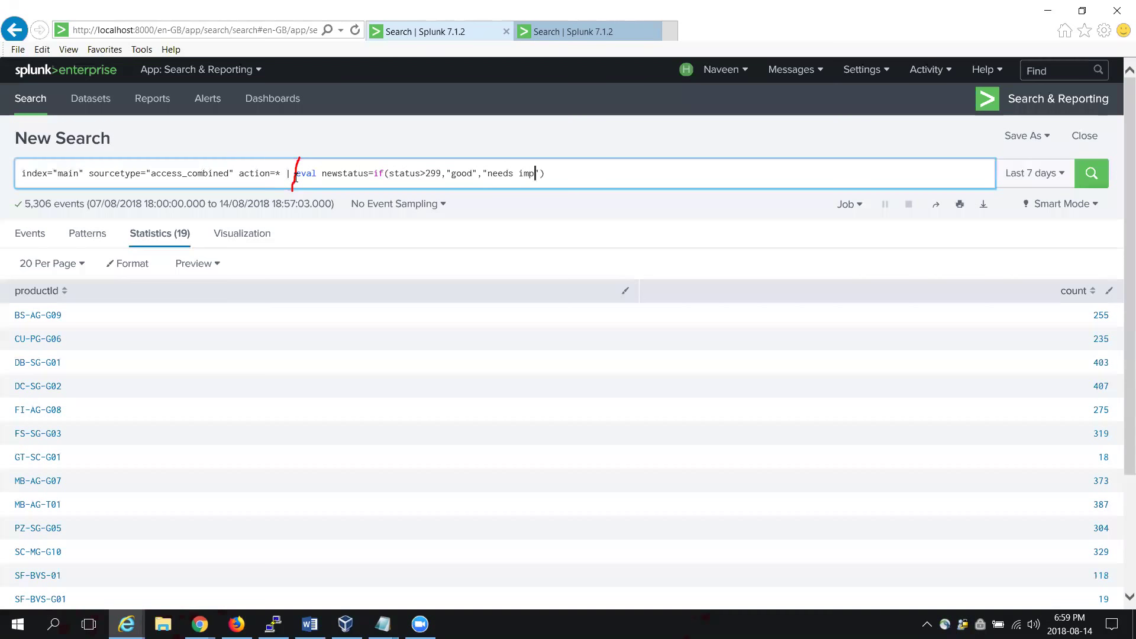
{"action": "type", "text": "rovement"}
{"action": "key", "text": "Right"}
{"action": "type", "text": ") | table"}
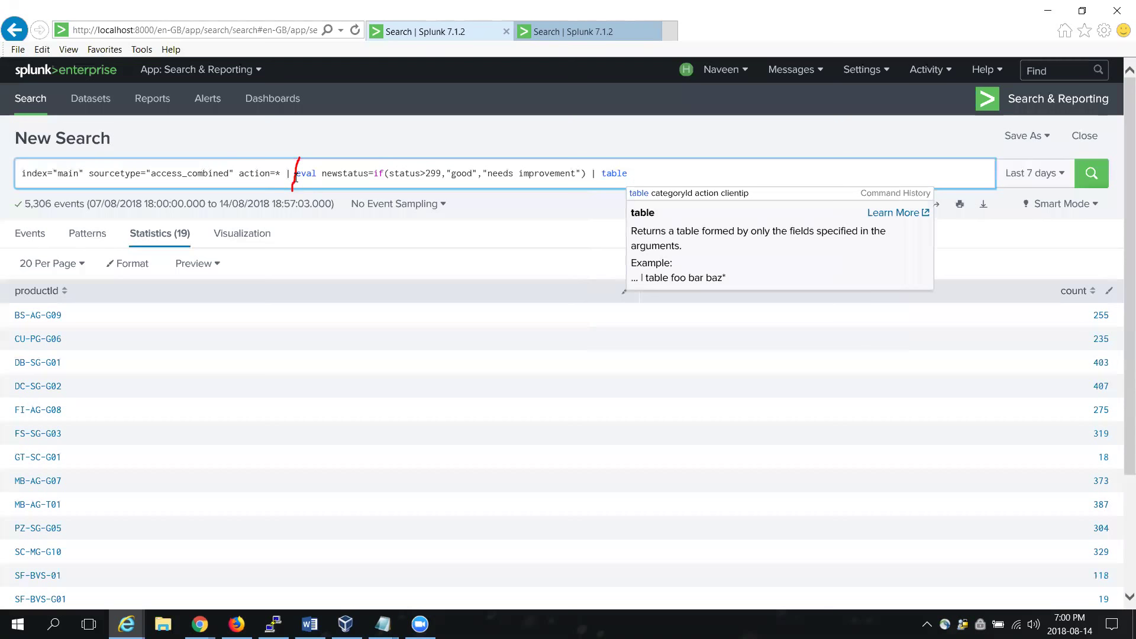
{"action": "type", "text": " newstatus"}
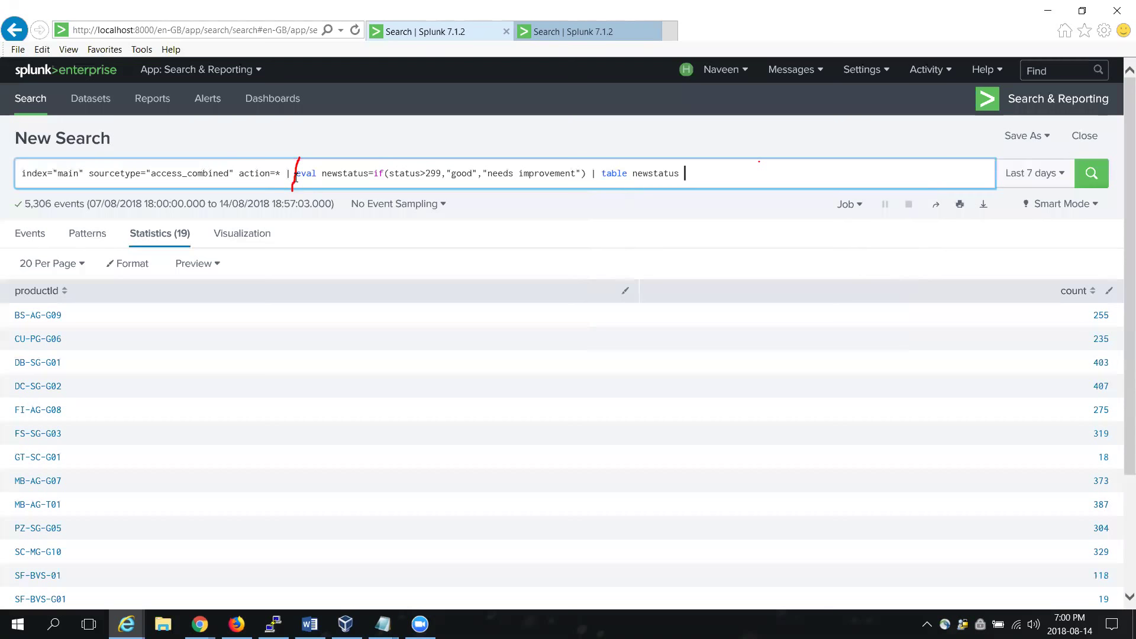
{"action": "key", "text": "BackSpace"}
{"action": "key", "text": "Left"}
{"action": "key", "text": "Left"}
{"action": "key", "text": "Left"}
{"action": "key", "text": "Left"}
{"action": "key", "text": "Left"}
{"action": "key", "text": "Left"}
{"action": "key", "text": "Left"}
{"action": "key", "text": "Left"}
{"action": "key", "text": "Left"}
{"action": "type", "text": "status"}
{"action": "key", "text": "Return"}
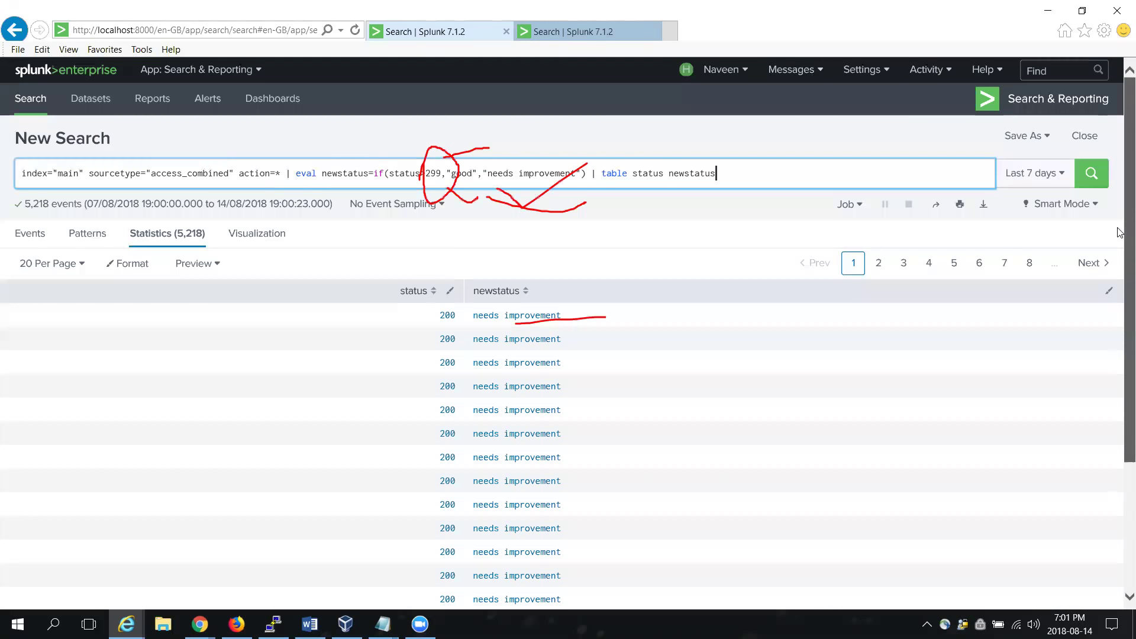
Step: Scroll the results to confirm status 200 rows show newstatus 'needs improvement'
{"action": "mouse_move", "coordinate": [1120, 260]}
{"action": "left_mouse_down"}
{"action": "mouse_move", "coordinate": [1121, 399]}
{"action": "mouse_move", "coordinate": [1120, 258]}
{"action": "left_mouse_up"}
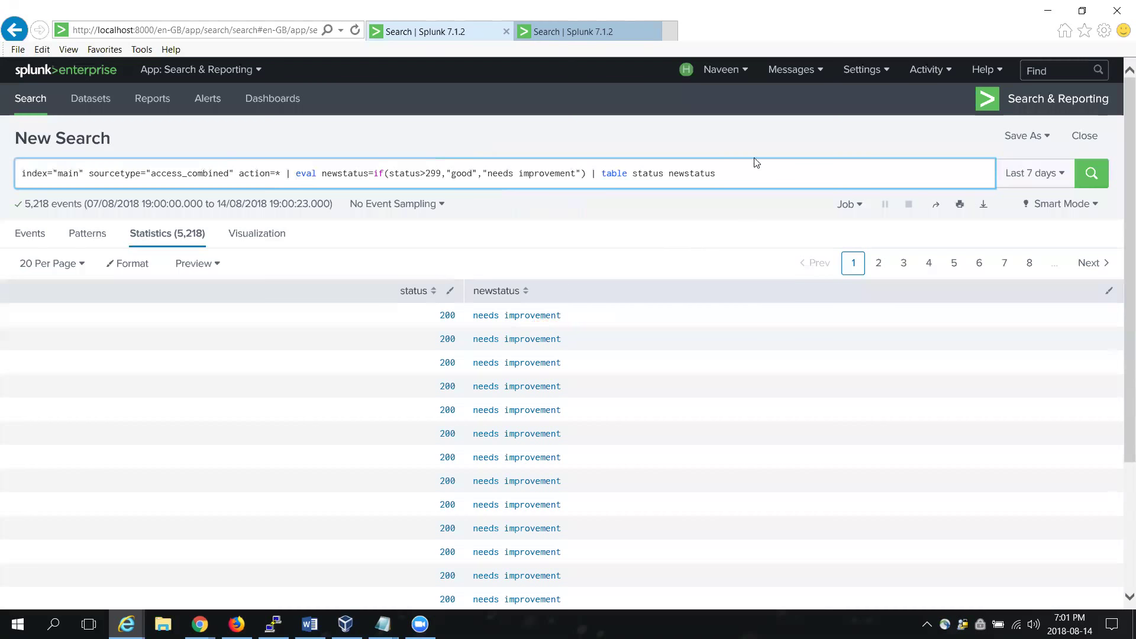
Step: Select and delete the if(...) expression and table command from the query
{"action": "left_click_drag", "start_coordinate": [719, 173], "coordinate": [597, 172]}
{"action": "left_click_drag", "start_coordinate": [717, 173], "coordinate": [298, 178]}
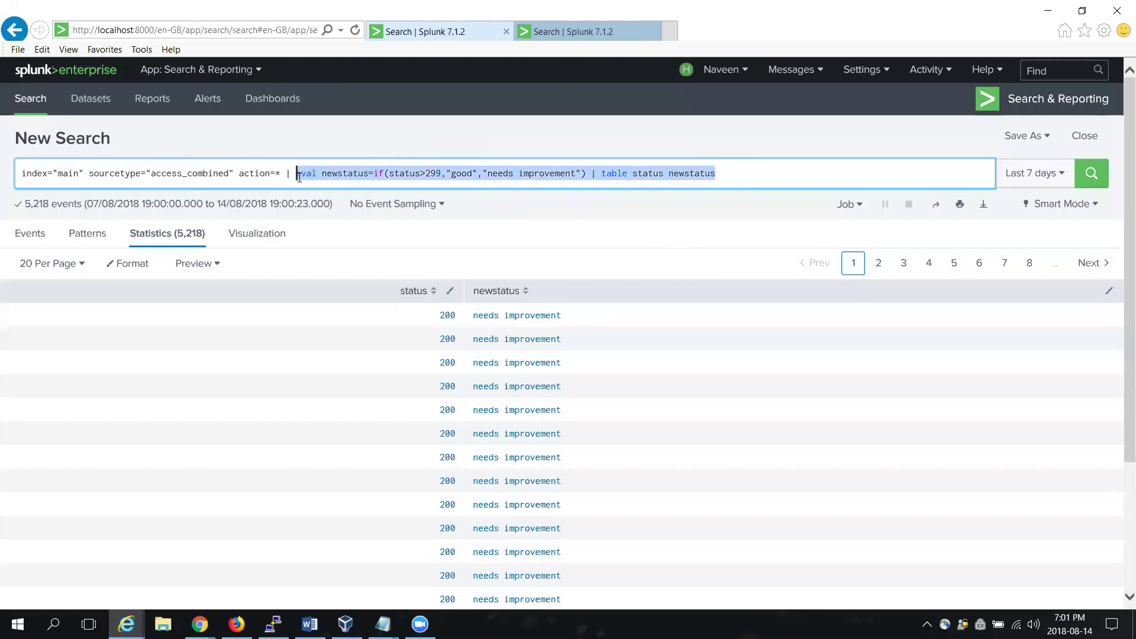
{"action": "left_click", "coordinate": [383, 177]}
{"action": "left_click_drag", "start_coordinate": [725, 174], "coordinate": [522, 163]}
{"action": "left_click_drag", "start_coordinate": [451, 174], "coordinate": [374, 177]}
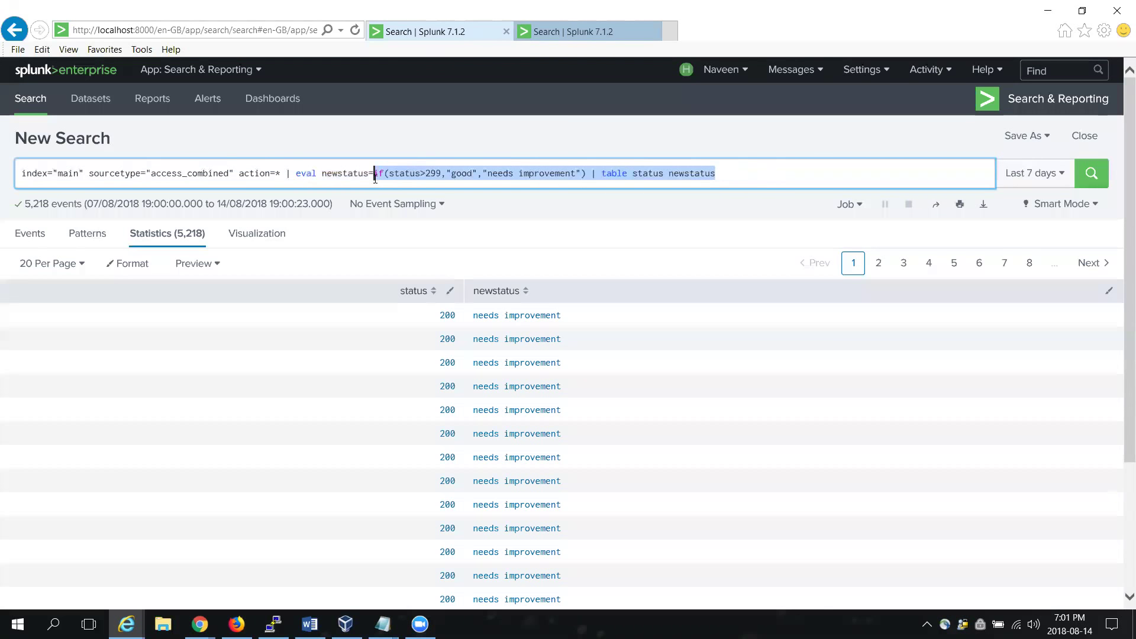
{"action": "key", "text": "BackSpace"}
{"action": "key", "text": "BackSpace"}
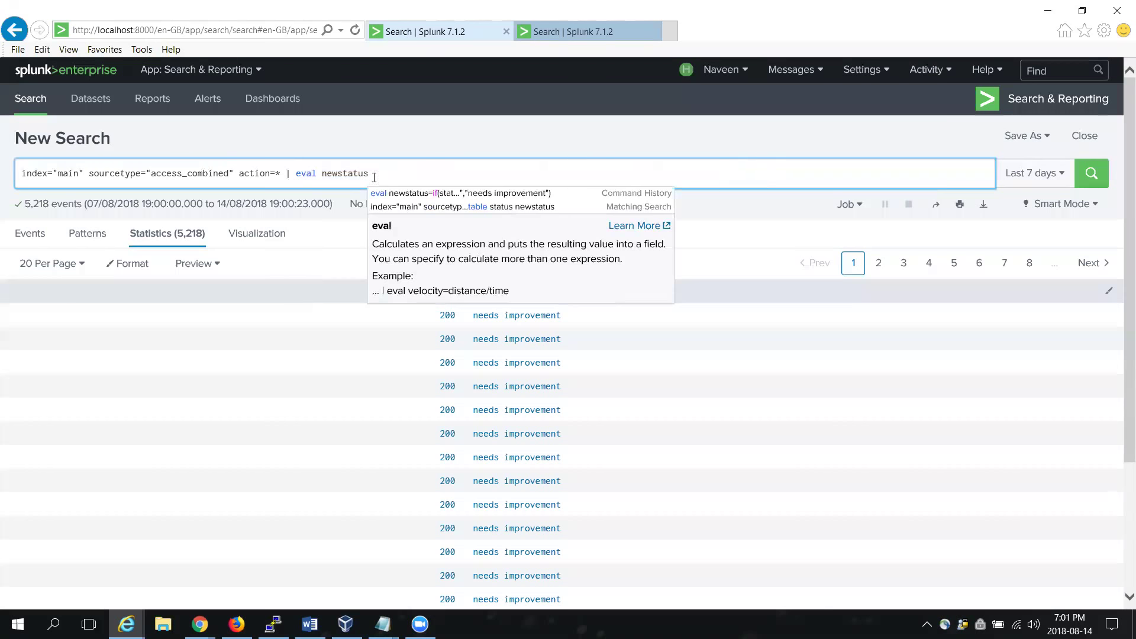
Step: Set newstatus=status+10, restore '| table status newstatus', and run it
{"action": "key", "text": "BackSpace"}
{"action": "type", "text": "=staus"}
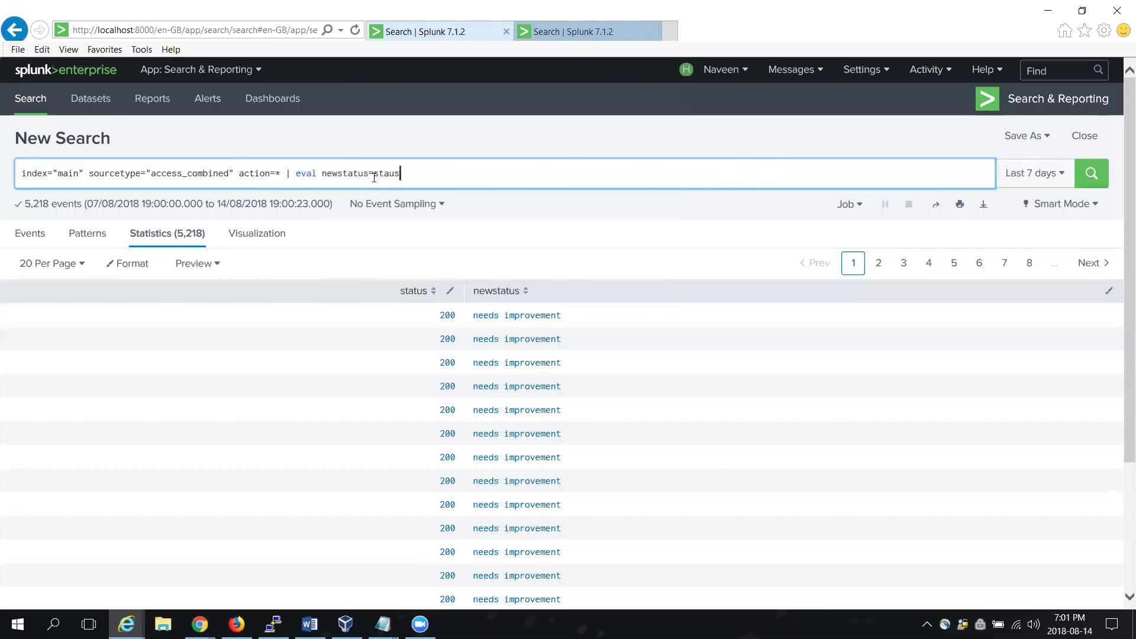
{"action": "key", "text": "Left"}
{"action": "key", "text": "Left"}
{"action": "type", "text": "tus+10 | table"}
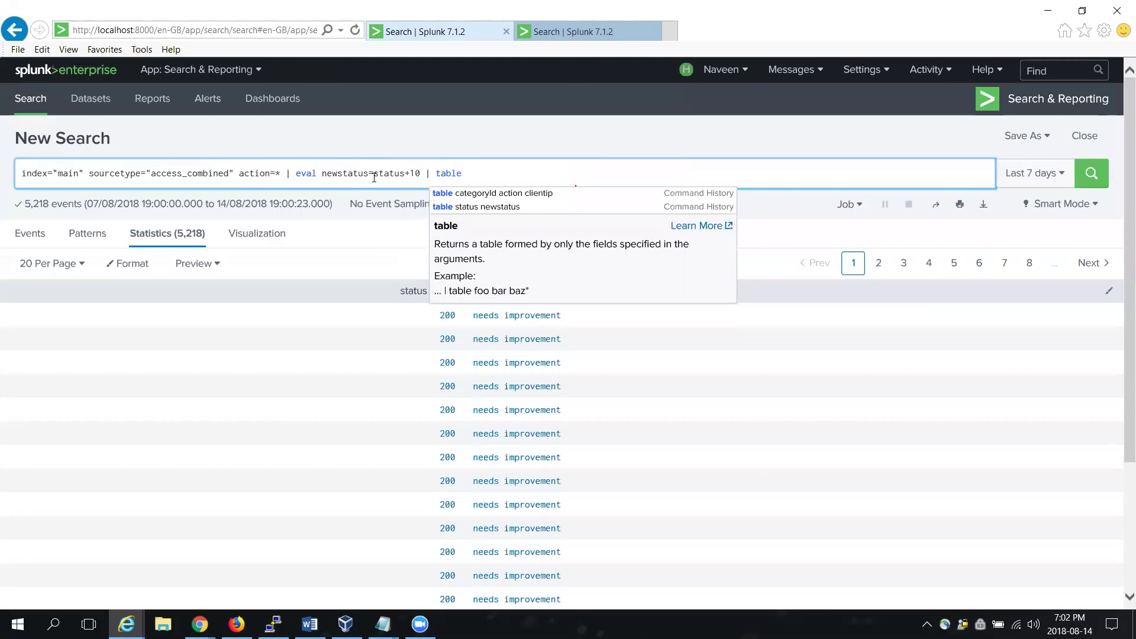
{"action": "key", "text": "Down"}
{"action": "key", "text": "Down"}
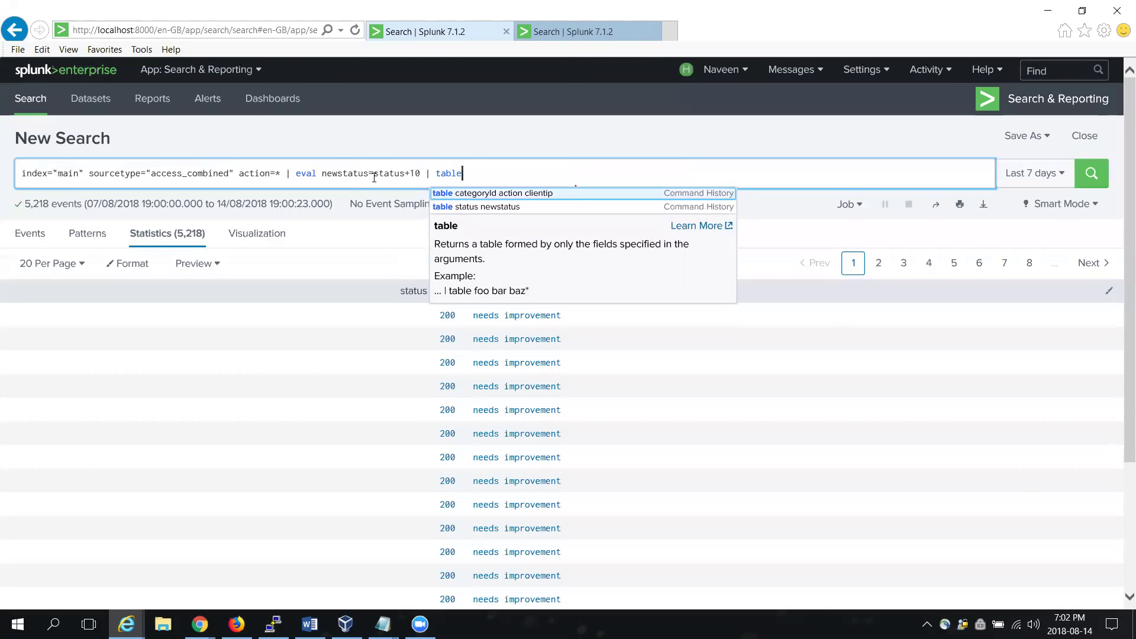
{"action": "key", "text": "Return"}
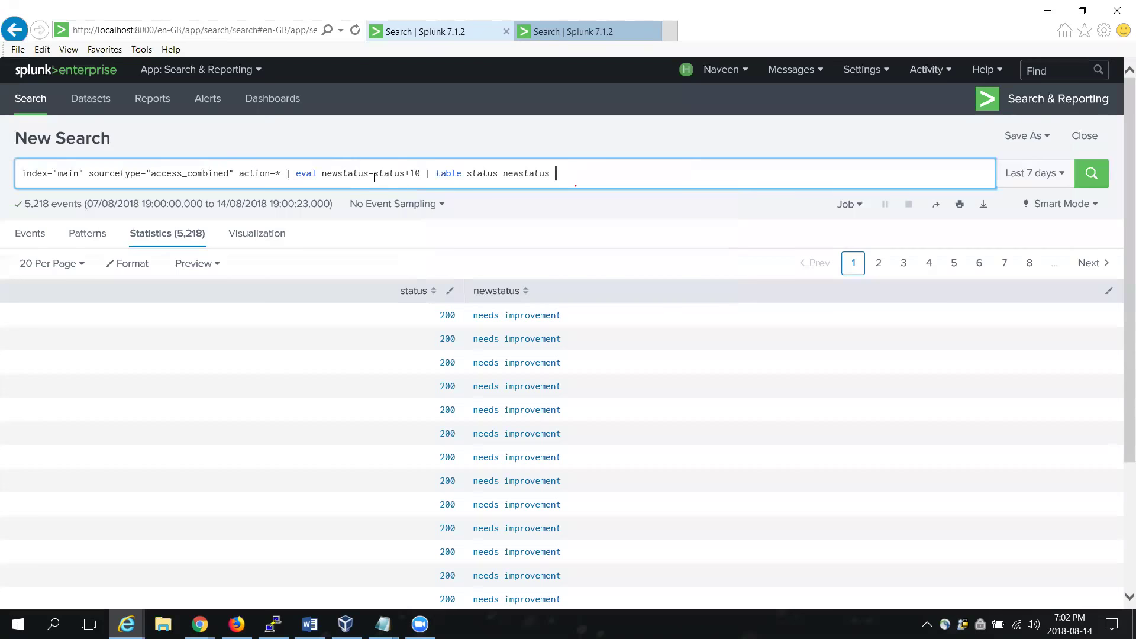
{"action": "key", "text": "Return"}
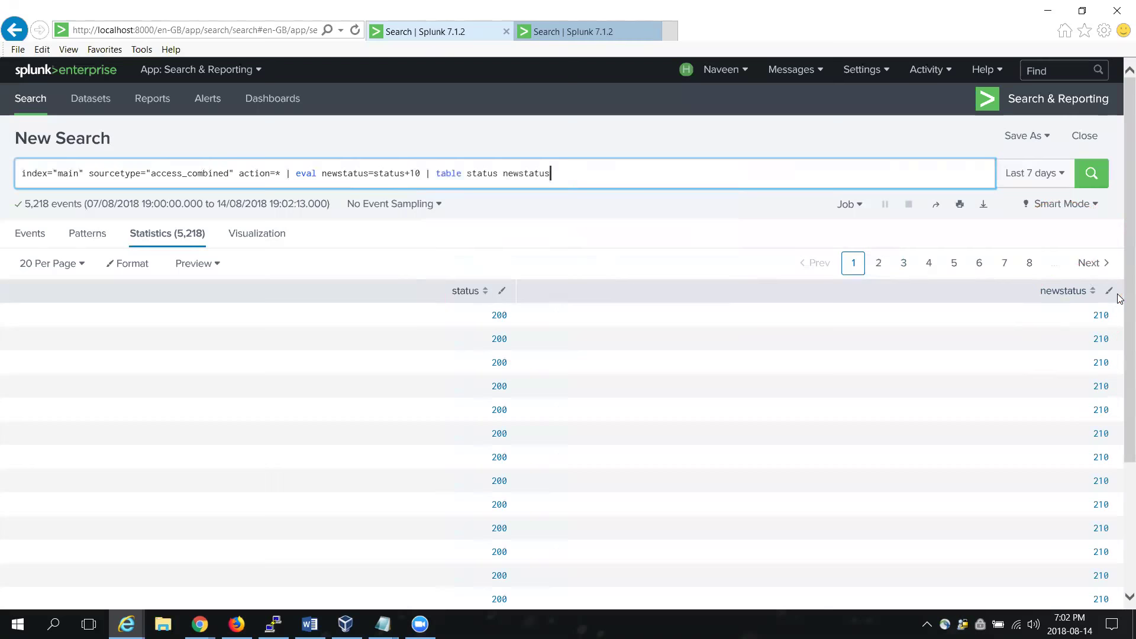
{"action": "mouse_move", "coordinate": [1125, 294]}
{"action": "left_mouse_down"}
{"action": "mouse_move", "coordinate": [1125, 445]}
{"action": "mouse_move", "coordinate": [1119, 309]}
{"action": "left_mouse_up"}
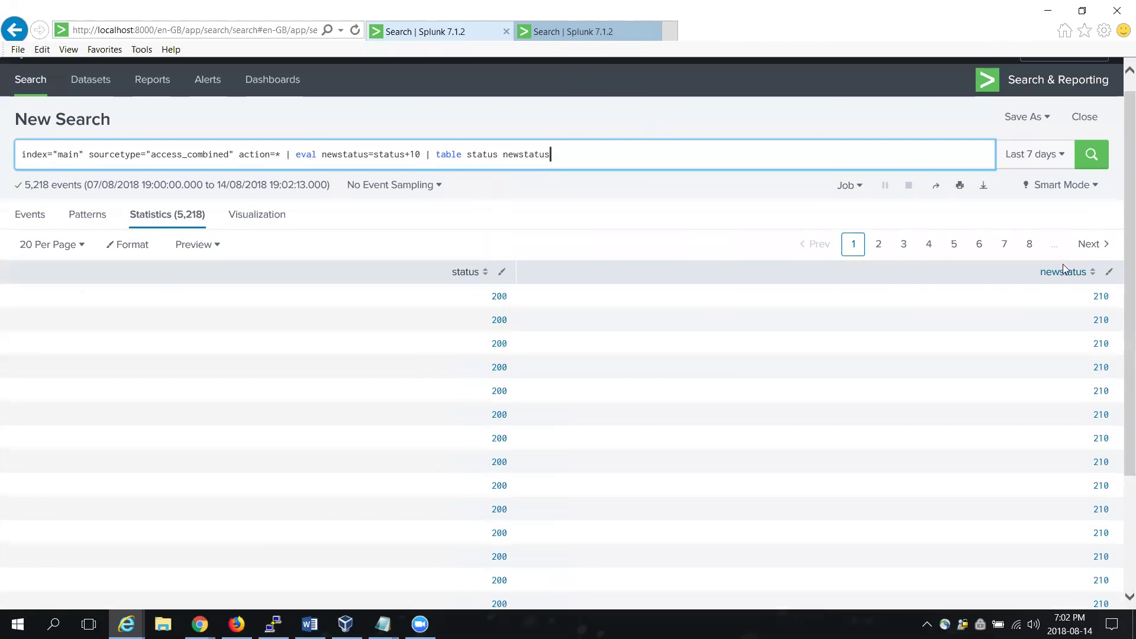
{"action": "left_click", "coordinate": [1031, 246]}
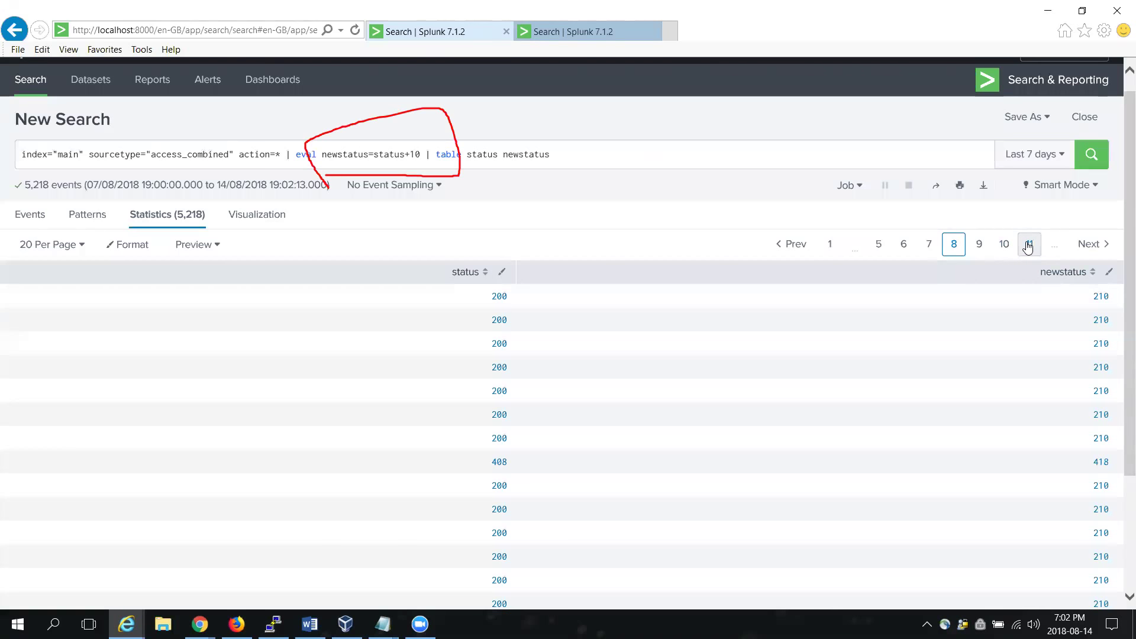
{"action": "left_click", "coordinate": [1028, 246]}
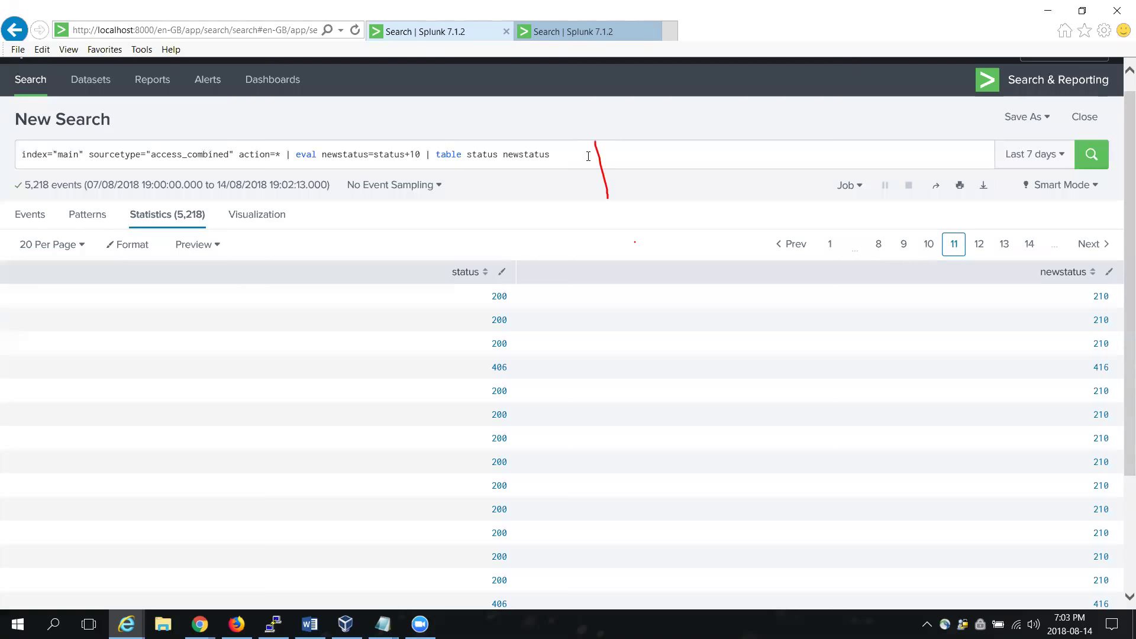
Step: Append '| where status>299' to the query and run it, leaving 525 results
{"action": "left_click", "coordinate": [588, 157]}
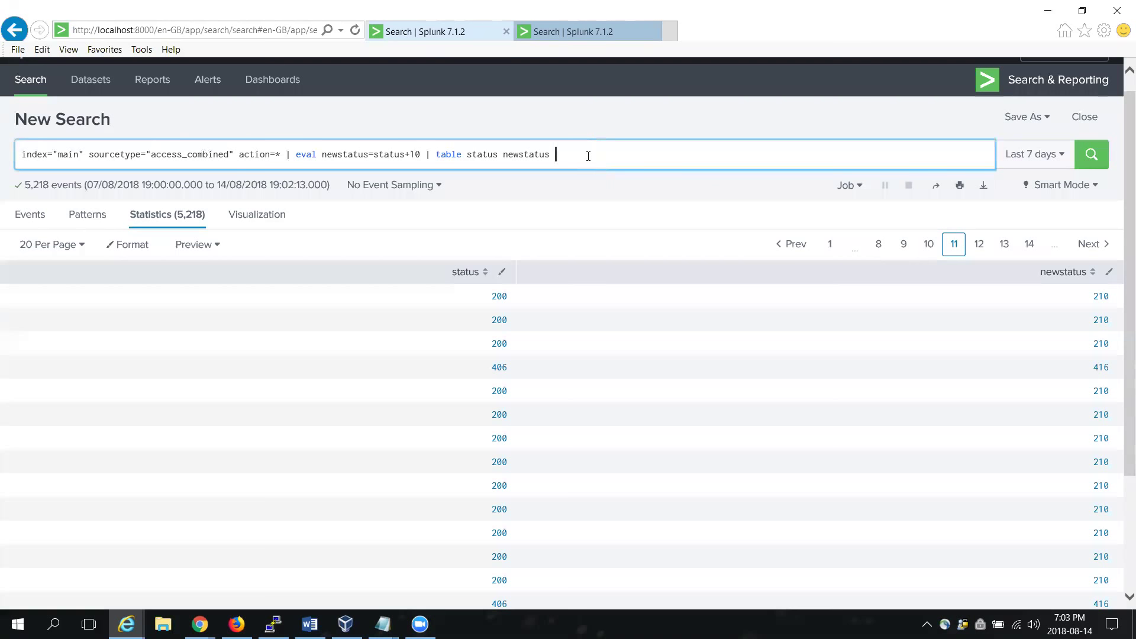
{"action": "type", "text": "|"}
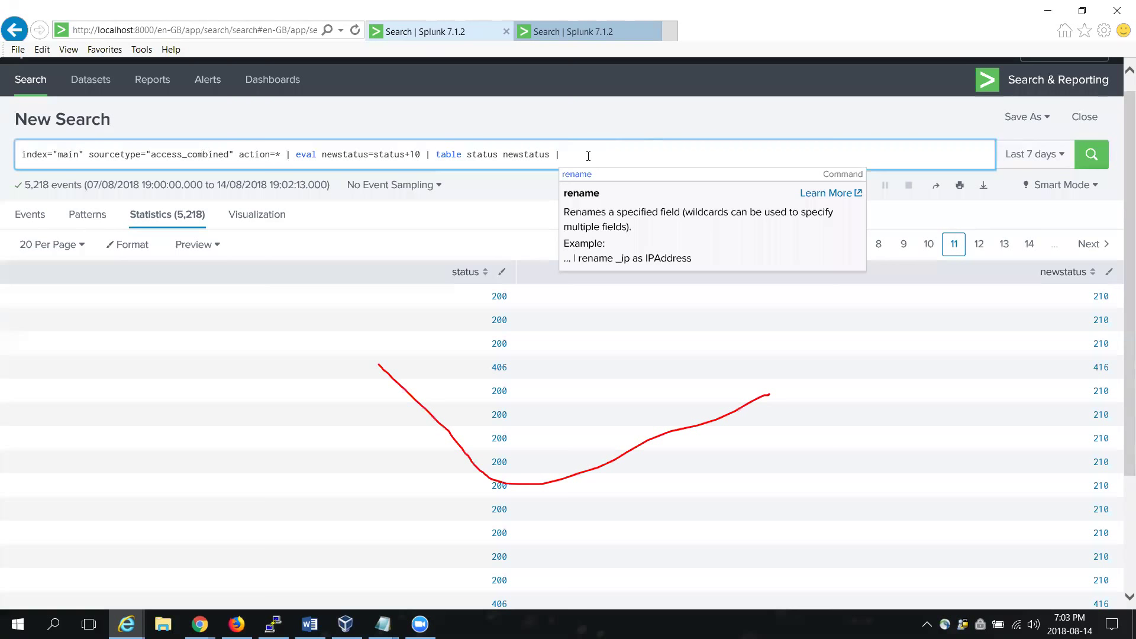
{"action": "type", "text": "where"}
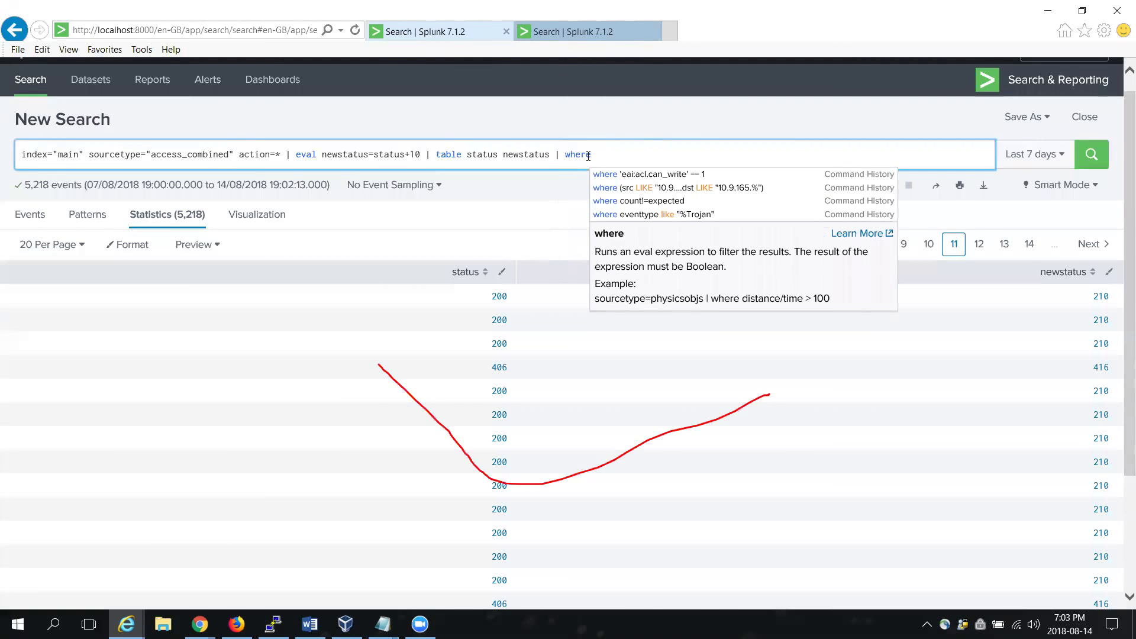
{"action": "type", "text": " statu"}
{"action": "key", "text": "BackSpace"}
{"action": "key", "text": "BackSpace"}
{"action": "type", "text": "tus"}
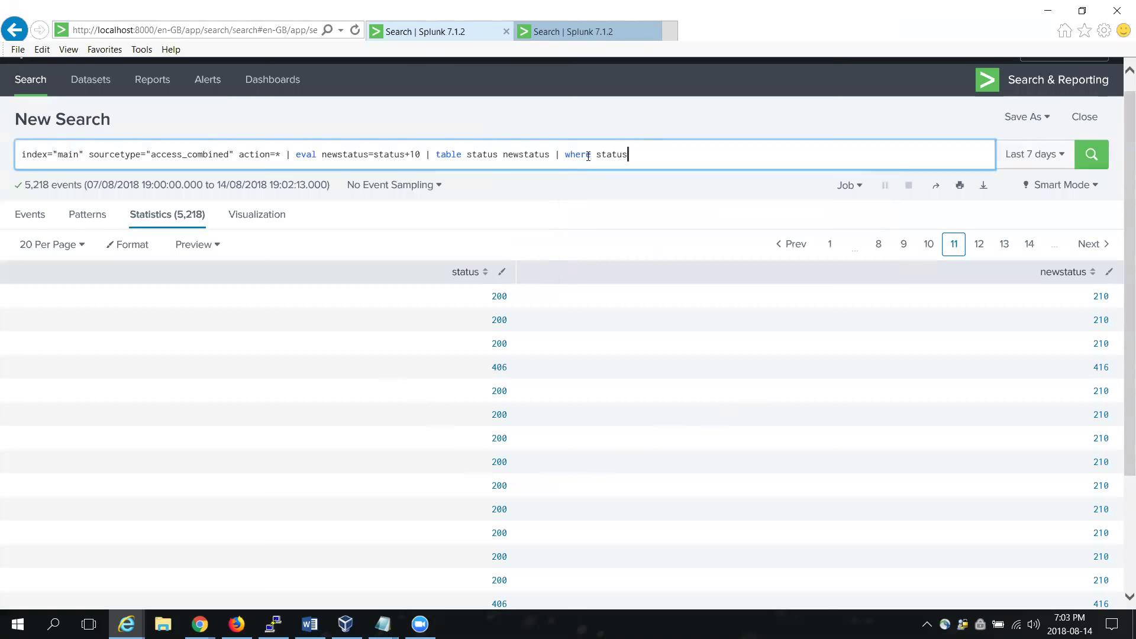
{"action": "type", "text": ">299"}
{"action": "key", "text": "Return"}
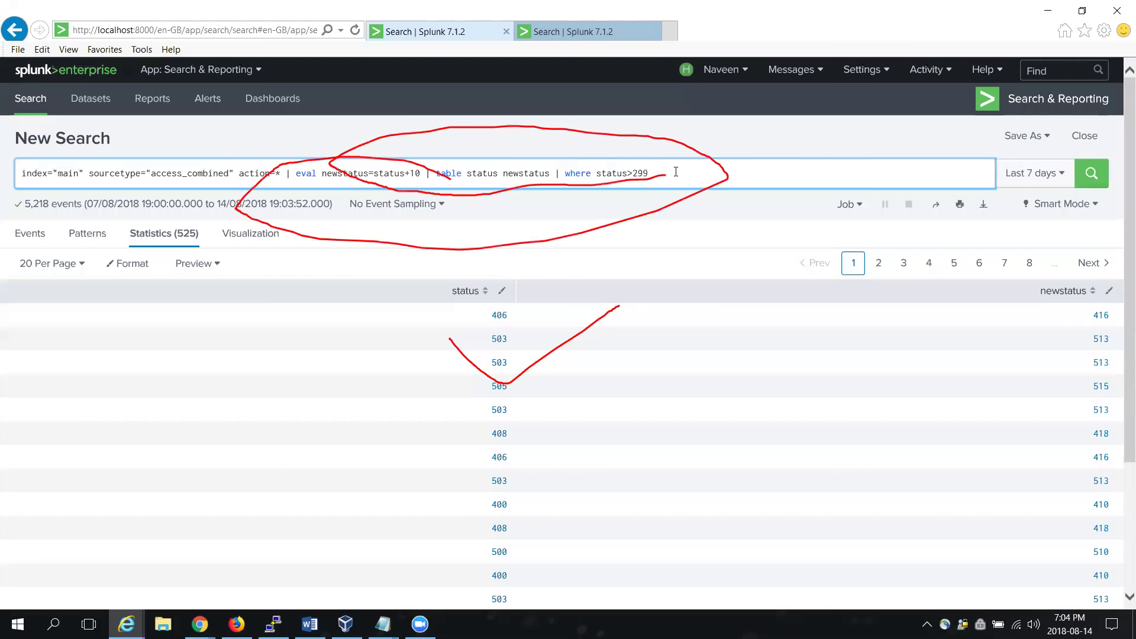
{"action": "left_click_drag", "start_coordinate": [651, 173], "coordinate": [296, 176]}
Step: Replace the eval onward text with 'table categoryId action clientip' from the history suggestion
{"action": "key", "text": "BackSpace"}
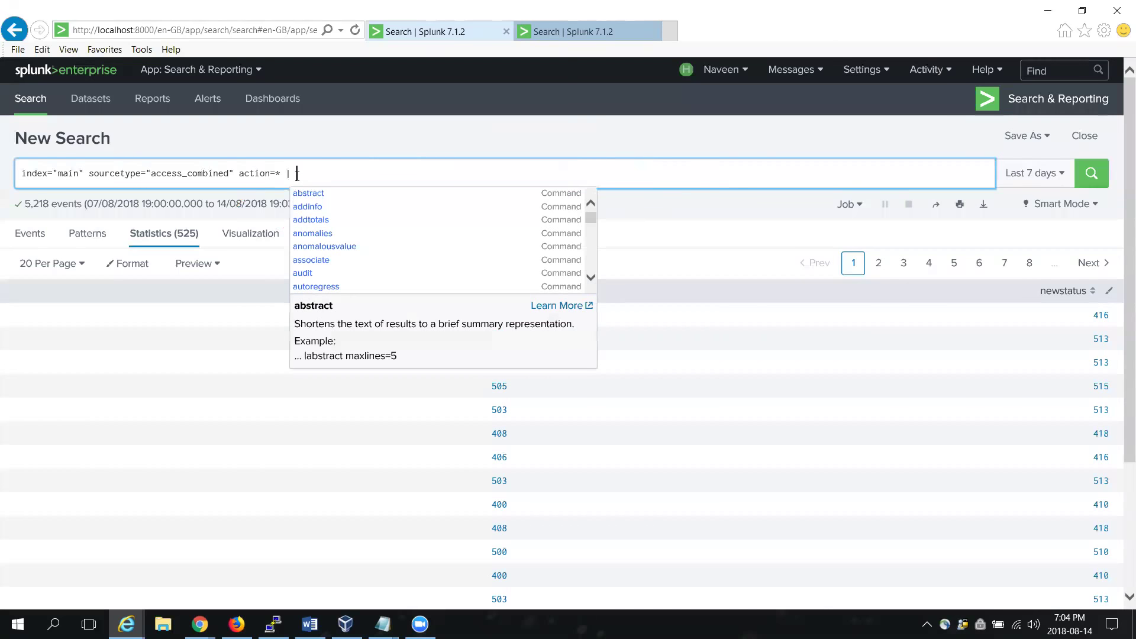
{"action": "type", "text": "tab"}
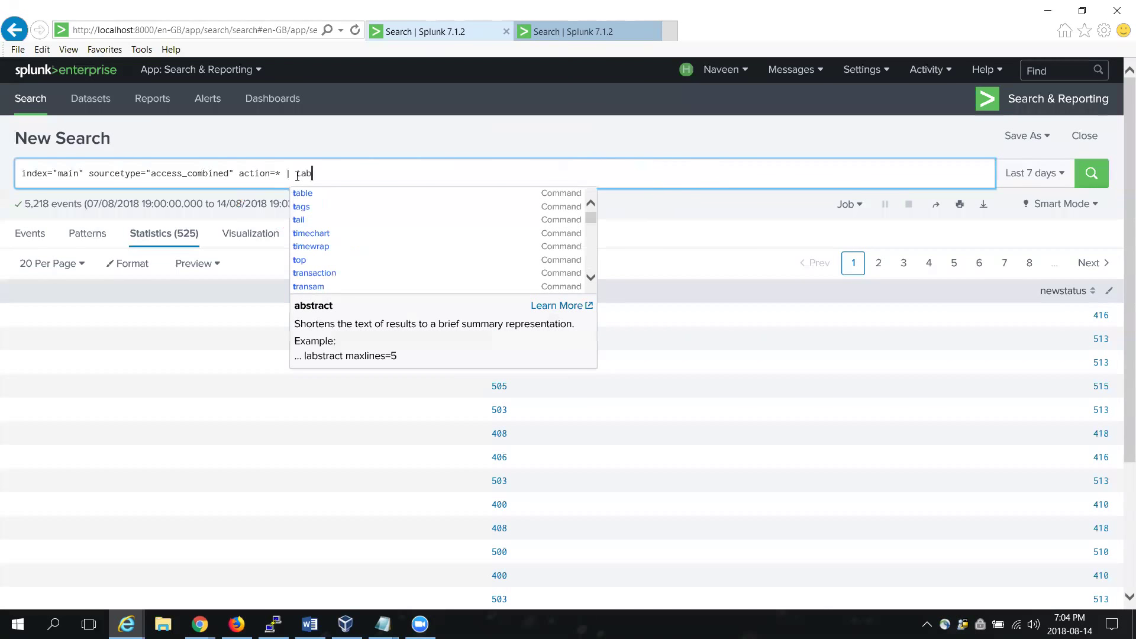
{"action": "type", "text": "le"}
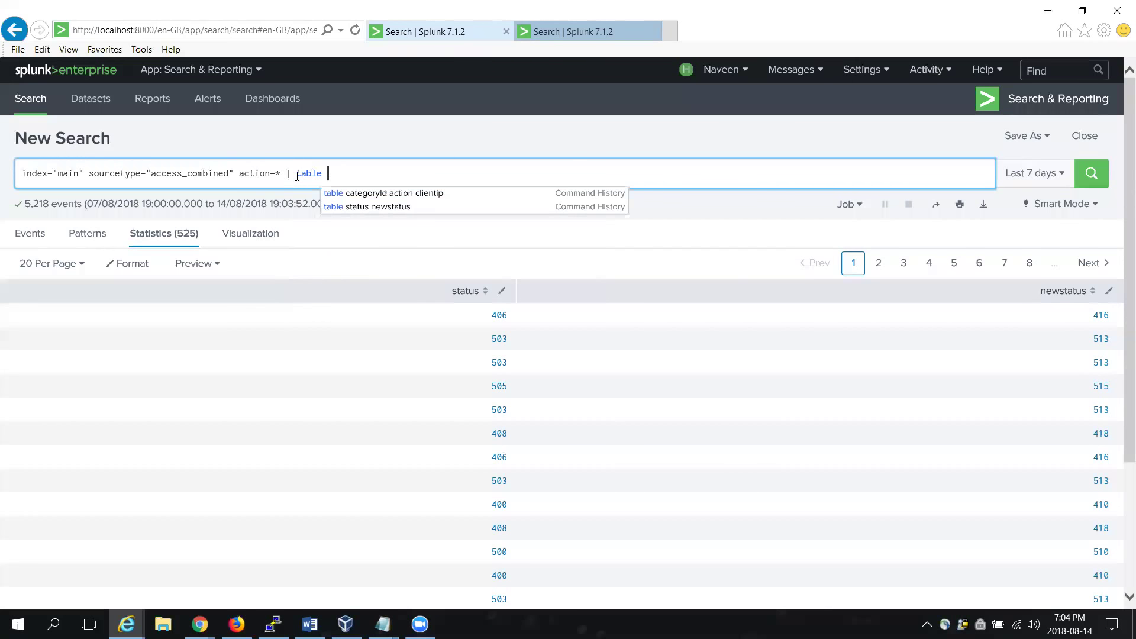
{"action": "type", "text": "ca"}
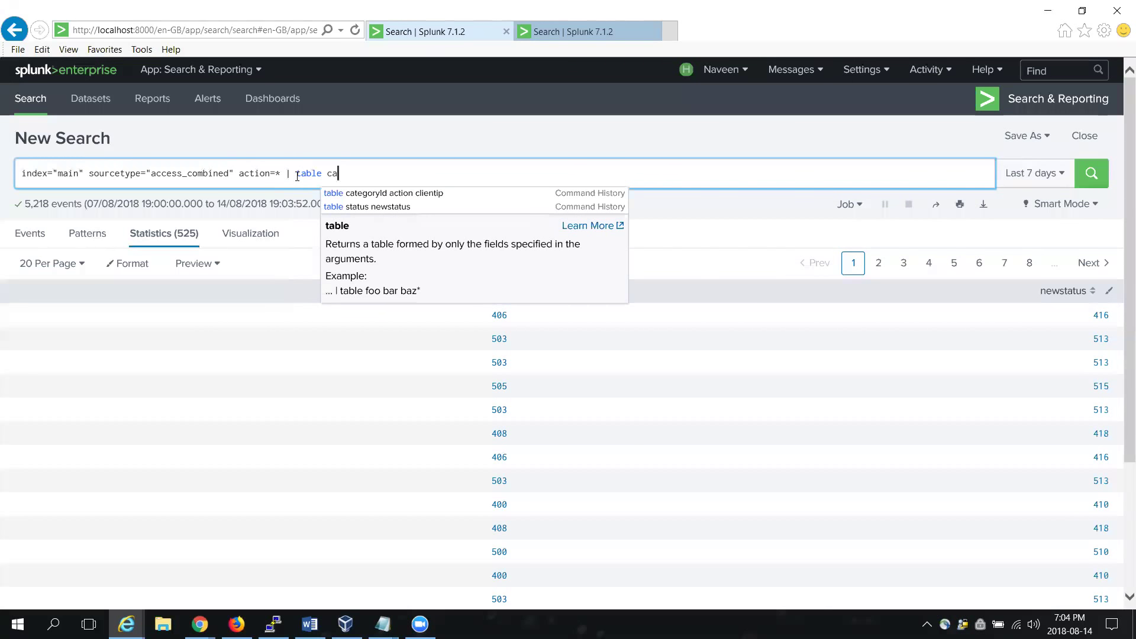
{"action": "type", "text": "tr"}
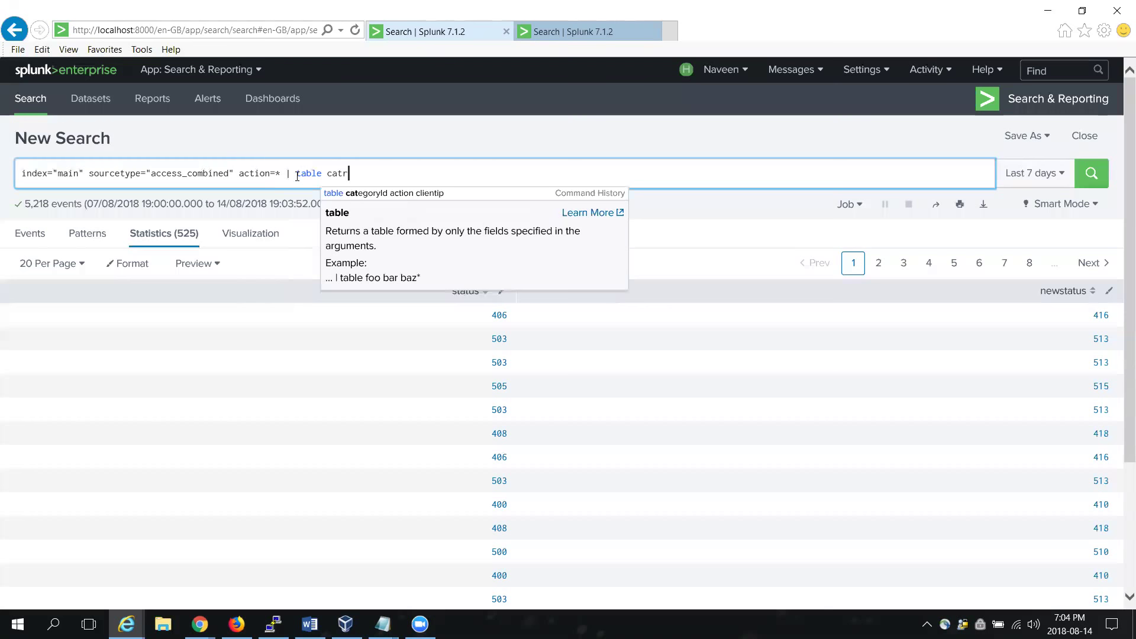
{"action": "key", "text": "BackSpace"}
{"action": "type", "text": "e"}
{"action": "key", "text": "Down"}
{"action": "key", "text": "Return"}
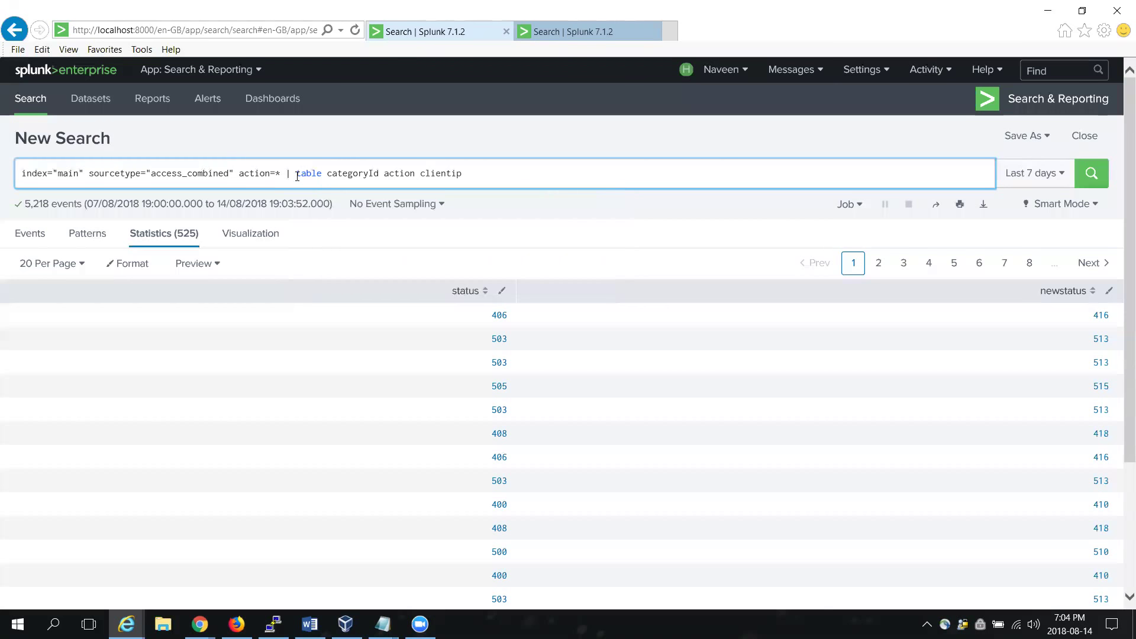
Step: Run the table categoryId action clientip search and begin appending a | fillnull command
{"action": "key", "text": "Return"}
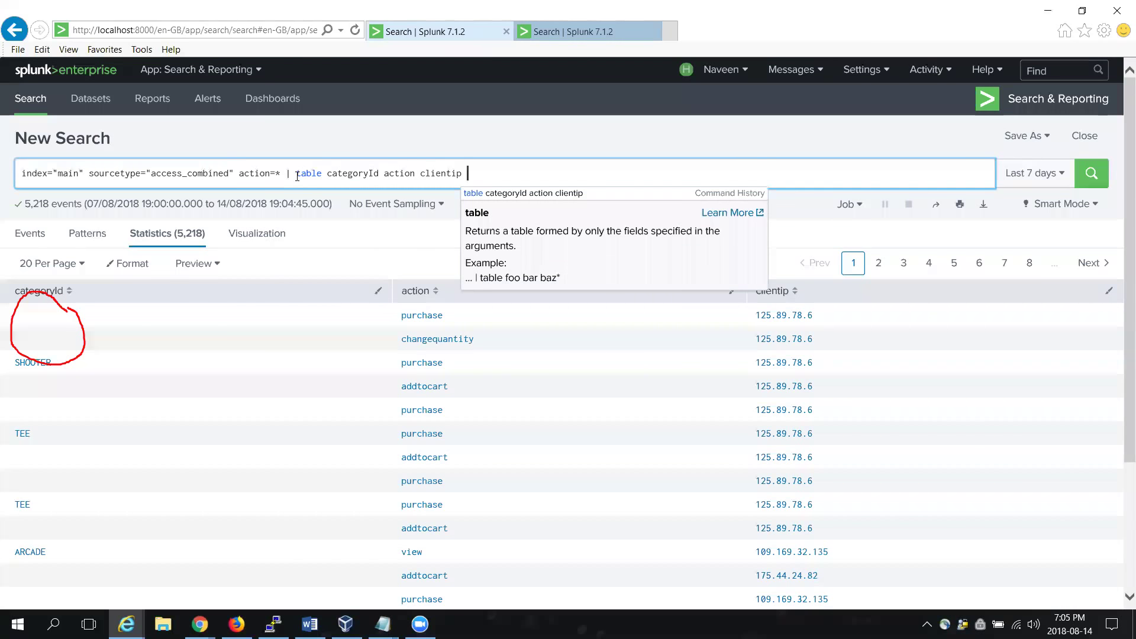
{"action": "type", "text": "fill"}
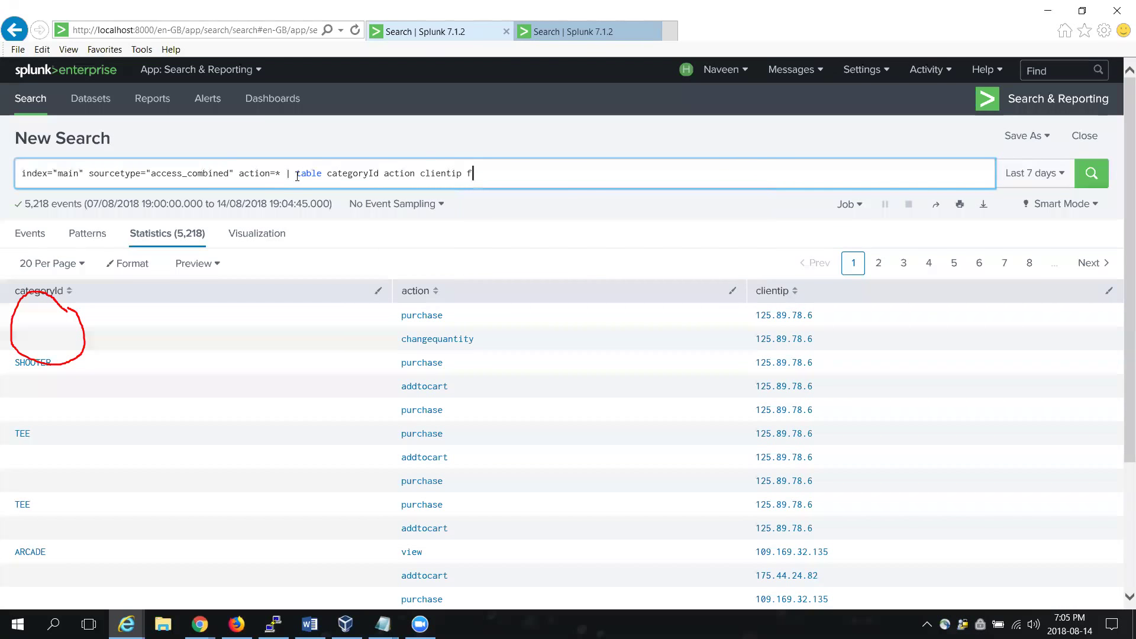
{"action": "key", "text": "BackSpace"}
{"action": "key", "text": "BackSpace"}
{"action": "key", "text": "BackSpace"}
{"action": "key", "text": "BackSpace"}
{"action": "type", "text": "| fill"}
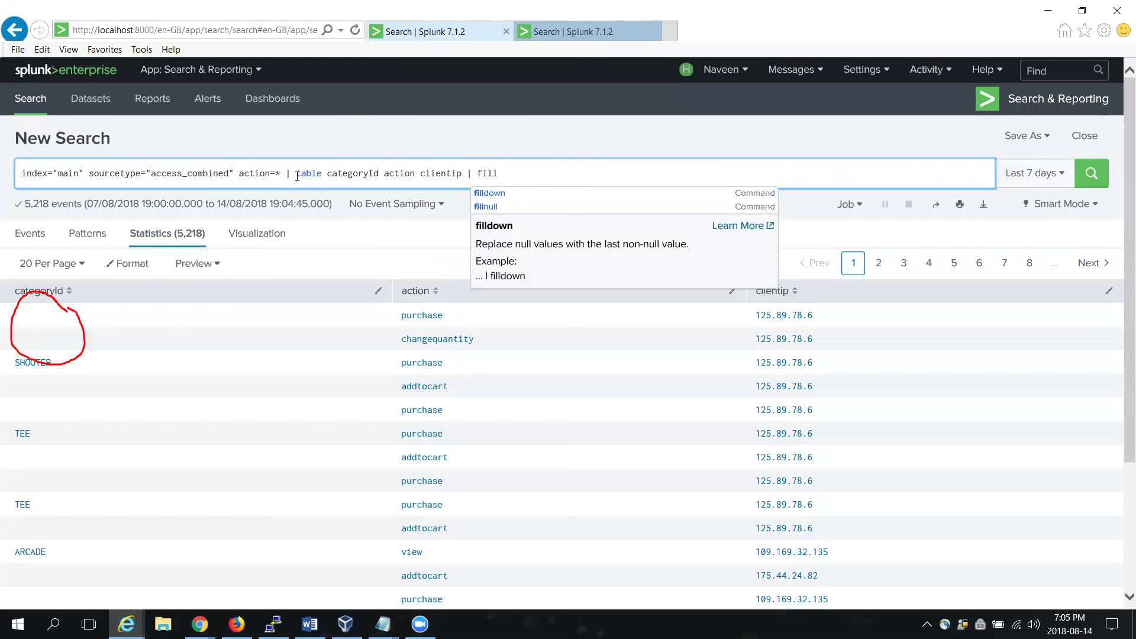
{"action": "key", "text": "Down"}
Step: Append fillnull value=NULL and rerun so blank categoryIds read NULL across 5,218 rows
{"action": "key", "text": "Return"}
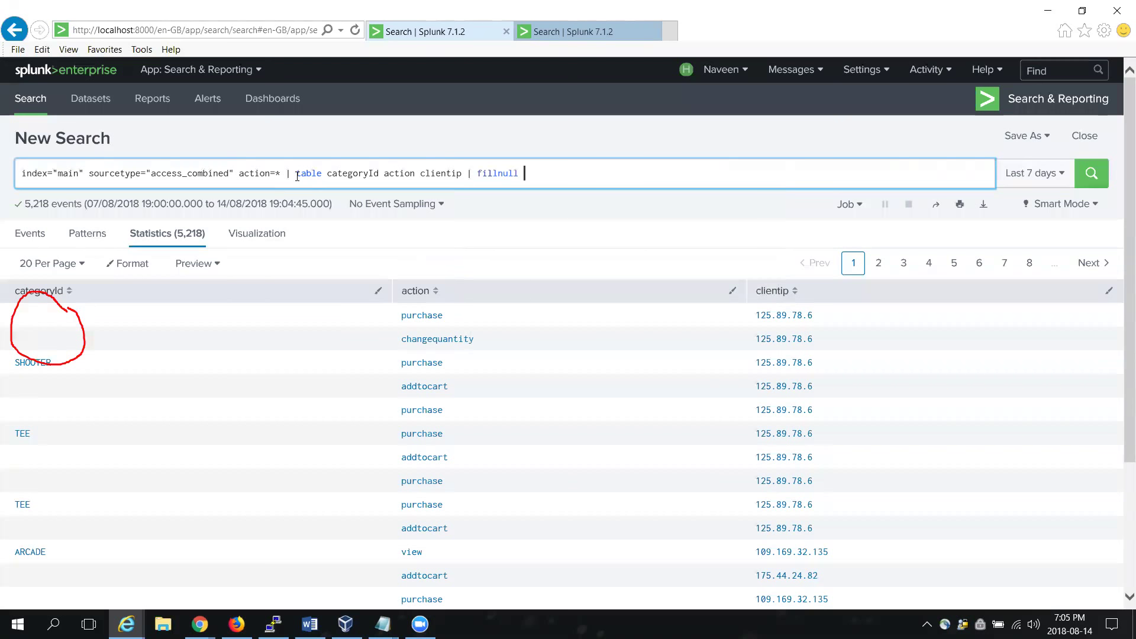
{"action": "type", "text": "c"}
{"action": "key", "text": "BackSpace"}
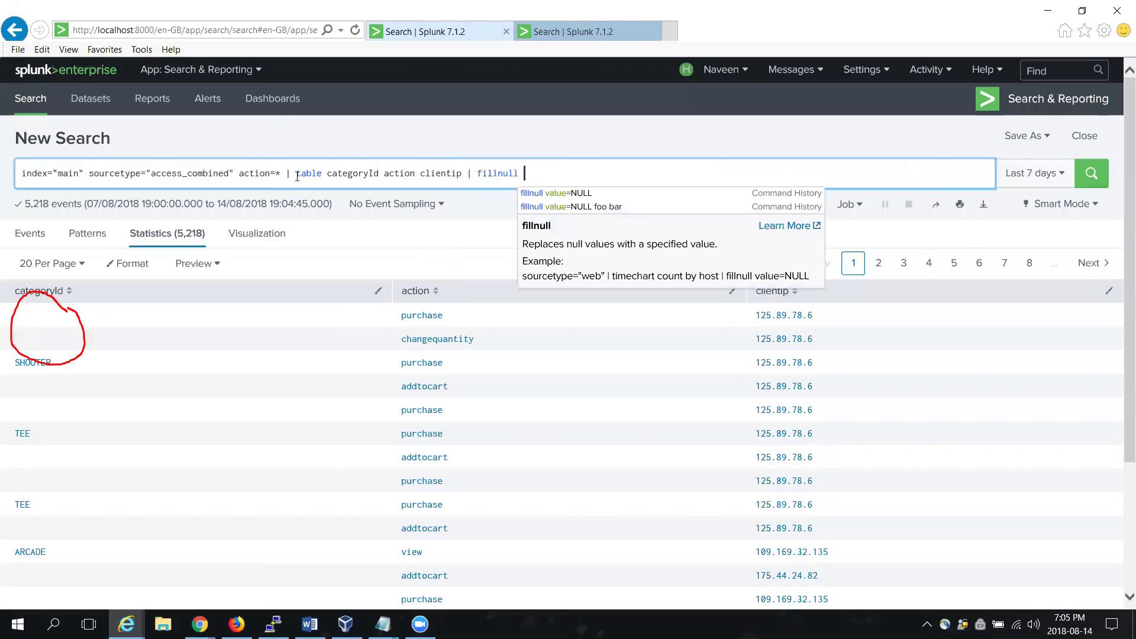
{"action": "key", "text": "Down"}
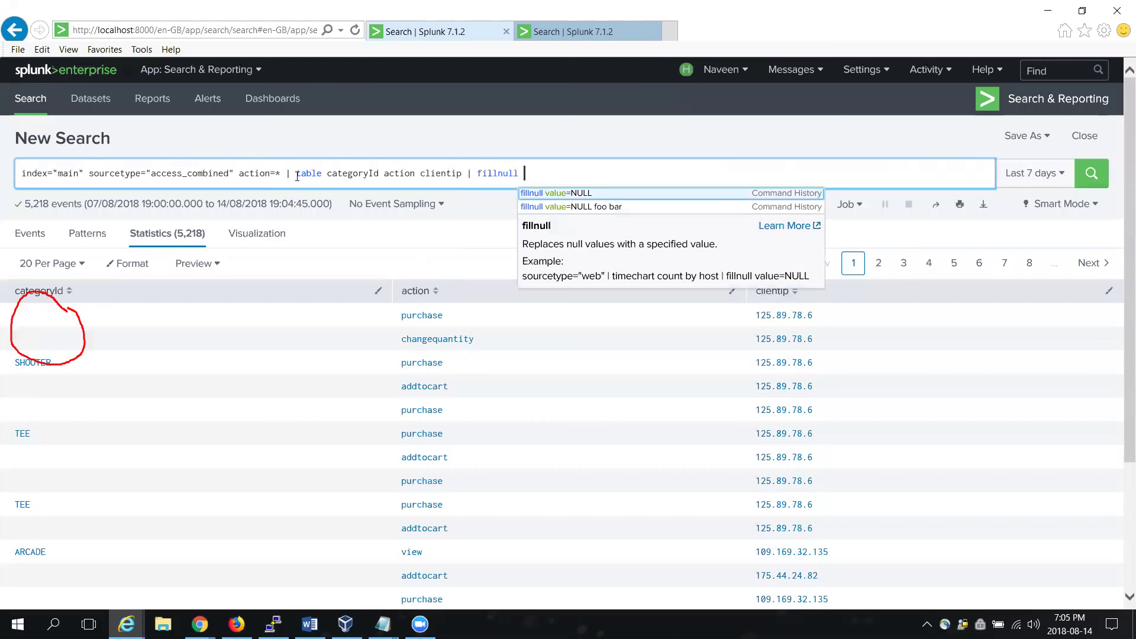
{"action": "key", "text": "Return"}
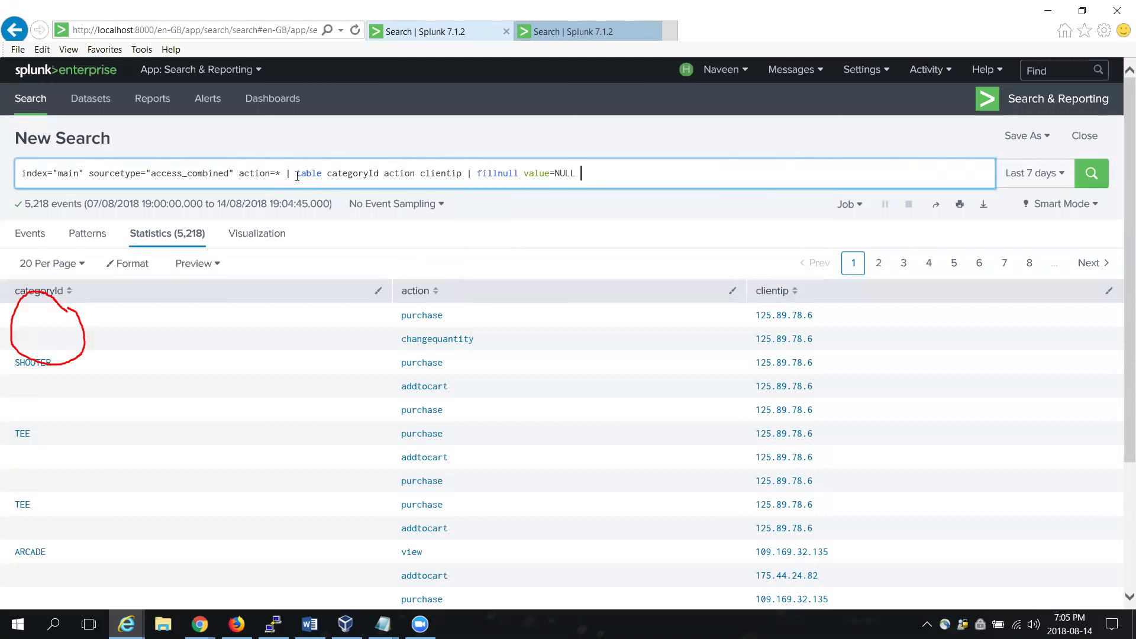
{"action": "key", "text": "Return"}
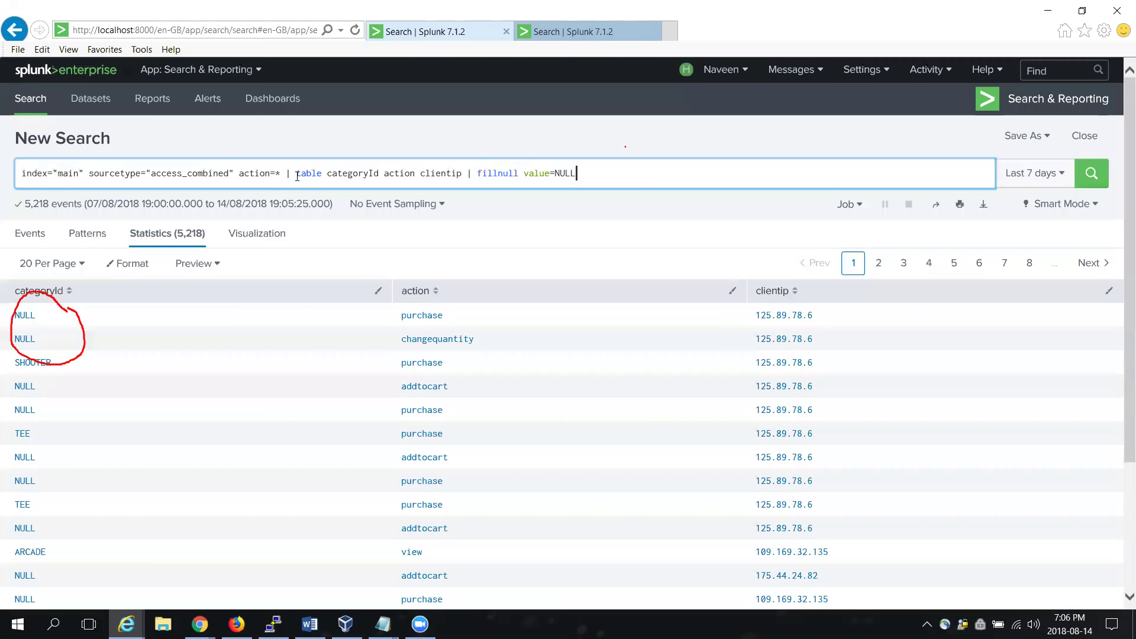
{"action": "left_click_drag", "start_coordinate": [619, 153], "coordinate": [606, 144]}
{"action": "key", "text": "Escape"}
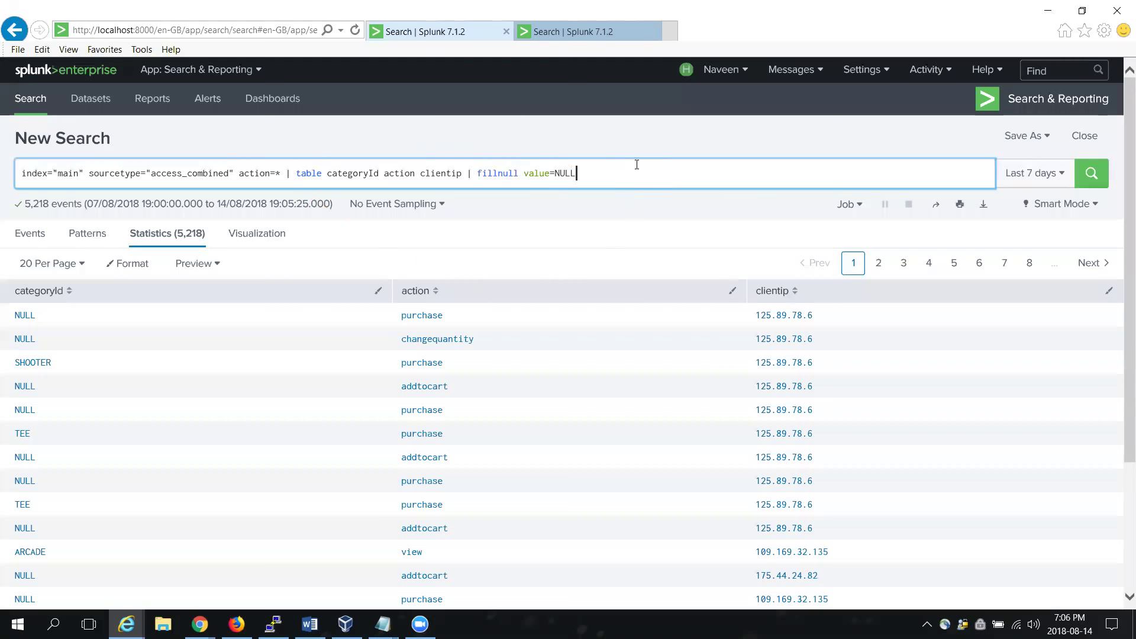
{"action": "left_click", "coordinate": [299, 173], "text": "shift"}
Step: Replace the table command with transaction clientip and run the grouped search
{"action": "left_click", "coordinate": [297, 173], "text": "shift"}
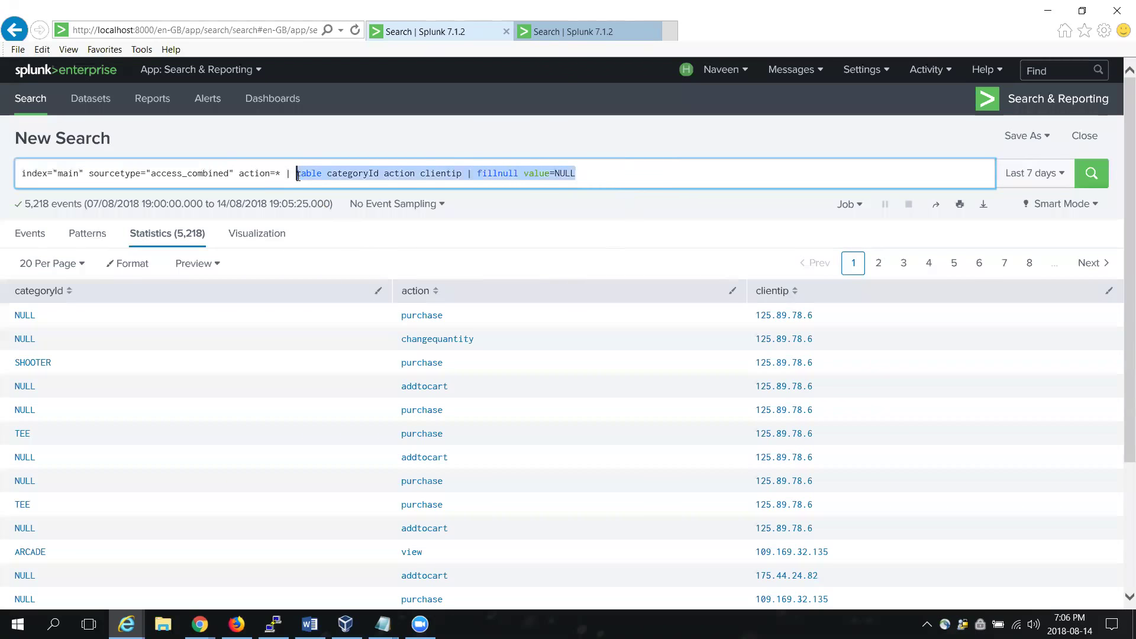
{"action": "key", "text": "BackSpace"}
{"action": "type", "text": "tra"}
{"action": "key", "text": "Down"}
{"action": "key", "text": "Return"}
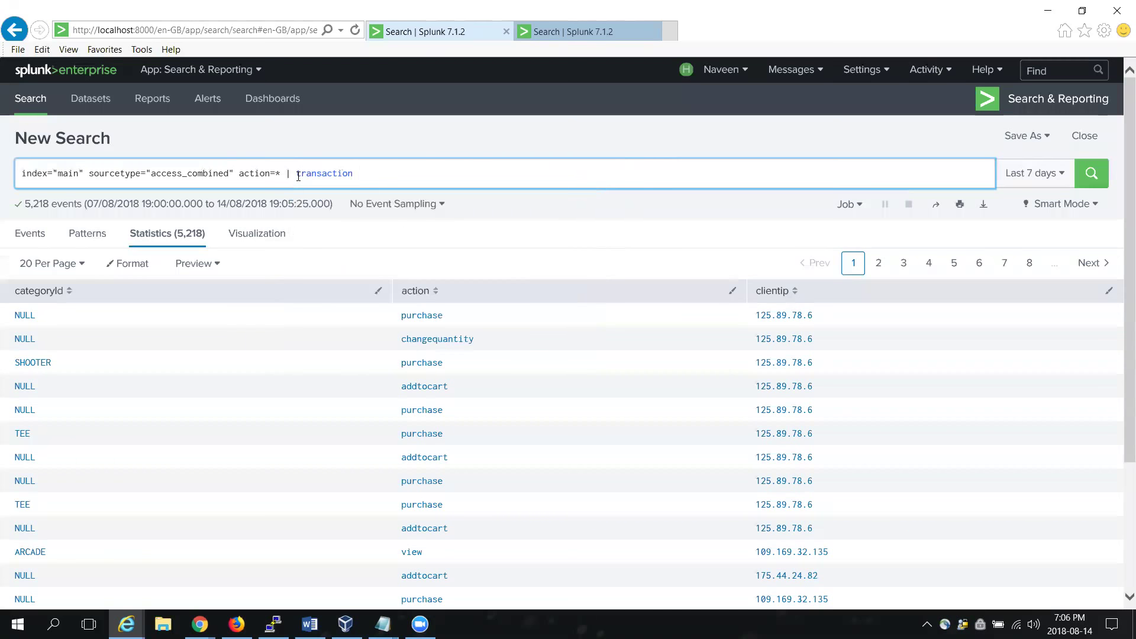
{"action": "type", "text": "clientip"}
{"action": "key", "text": "Return"}
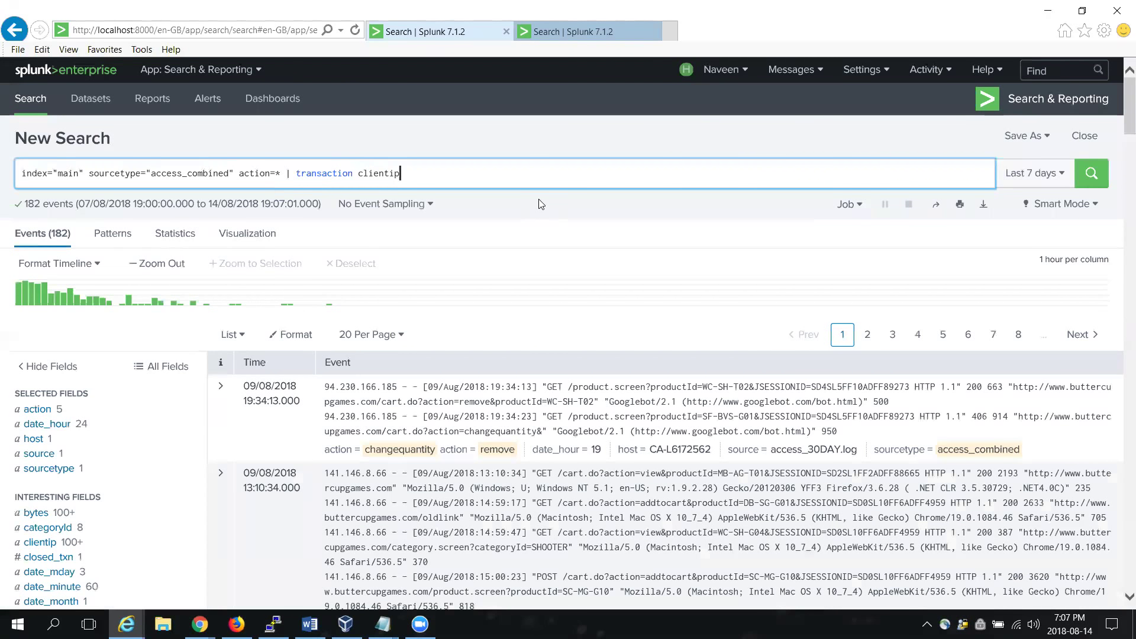
Step: Append | table categoryId action clientip to the transaction search and run it
{"action": "left_click", "coordinate": [282, 175]}
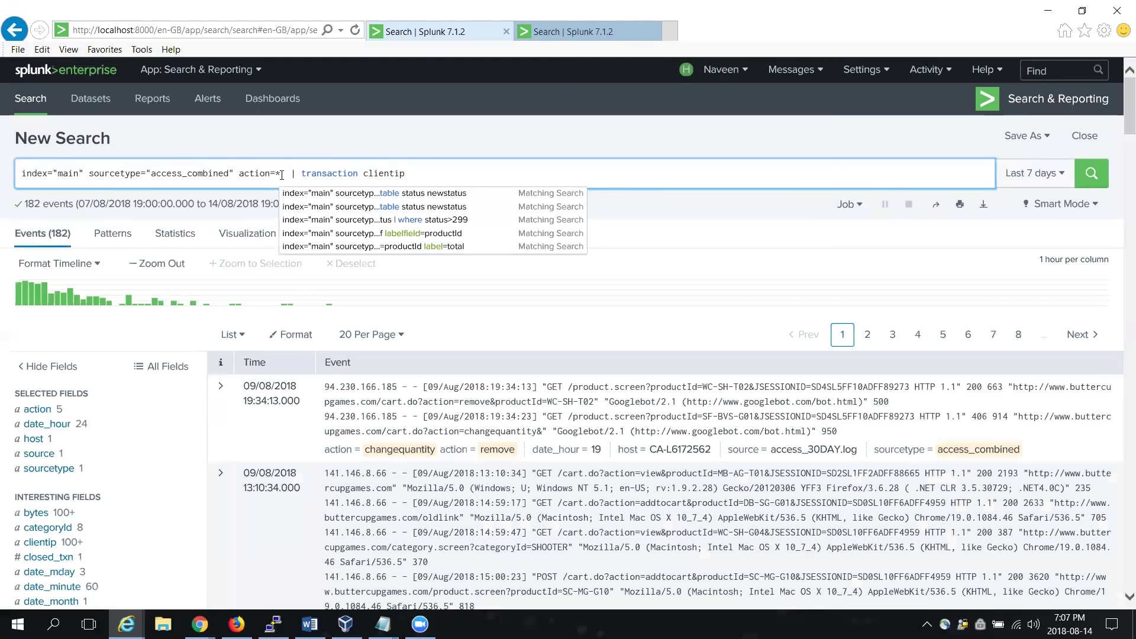
{"action": "type", "text": "?"}
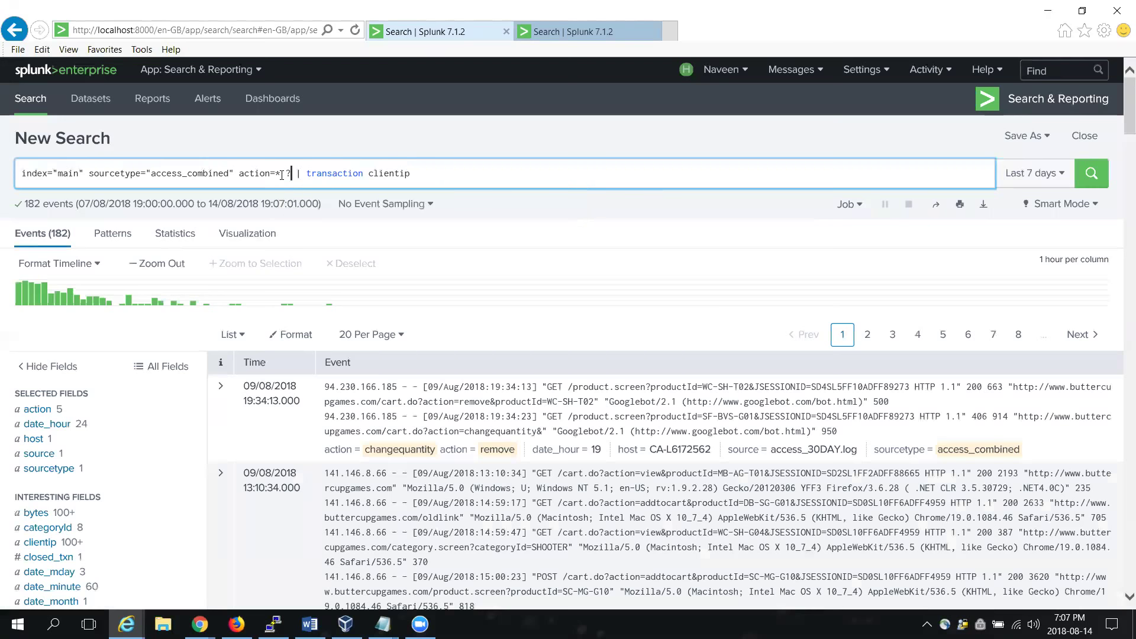
{"action": "key", "text": "BackSpace"}
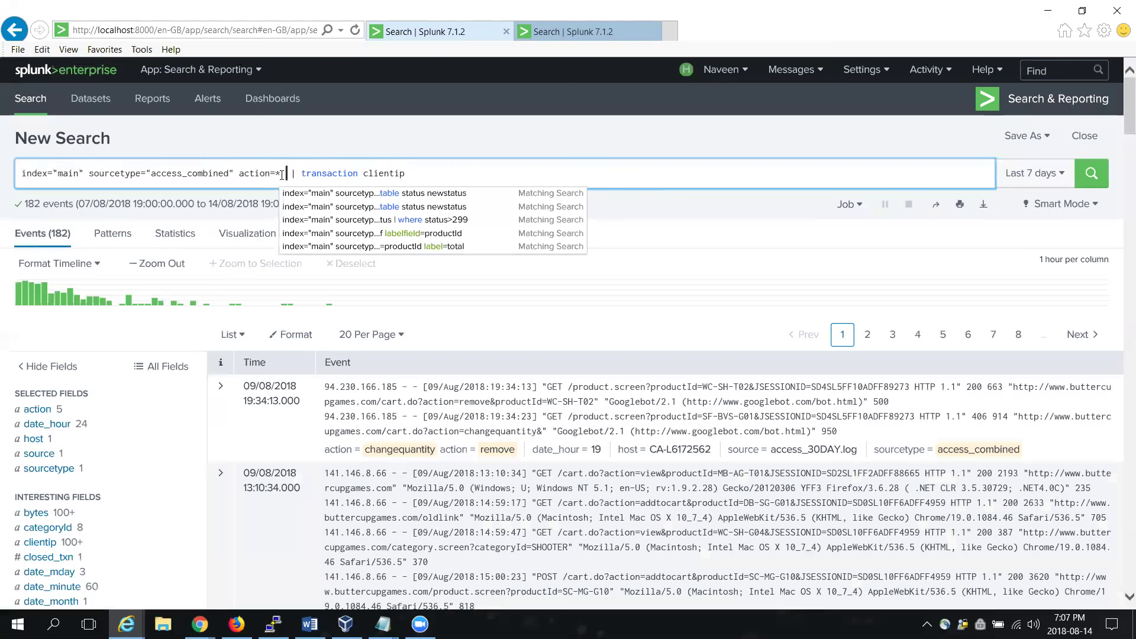
{"action": "key", "text": "Right"}
{"action": "key", "text": "Right"}
{"action": "key", "text": "Right"}
{"action": "key", "text": "Right"}
{"action": "key", "text": "Right"}
{"action": "key", "text": "Right"}
{"action": "key", "text": "Right"}
{"action": "key", "text": "Right"}
{"action": "key", "text": "Right"}
{"action": "key", "text": "Right"}
{"action": "key", "text": "Right"}
{"action": "key", "text": "Right"}
{"action": "key", "text": "Right"}
{"action": "key", "text": "Right"}
{"action": "key", "text": "Right"}
{"action": "key", "text": "Right"}
{"action": "key", "text": "Right"}
{"action": "key", "text": "Right"}
{"action": "key", "text": "Right"}
{"action": "key", "text": "Right"}
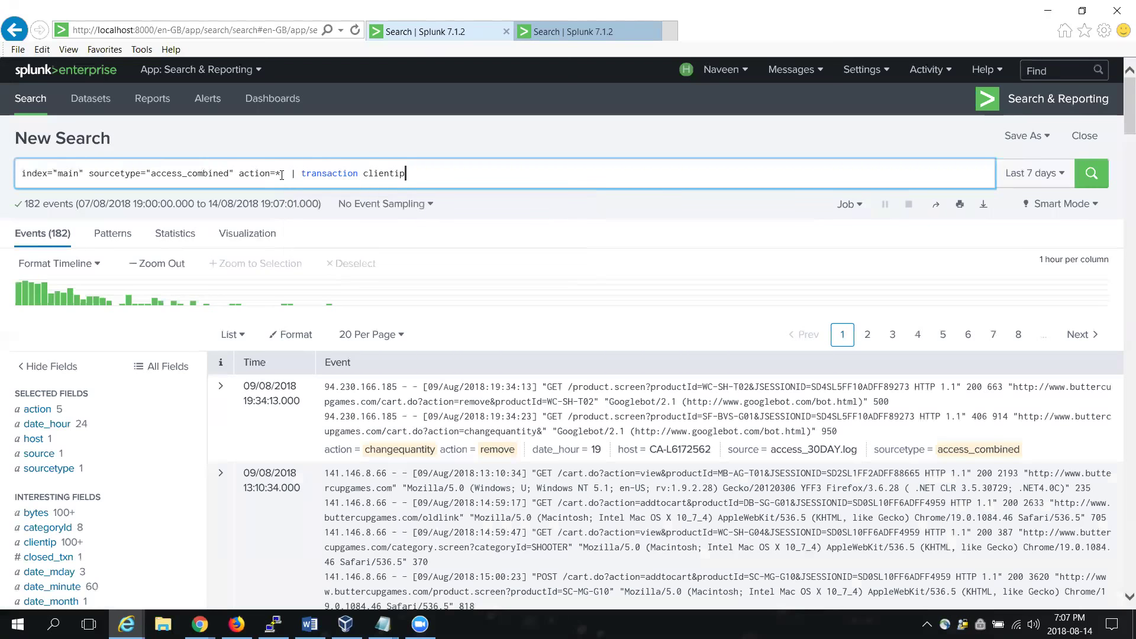
{"action": "type", "text": "| table"}
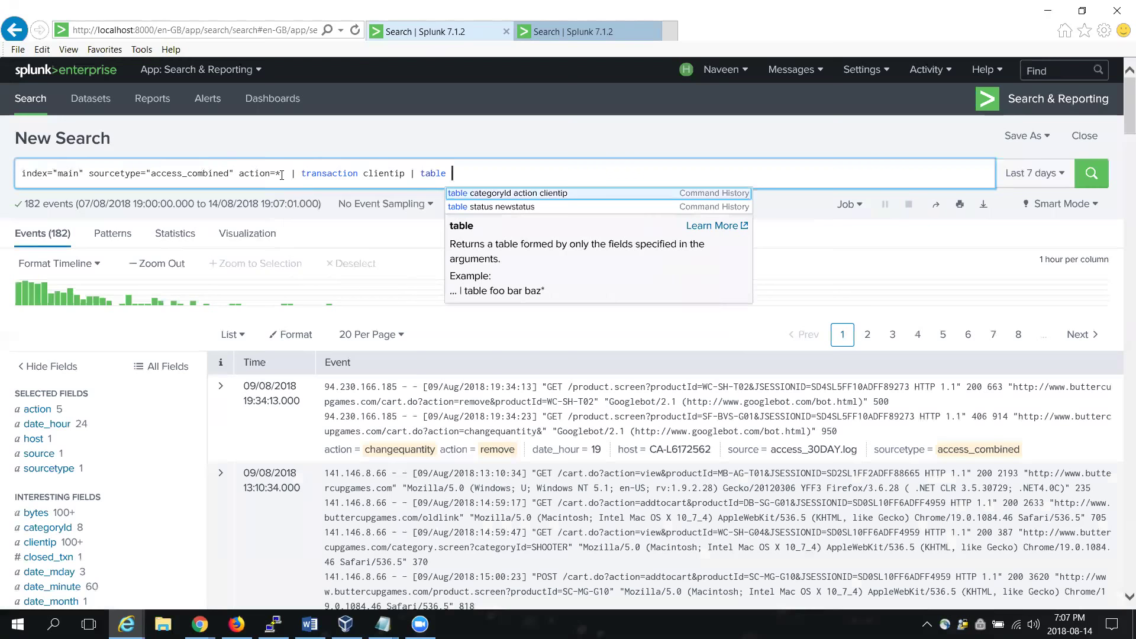
{"action": "key", "text": "Return"}
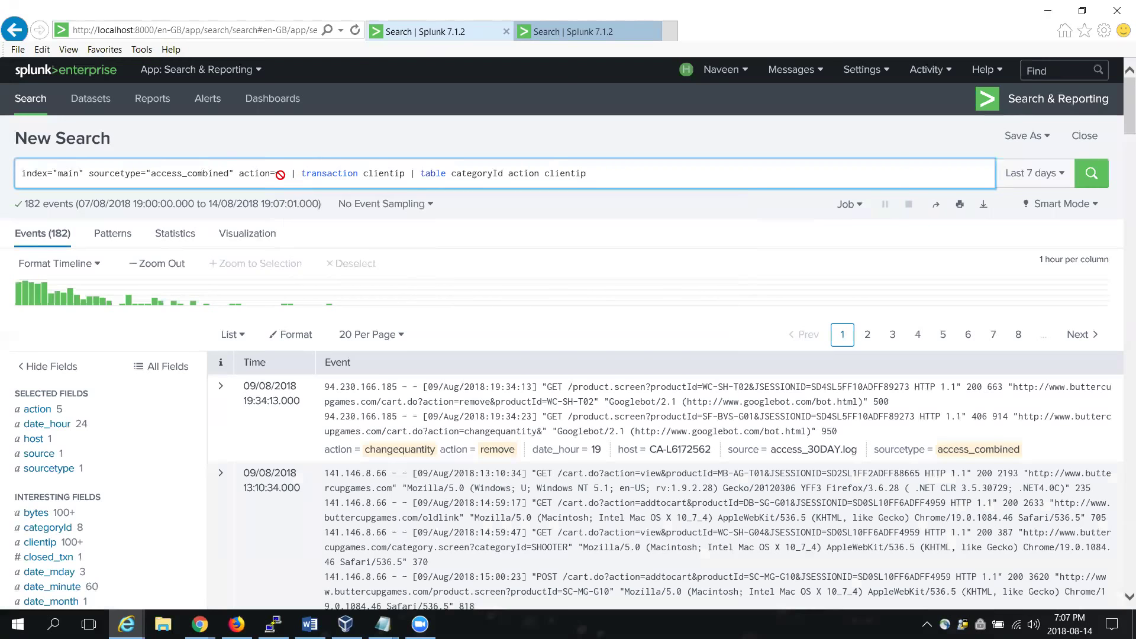
{"action": "key", "text": "Return"}
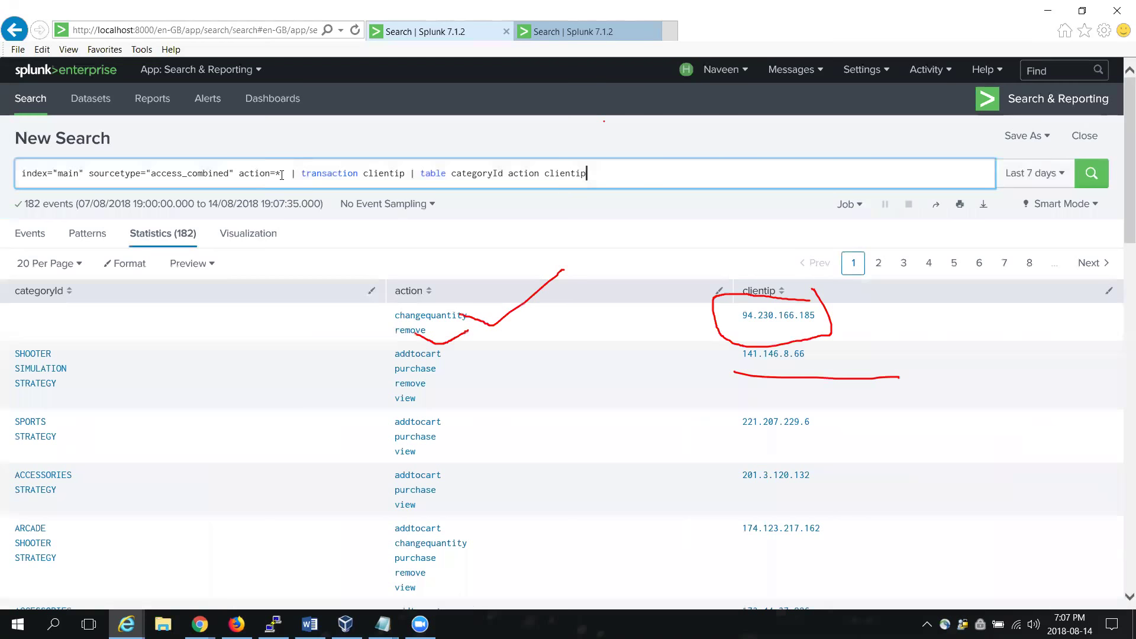
{"action": "mouse_move", "coordinate": [429, 367]}
{"action": "left_mouse_down"}
{"action": "mouse_move", "coordinate": [445, 372]}
{"action": "mouse_move", "coordinate": [424, 396]}
{"action": "left_mouse_up"}
{"action": "left_click_drag", "start_coordinate": [40, 337], "coordinate": [3, 353]}
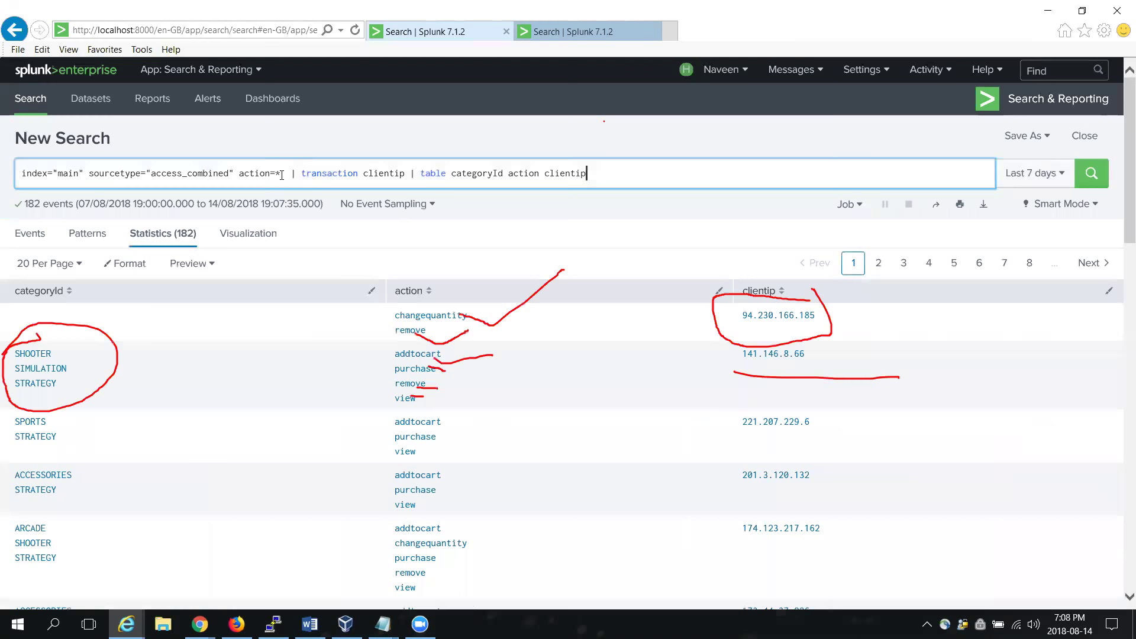
{"action": "key", "text": "Escape"}
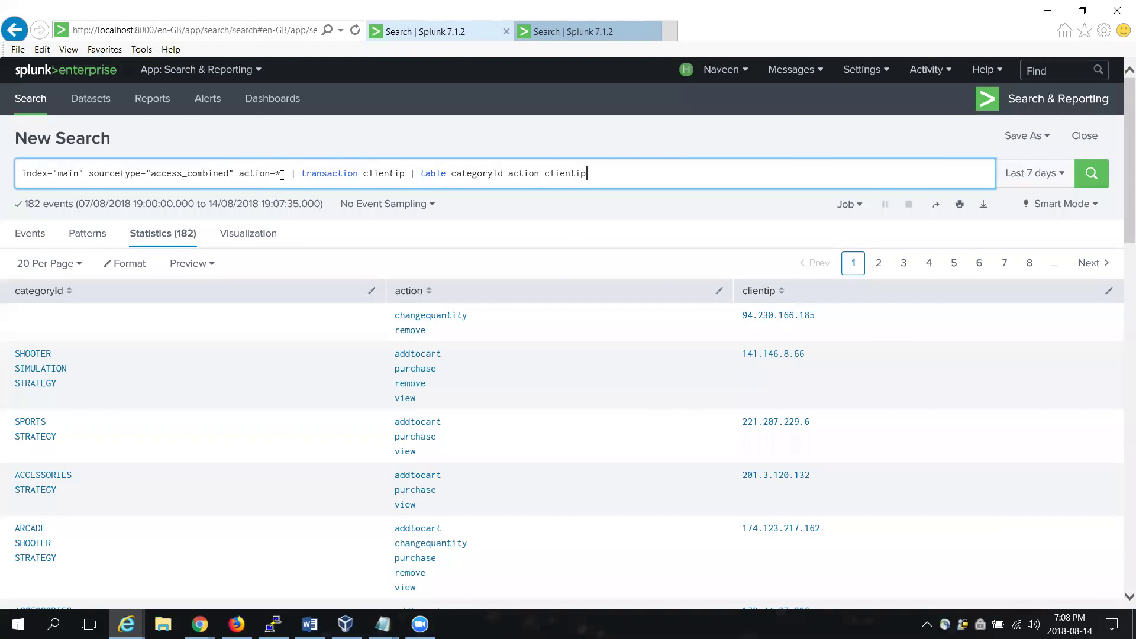
{"action": "left_click_drag", "start_coordinate": [59, 301], "coordinate": [36, 299]}
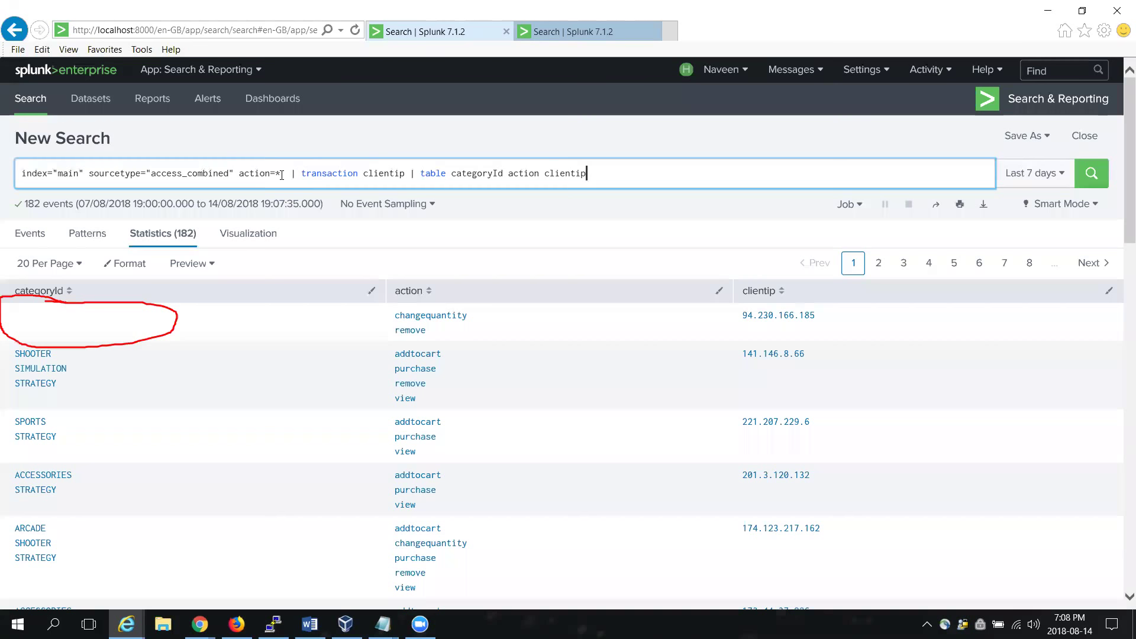
{"action": "key", "text": "Escape"}
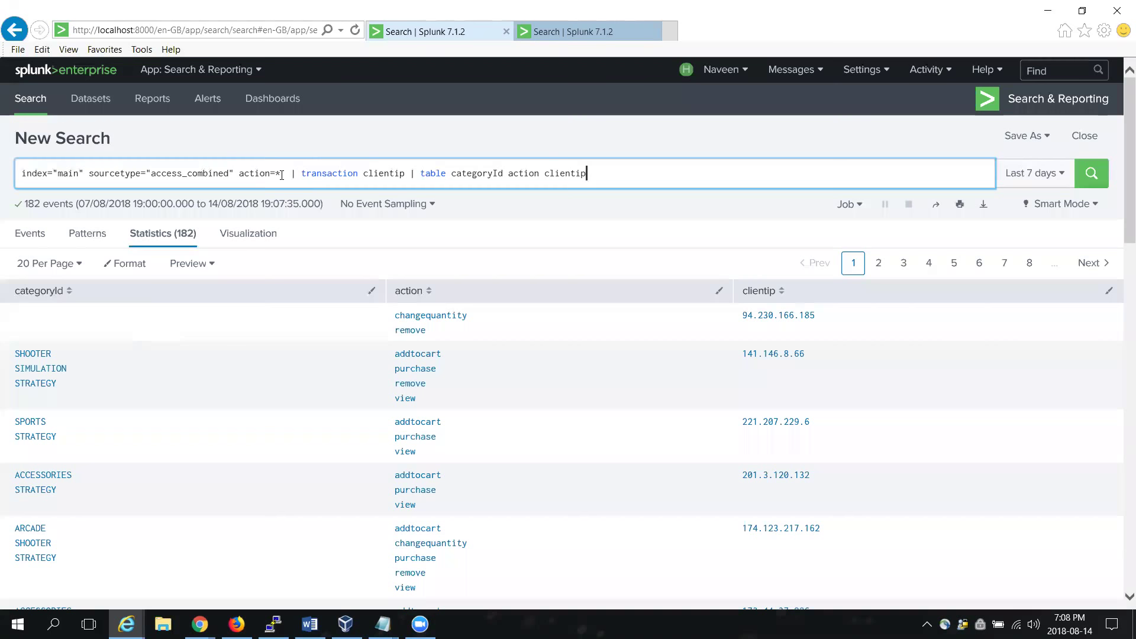
{"action": "left_click_drag", "start_coordinate": [614, 254], "coordinate": [566, 297]}
{"action": "left_click_drag", "start_coordinate": [654, 277], "coordinate": [607, 319]}
{"action": "left_click_drag", "start_coordinate": [721, 160], "coordinate": [673, 211]}
{"action": "left_click_drag", "start_coordinate": [823, 125], "coordinate": [718, 245]}
{"action": "key", "text": "ctrl+z"}
{"action": "key", "text": "ctrl+z"}
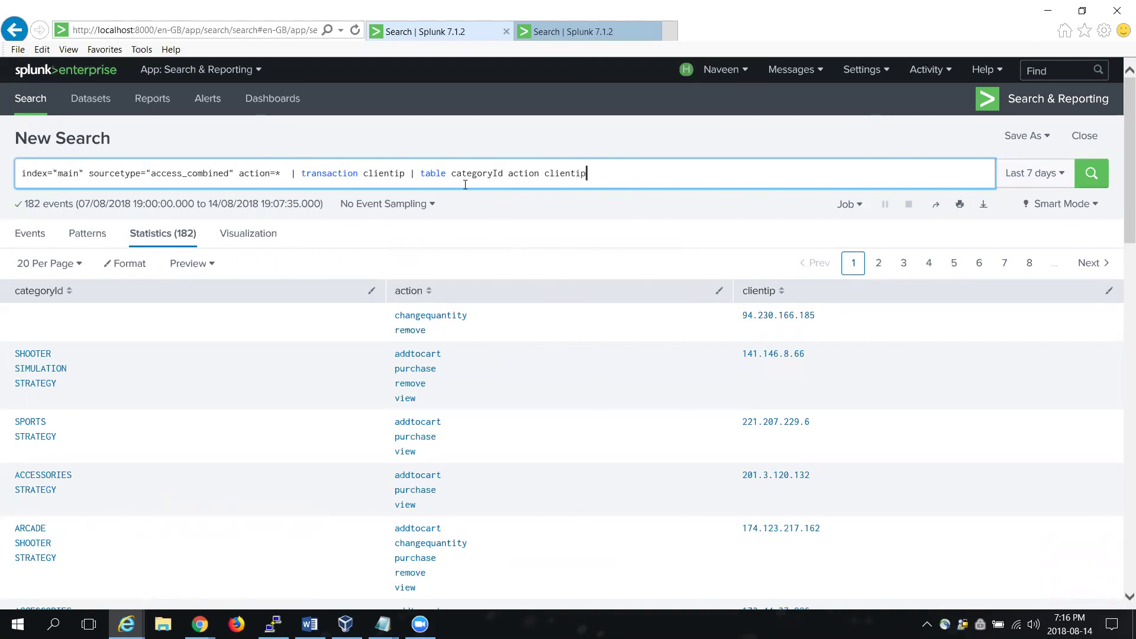
{"action": "left_click", "coordinate": [420, 172], "text": "shift"}
Step: Trim the query back to action=* and rerun it, showing 5,218 raw events
{"action": "left_click", "coordinate": [302, 173], "text": "shift"}
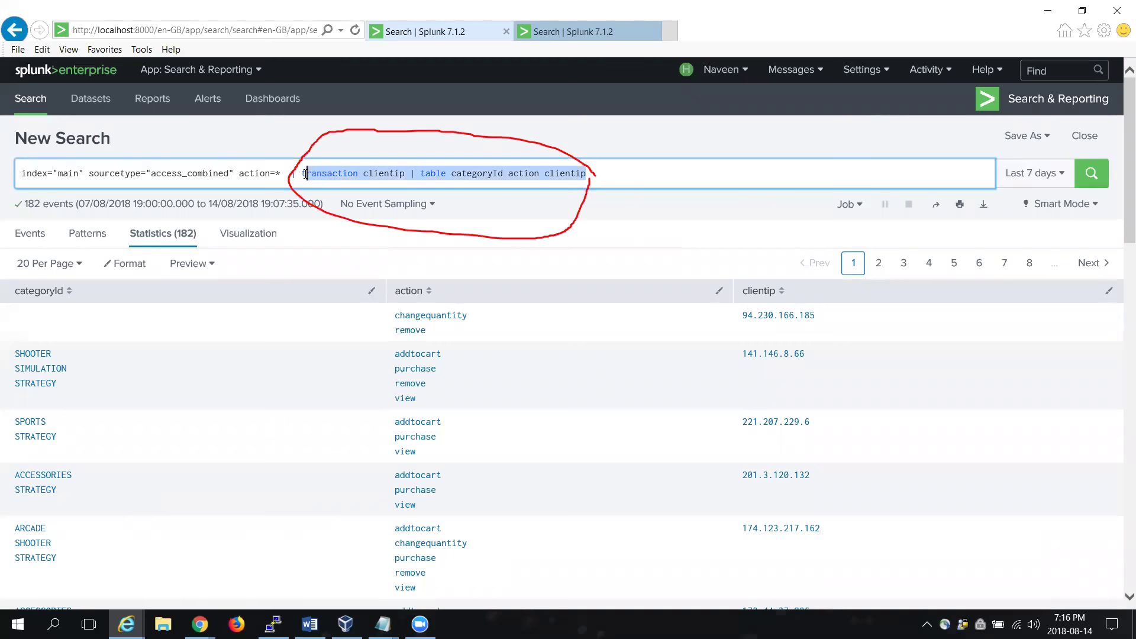
{"action": "key", "text": "BackSpace"}
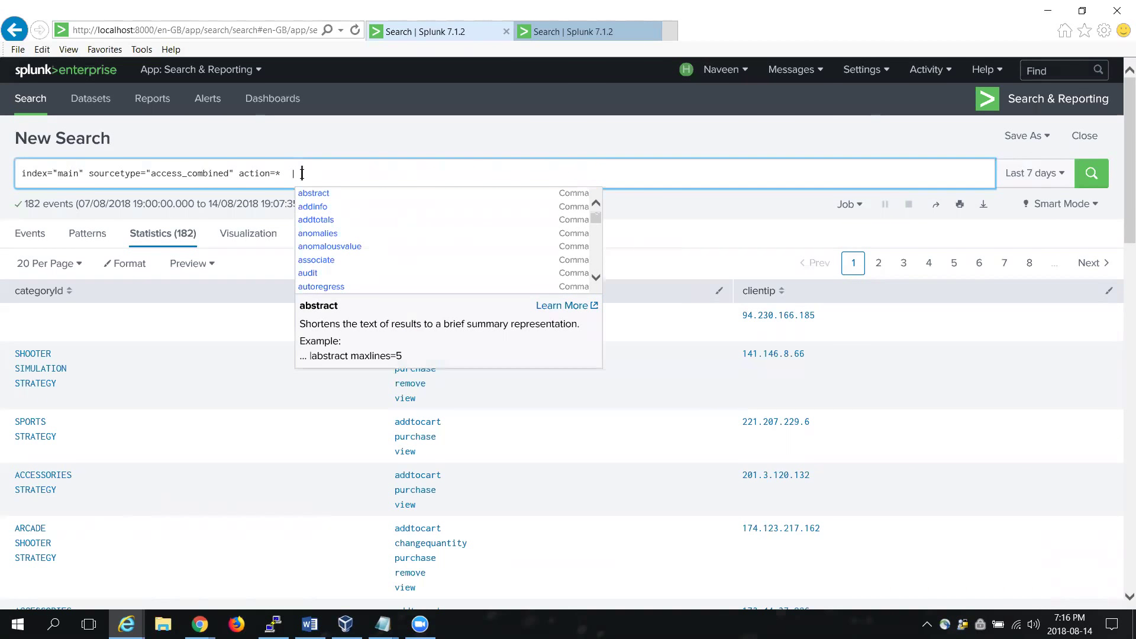
{"action": "key", "text": "BackSpace"}
{"action": "key", "text": "BackSpace"}
{"action": "key", "text": "BackSpace"}
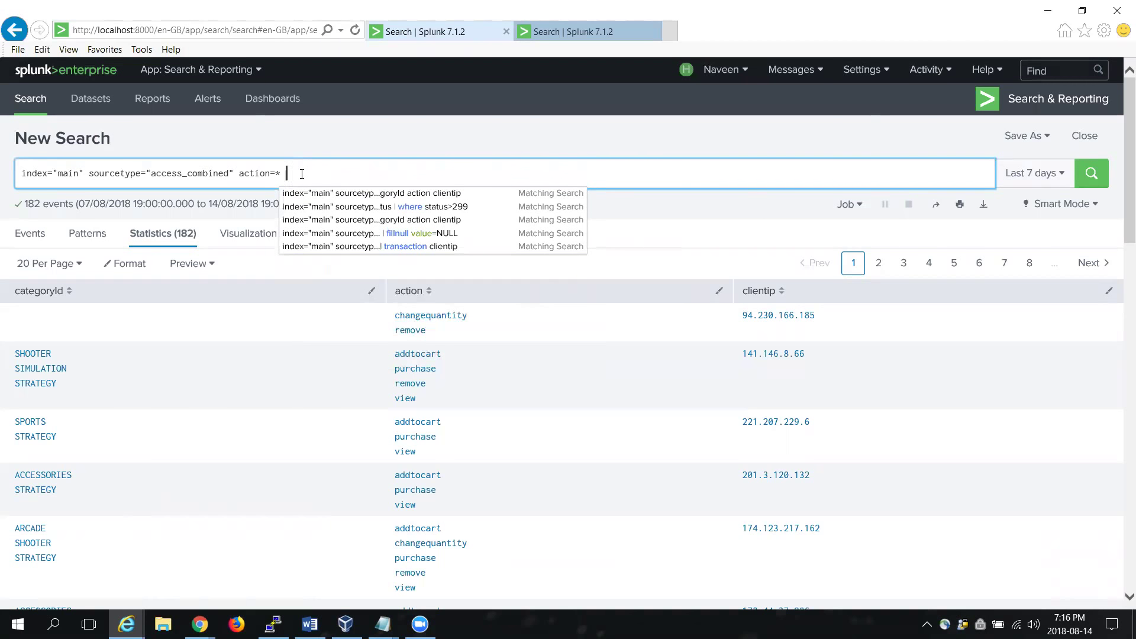
{"action": "key", "text": "Return"}
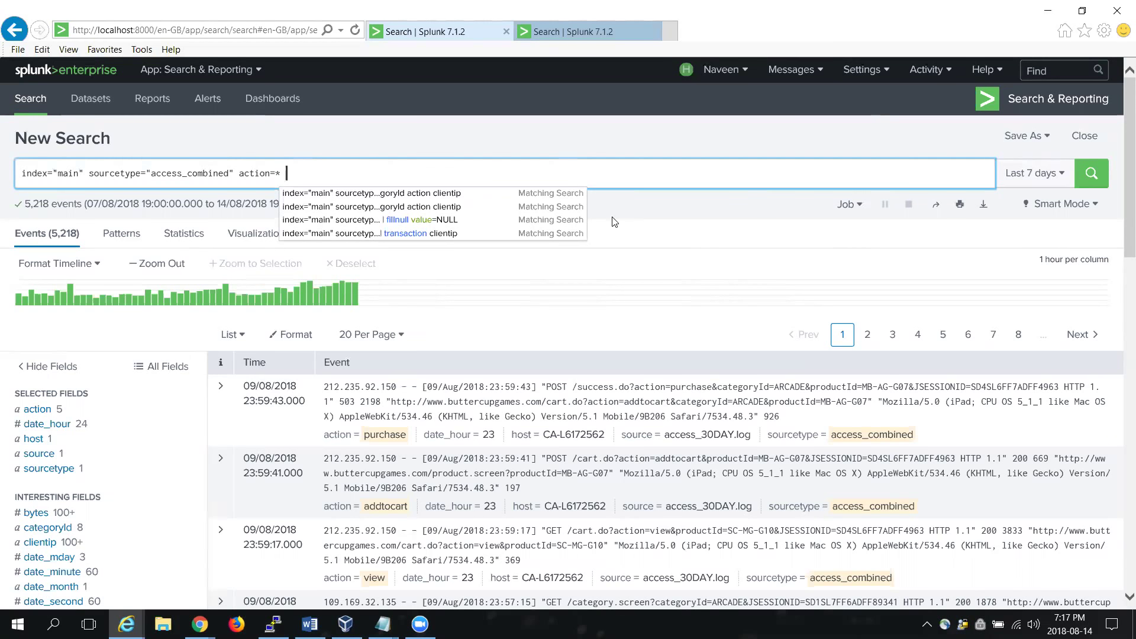
{"action": "type", "text": "*e"}
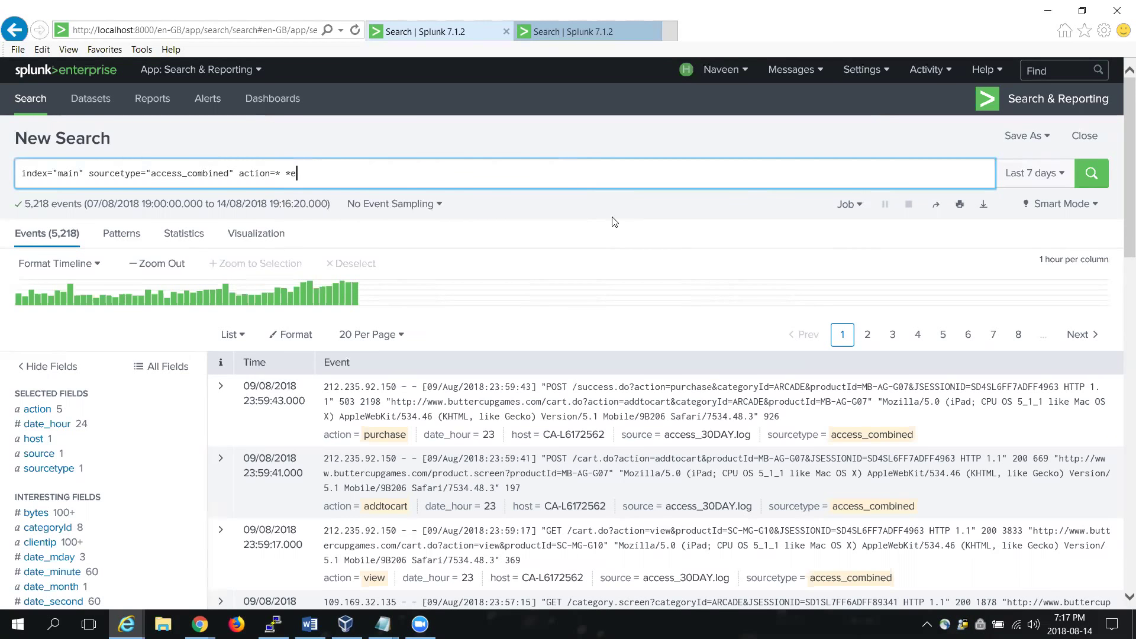
{"action": "type", "text": "rror*"}
Step: Run the *error* search, returning 127 error events over the last 7 days
{"action": "key", "text": "Return"}
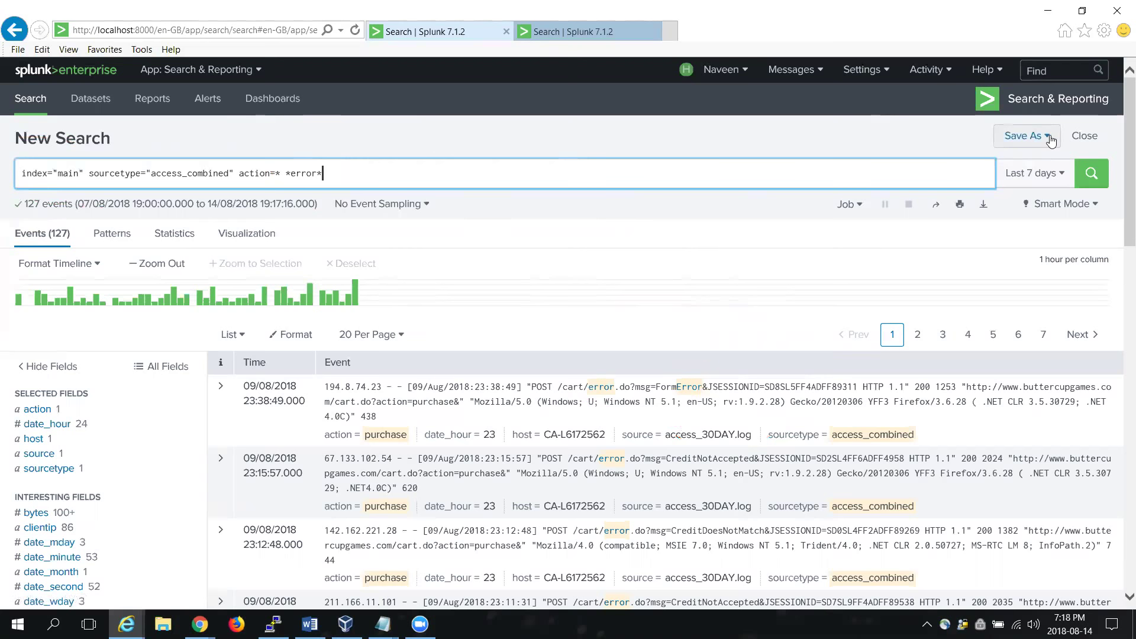
{"action": "left_click", "coordinate": [1050, 139]}
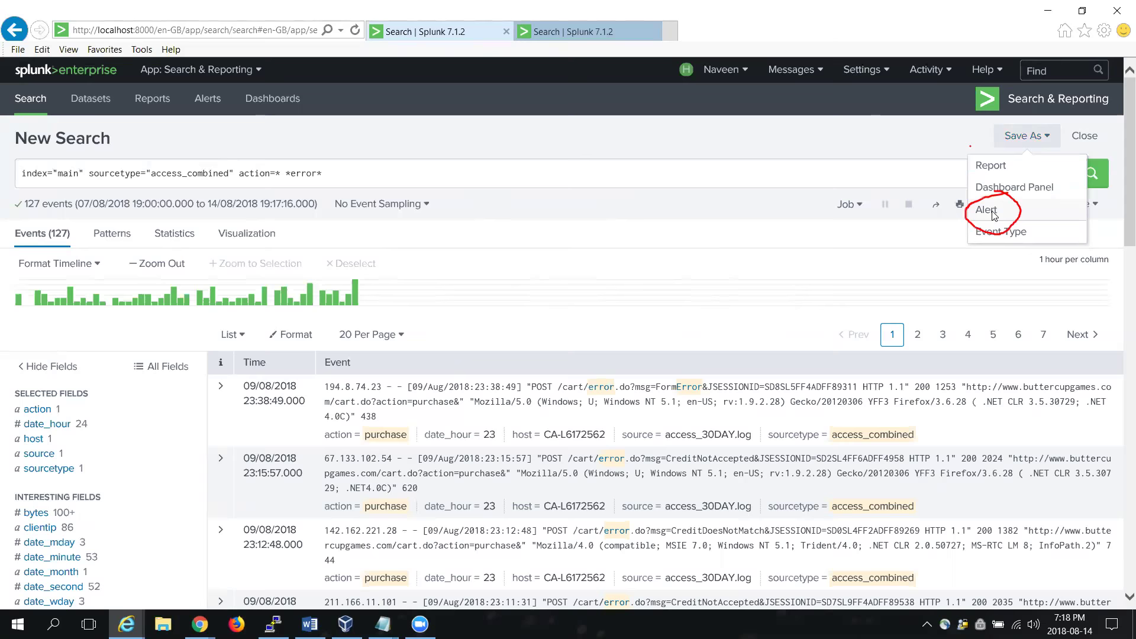
Step: Save the search as an alert titled 'Erroralert', shared in the app
{"action": "left_click", "coordinate": [995, 214]}
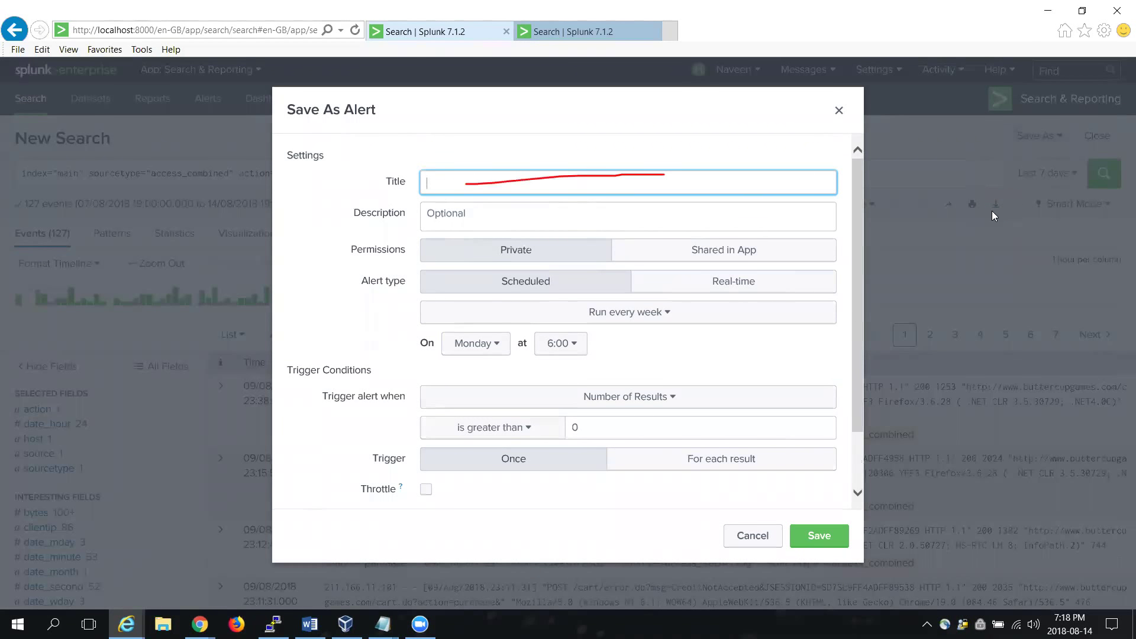
{"action": "type", "text": "Erroralert"}
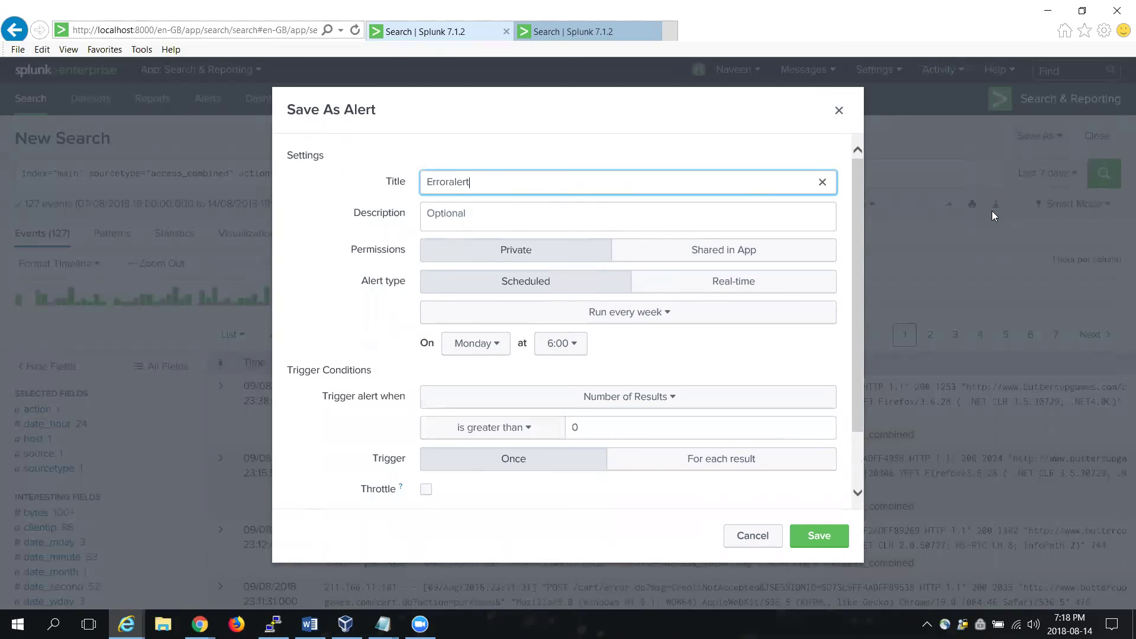
{"action": "key", "text": "Tab"}
{"action": "key", "text": "Tab"}
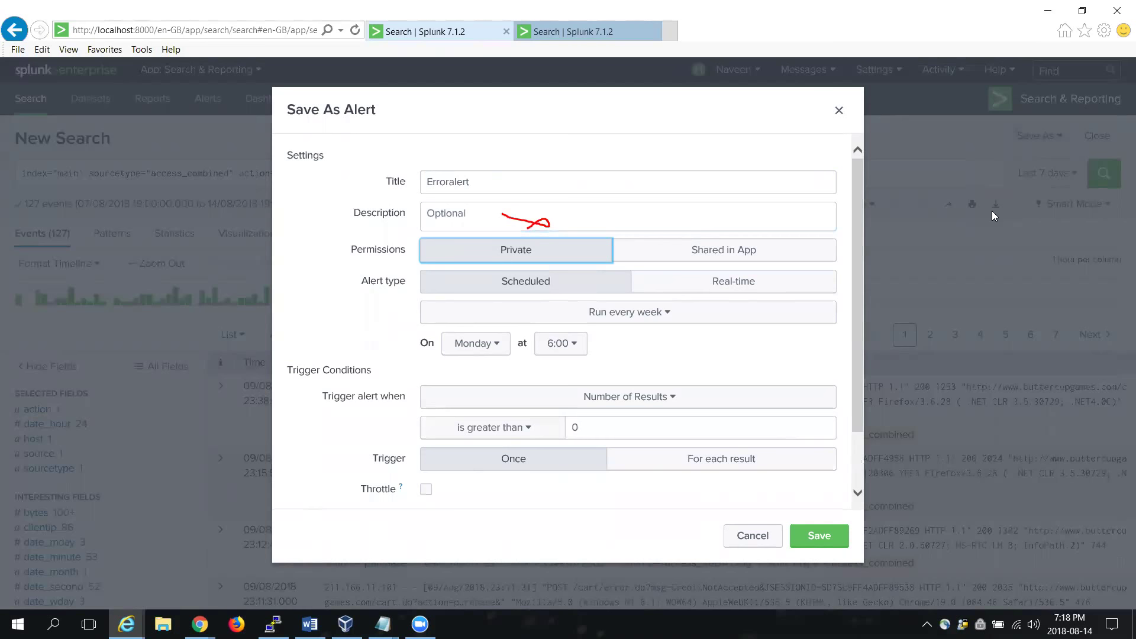
{"action": "left_click", "coordinate": [808, 255]}
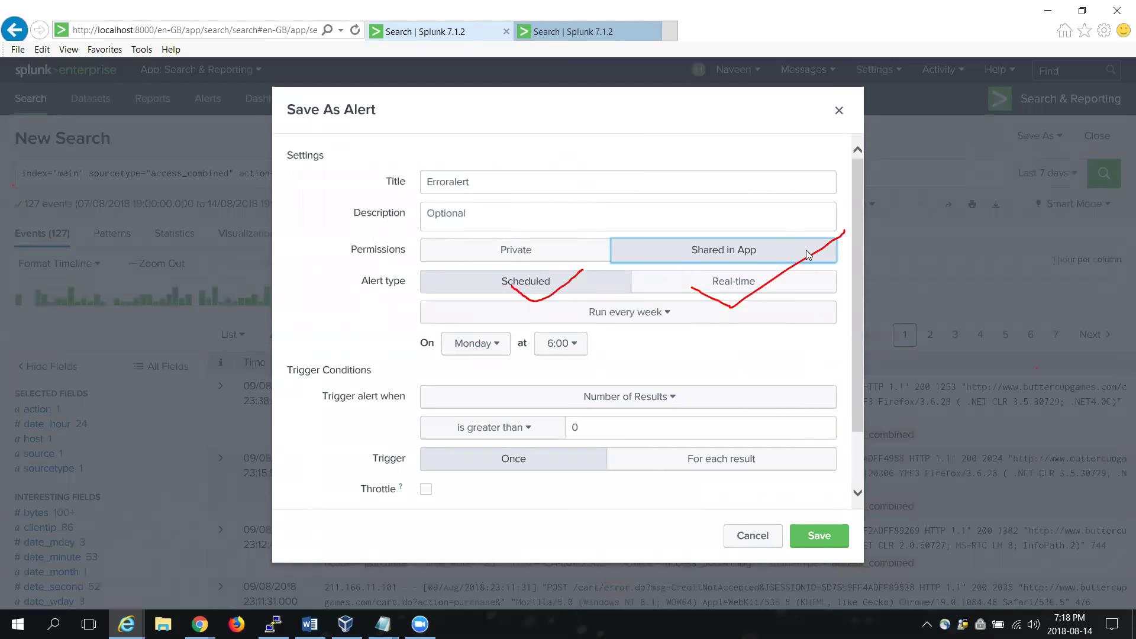
Step: Schedule the alert to run every hour with Number of Results as the trigger
{"action": "left_click_drag", "start_coordinate": [1058, 289], "coordinate": [1073, 345]}
{"action": "left_click_drag", "start_coordinate": [971, 298], "coordinate": [1048, 280]}
{"action": "left_click_drag", "start_coordinate": [960, 266], "coordinate": [1001, 319]}
{"action": "left_click_drag", "start_coordinate": [583, 309], "coordinate": [595, 302]}
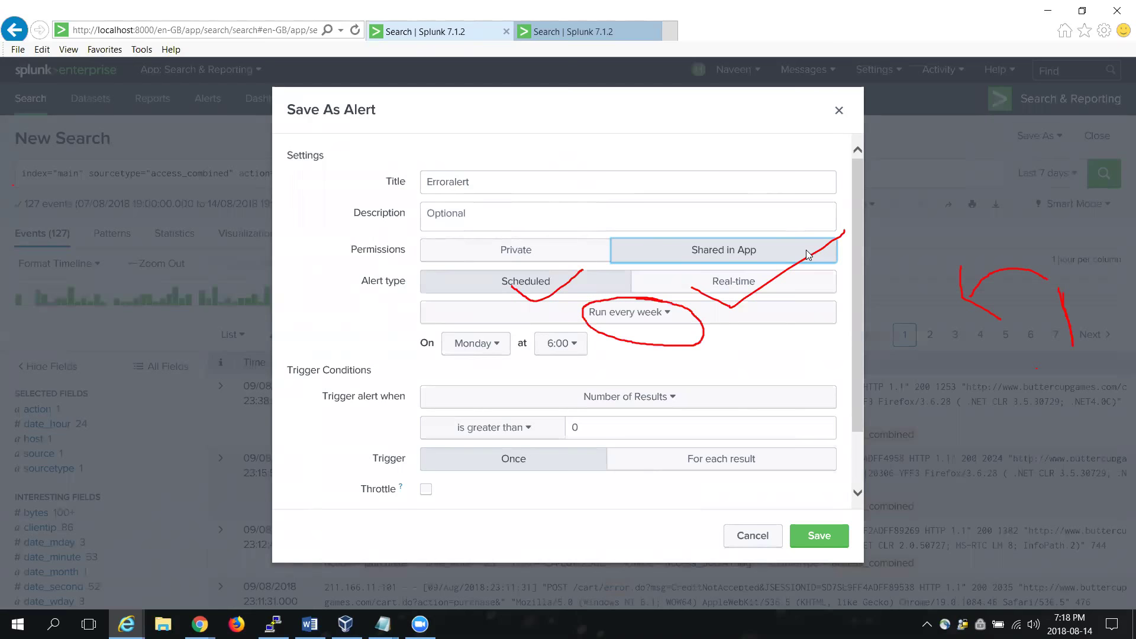
{"action": "left_click", "coordinate": [660, 315]}
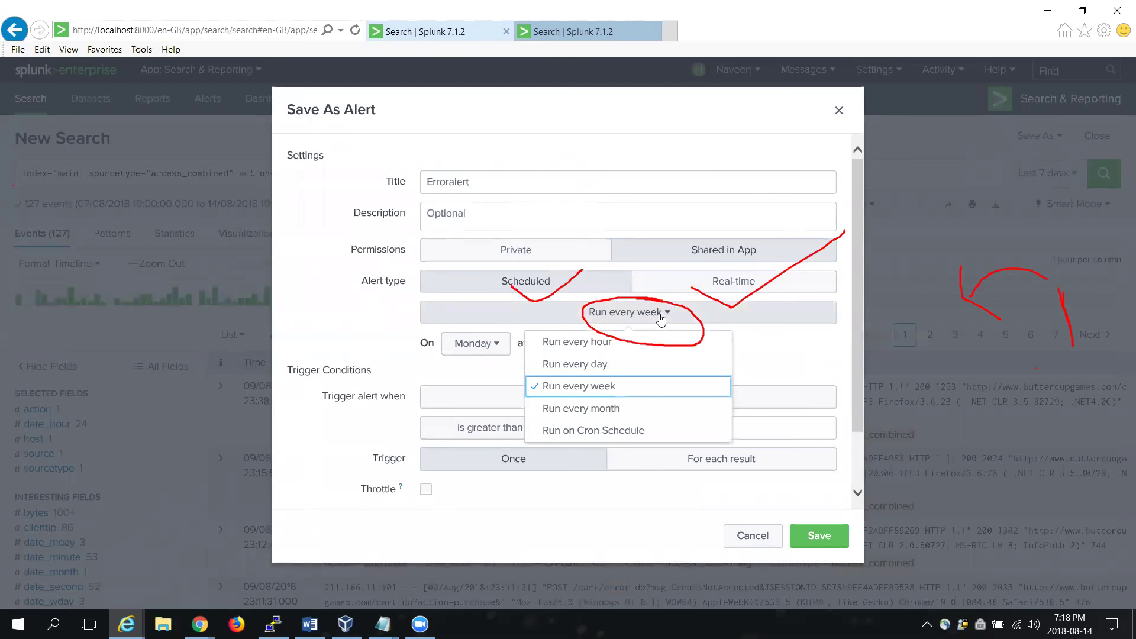
{"action": "left_click", "coordinate": [602, 342]}
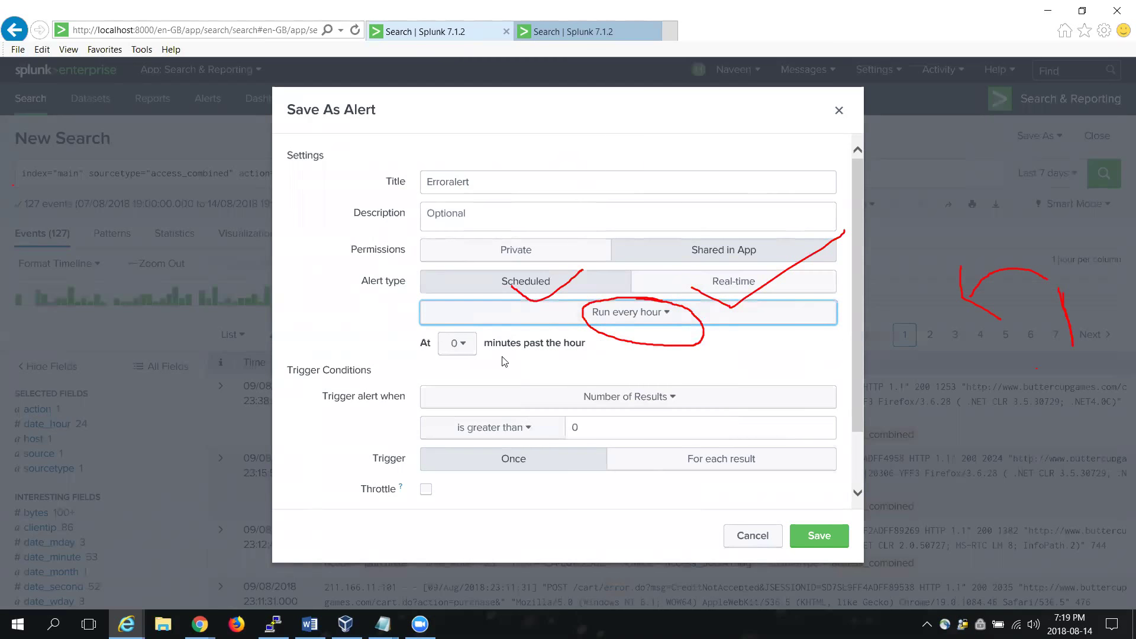
{"action": "left_click_drag", "start_coordinate": [503, 363], "coordinate": [514, 365]}
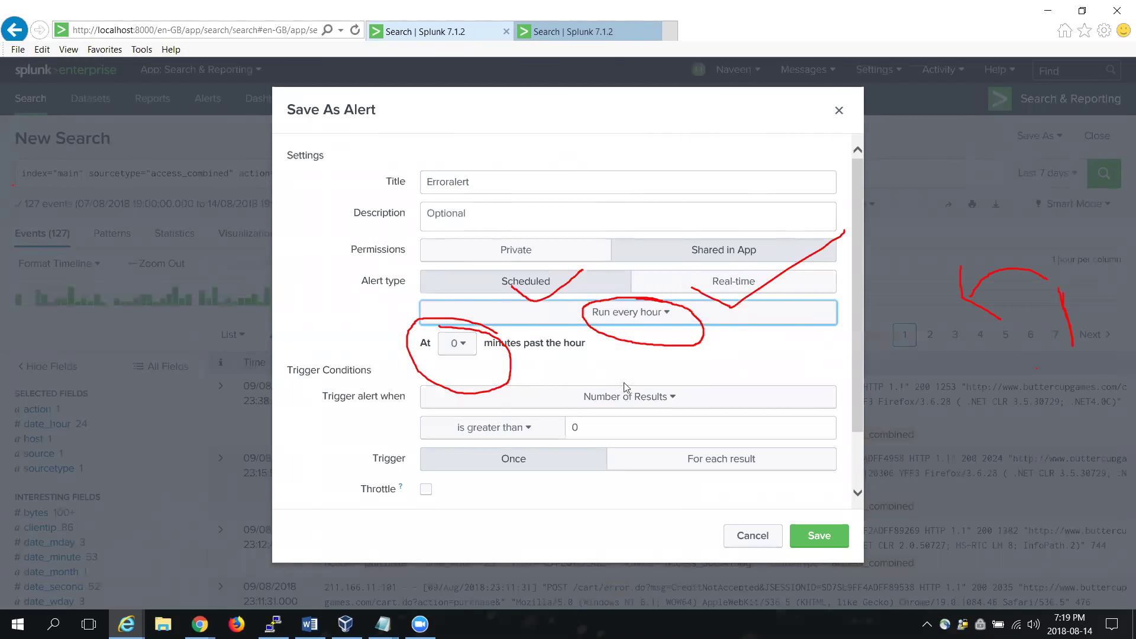
{"action": "left_click_drag", "start_coordinate": [642, 398], "coordinate": [639, 396]}
{"action": "left_click", "coordinate": [640, 396]}
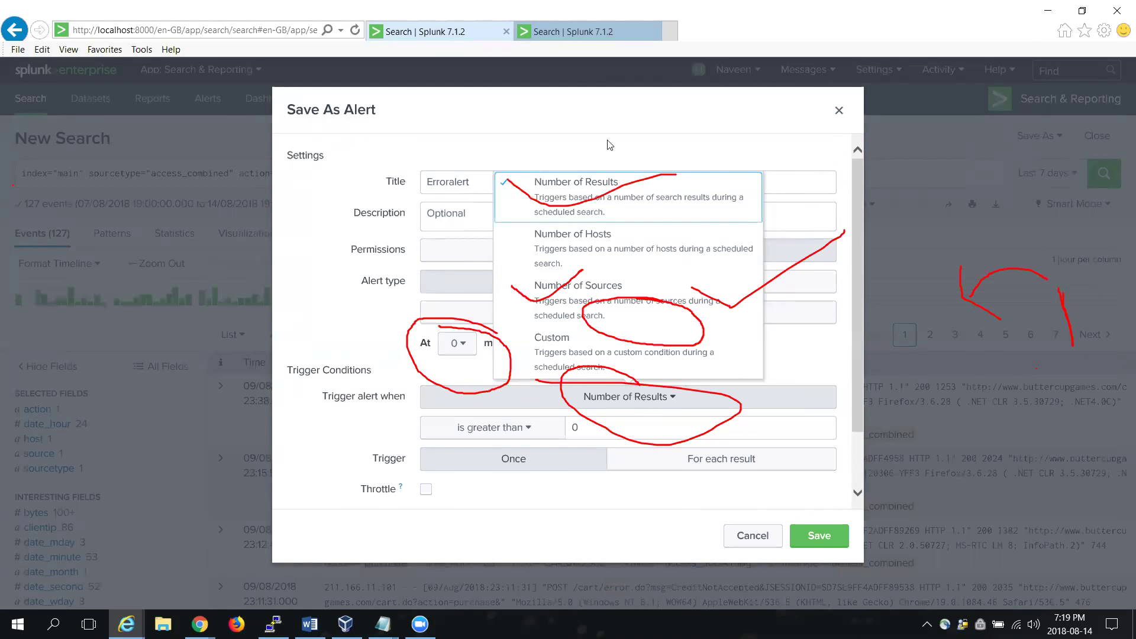
{"action": "left_click", "coordinate": [593, 185]}
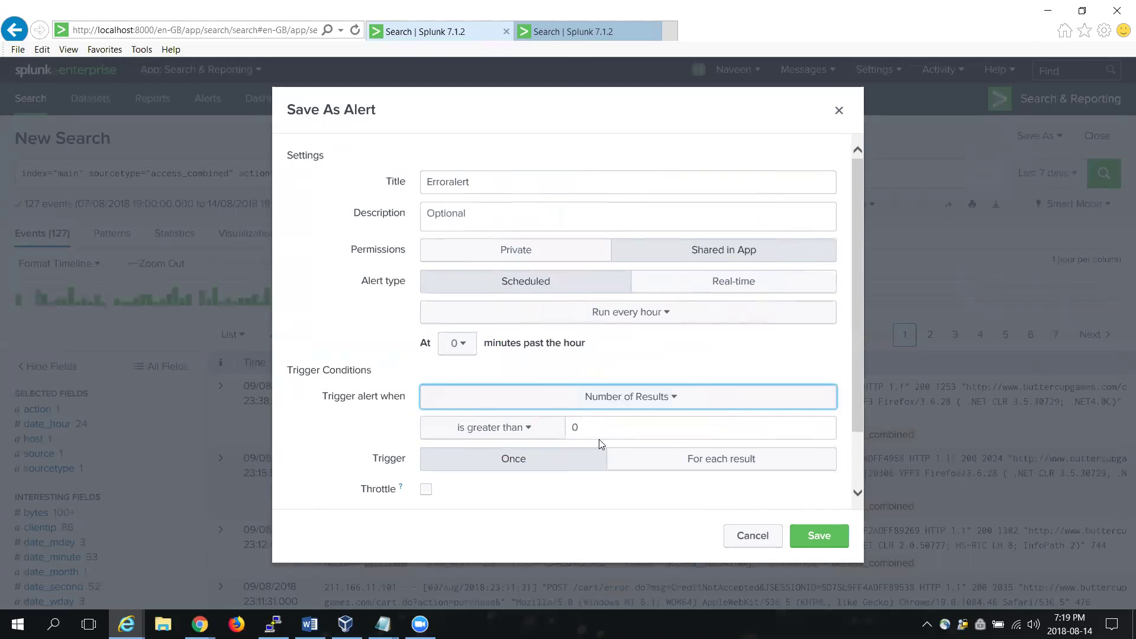
Step: Make the alert trigger when the number of results is greater than 3
{"action": "left_click", "coordinate": [532, 433]}
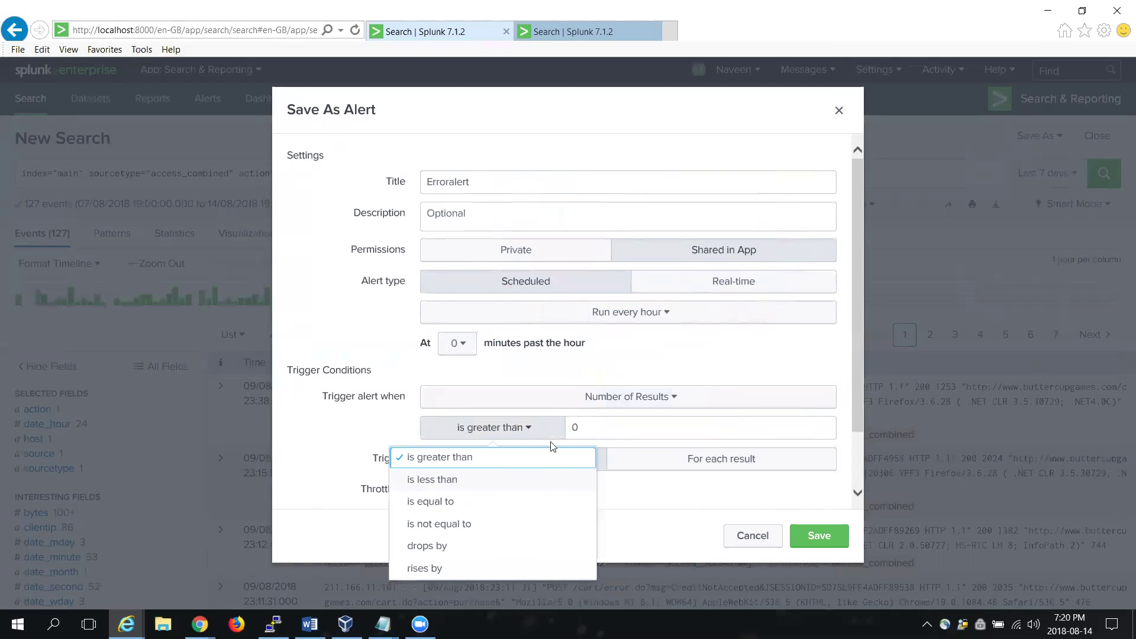
{"action": "left_click", "coordinate": [577, 429]}
{"action": "type", "text": "3"}
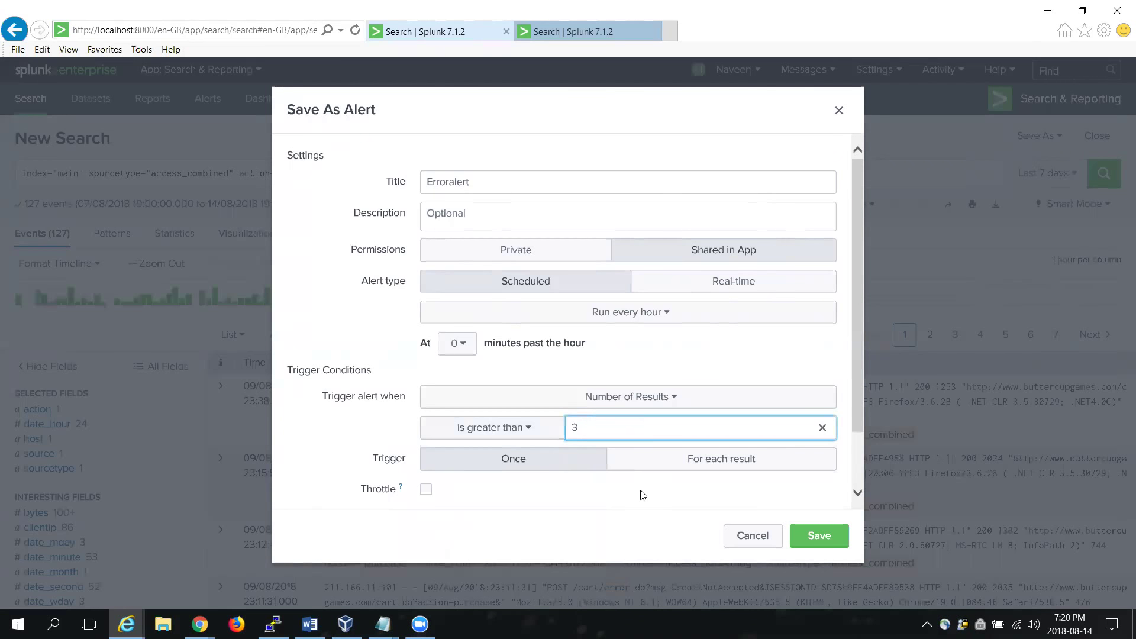
{"action": "left_click", "coordinate": [859, 494]}
{"action": "left_click", "coordinate": [858, 494]}
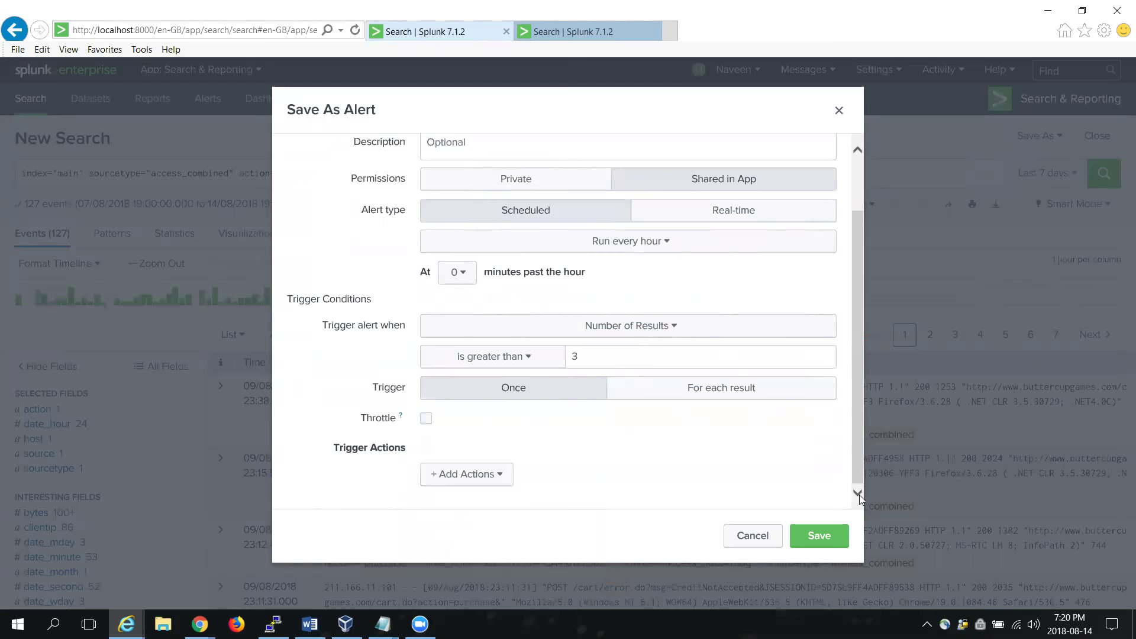
Step: Keep triggering Once and enable throttling that suppresses repeat triggers for 2 hours
{"action": "left_click", "coordinate": [558, 387]}
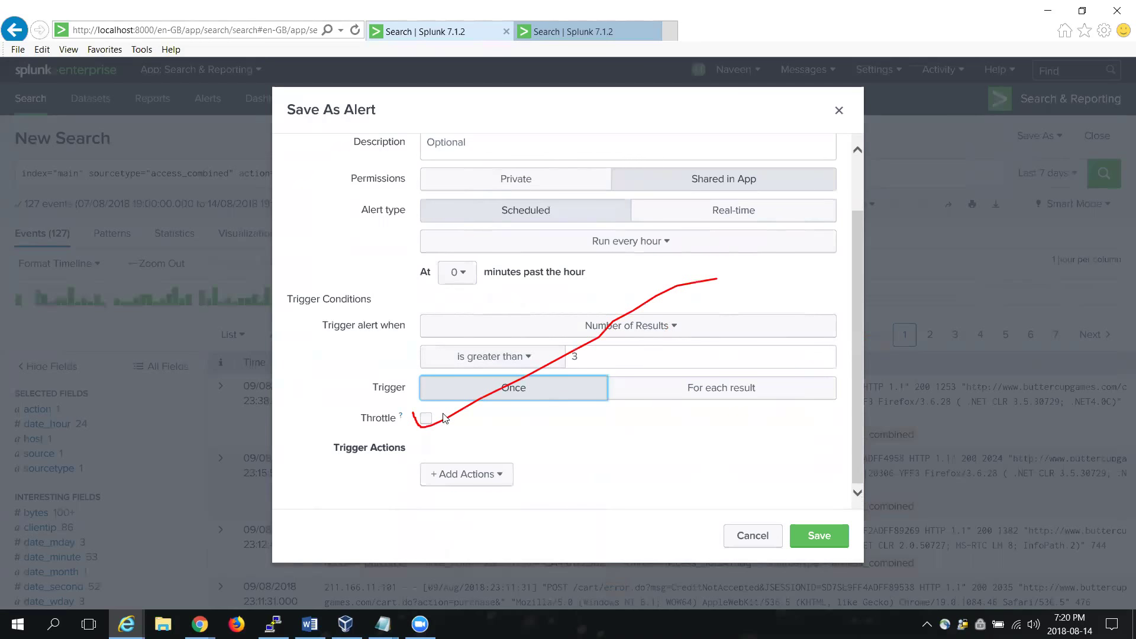
{"action": "left_click", "coordinate": [426, 419]}
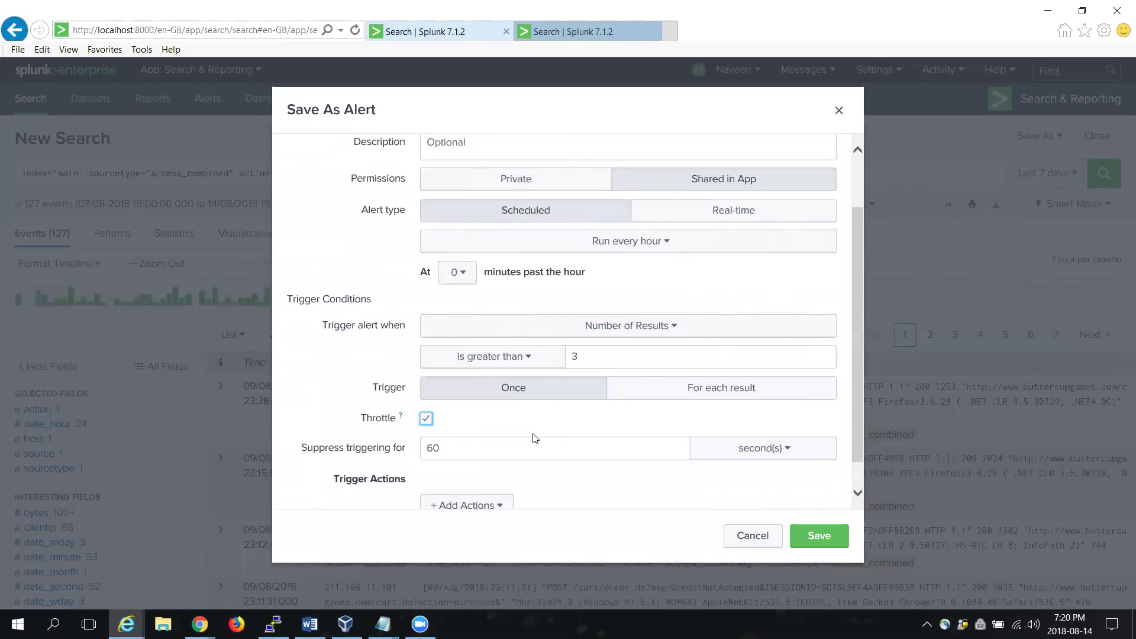
{"action": "key", "text": "space"}
{"action": "left_click", "coordinate": [426, 419]}
{"action": "left_click", "coordinate": [763, 451]}
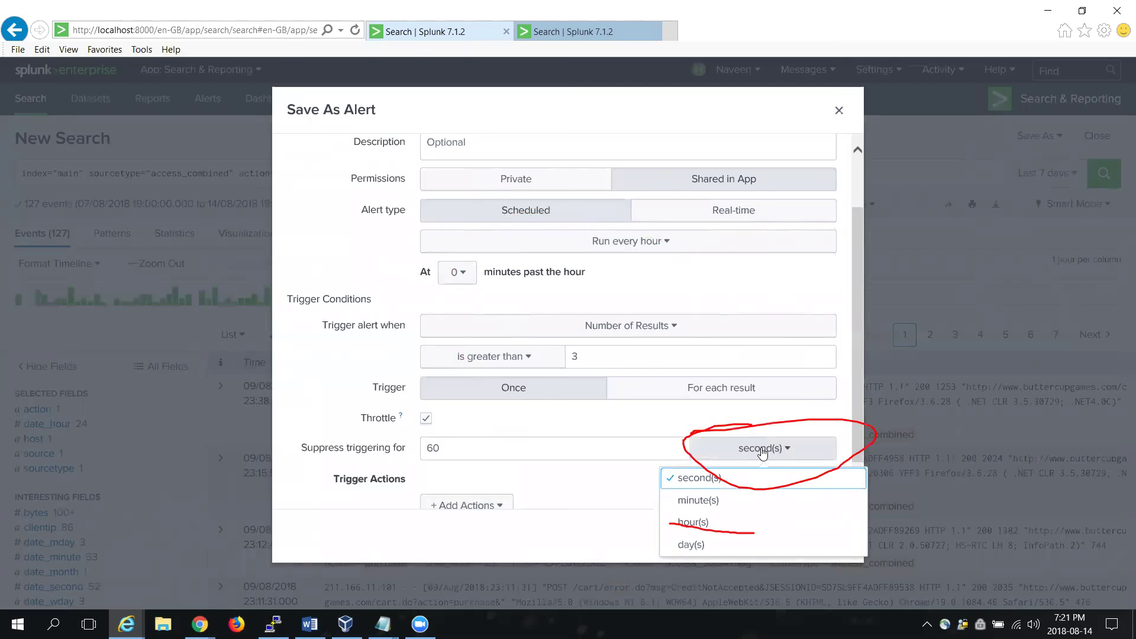
{"action": "left_click", "coordinate": [703, 529]}
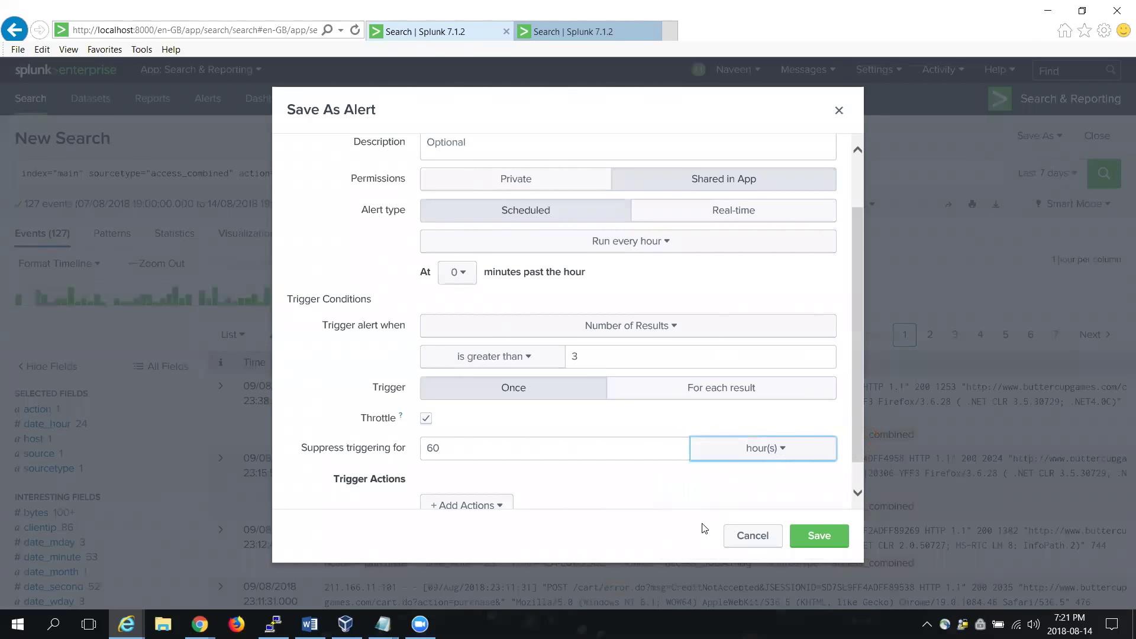
{"action": "double_click", "coordinate": [486, 452]}
{"action": "type", "text": "2"}
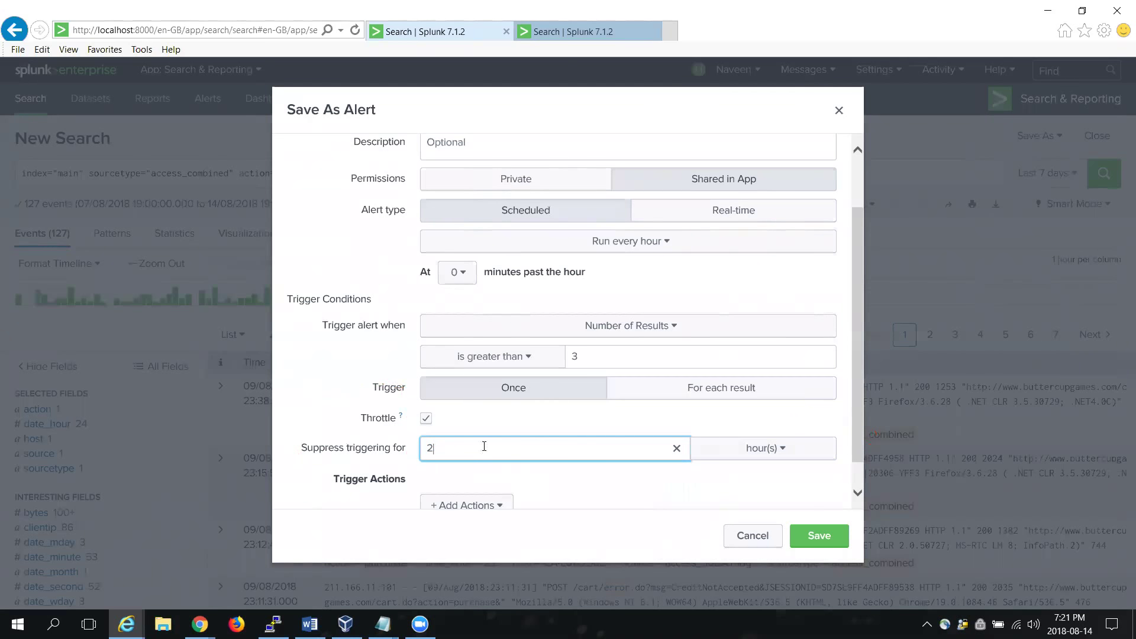
{"action": "left_click", "coordinate": [565, 477]}
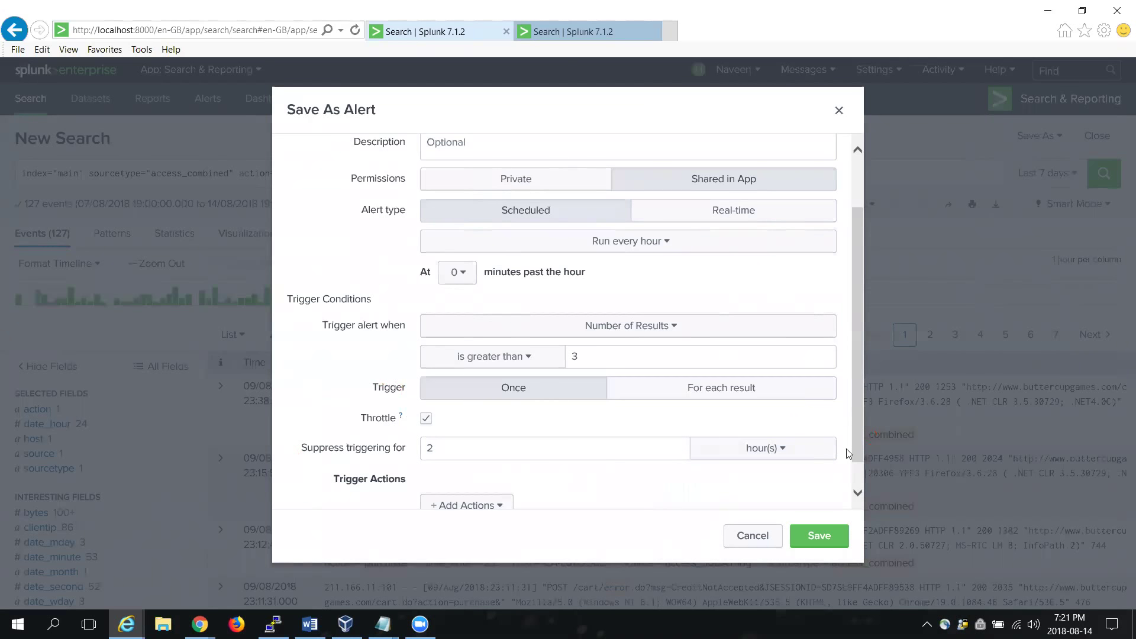
{"action": "left_click", "coordinate": [858, 493]}
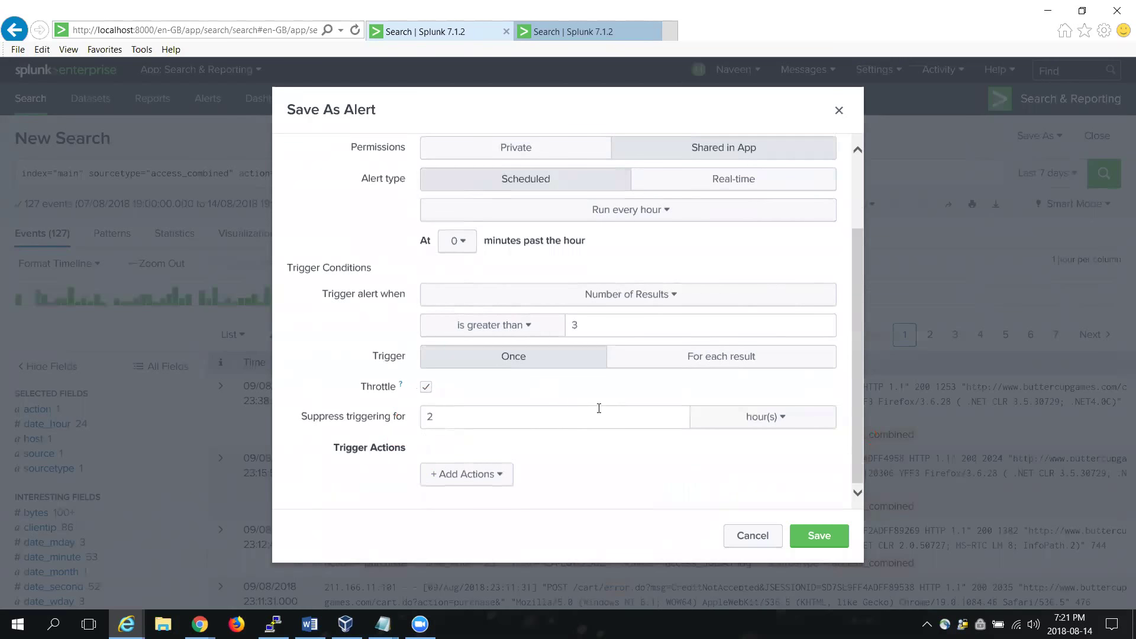
{"action": "left_click", "coordinate": [488, 491]}
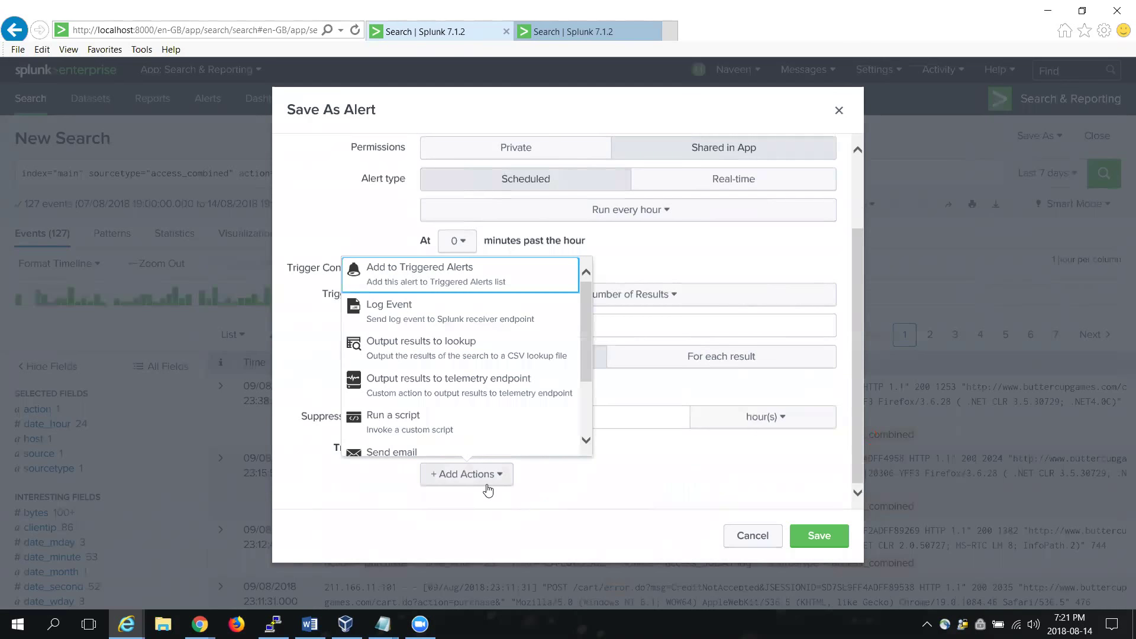
Step: Add a Send email trigger action with the default subject and message
{"action": "left_click", "coordinate": [586, 440]}
{"action": "left_click", "coordinate": [587, 440]}
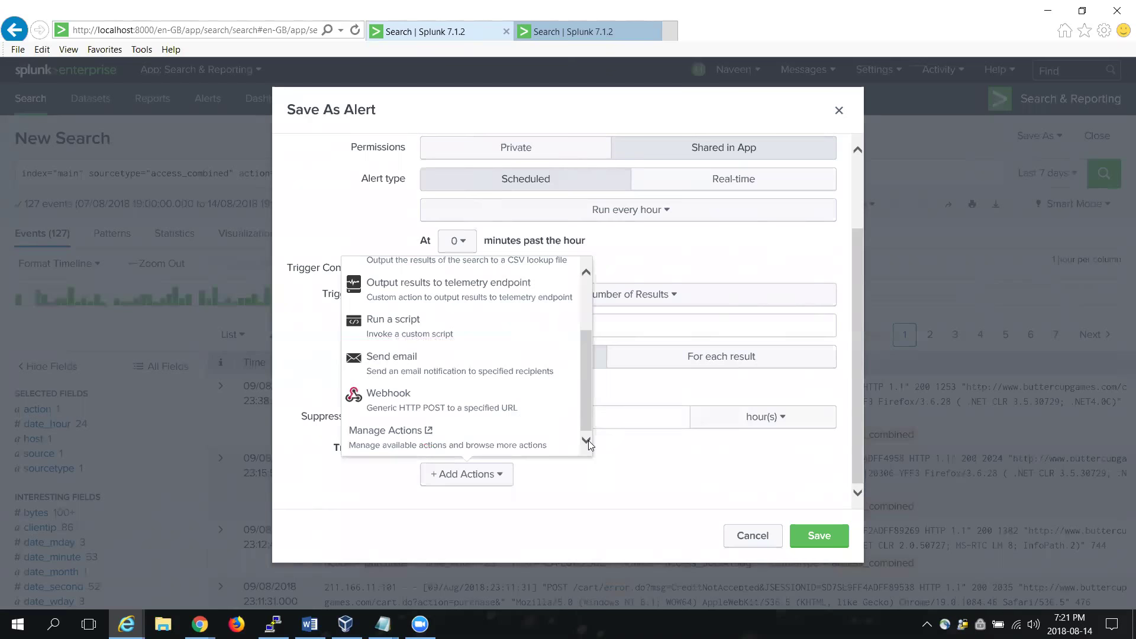
{"action": "left_click", "coordinate": [446, 369]}
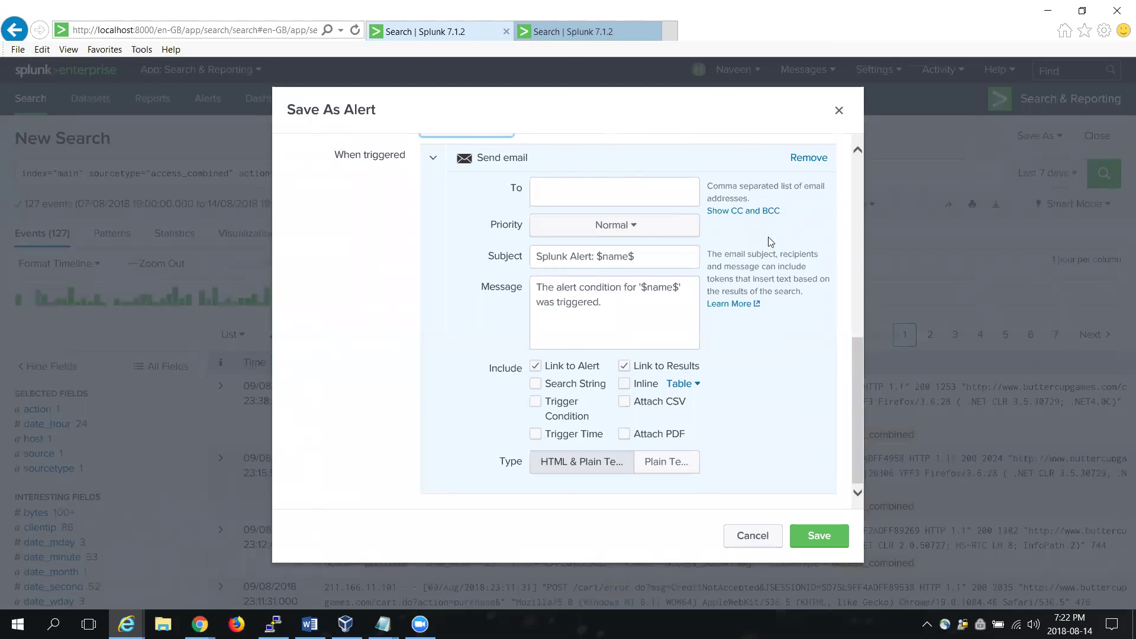
{"action": "scroll", "coordinate": [861, 189], "scroll_direction": "up", "scroll_amount": 5}
{"action": "scroll", "coordinate": [861, 190], "scroll_direction": "up", "scroll_amount": 3}
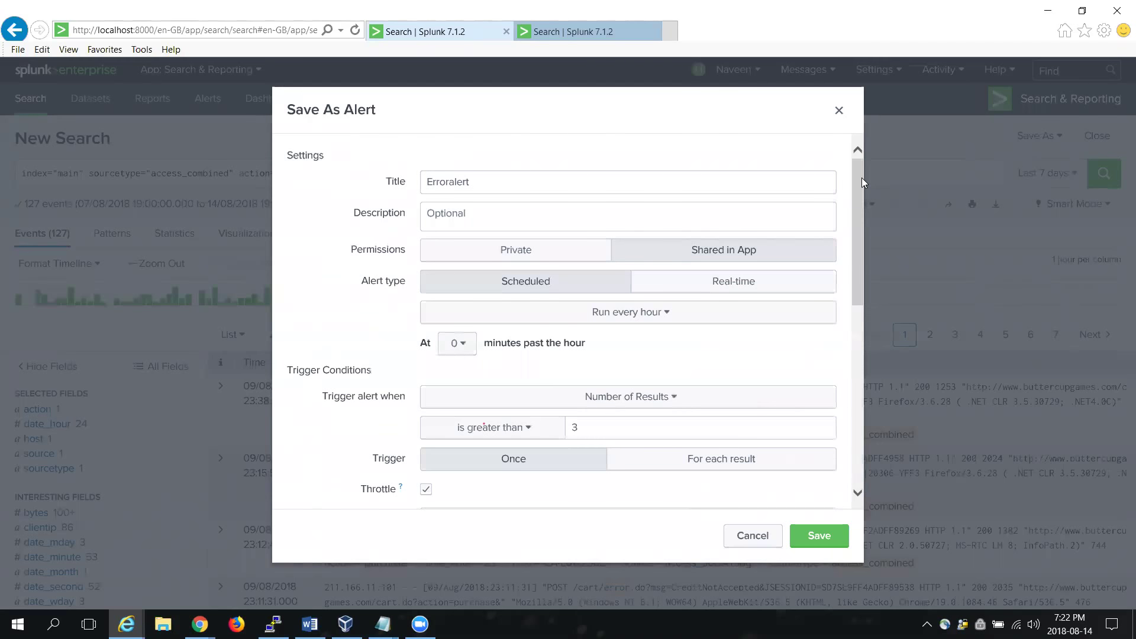
{"action": "left_click_drag", "start_coordinate": [858, 180], "coordinate": [855, 247]}
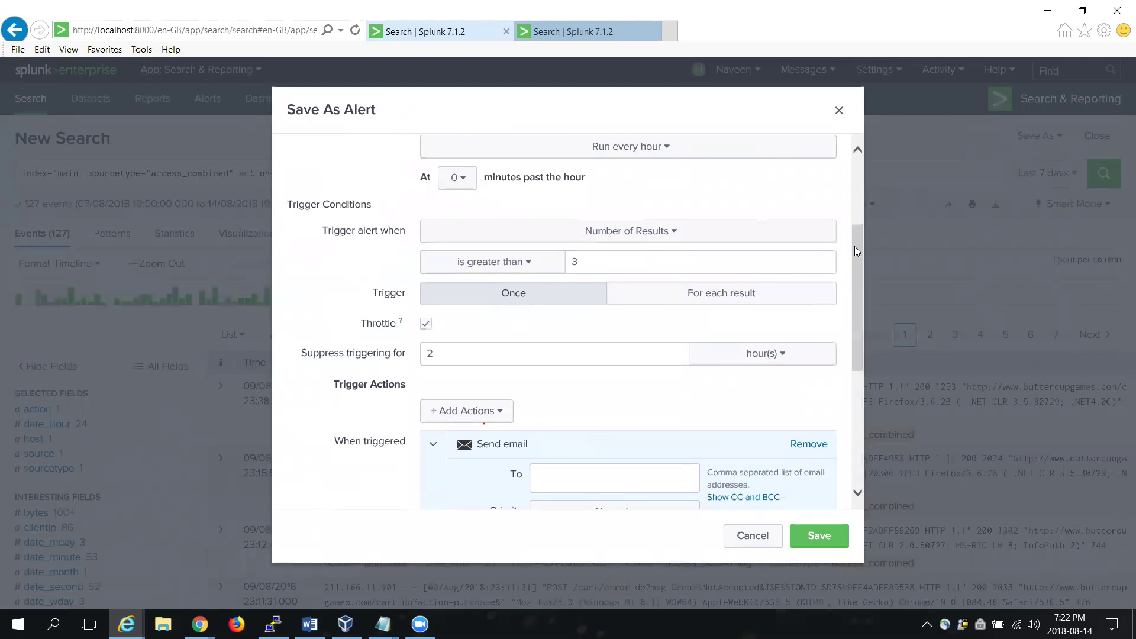
{"action": "left_click", "coordinate": [491, 417]}
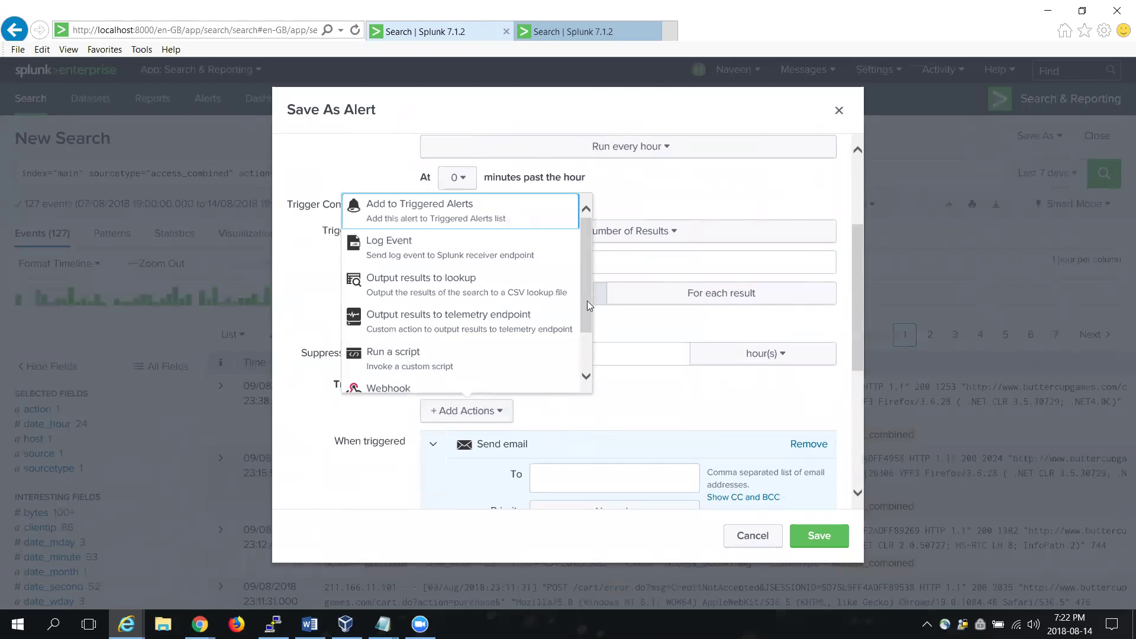
{"action": "left_click_drag", "start_coordinate": [586, 301], "coordinate": [585, 340]}
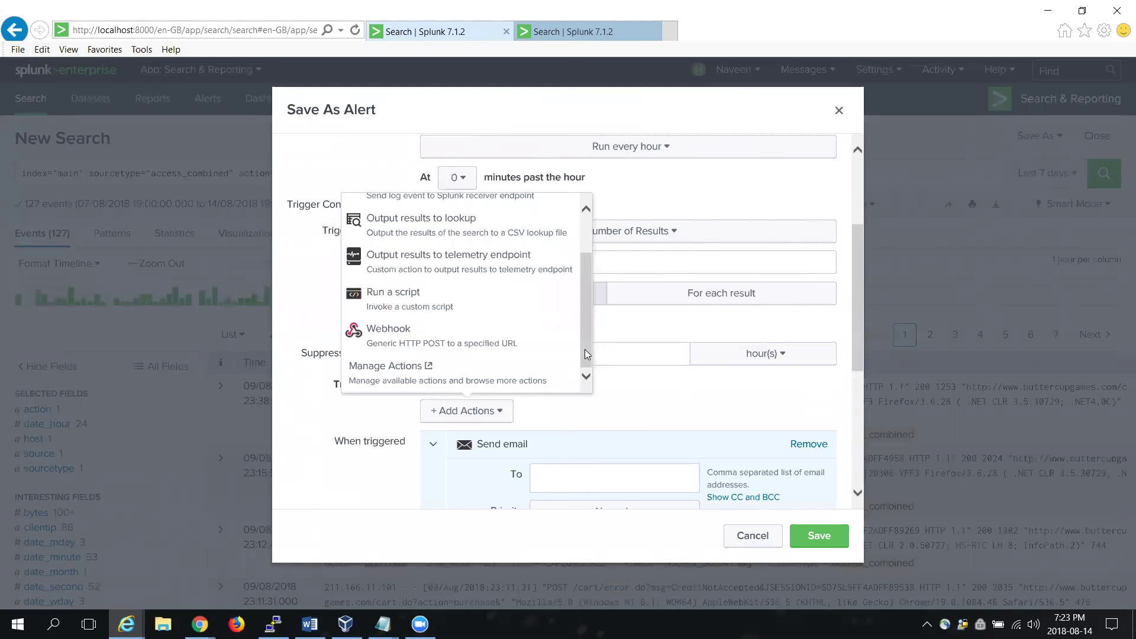
{"action": "left_click", "coordinate": [584, 349]}
{"action": "left_click_drag", "start_coordinate": [585, 349], "coordinate": [580, 256]}
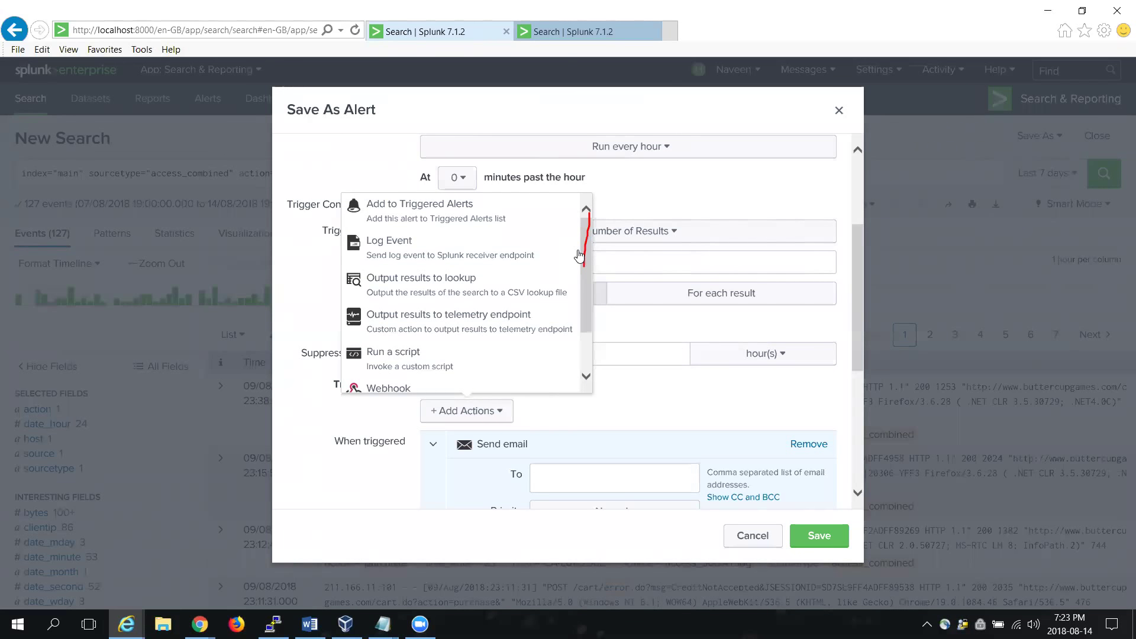
{"action": "left_click", "coordinate": [642, 202]}
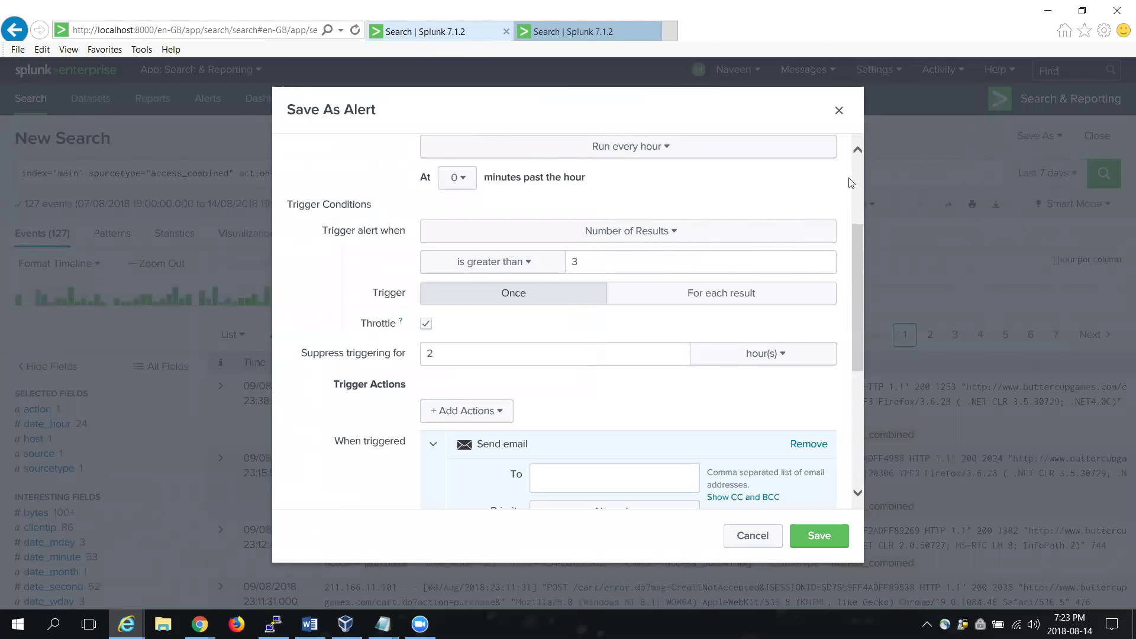
{"action": "scroll", "coordinate": [856, 181], "scroll_direction": "up", "scroll_amount": 5}
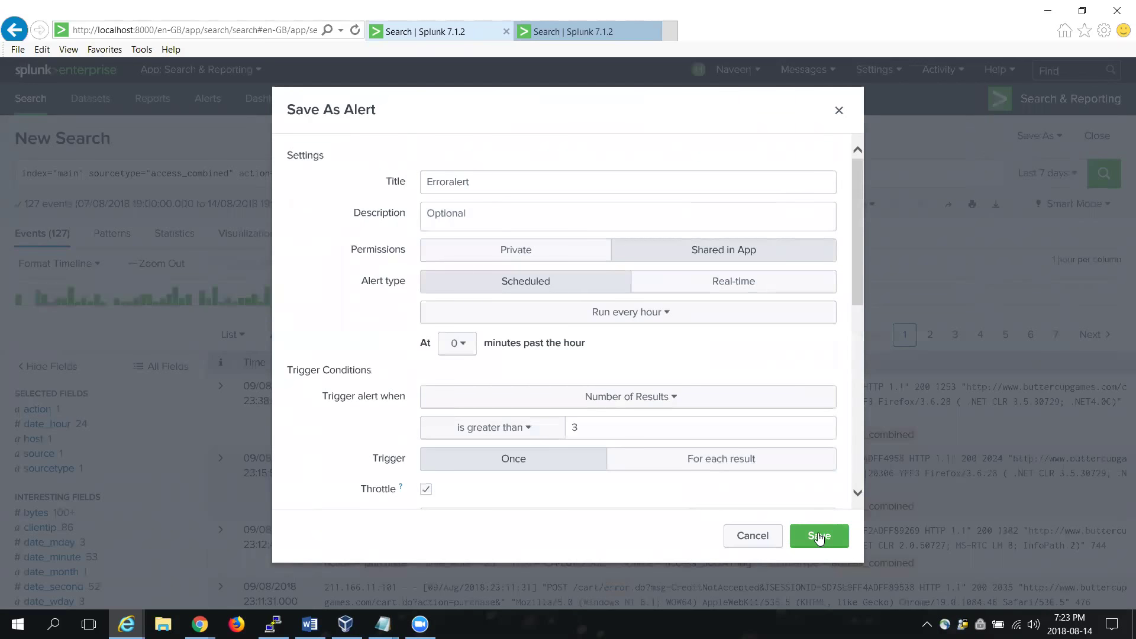
Step: Enter the recipient's e-mail address in the To field and save Erroralert
{"action": "left_click", "coordinate": [819, 537]}
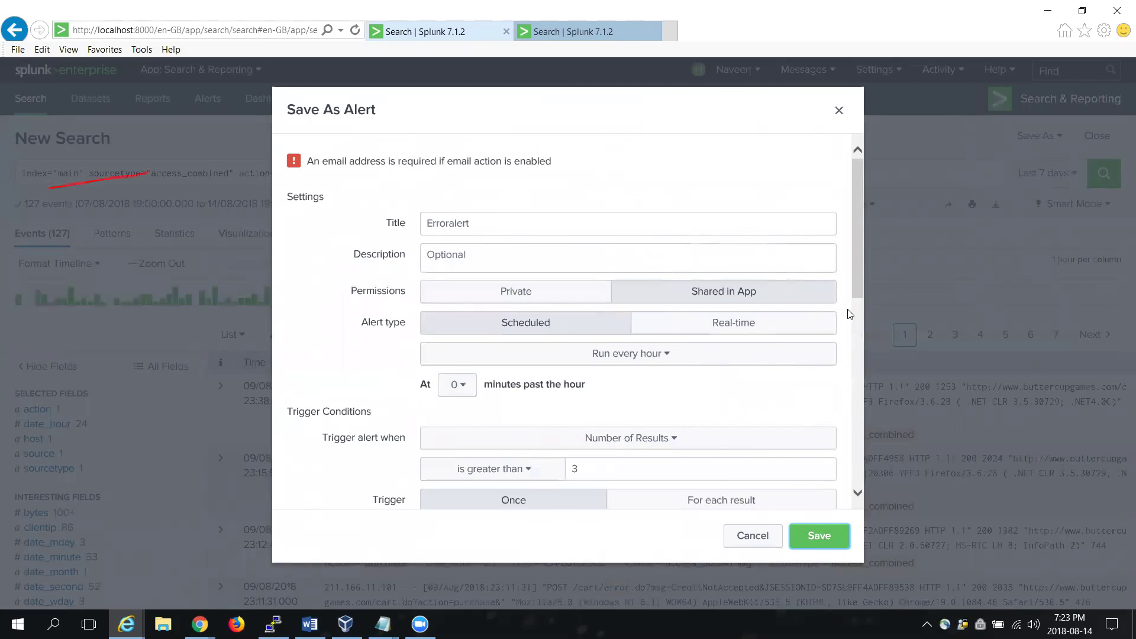
{"action": "left_click_drag", "start_coordinate": [854, 272], "coordinate": [852, 407]}
{"action": "left_click", "coordinate": [644, 327]}
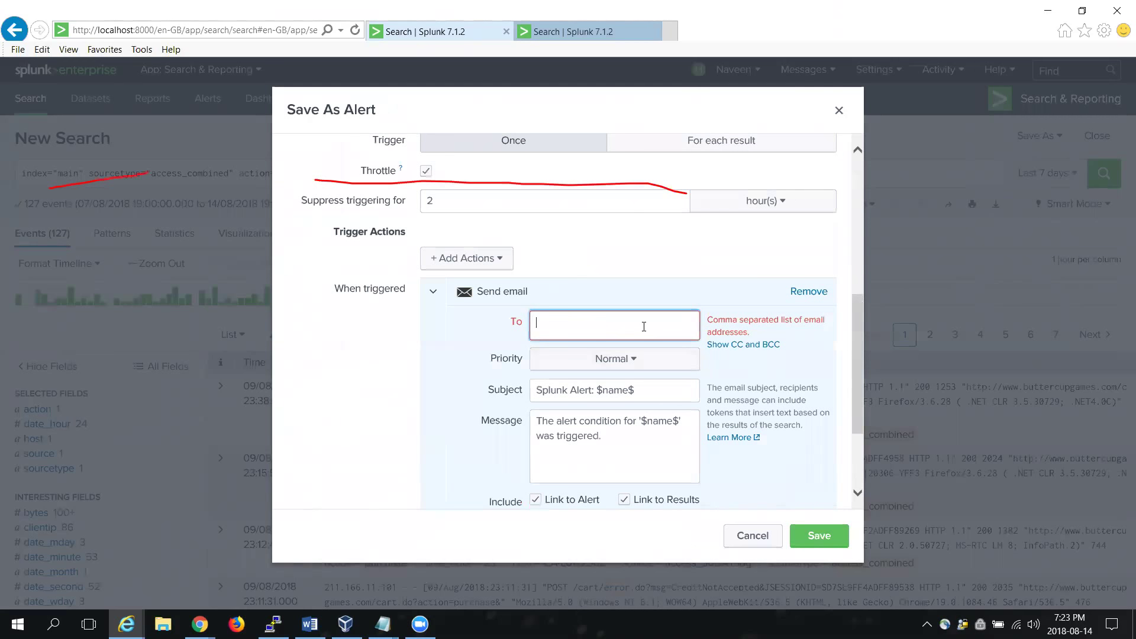
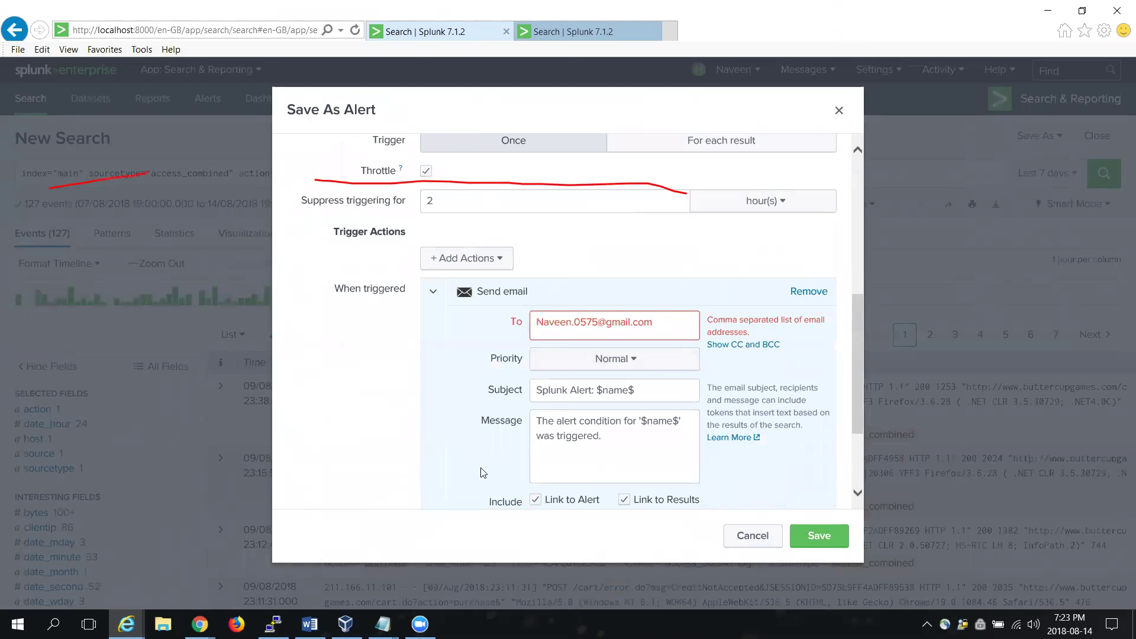
{"action": "left_click", "coordinate": [817, 535]}
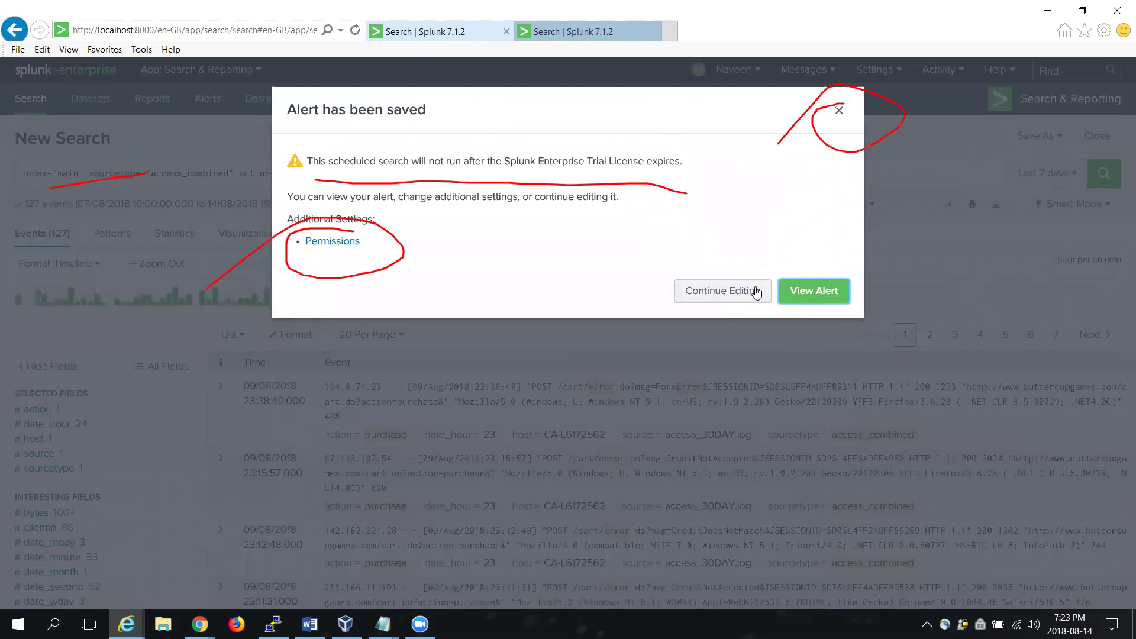
{"action": "left_click", "coordinate": [839, 111]}
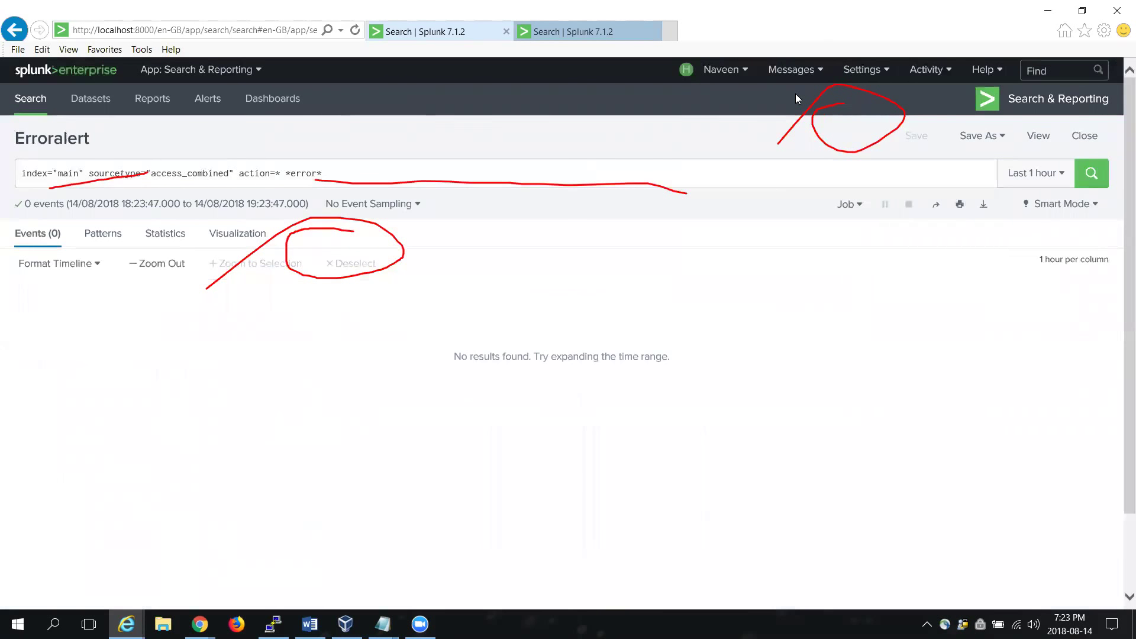
Step: Close the 'Alert has been saved' confirmation, flip tabs back to Erroralert, and minimize Internet Explorer to reveal Chrome's AEM Alerts list
{"action": "left_click", "coordinate": [796, 94]}
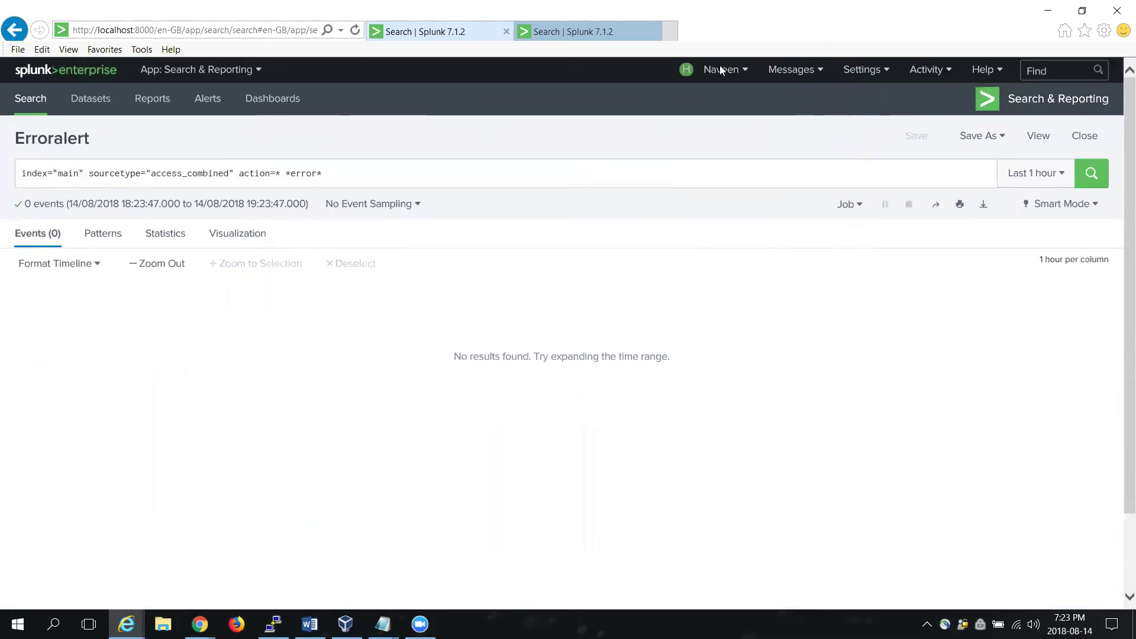
{"action": "left_click", "coordinate": [533, 33]}
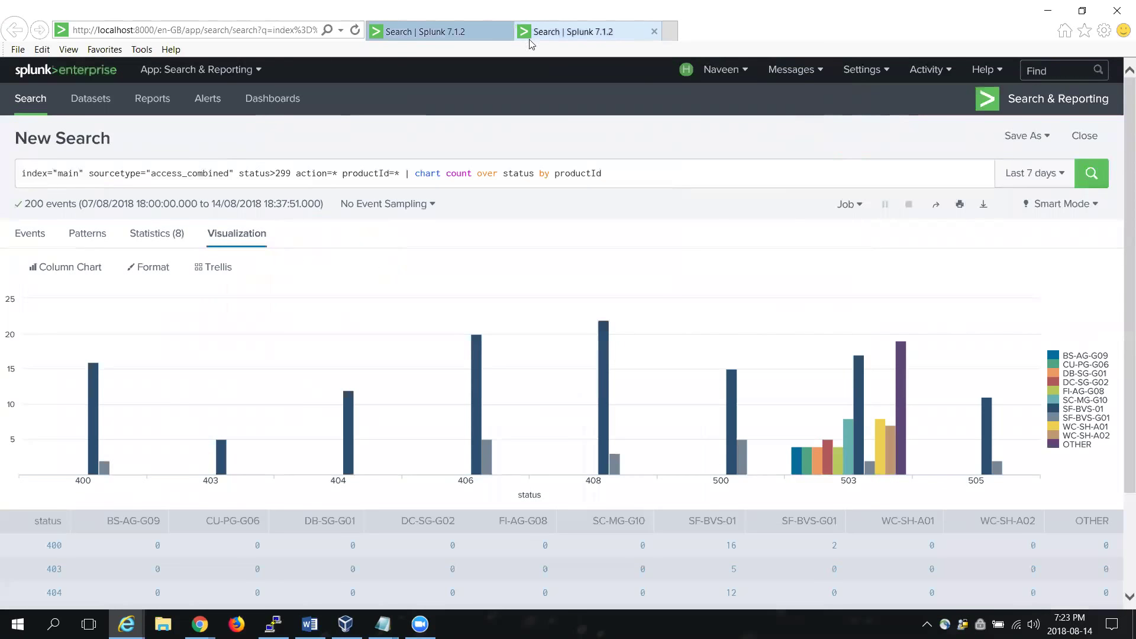
{"action": "left_click", "coordinate": [469, 30]}
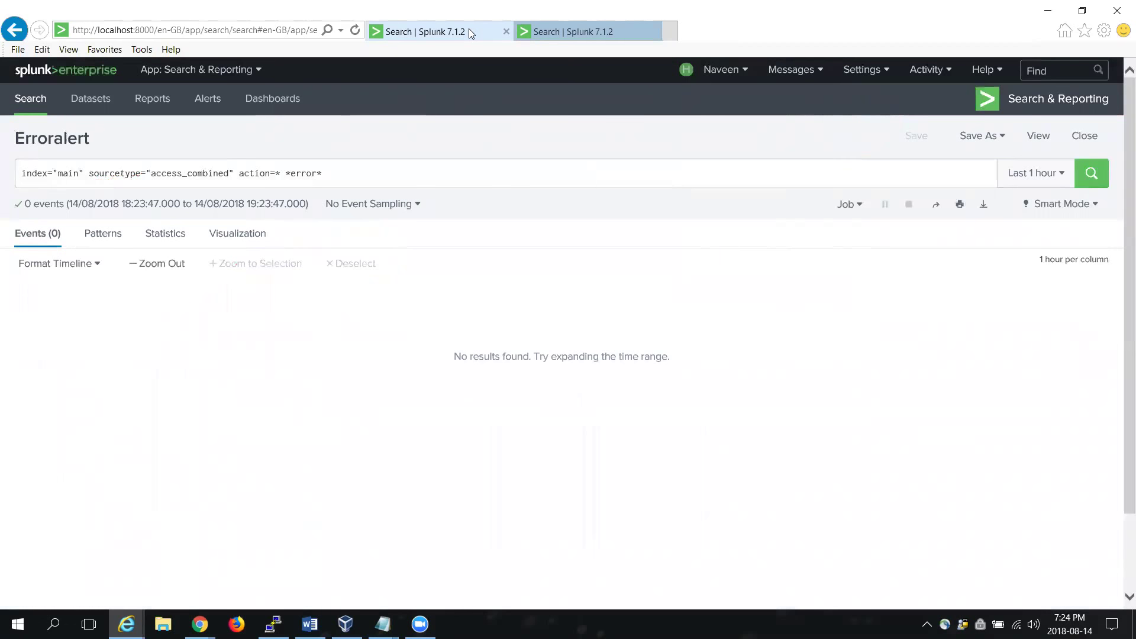
{"action": "left_click", "coordinate": [1046, 7]}
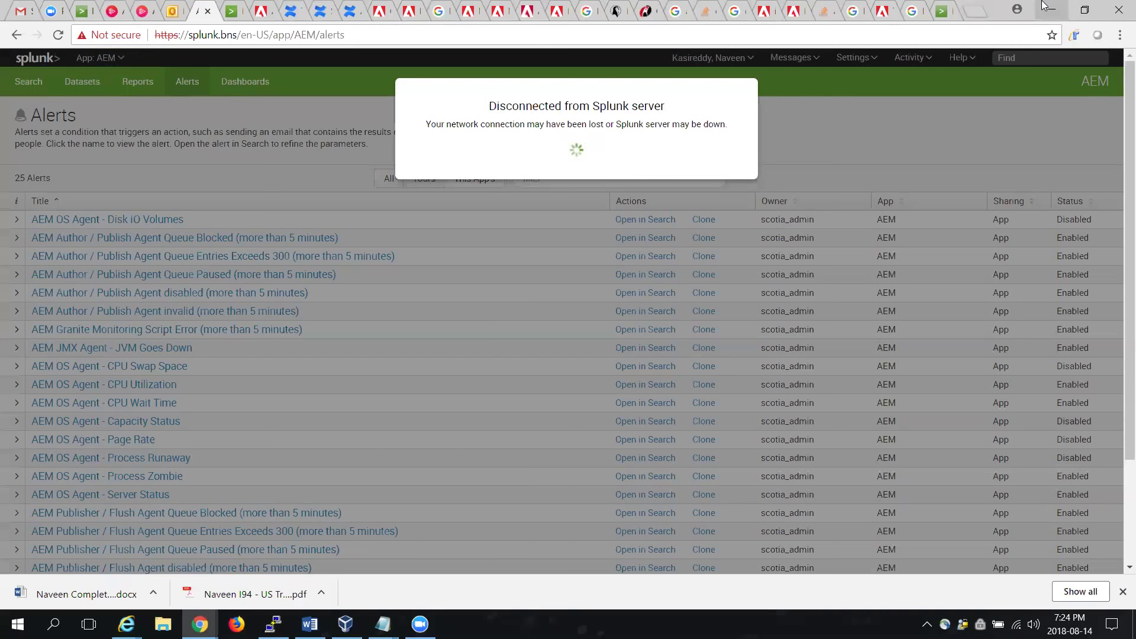